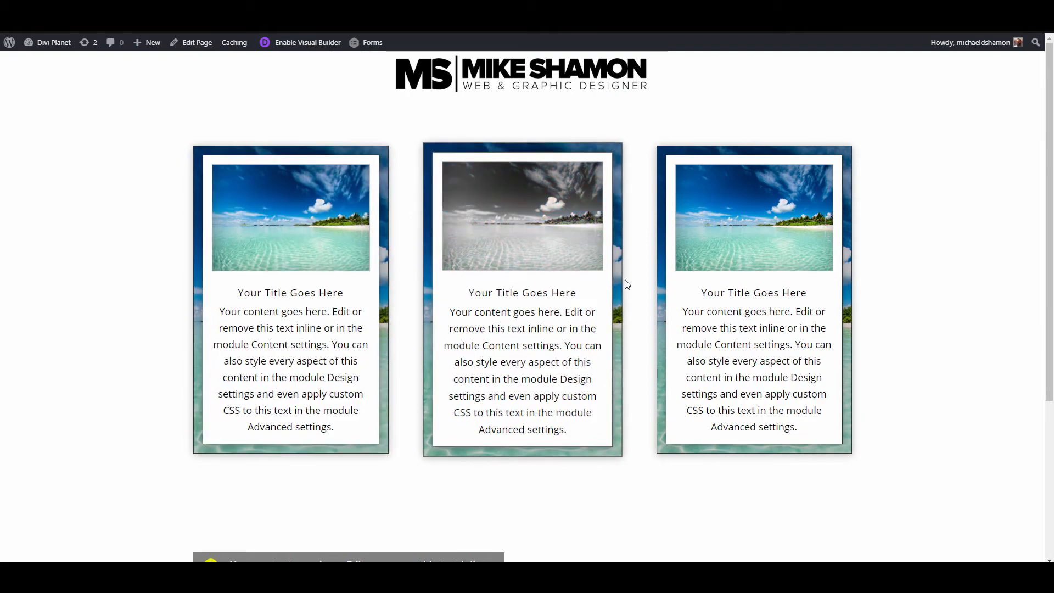
- Look over the finished example page, including the three blurb cards, the lock notices and the IMPORTANT banner
scroll(144, 379, down, 3)
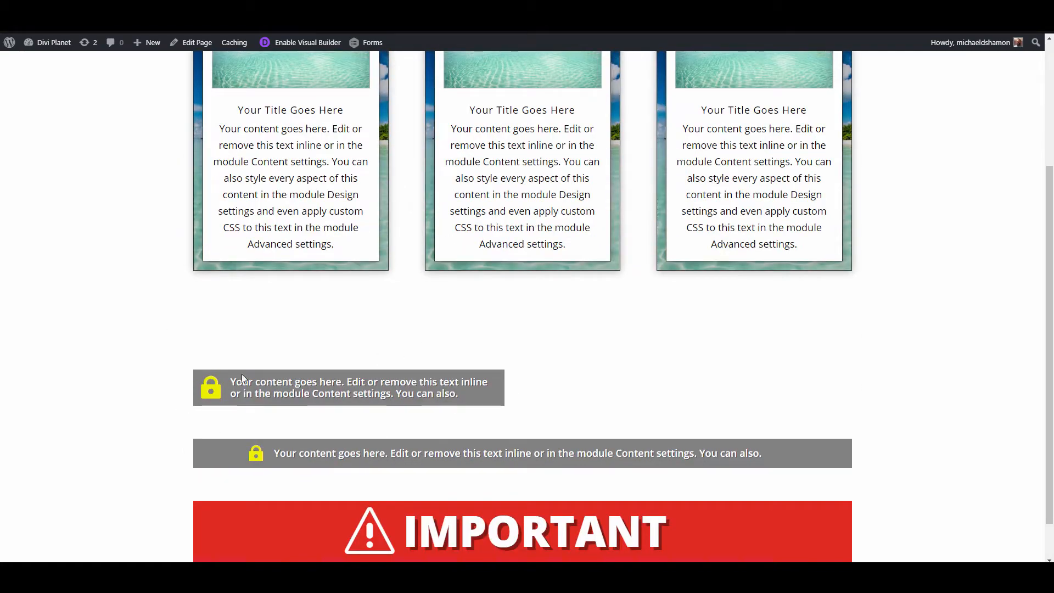
scroll(367, 387, down, 1)
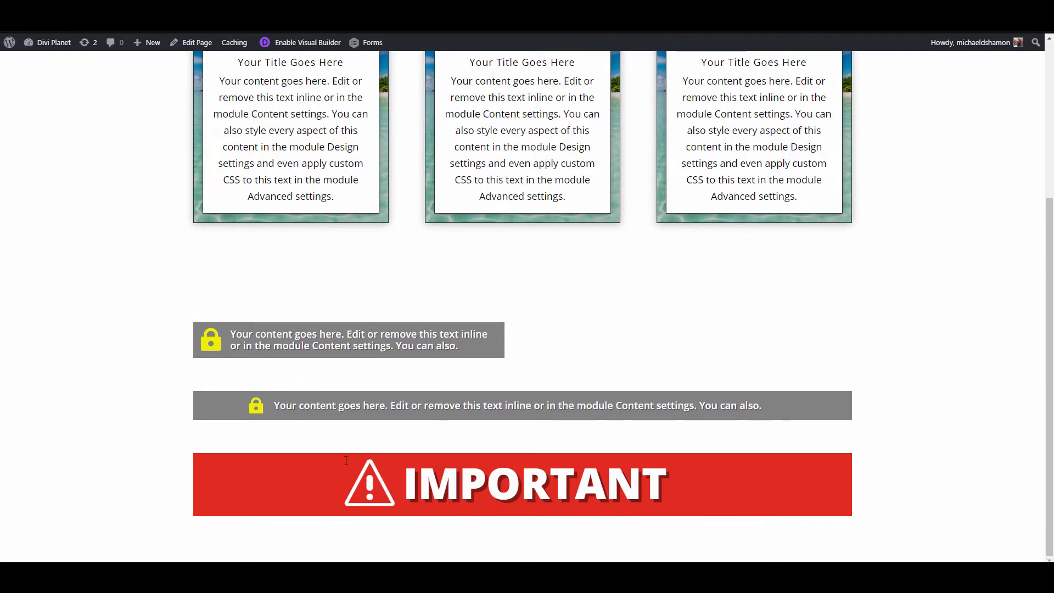
scroll(311, 476, up, 4)
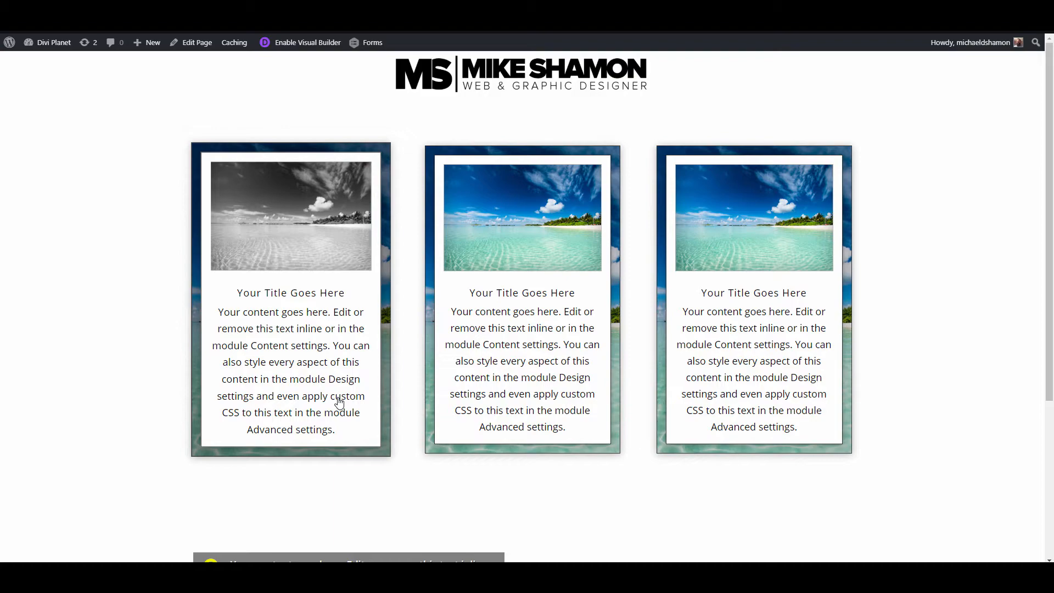
scroll(667, 477, down, 3)
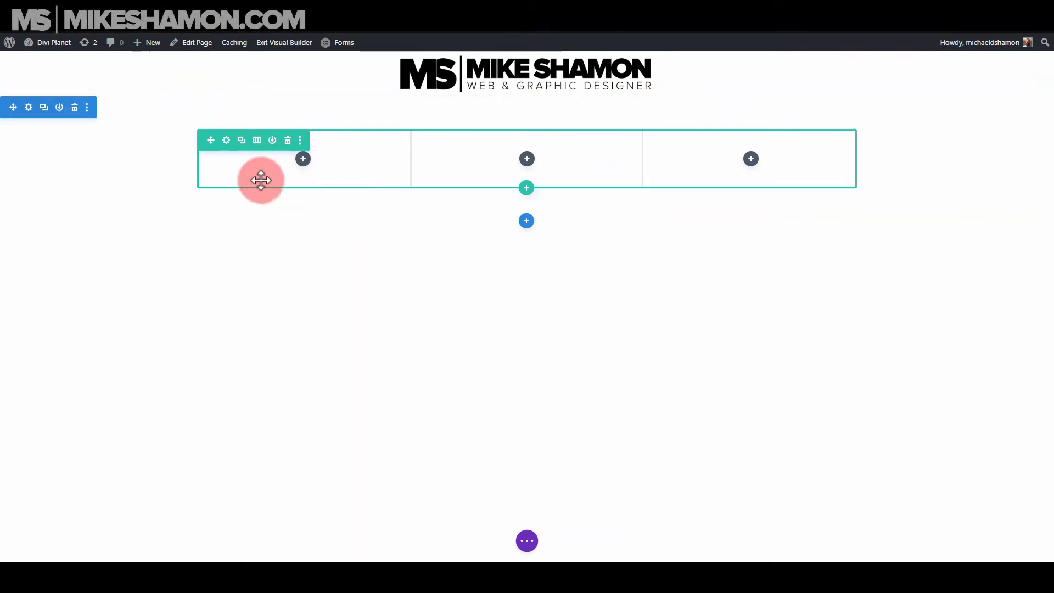
- Insert a Blurb module into the first column of the three-column row
click(302, 159)
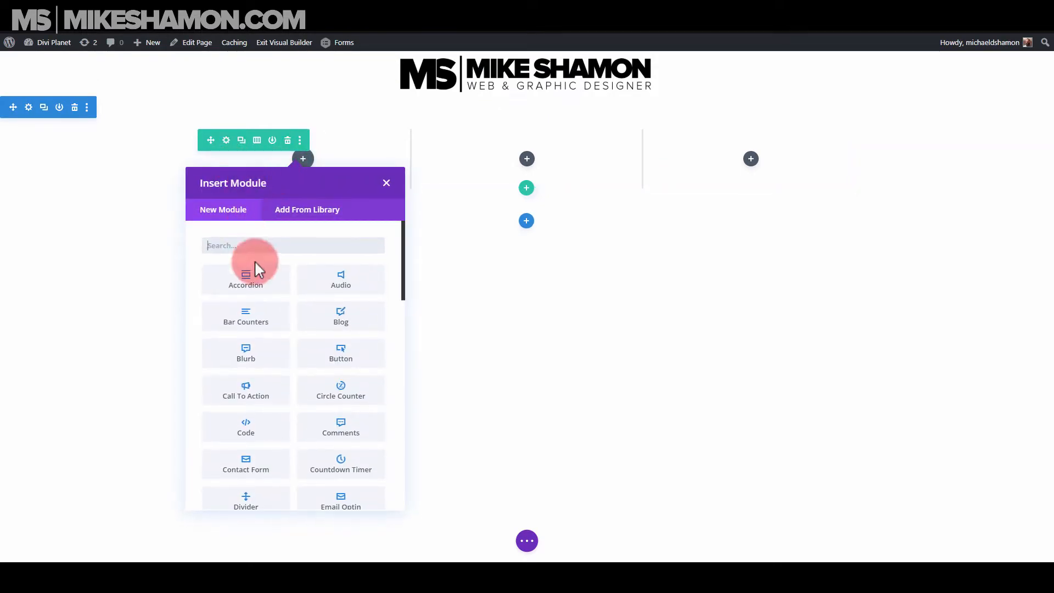
click(263, 252)
text(blur)
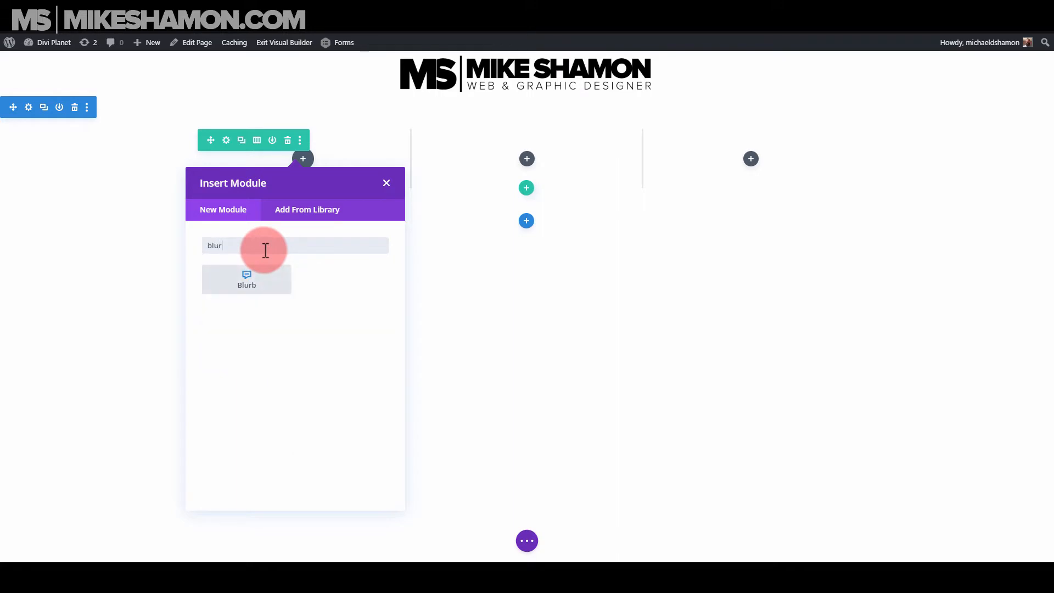
click(228, 277)
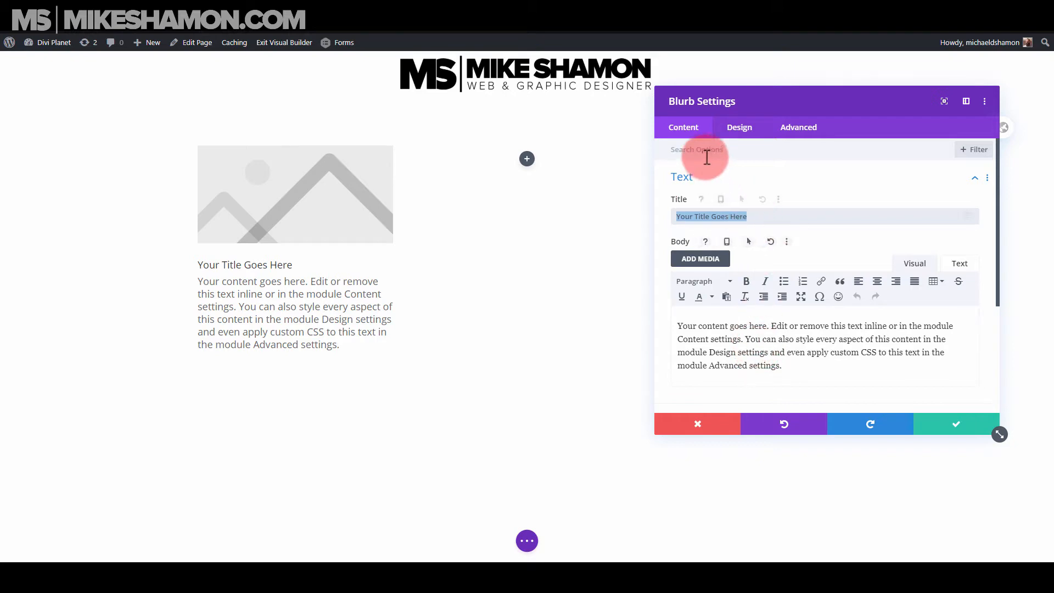
- Style the blurb's title text with black colour, Bold font weight and centre alignment
click(198, 259)
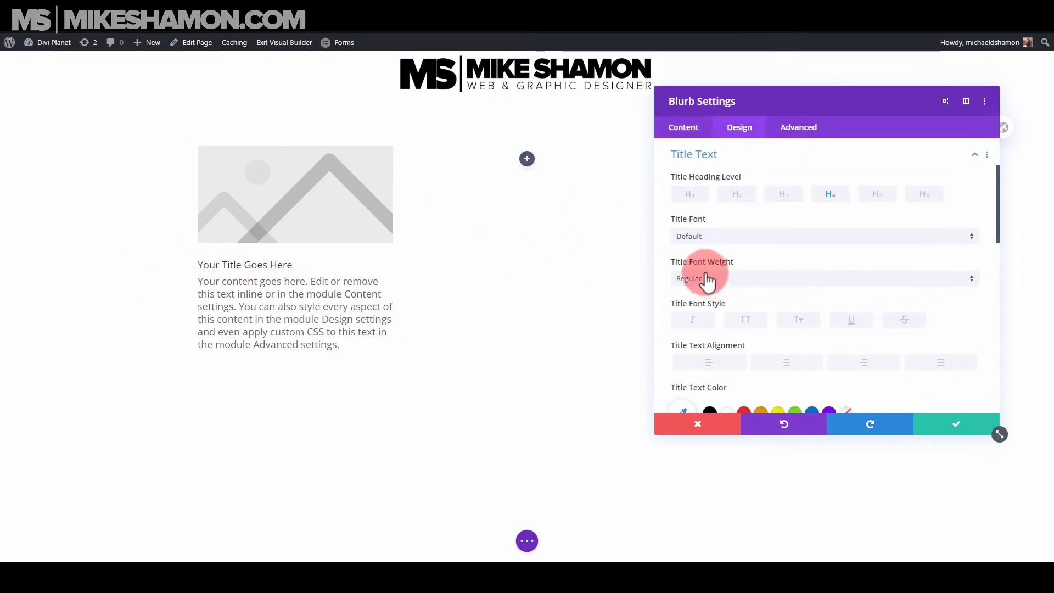
scroll(768, 316, down, 2)
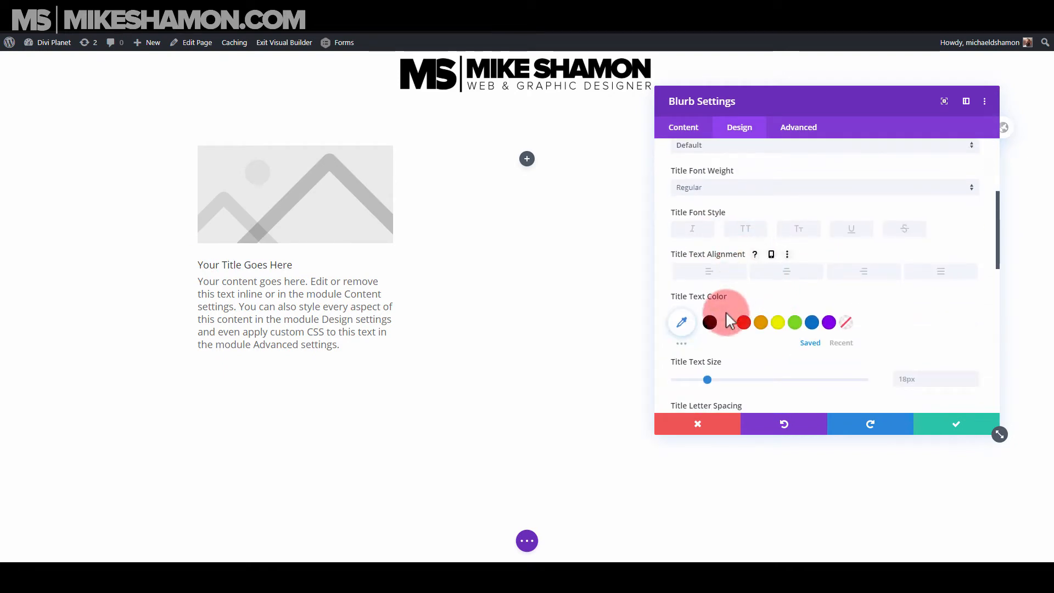
click(710, 327)
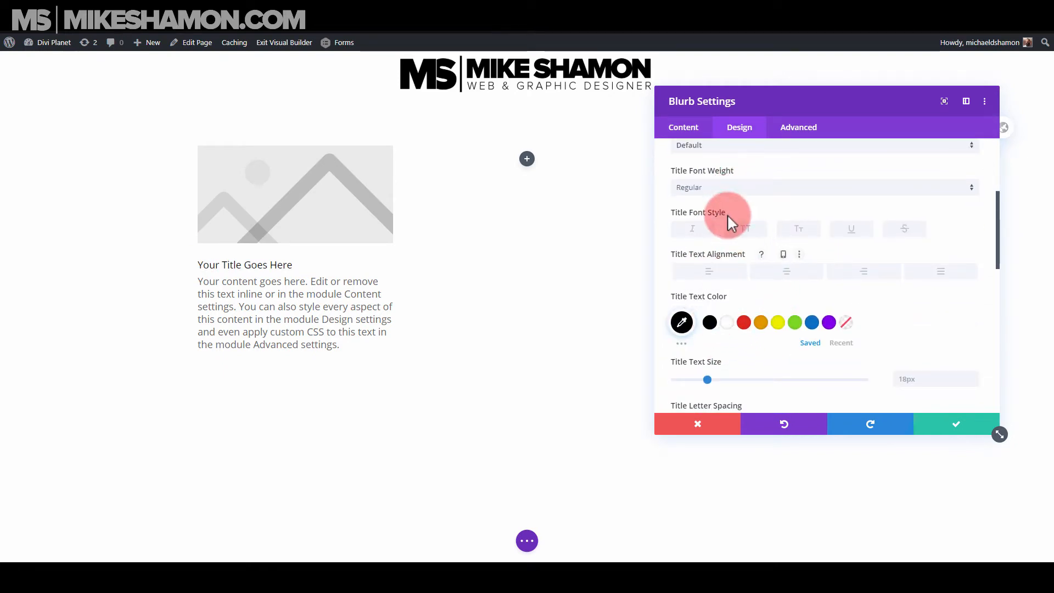
click(715, 182)
click(708, 252)
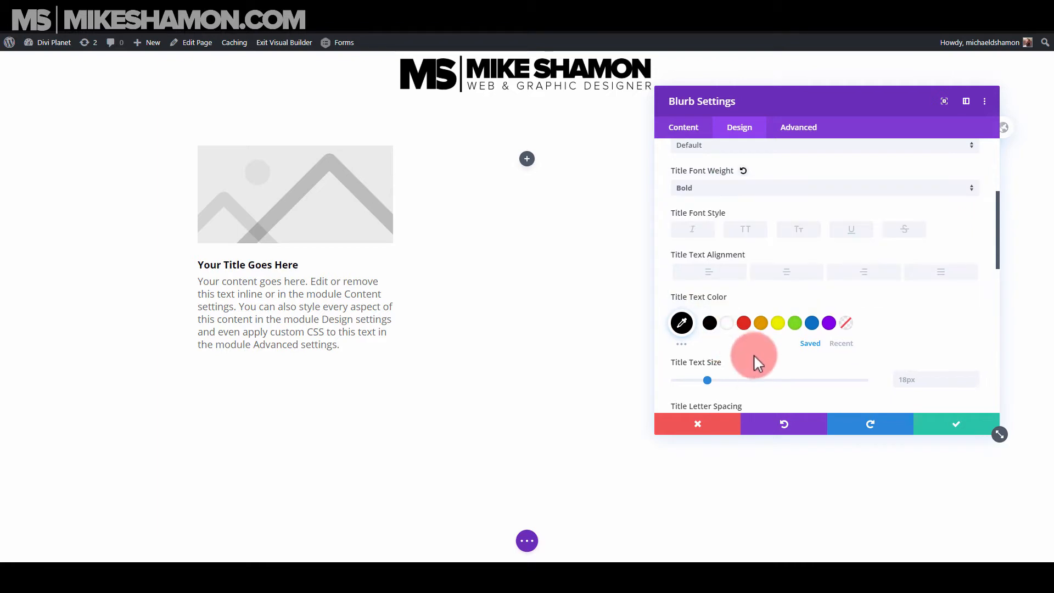
scroll(784, 275, down, 2)
click(786, 181)
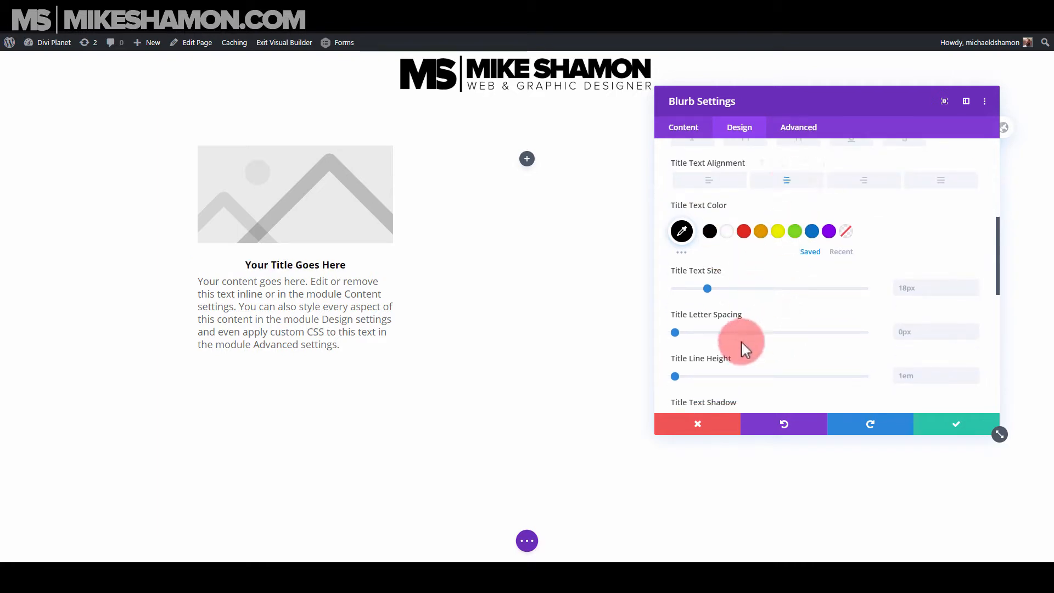
- Set the title font weight to Regular and the title letter spacing to 1px
scroll(721, 190, up, 2)
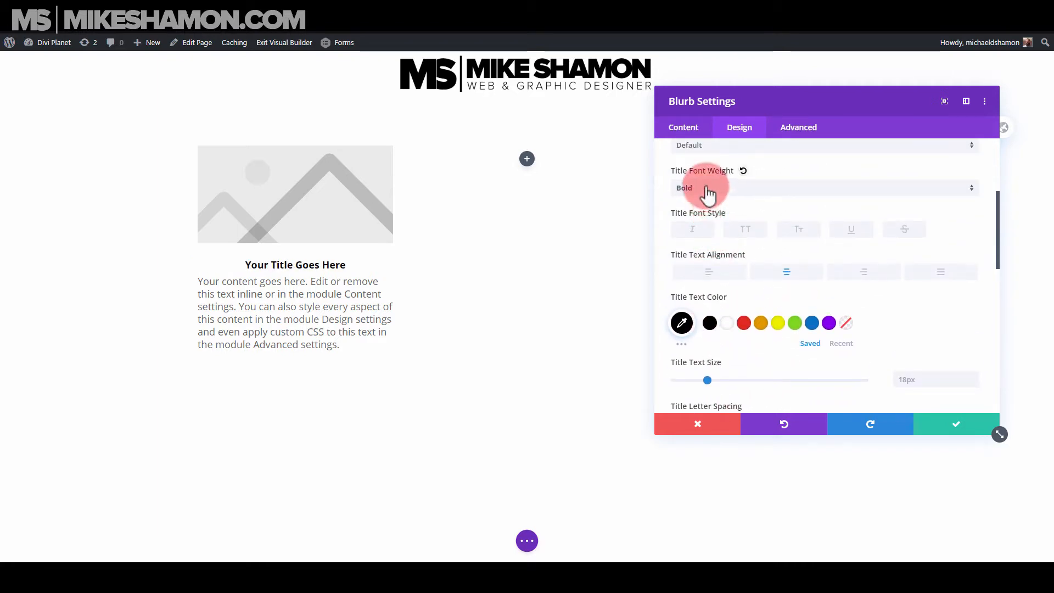
click(708, 192)
click(701, 219)
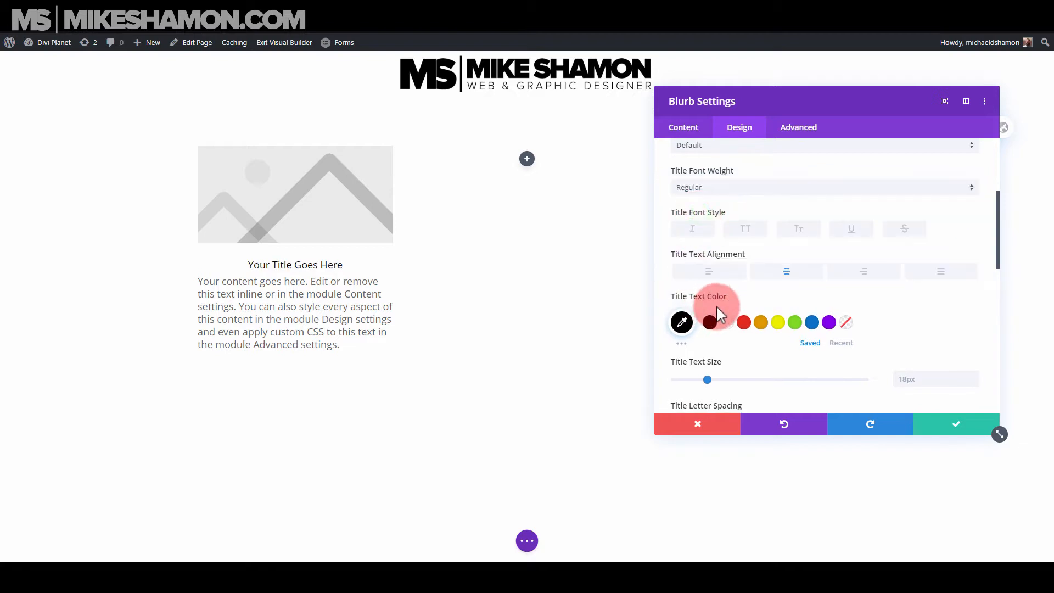
scroll(719, 310, down, 4)
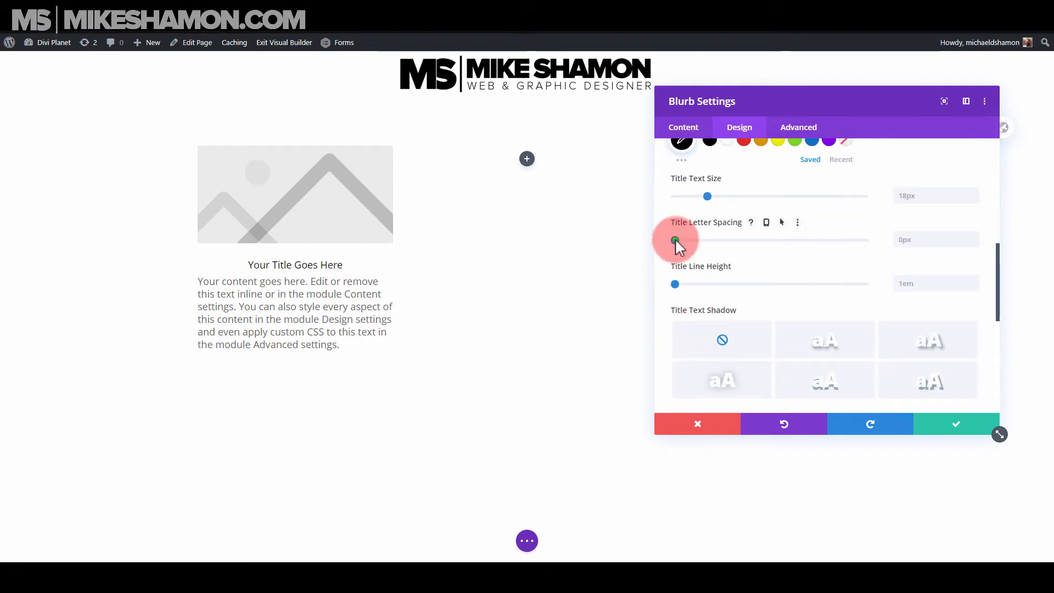
drag(674, 238, 676, 238)
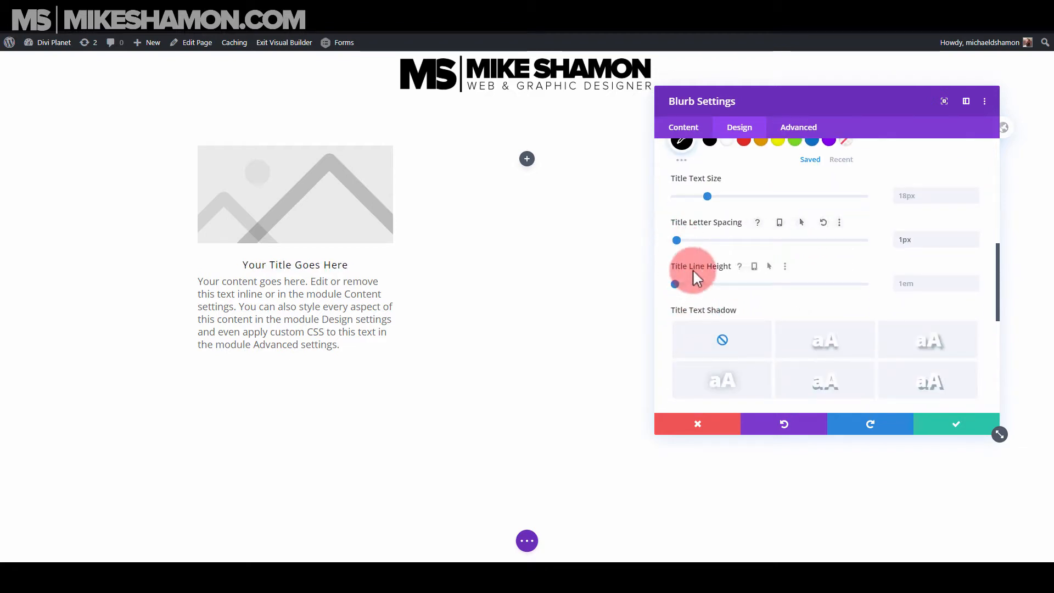
- Make the blurb's body text black and centre-aligned, and save the module settings
click(314, 285)
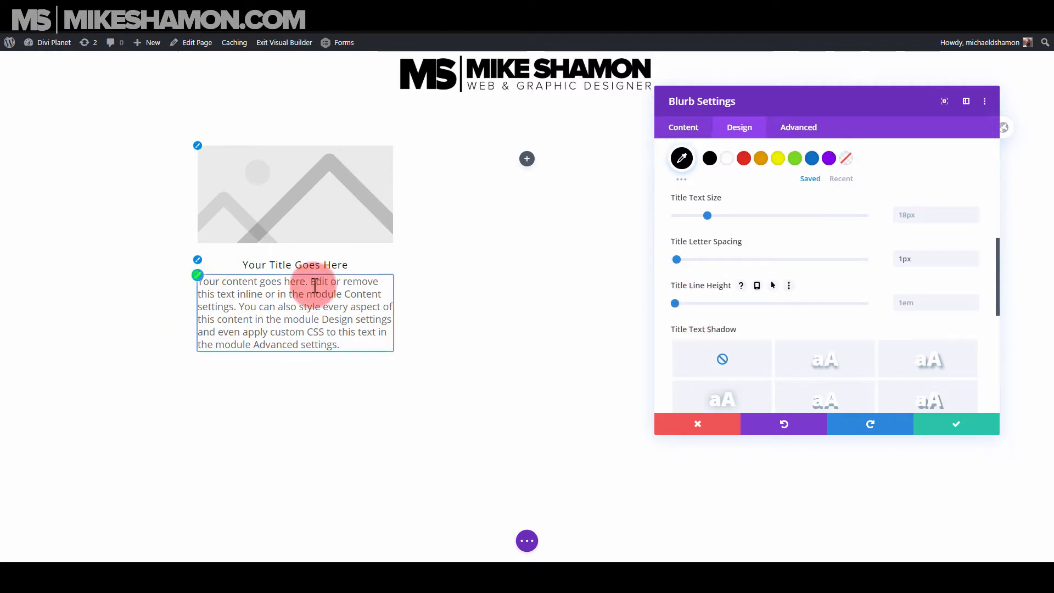
scroll(710, 310, down, 2)
click(710, 314)
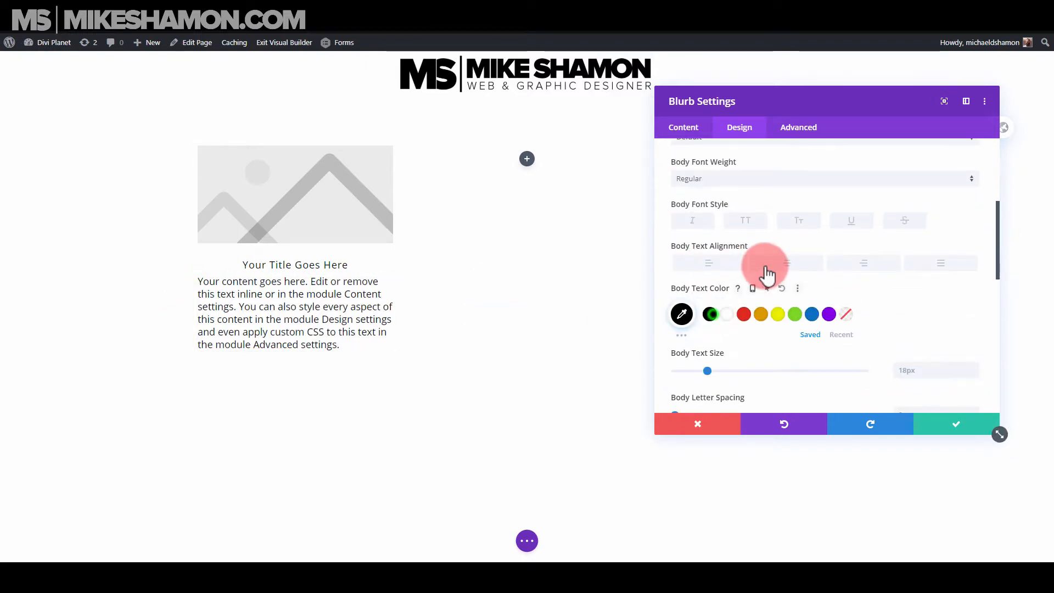
click(766, 273)
scroll(706, 307, down, 2)
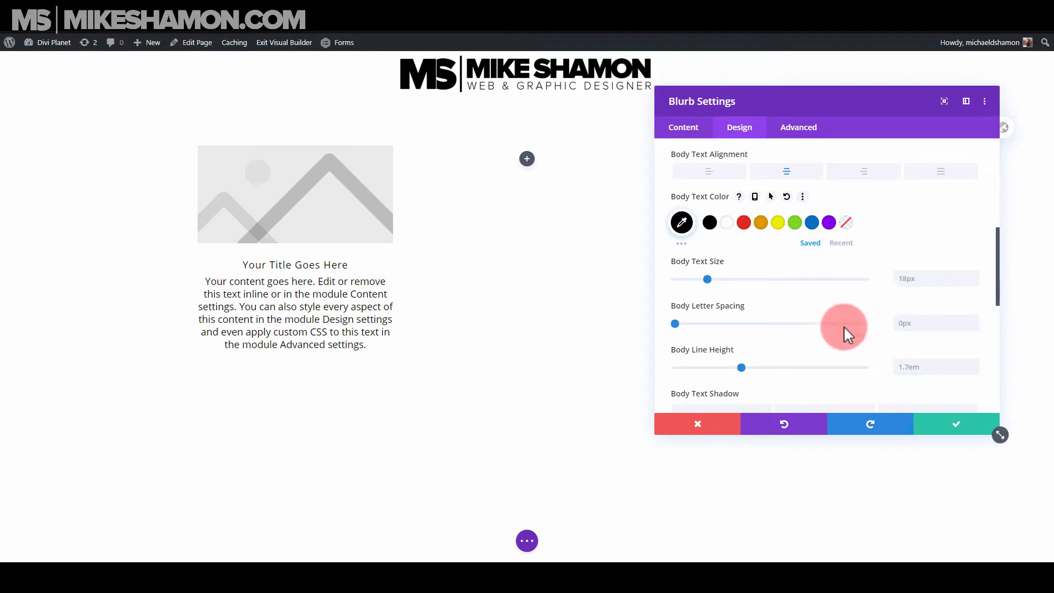
click(930, 423)
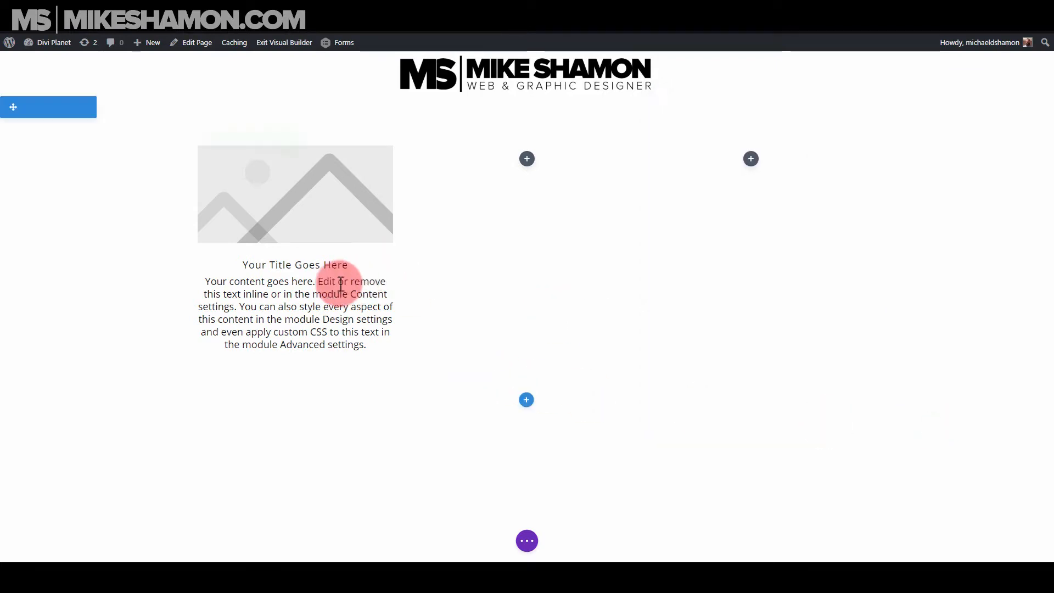
- Replace the blurb's placeholder image with the plain tropical beach photo from the media library and save the module
click(276, 174)
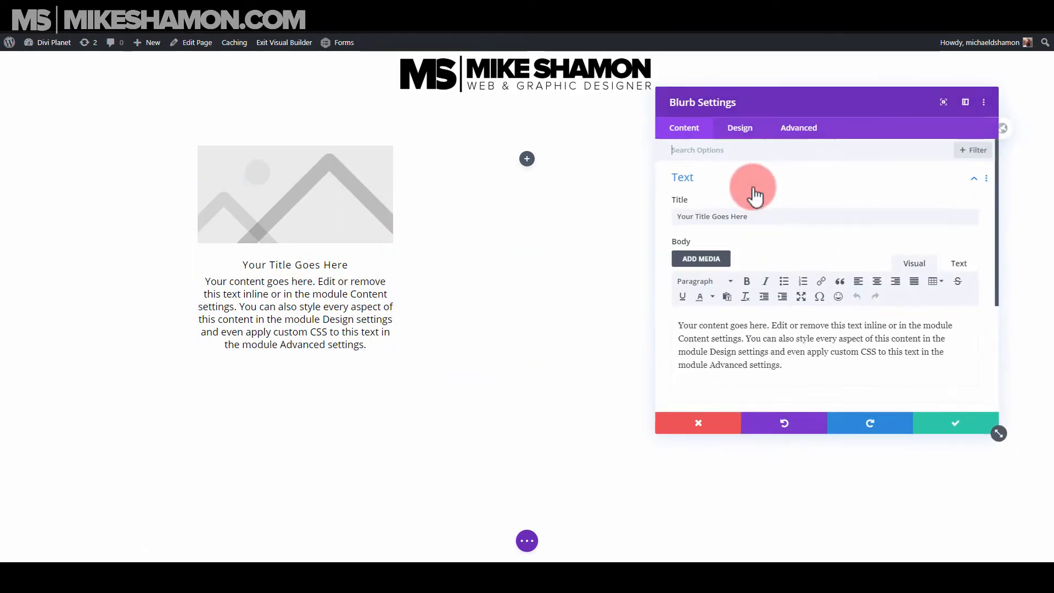
click(742, 132)
click(680, 136)
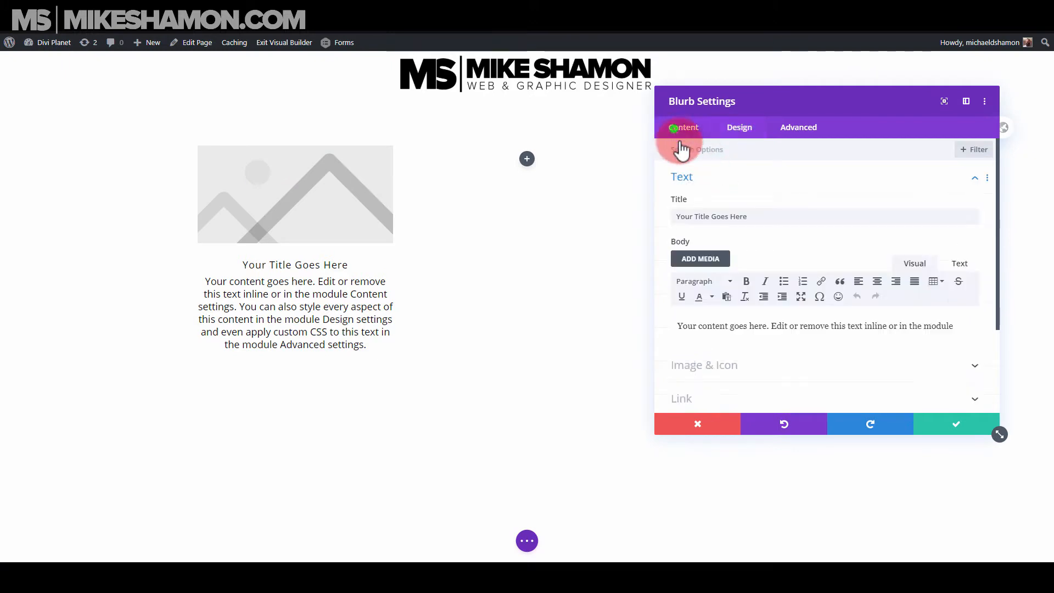
click(718, 175)
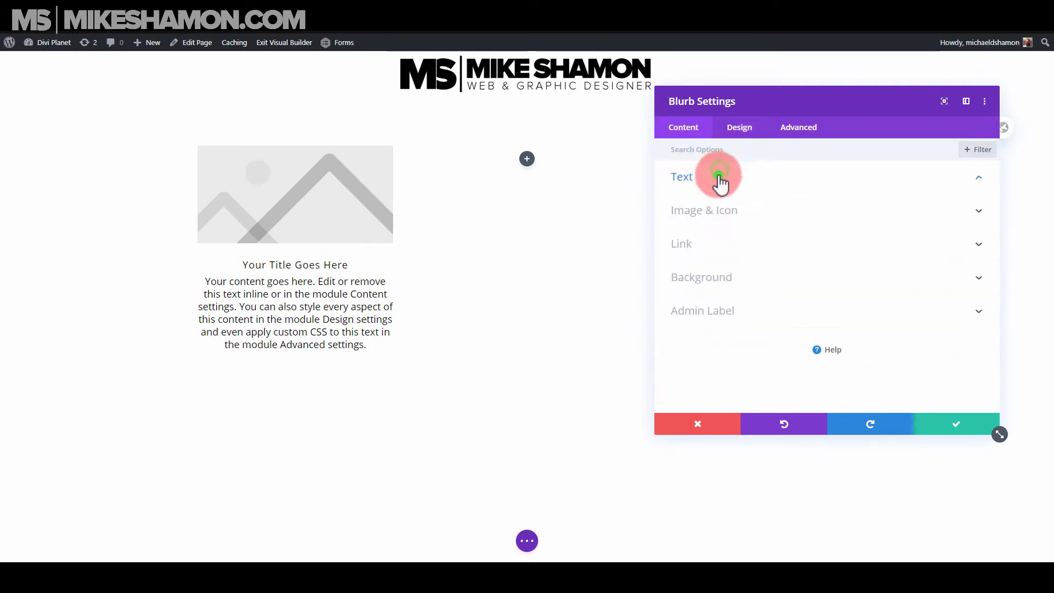
click(708, 214)
click(804, 268)
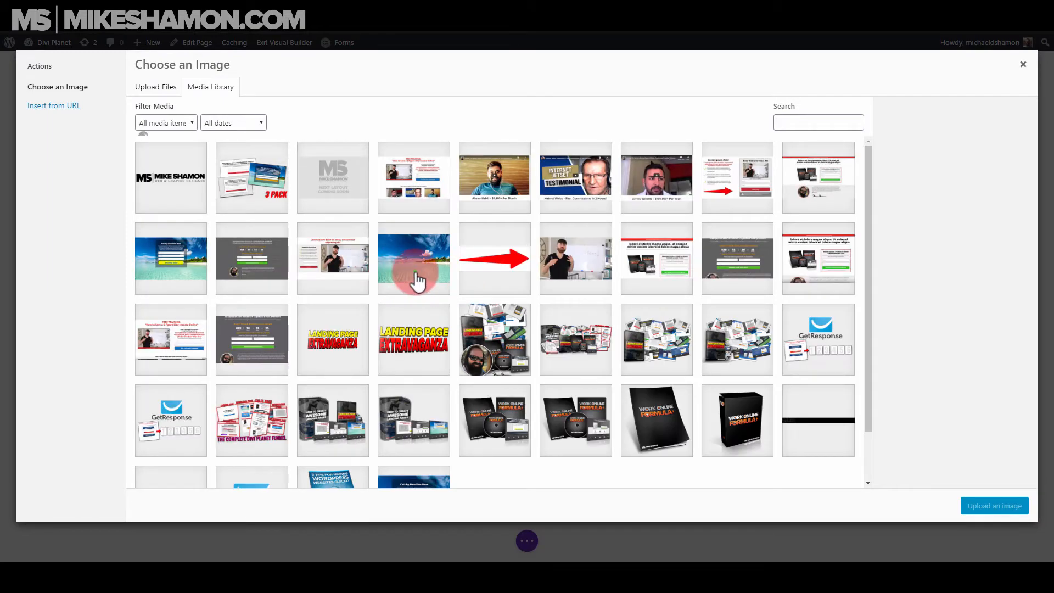
click(416, 272)
click(1000, 499)
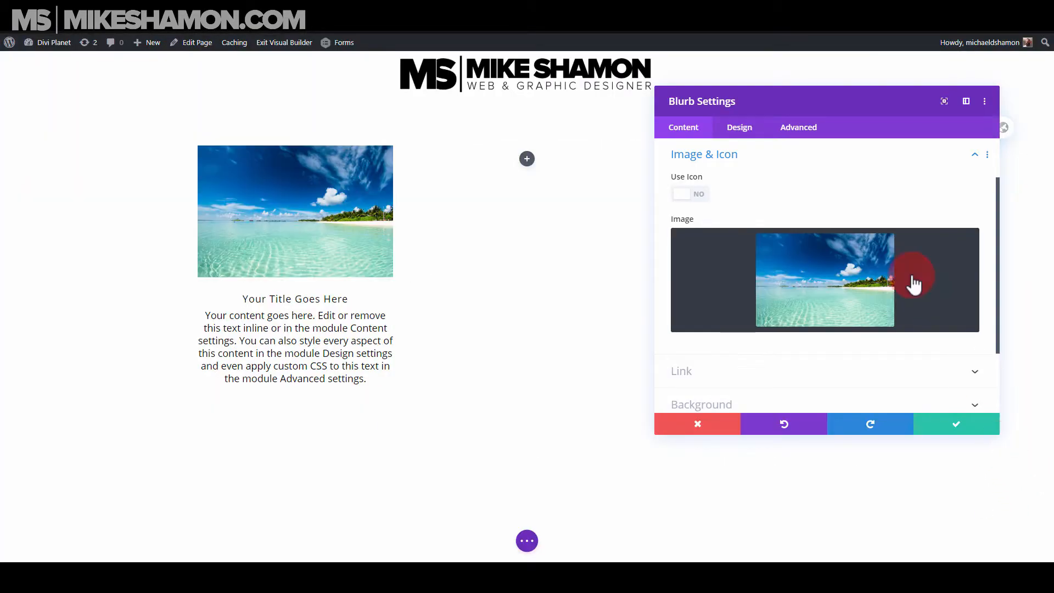
click(760, 165)
click(773, 181)
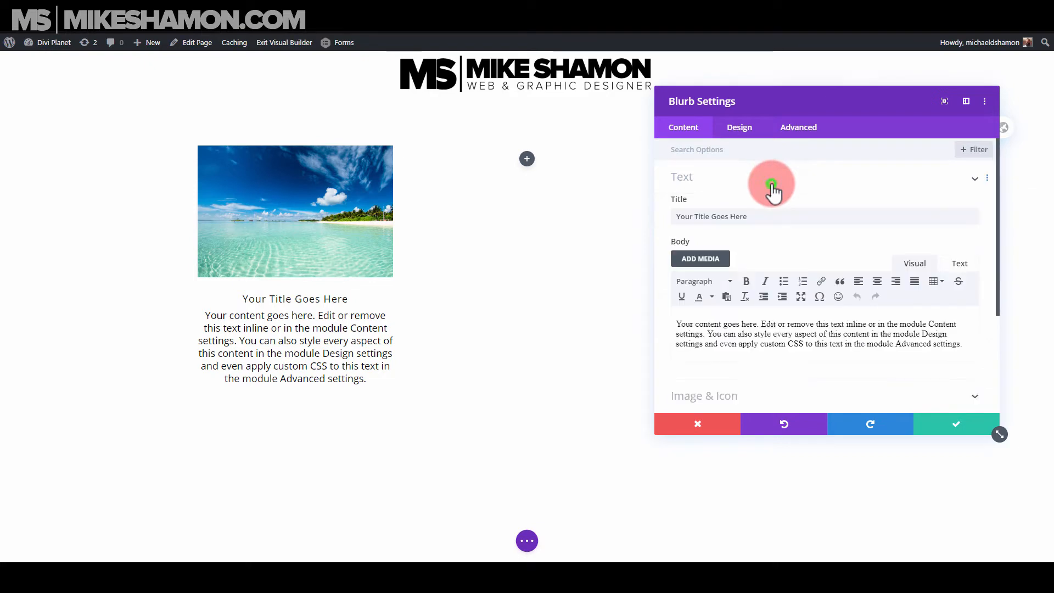
click(950, 426)
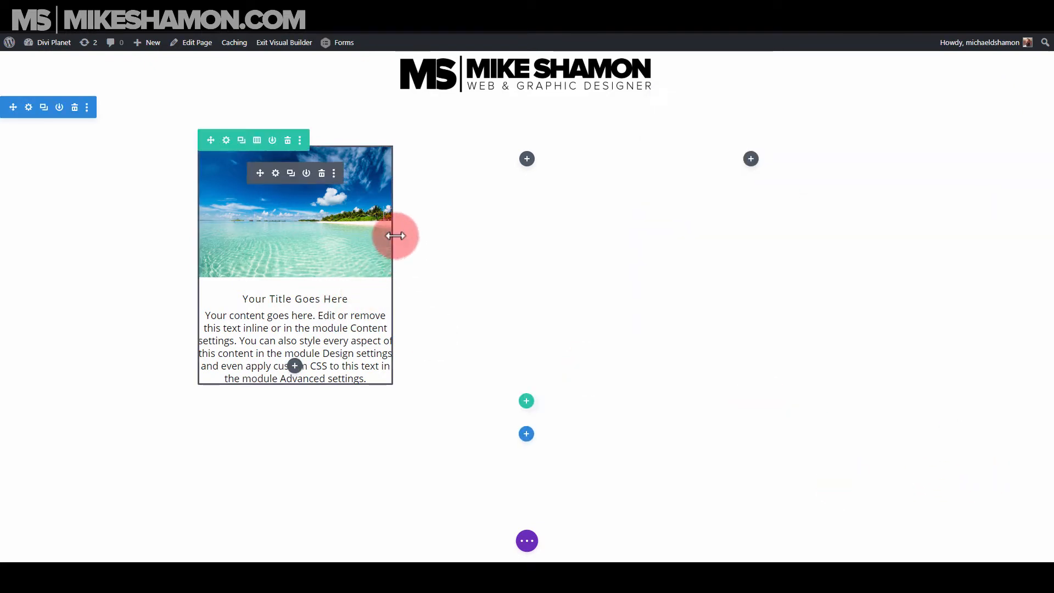
click(227, 142)
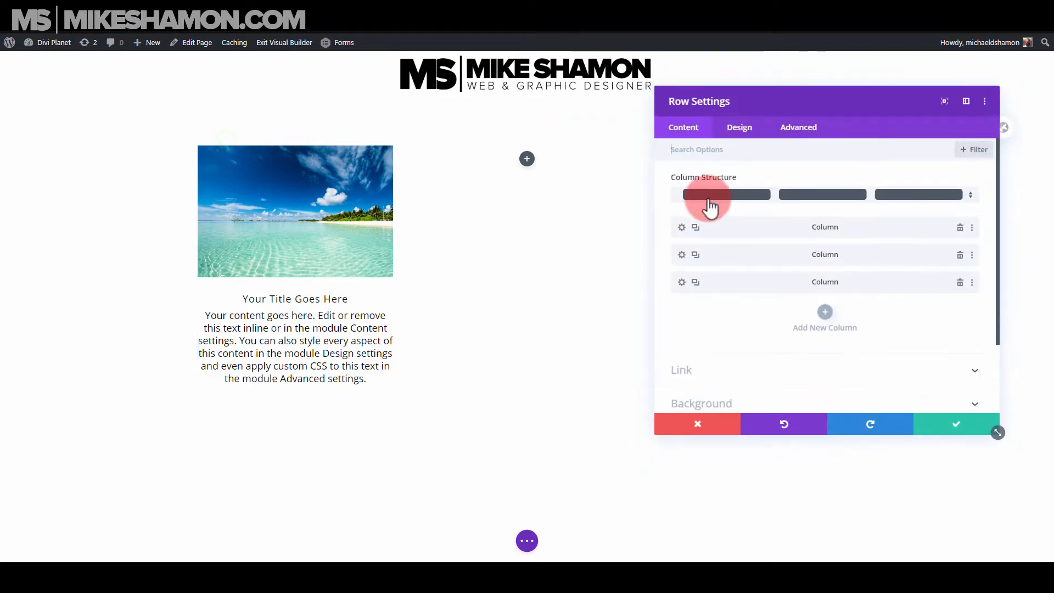
scroll(726, 364, down, 2)
click(744, 316)
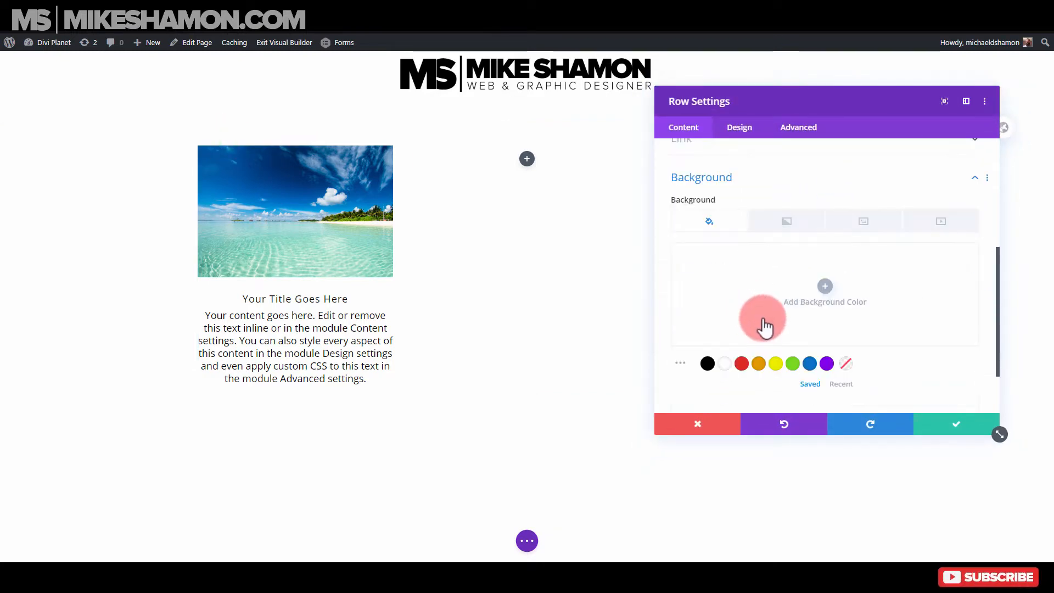
click(809, 364)
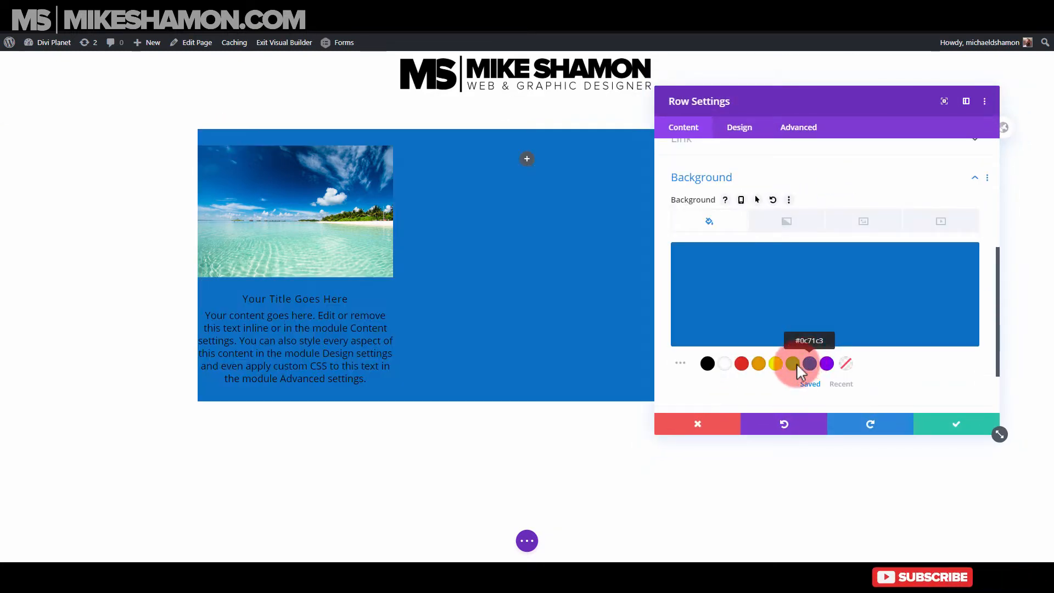
click(693, 428)
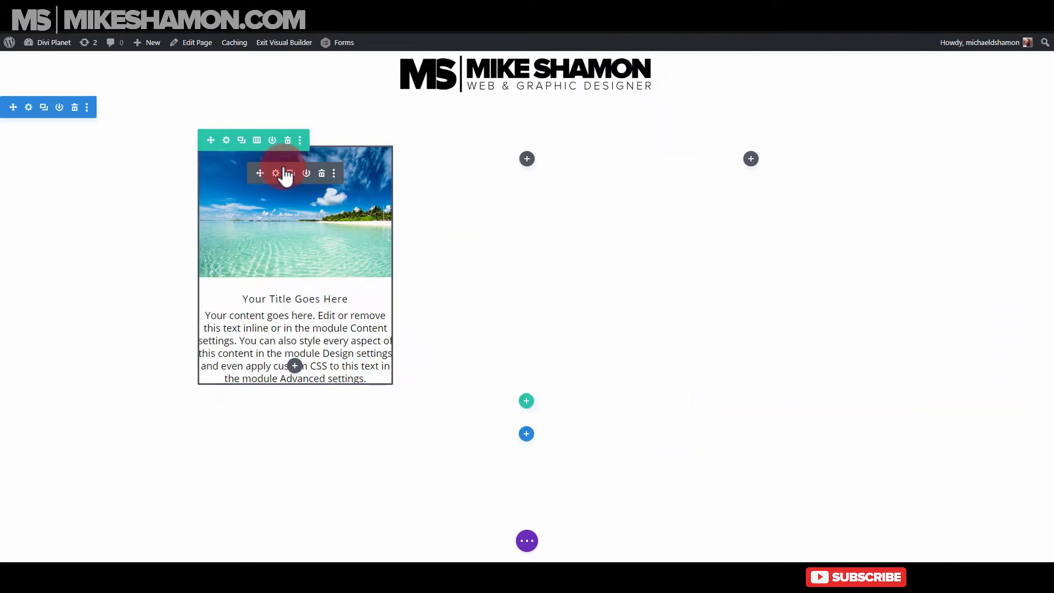
- Set the blurb module's own background colour to white (#ffffff)
mouse_move(286, 176)
mouse_down()
mouse_move(275, 174)
mouse_move(746, 235)
mouse_move(317, 215)
mouse_move(271, 180)
mouse_up()
click(276, 174)
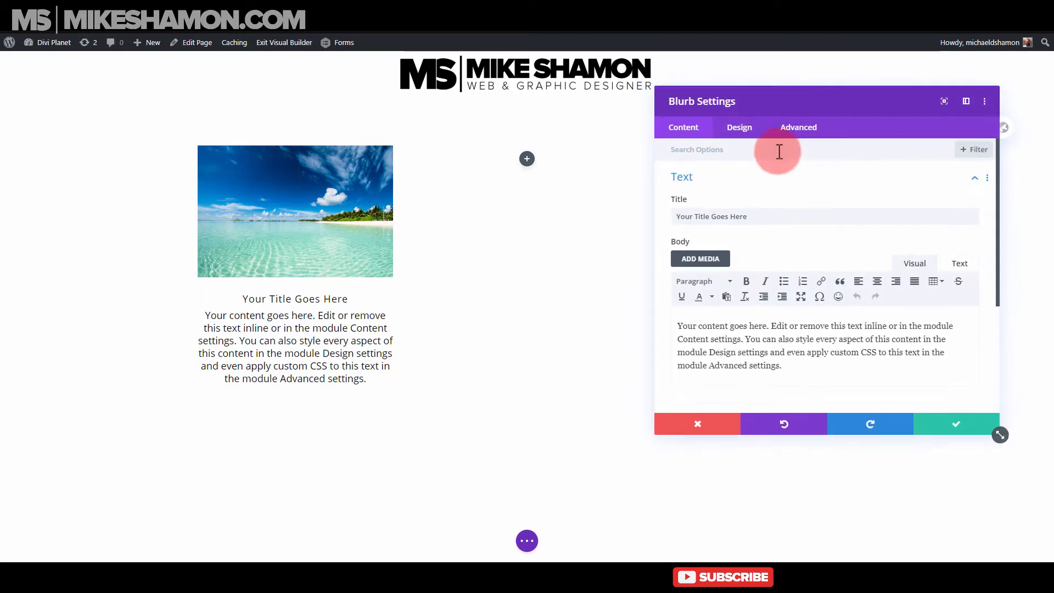
click(728, 187)
click(715, 276)
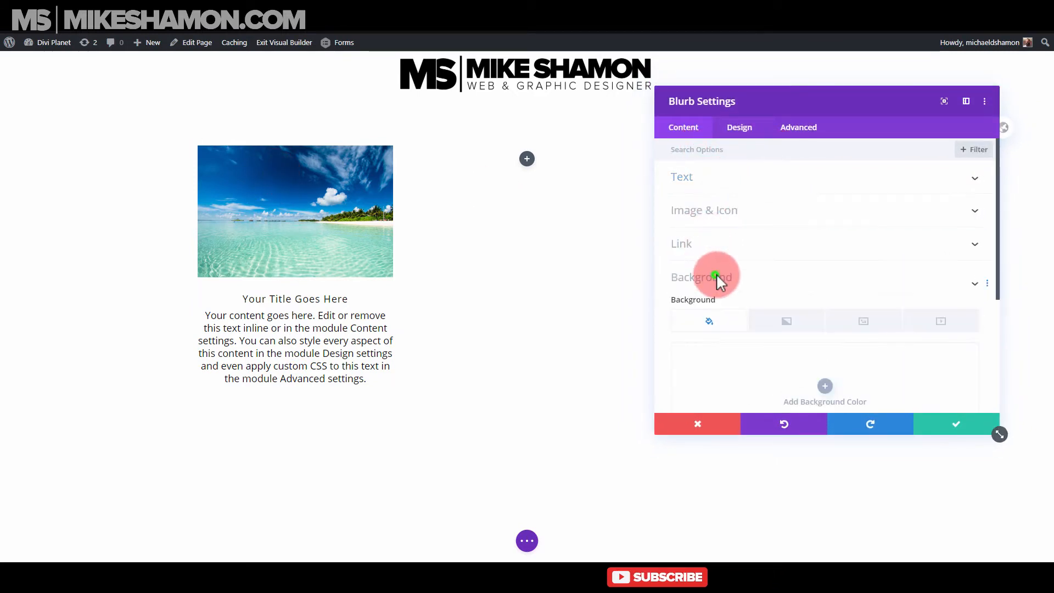
scroll(795, 305, down, 2)
click(809, 341)
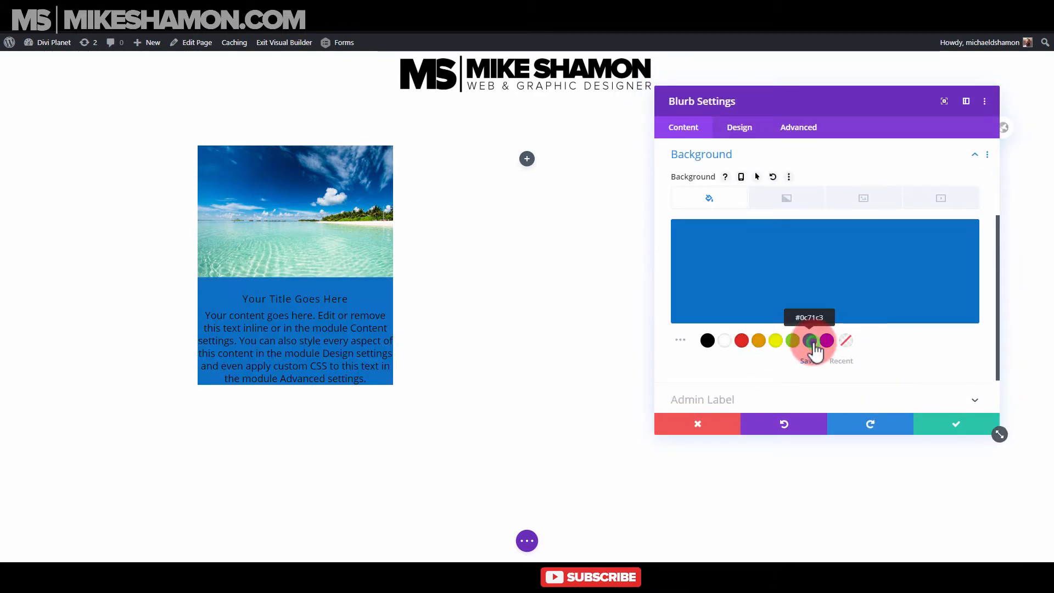
click(725, 344)
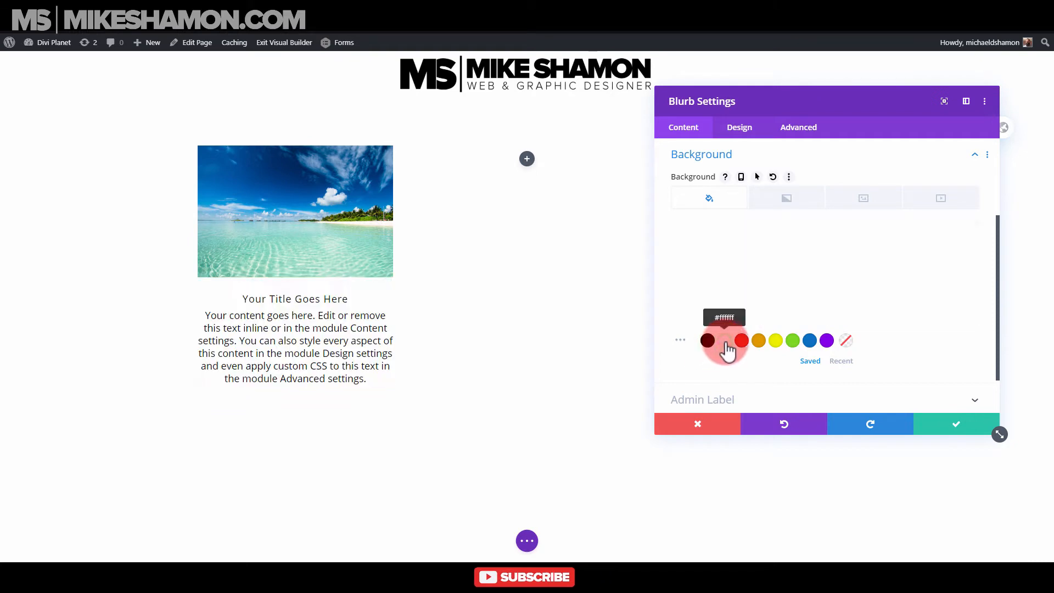
- Add a solid 1px border around all sides of the blurb module
click(742, 134)
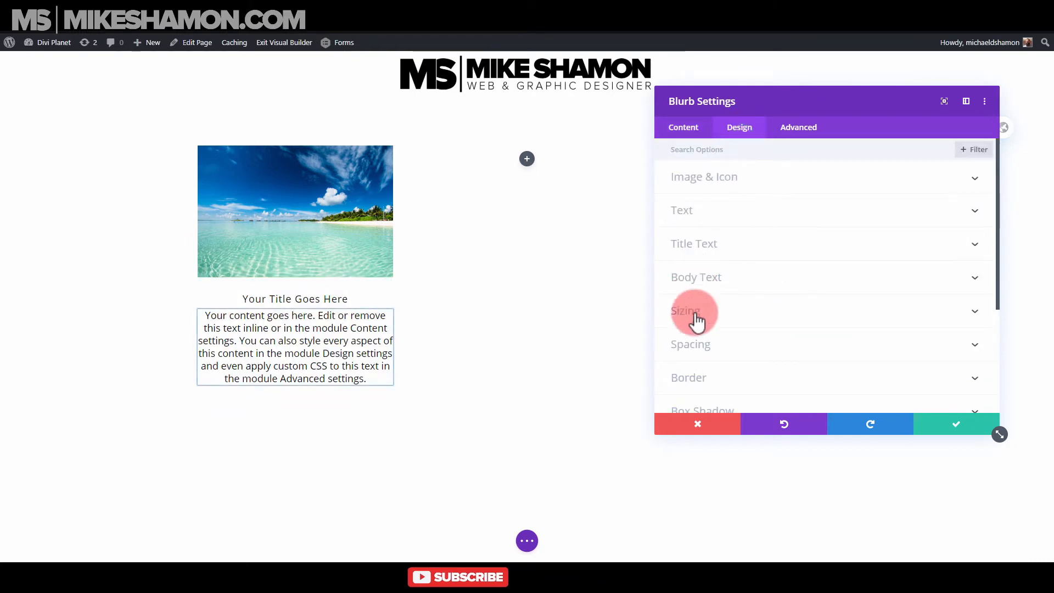
scroll(705, 274, down, 1)
scroll(704, 274, down, 1)
click(718, 284)
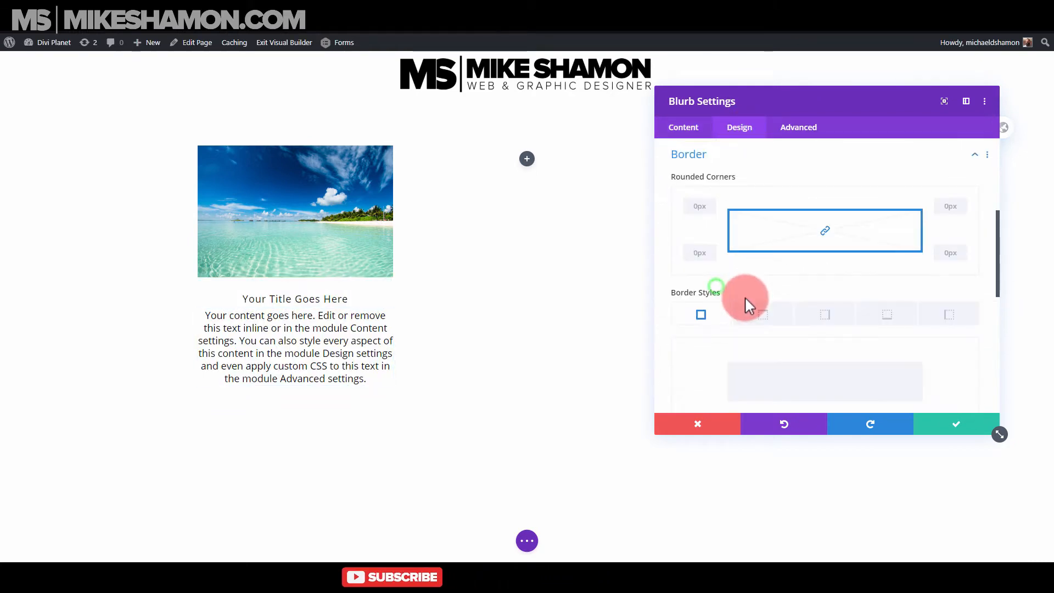
scroll(743, 301, down, 3)
drag(675, 278, 678, 278)
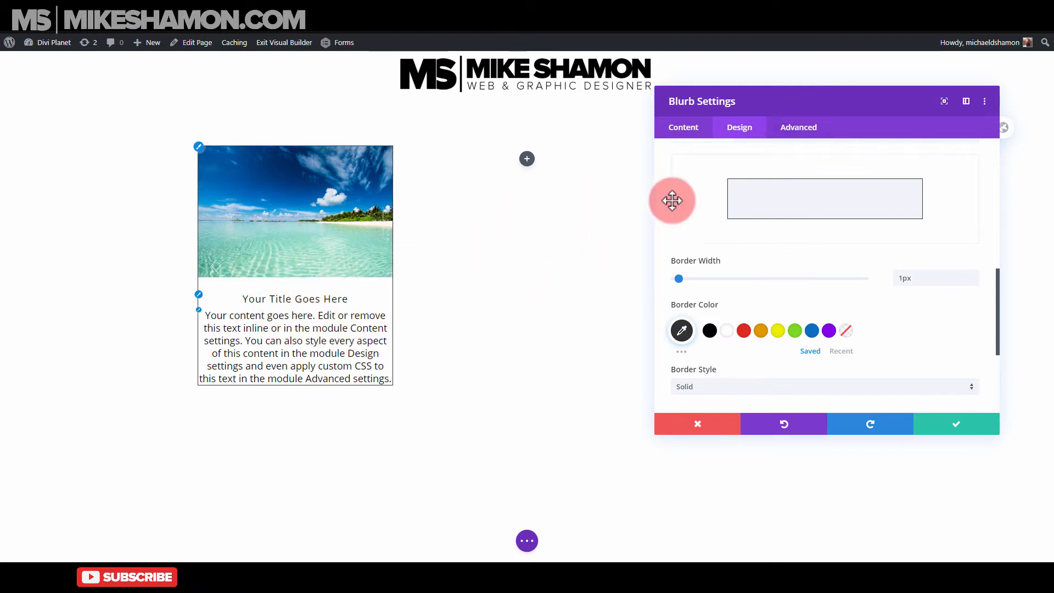
- Set the blurb's margins to 0px on all four sides and its linked top and bottom padding to 0px
scroll(755, 159, up, 1)
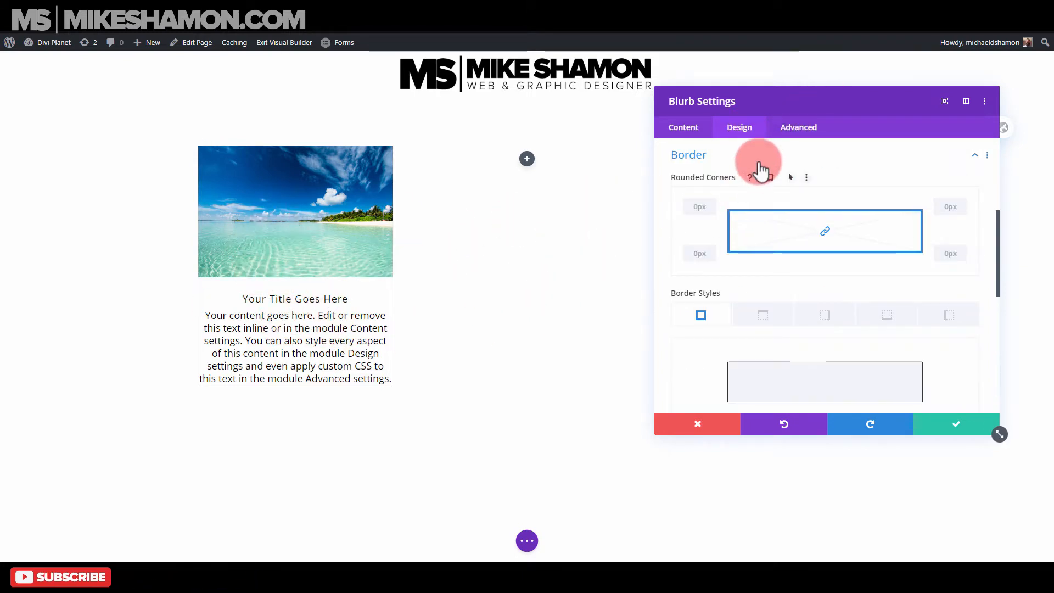
click(757, 154)
click(740, 184)
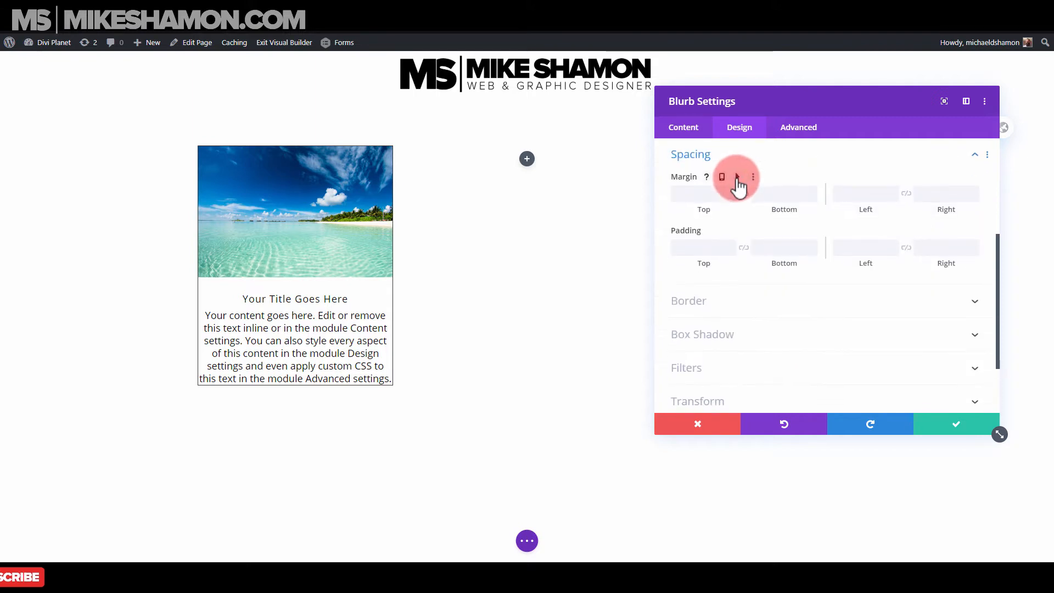
click(713, 197)
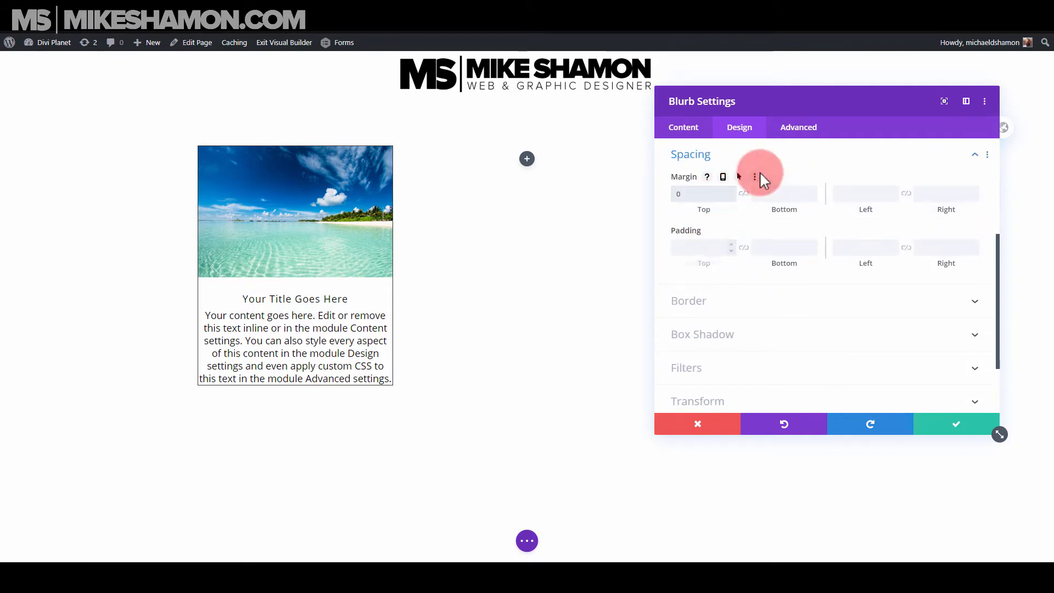
click(744, 193)
click(694, 247)
text(0)
click(745, 247)
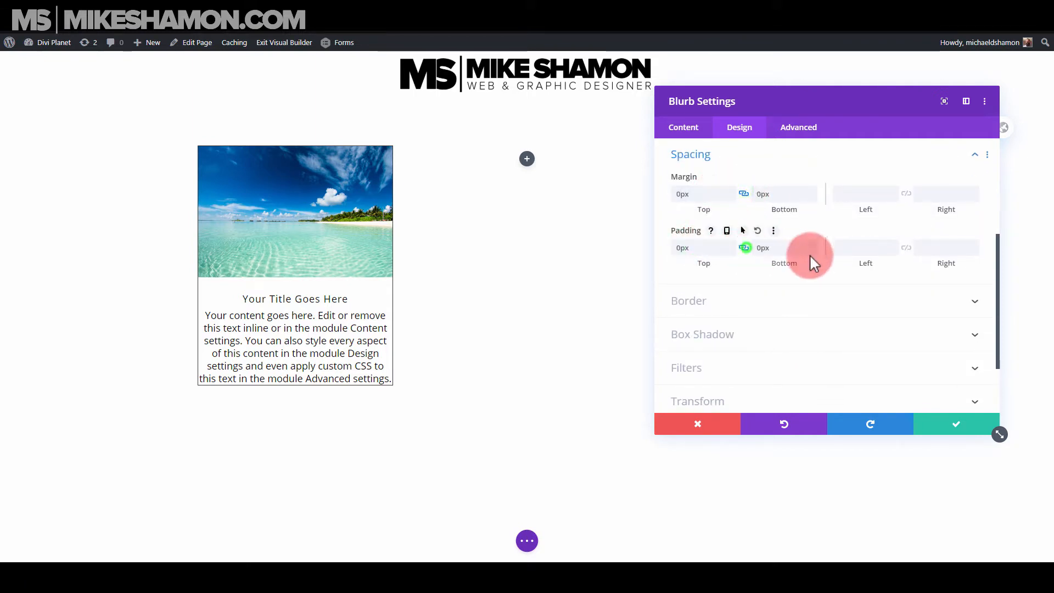
click(881, 192)
text(0)
click(905, 194)
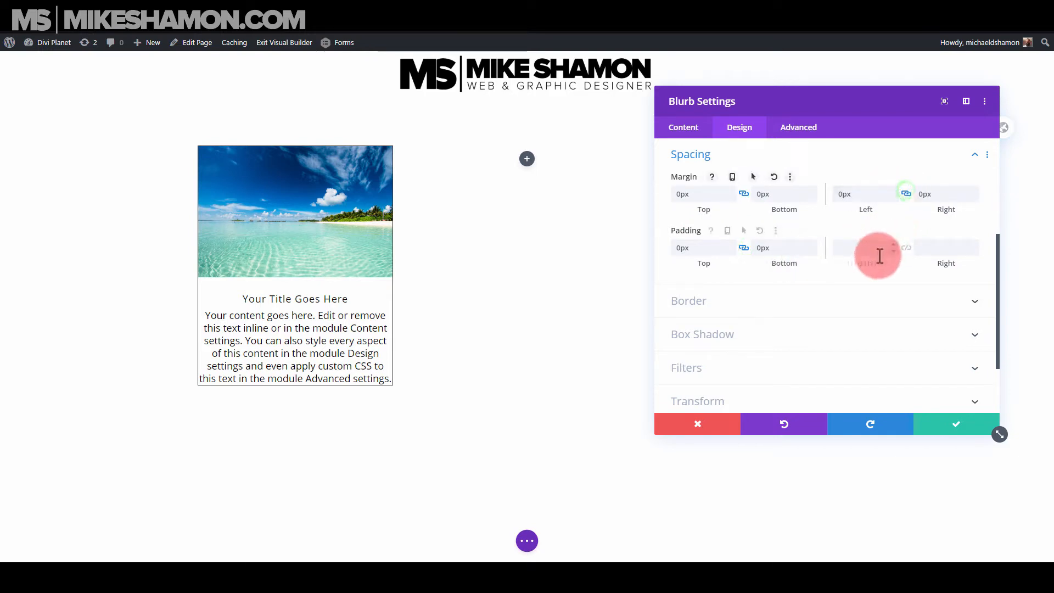
- Set the blurb's padding to 16px on all four sides and save the module
click(859, 252)
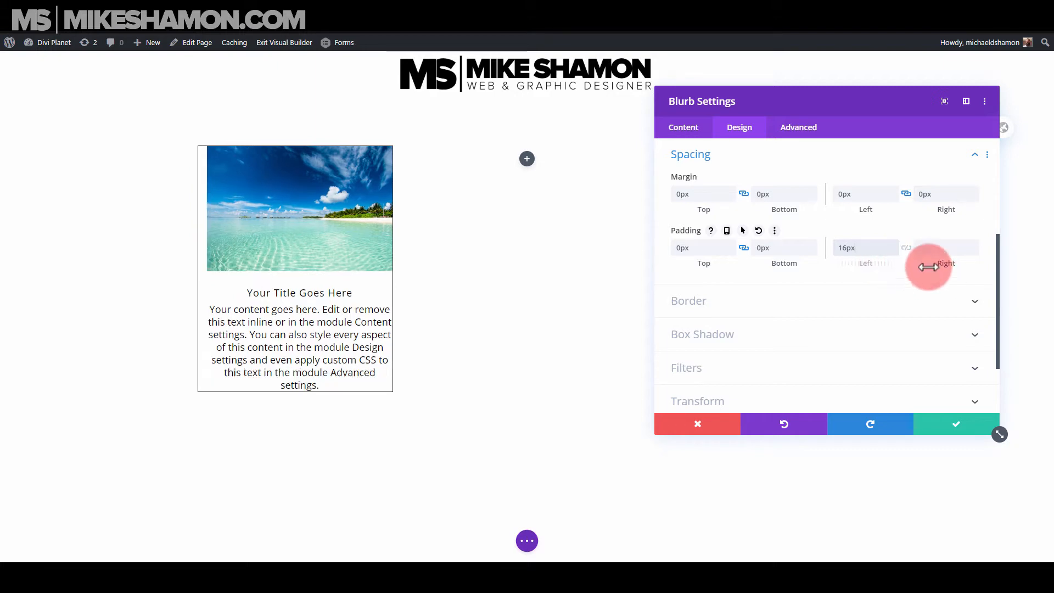
click(905, 249)
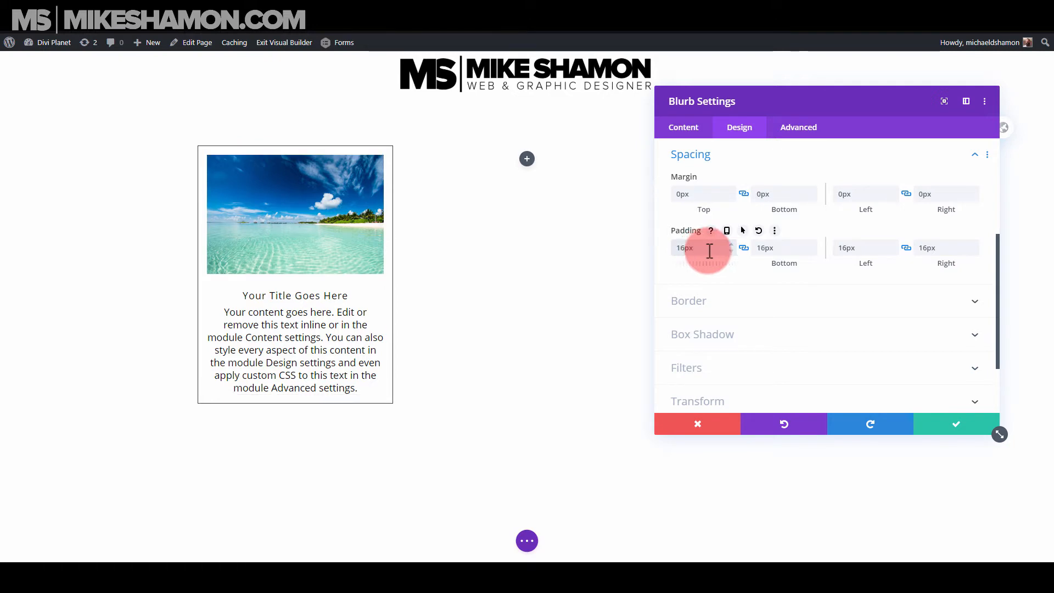
click(709, 251)
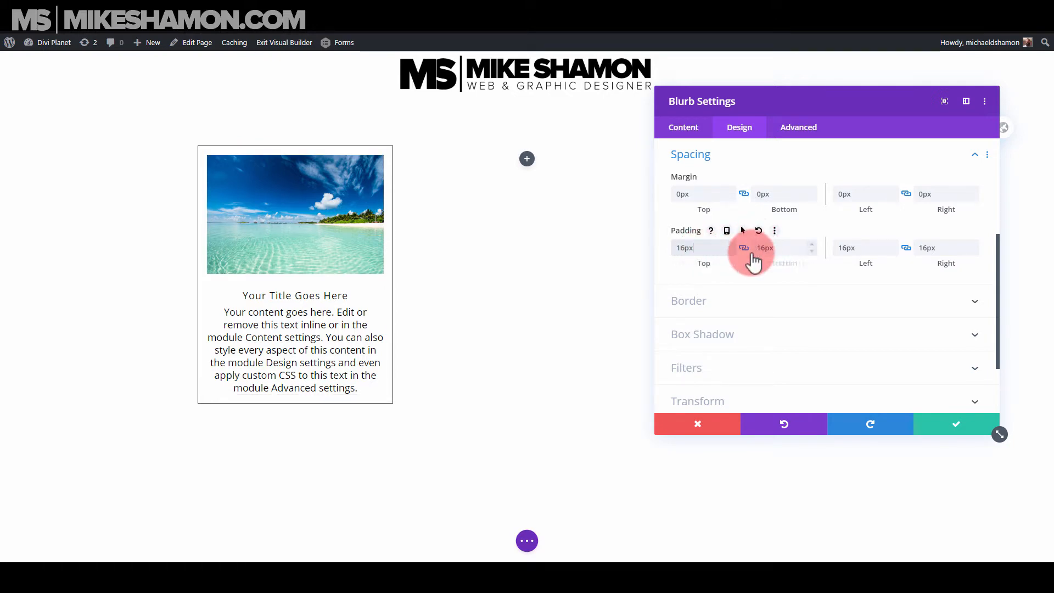
click(953, 424)
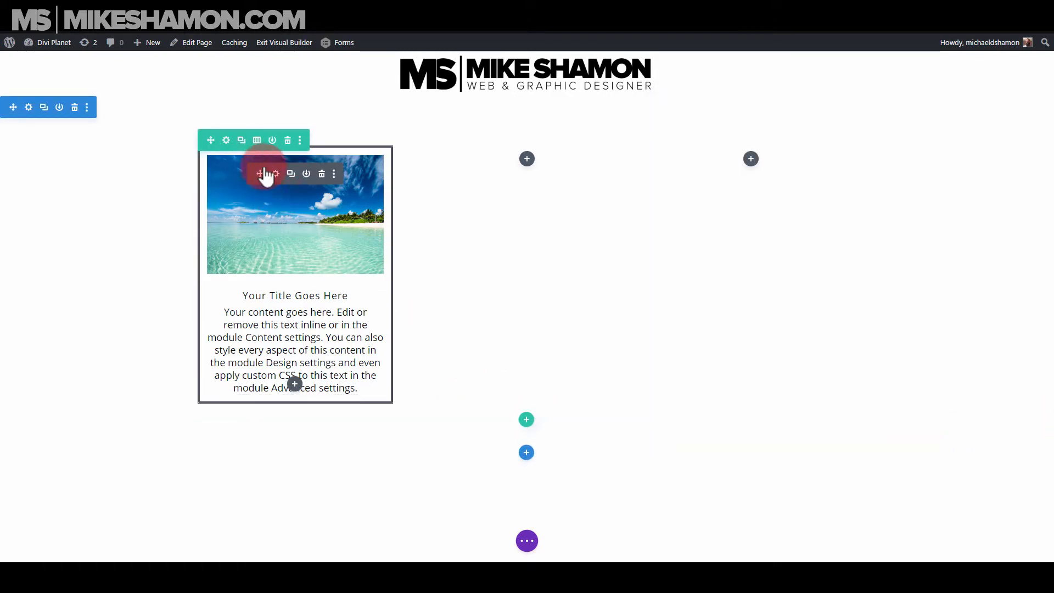
- Reopen the blurb's settings and give its image a 1px light grey border
click(276, 173)
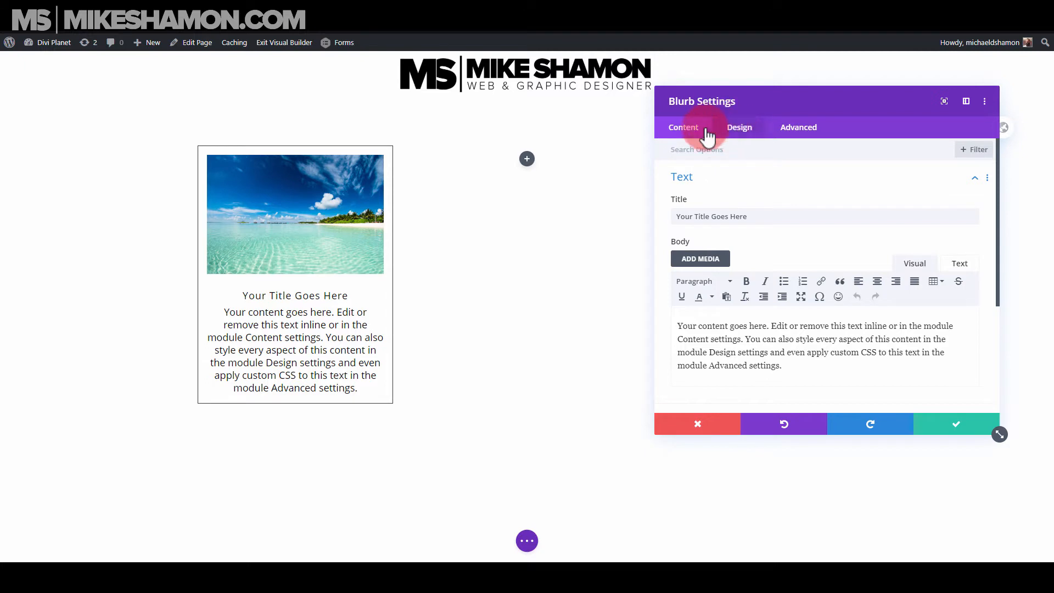
click(733, 132)
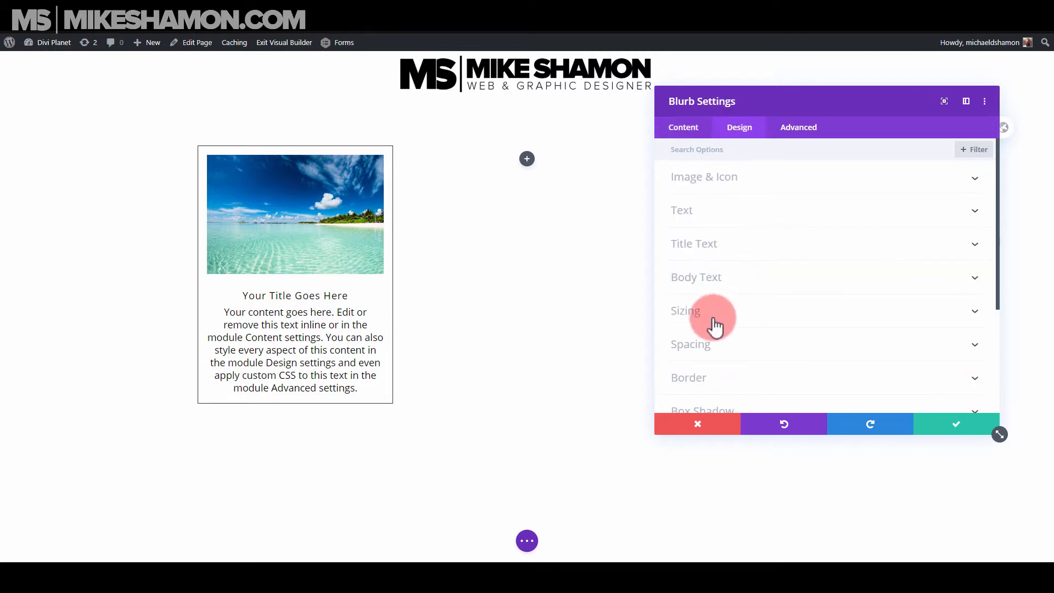
scroll(735, 230, down, 3)
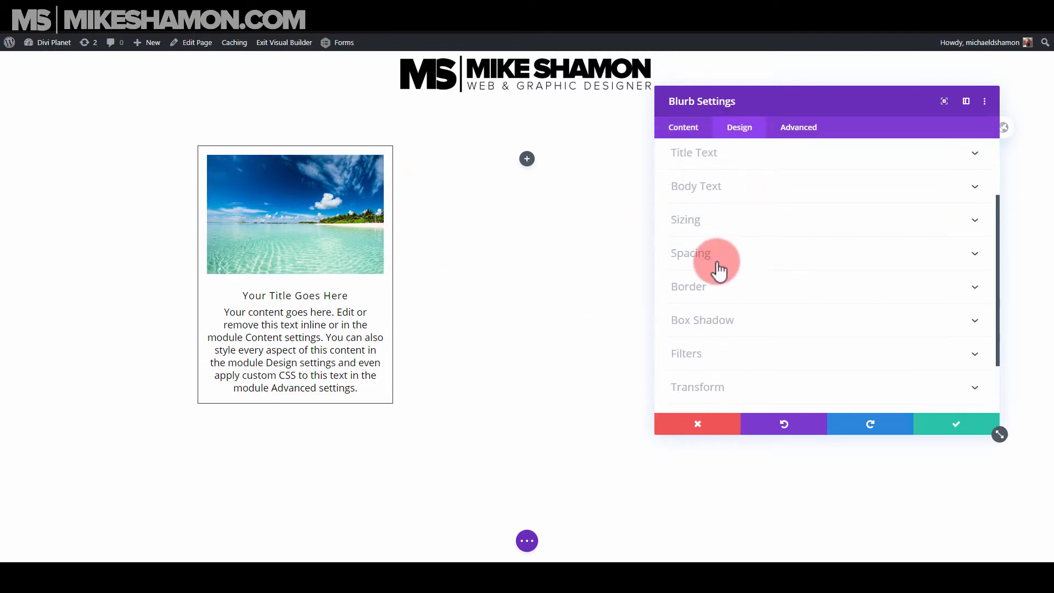
click(209, 157)
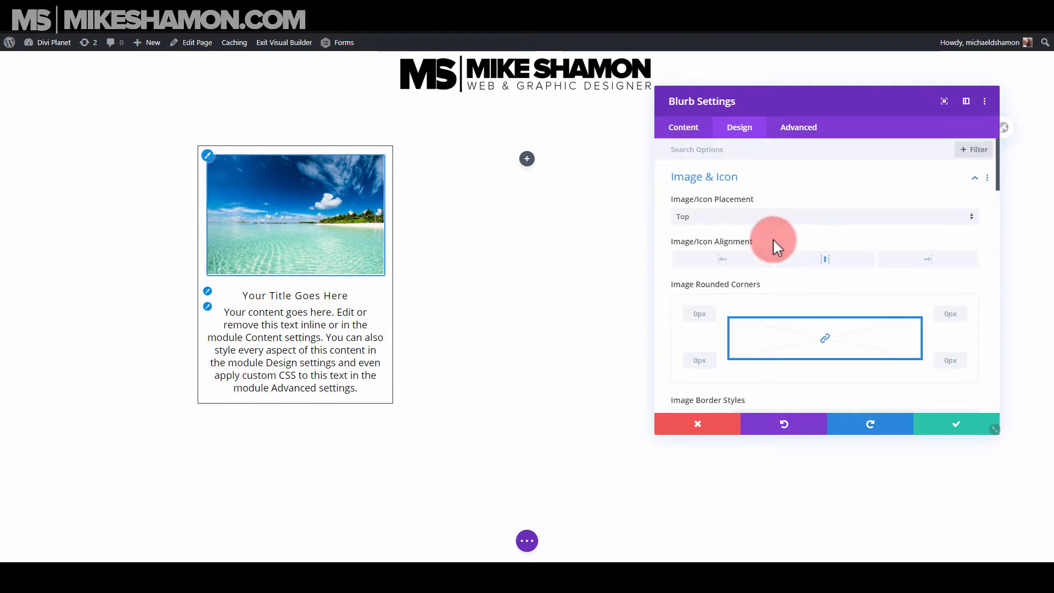
scroll(816, 263, down, 5)
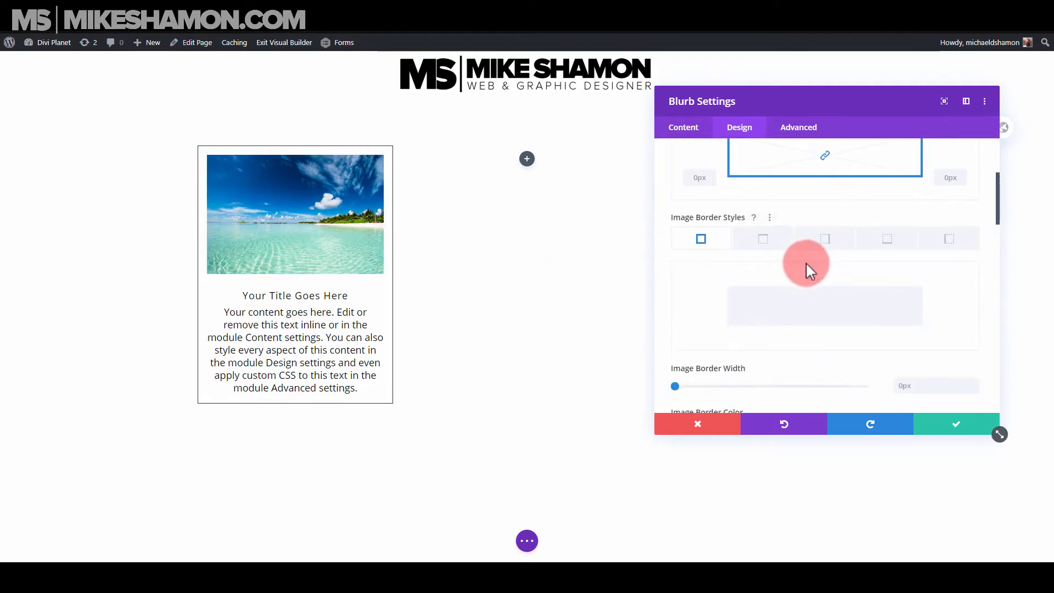
click(683, 347)
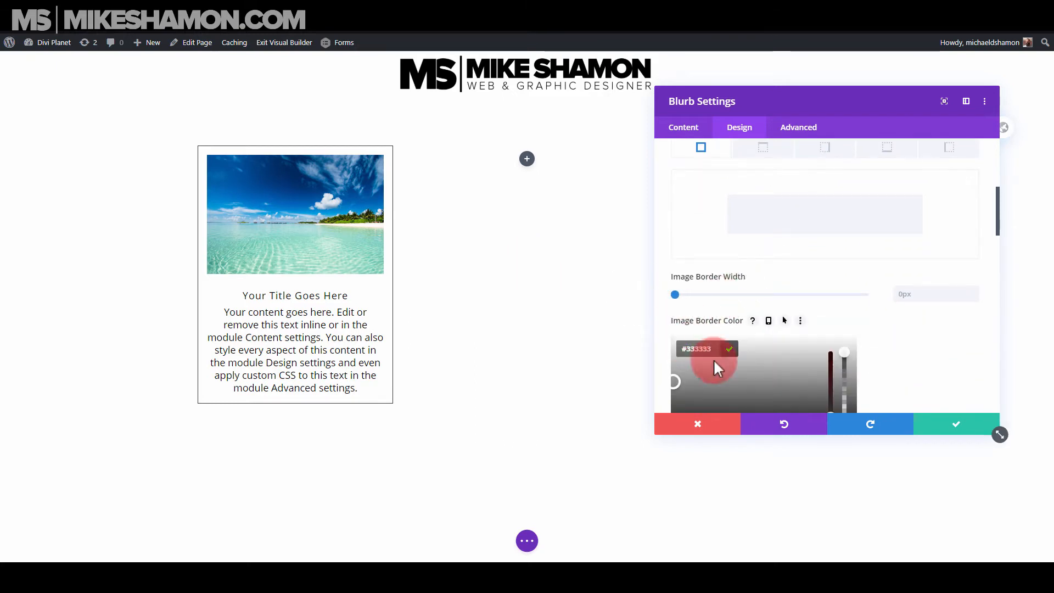
drag(676, 293, 676, 270)
scroll(857, 302, down, 2)
click(681, 258)
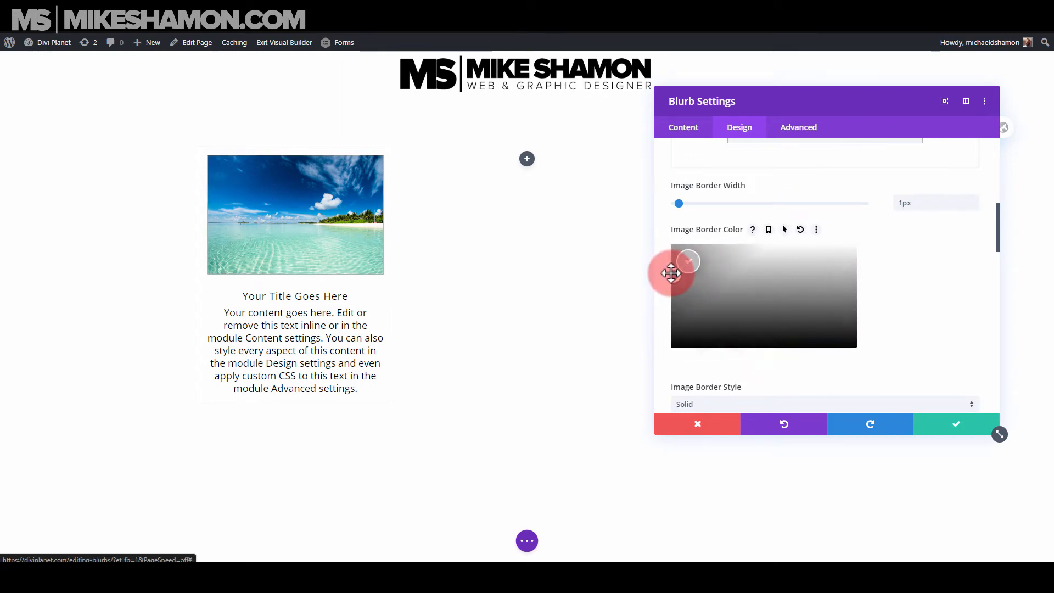
click(920, 283)
- Apply the blurred inner box shadow preset to the blurb image
scroll(696, 323, down, 2)
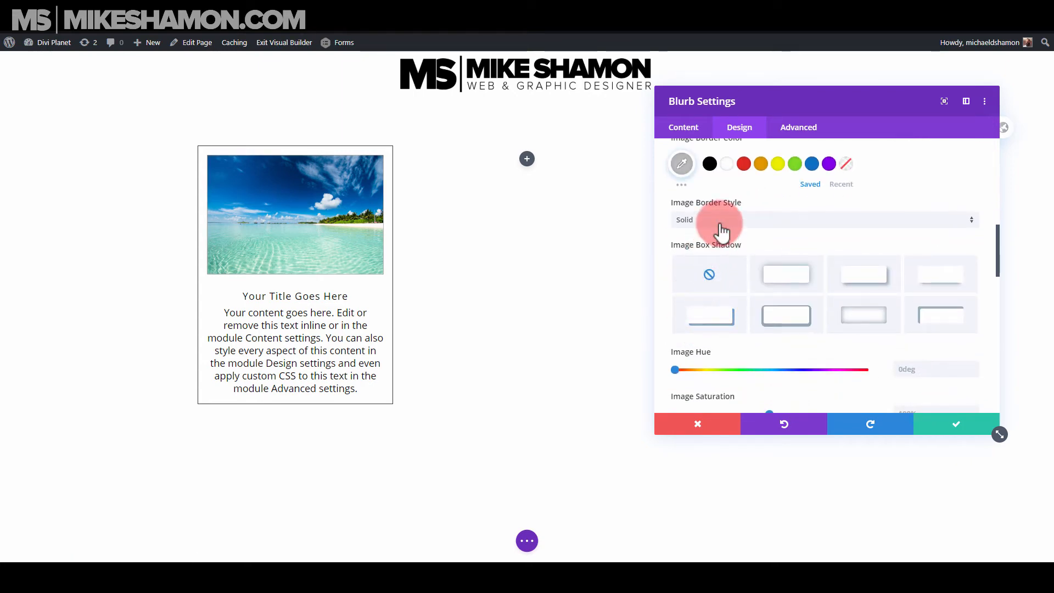
click(786, 274)
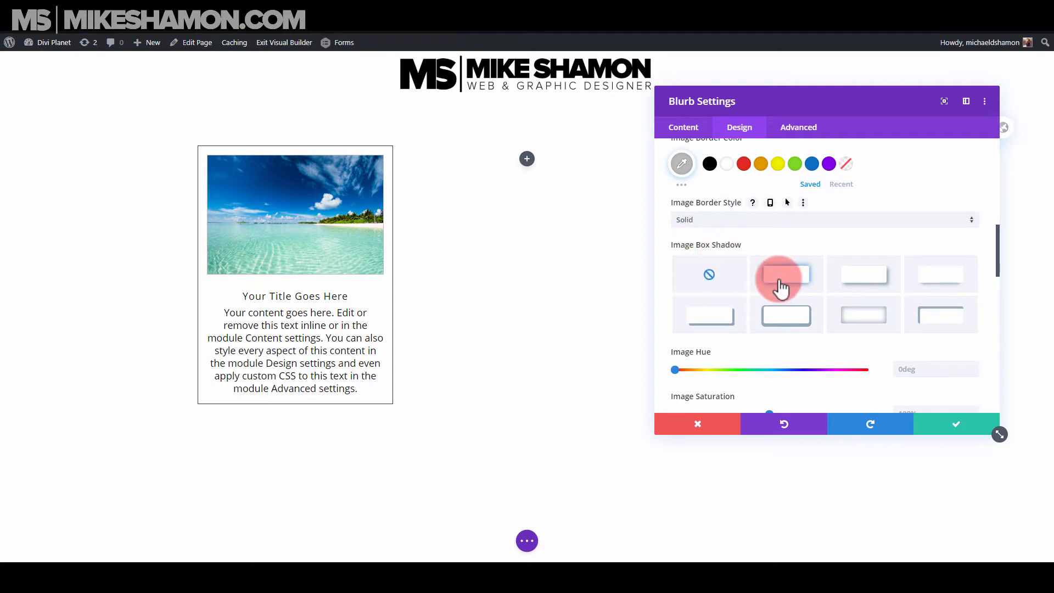
click(858, 317)
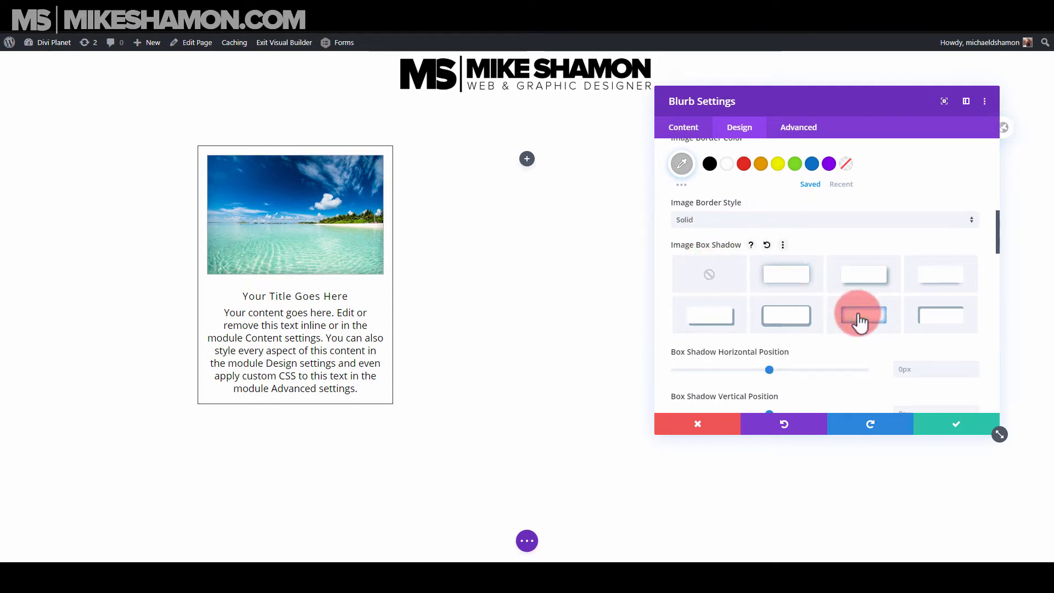
- Set the image box shadow's blur strength to 34px and save the blurb module
scroll(888, 298, down, 2)
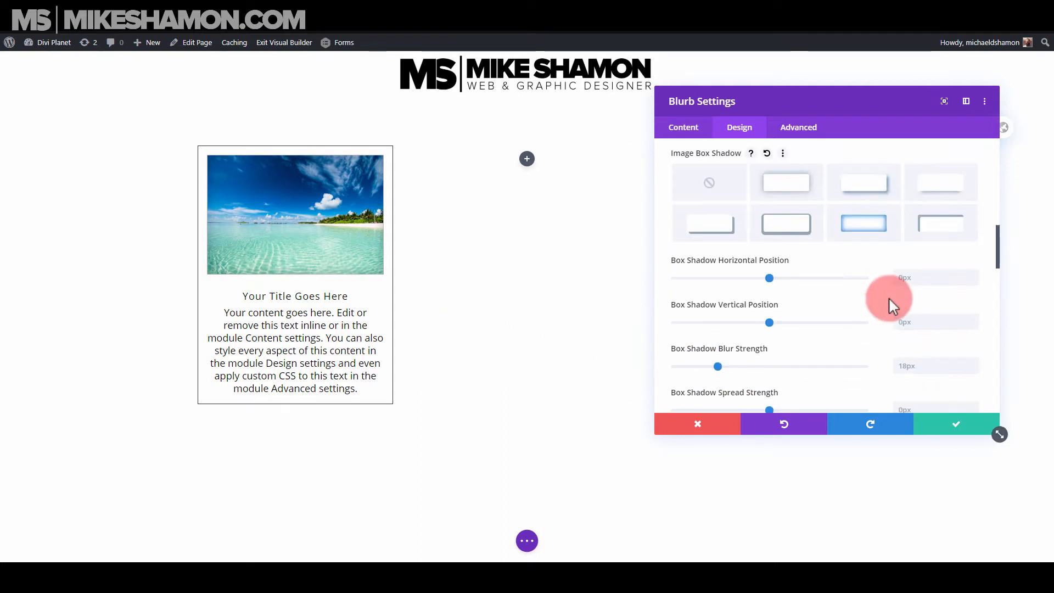
scroll(888, 298, down, 4)
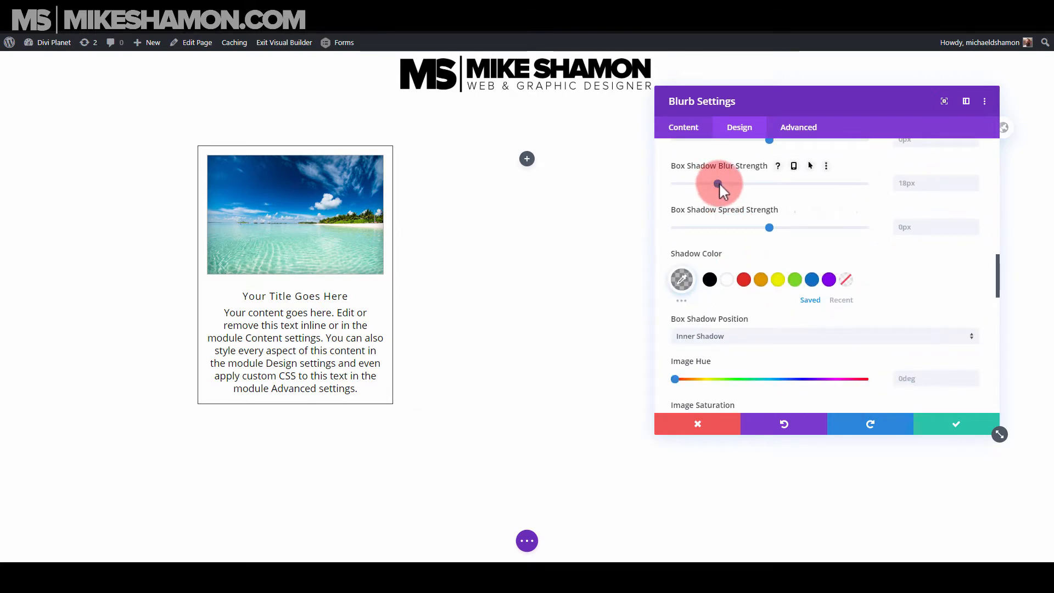
scroll(908, 395, down, 2)
scroll(828, 298, up, 3)
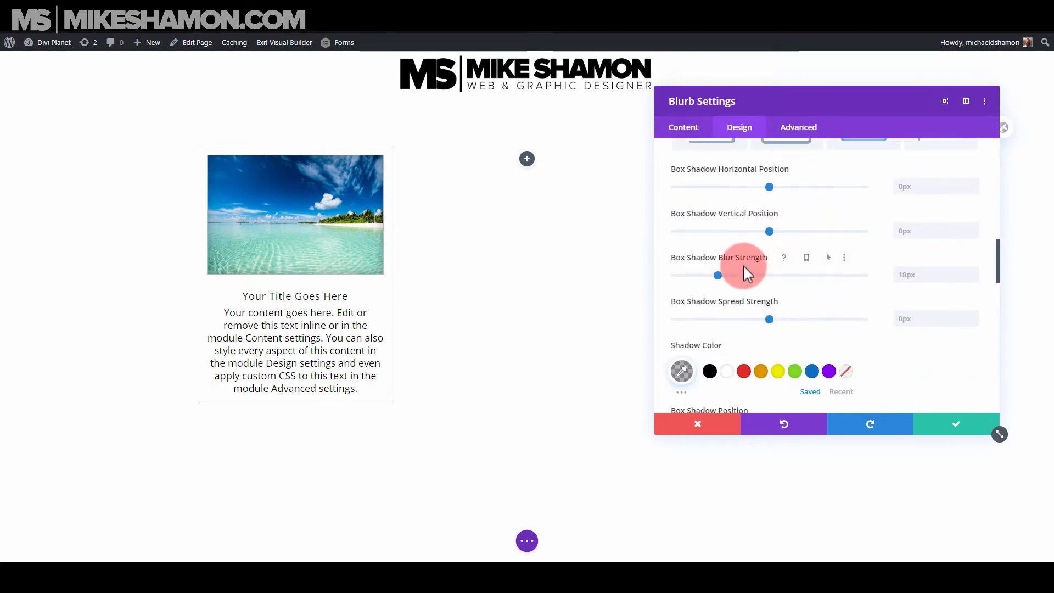
drag(735, 275, 755, 275)
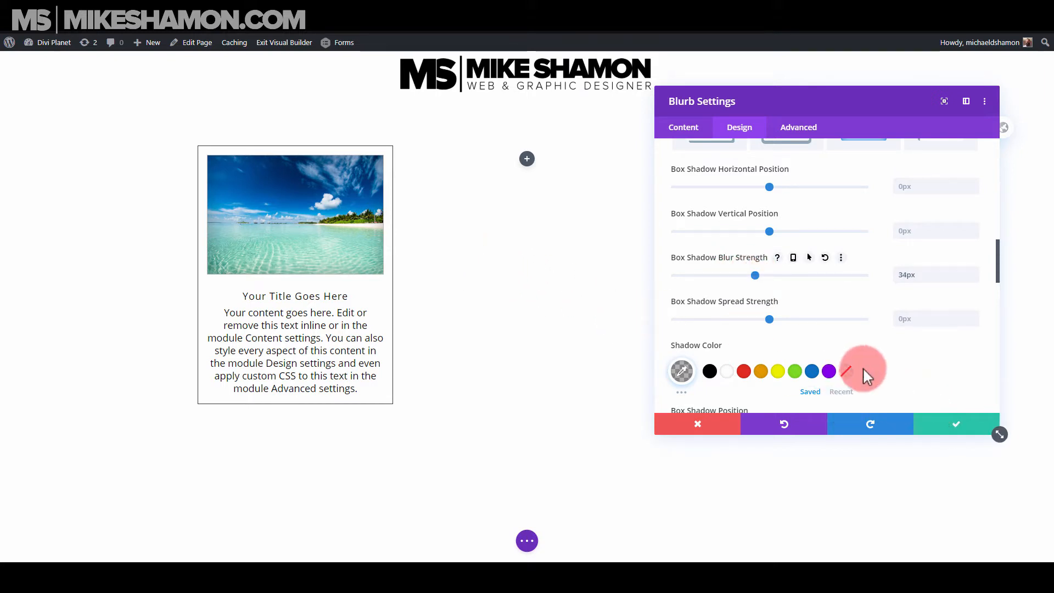
scroll(819, 341, down, 3)
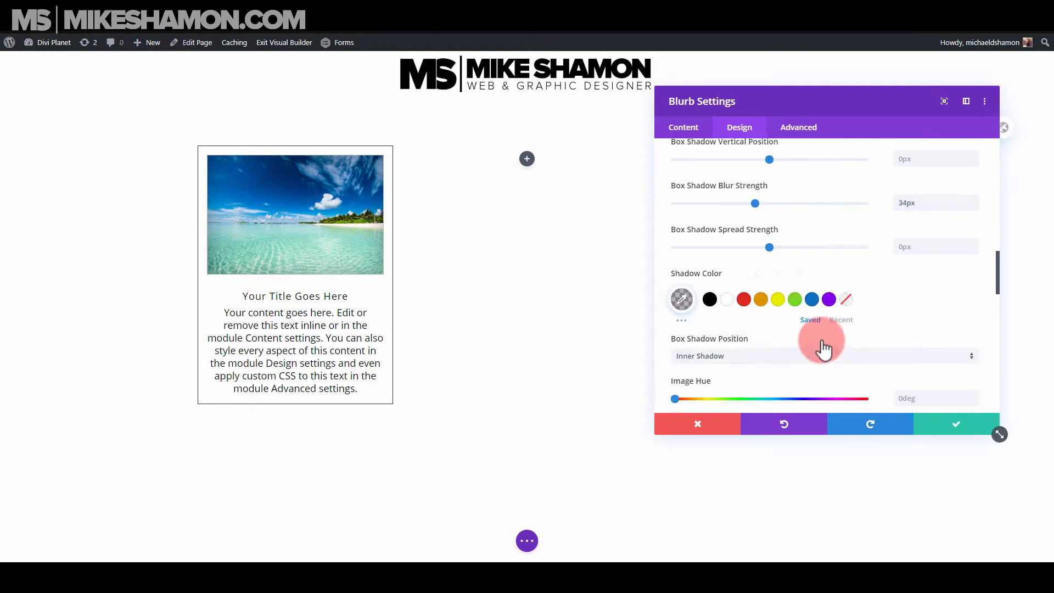
scroll(727, 297, down, 8)
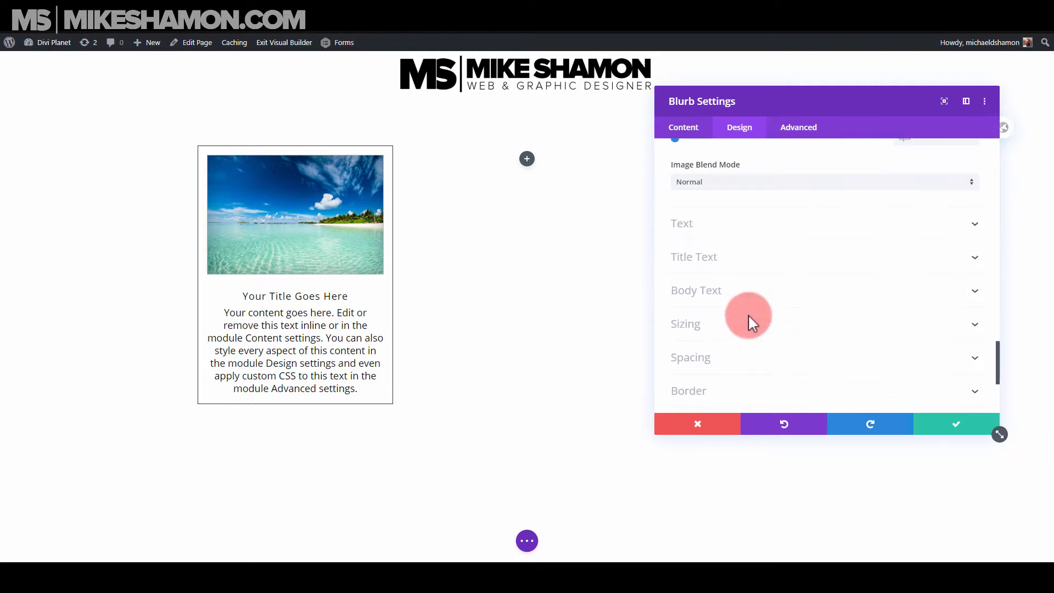
click(954, 424)
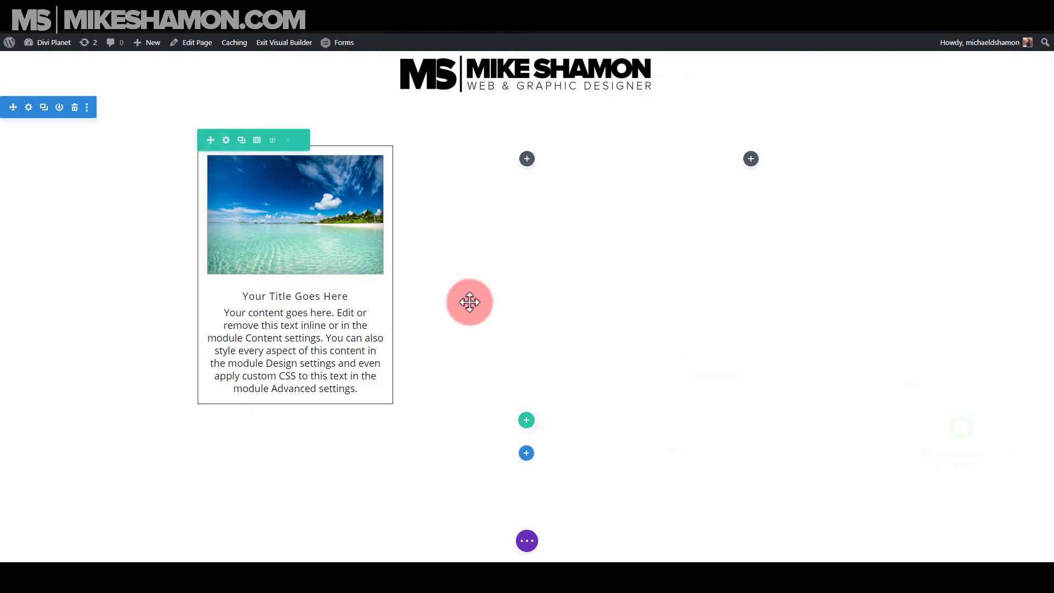
- Set the first column's background colour to black in the row's column settings and save the column
click(228, 141)
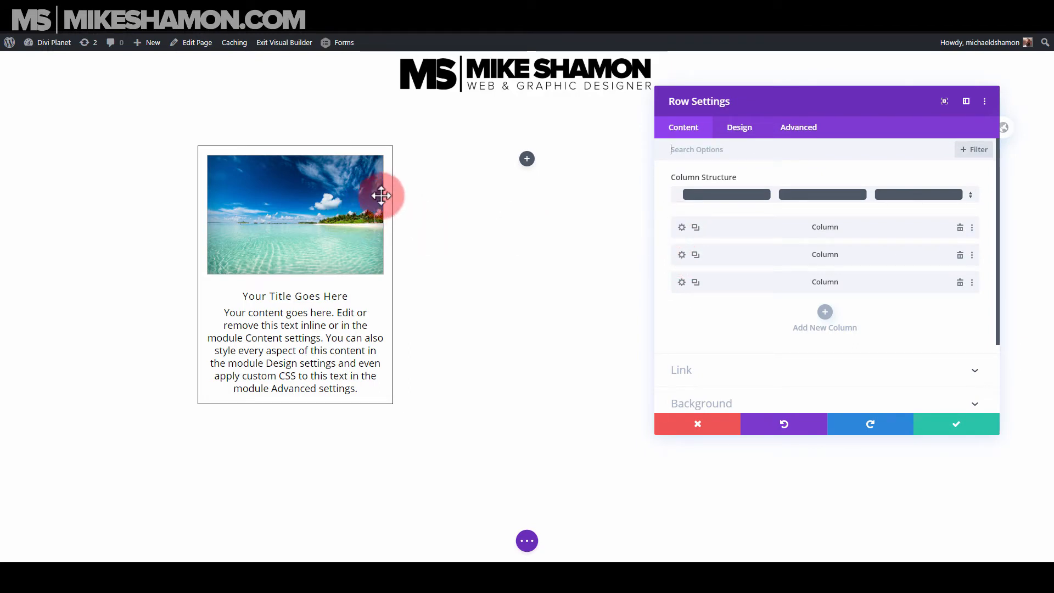
click(681, 227)
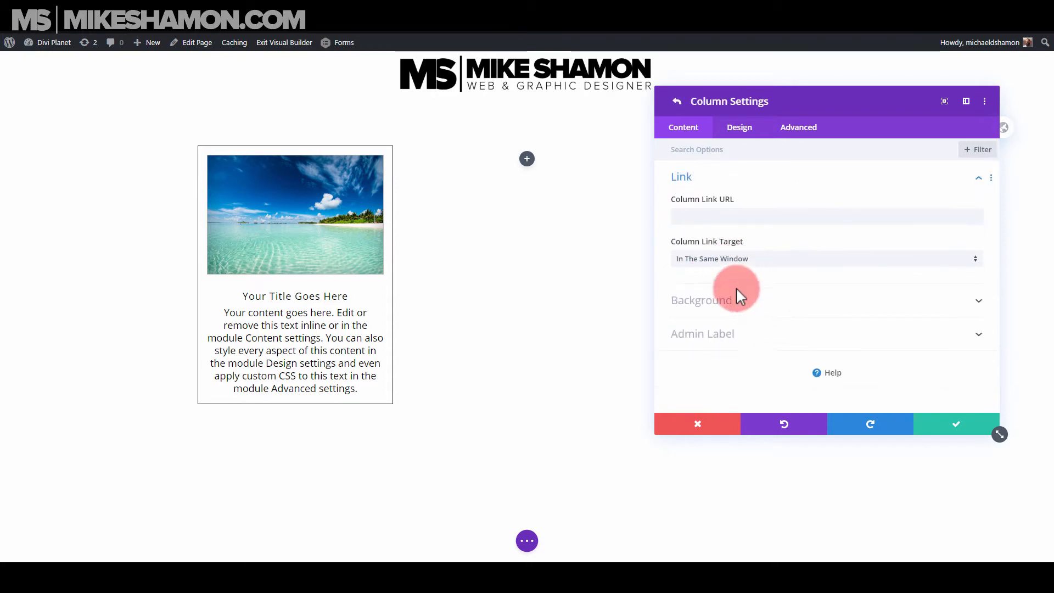
click(747, 304)
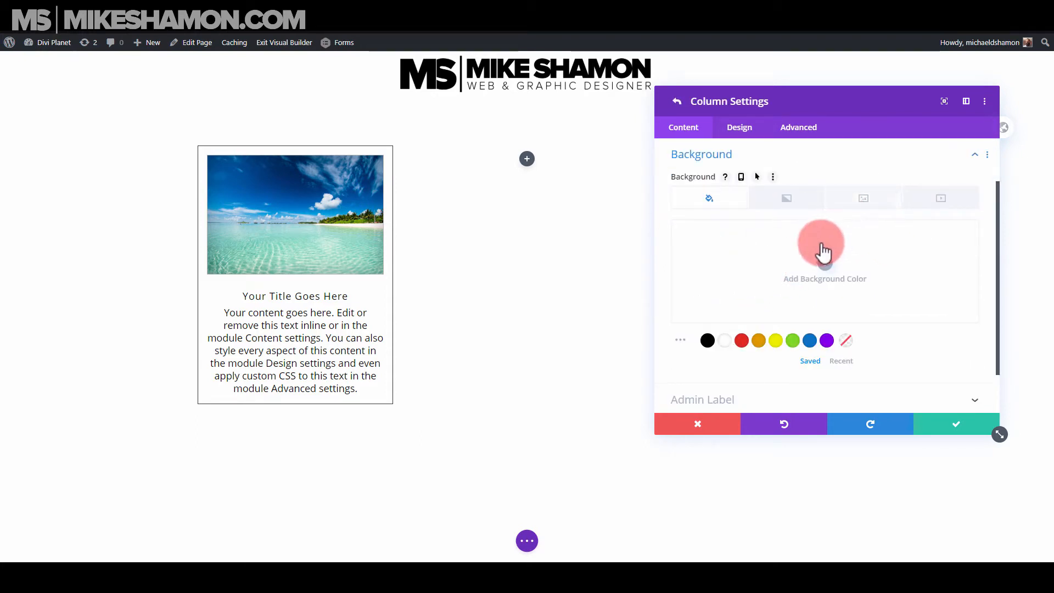
click(708, 340)
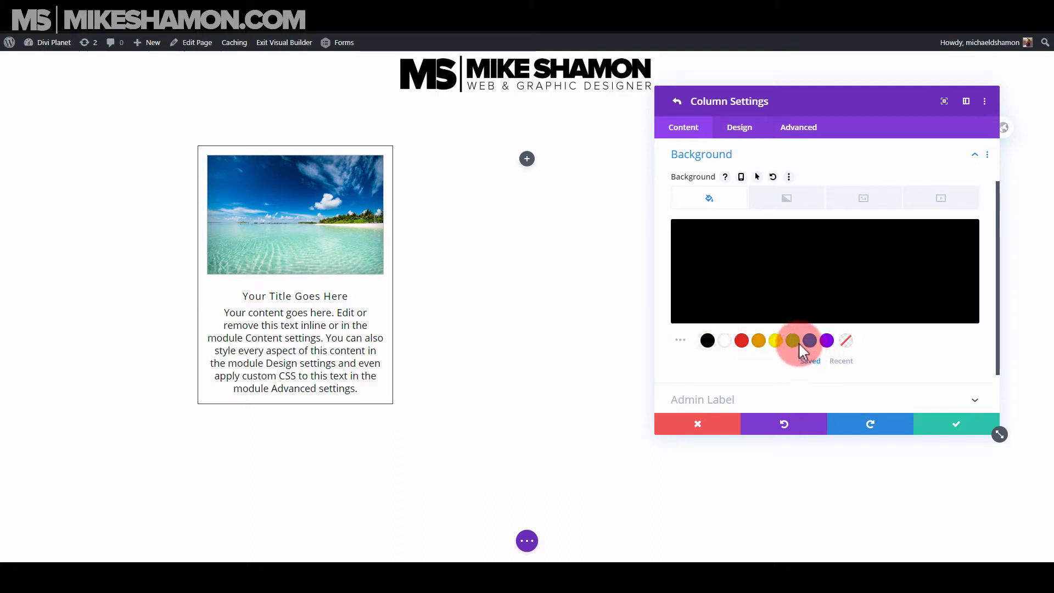
click(948, 422)
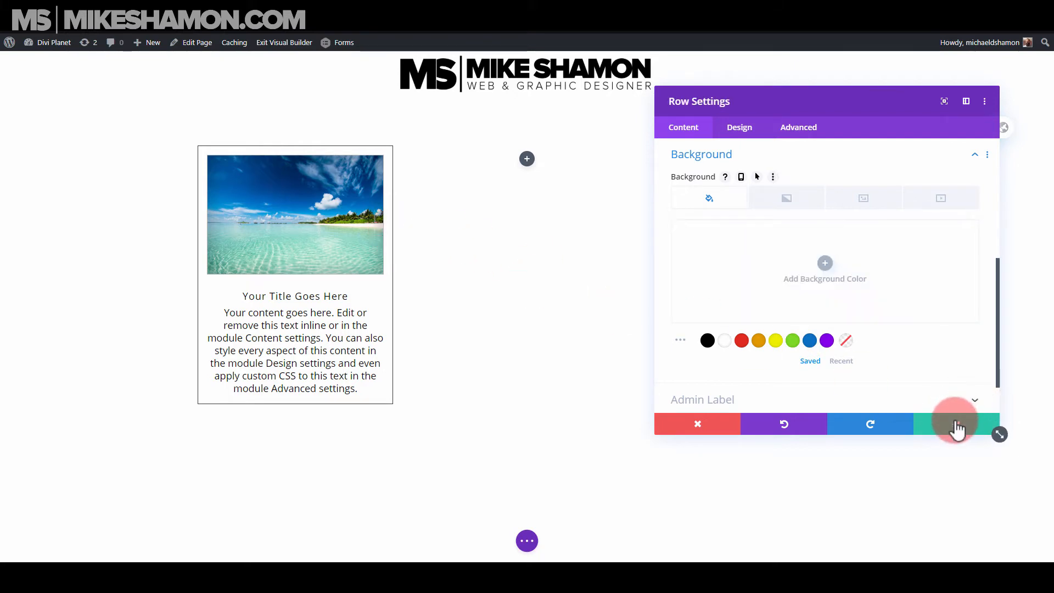
click(804, 275)
click(691, 346)
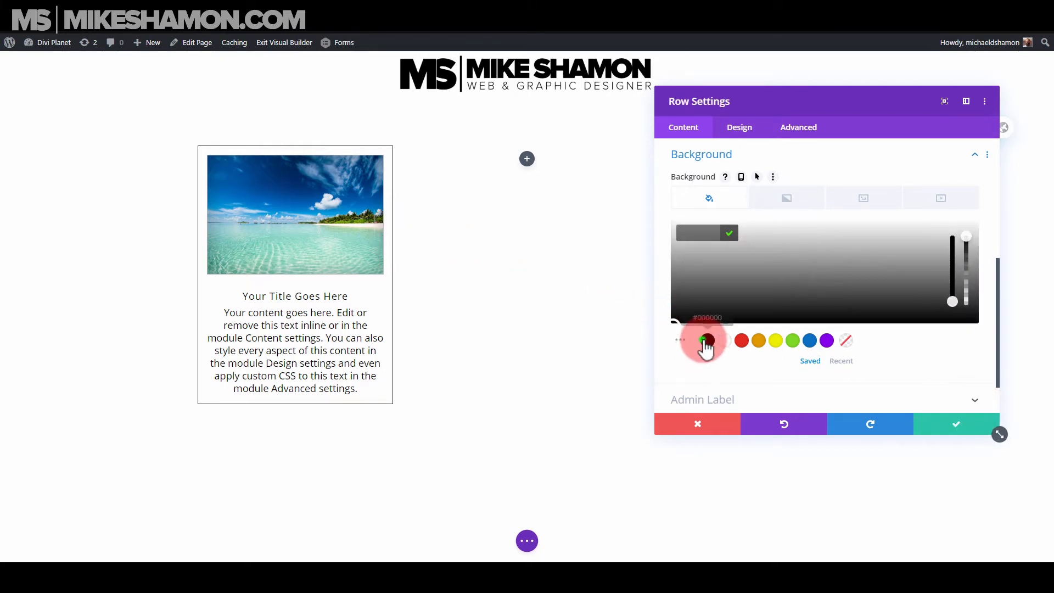
click(707, 343)
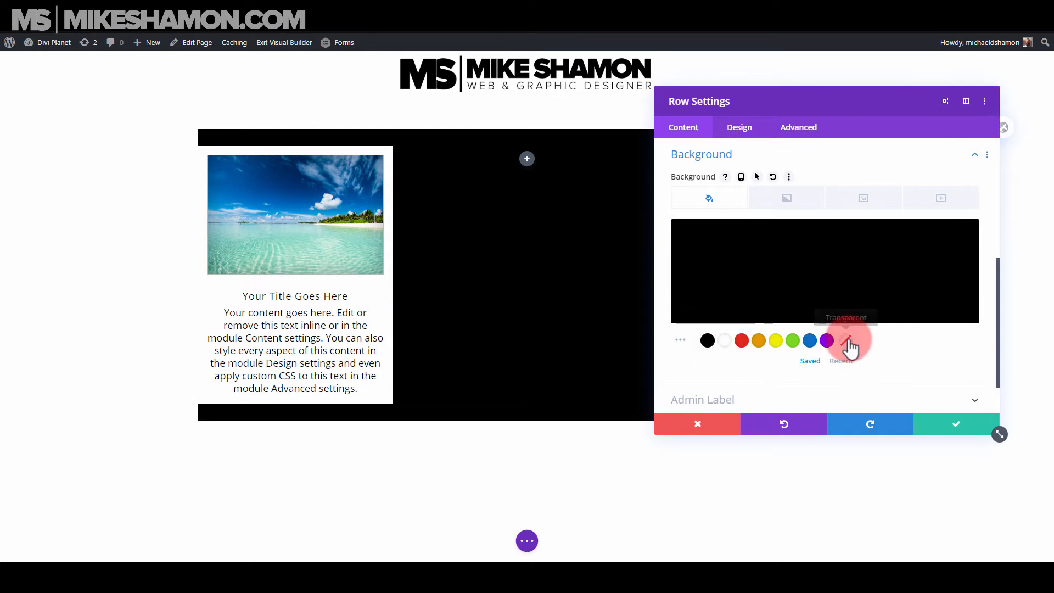
click(845, 340)
click(830, 252)
click(899, 245)
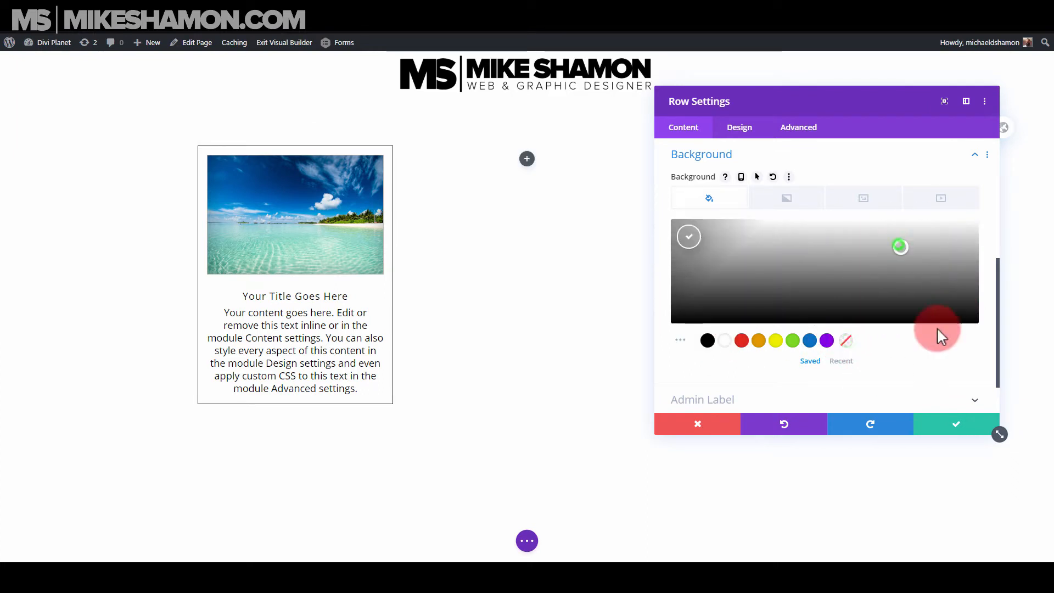
click(938, 328)
click(947, 235)
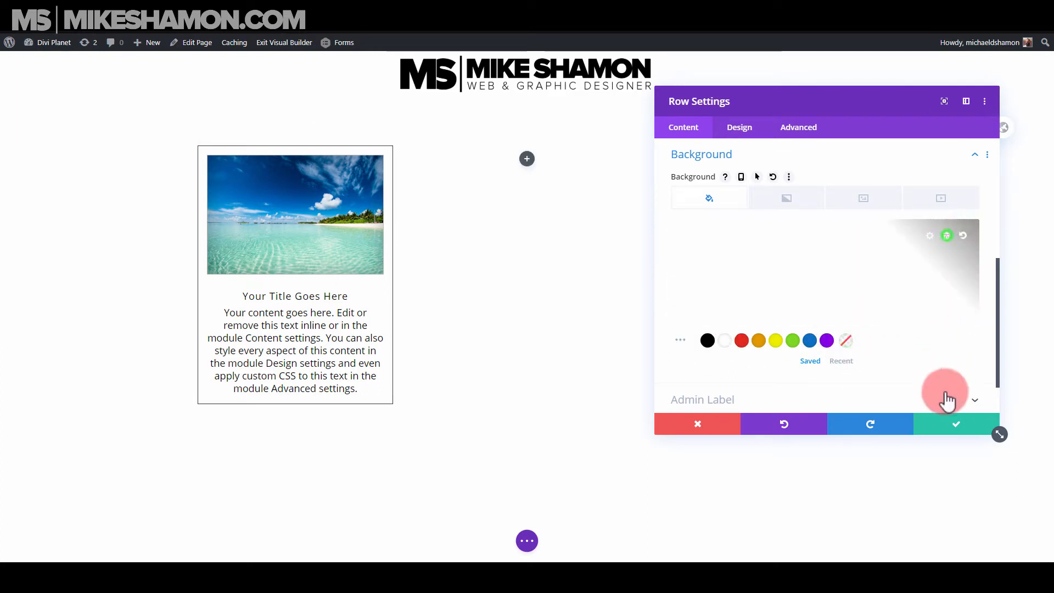
- Save the row settings, then set the blurb's margin to 16px on all four sides and save the module
click(956, 423)
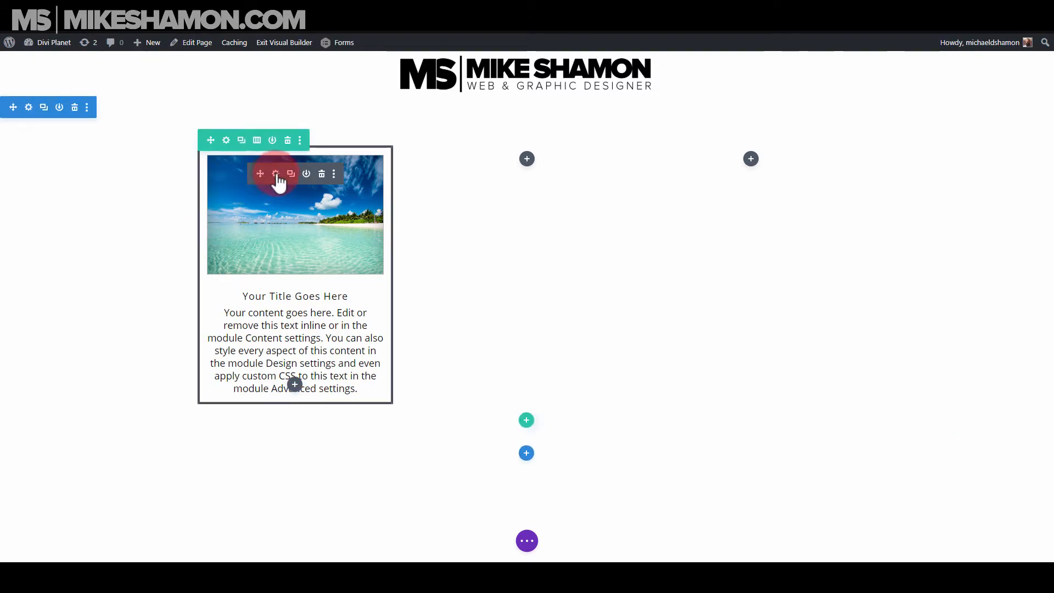
click(277, 174)
click(736, 130)
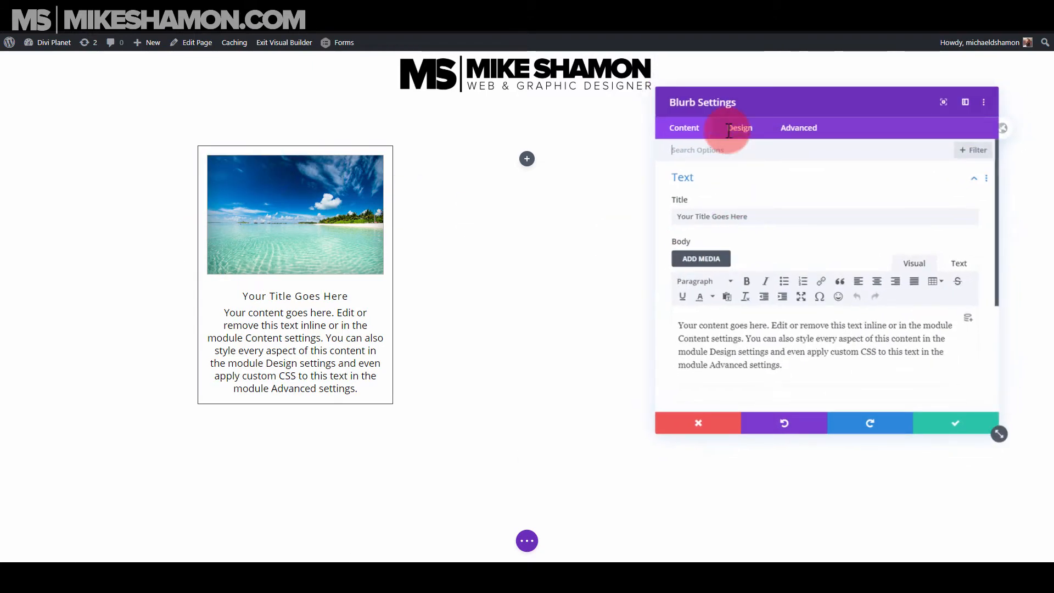
click(710, 254)
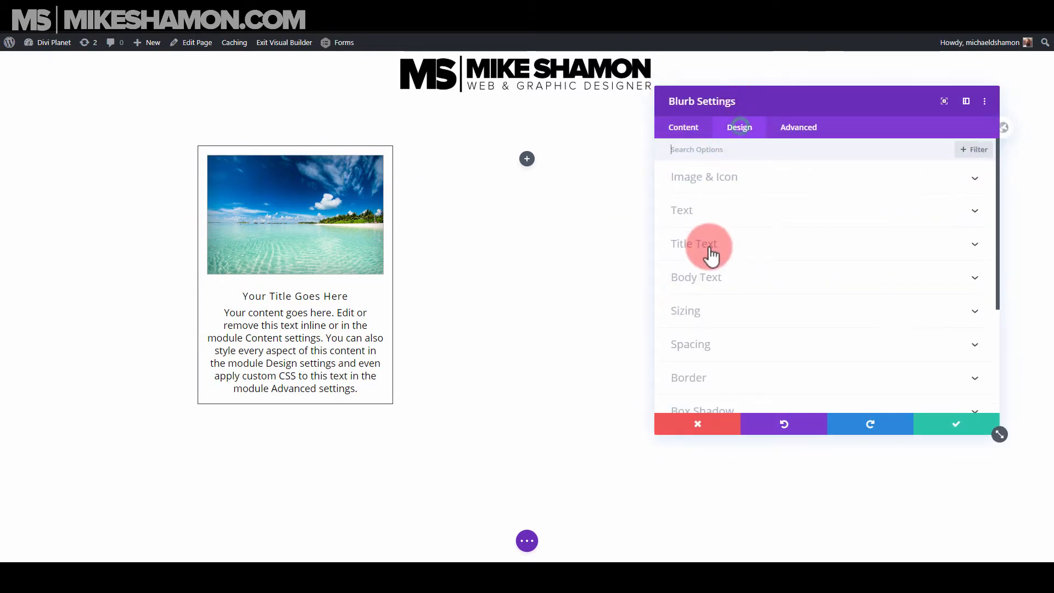
click(743, 346)
click(706, 193)
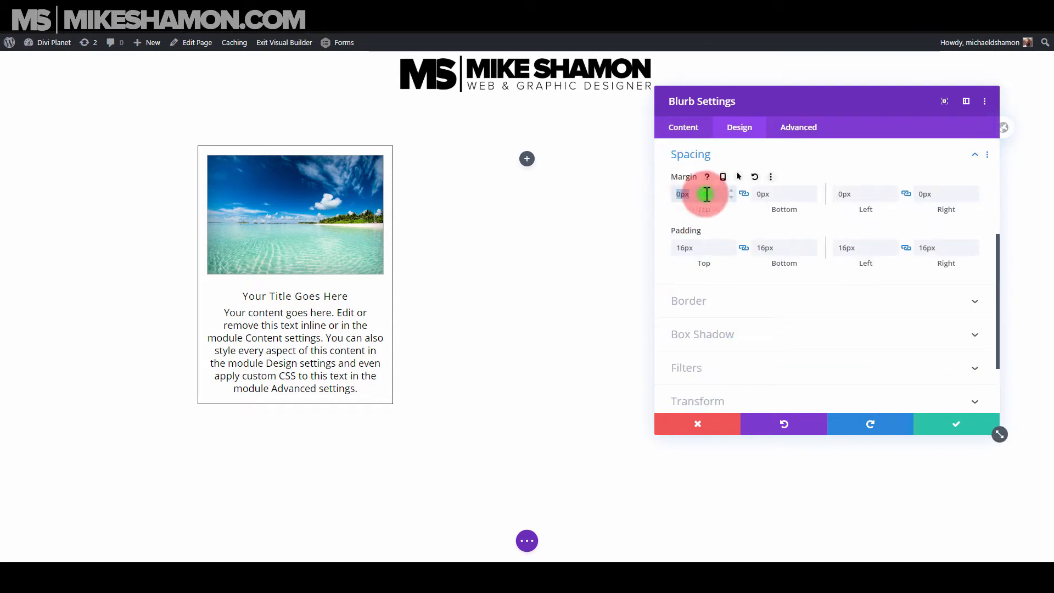
text(16px)
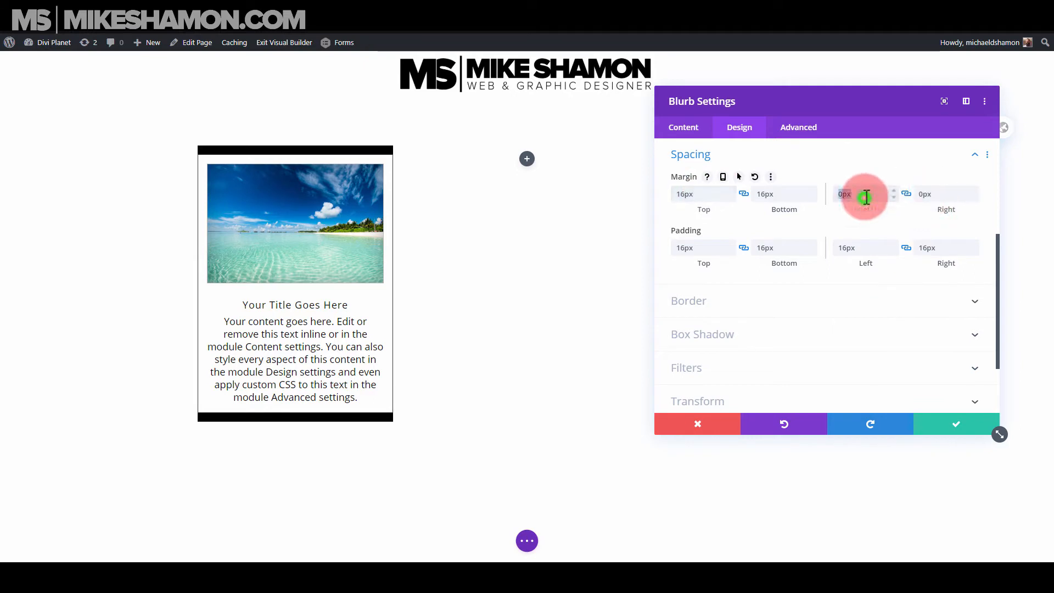
click(866, 197)
text(16px)
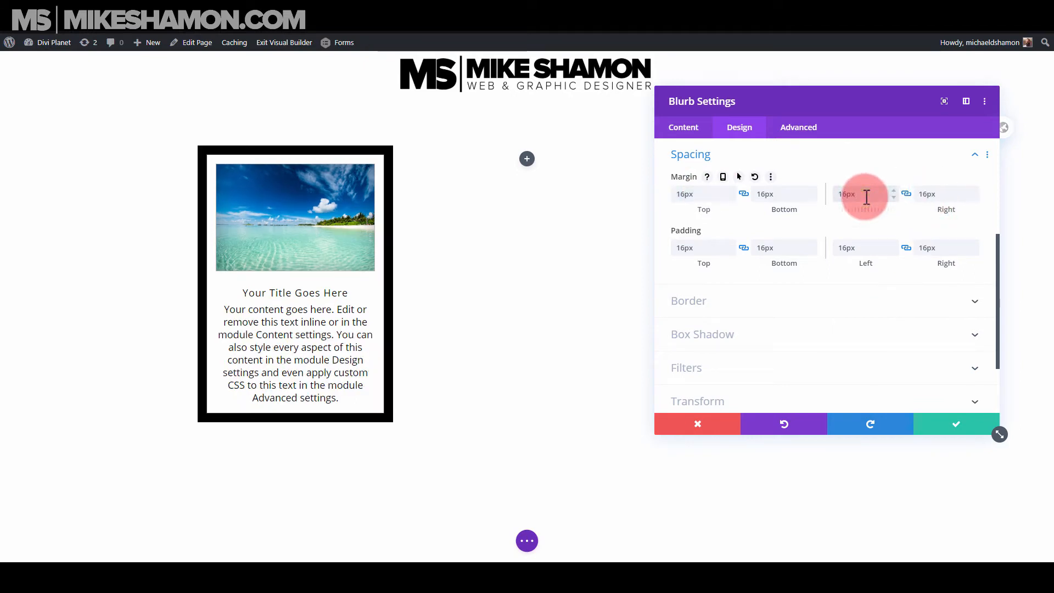
click(947, 425)
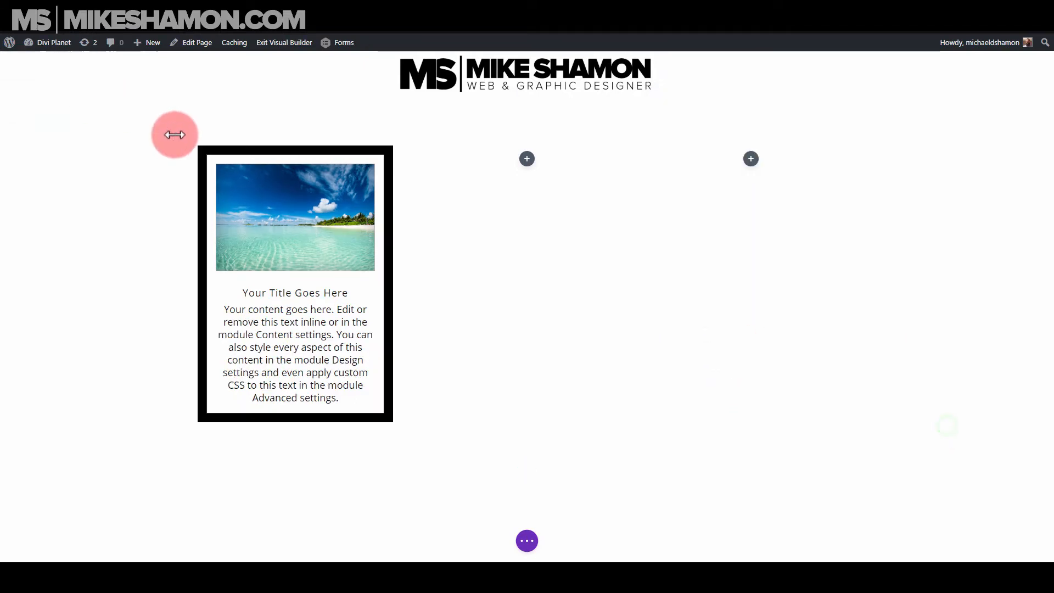
- Set the first column's background colour to blue #0c71c3 and add beach-maldives-ocean-1430677.jpg as its background image
click(226, 141)
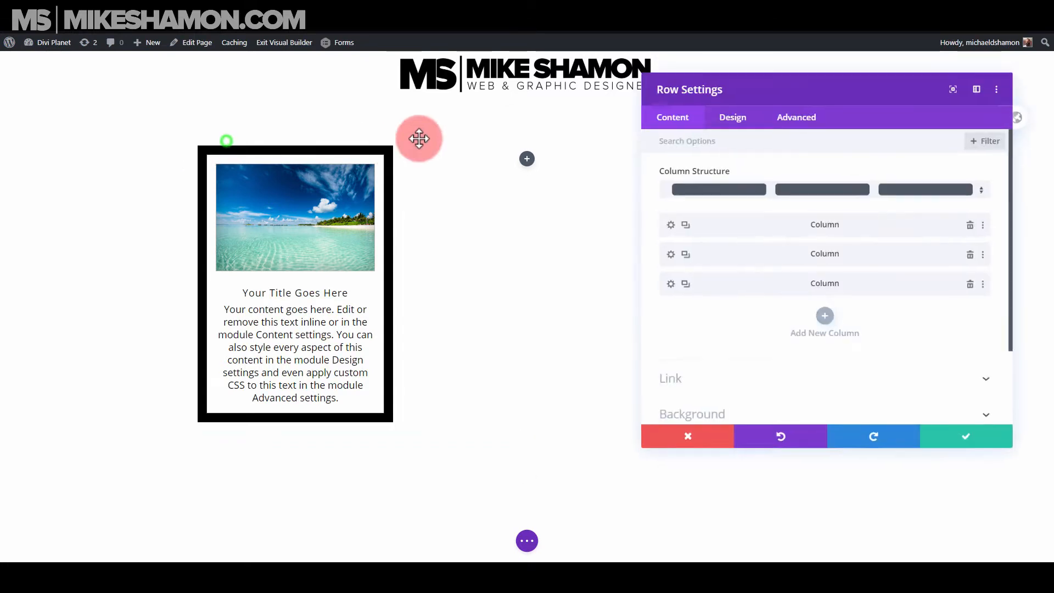
click(686, 225)
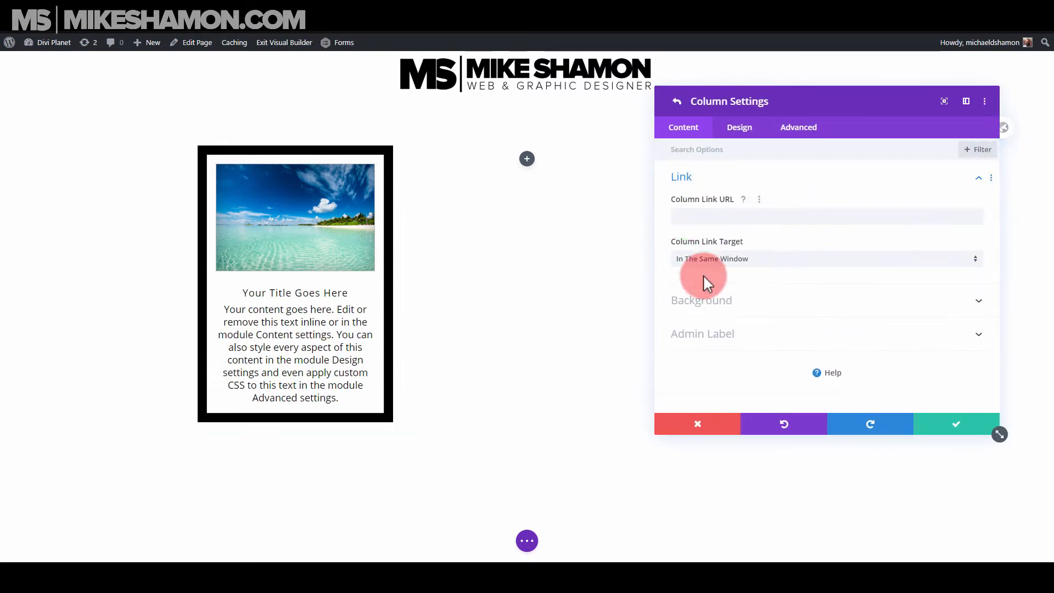
click(771, 306)
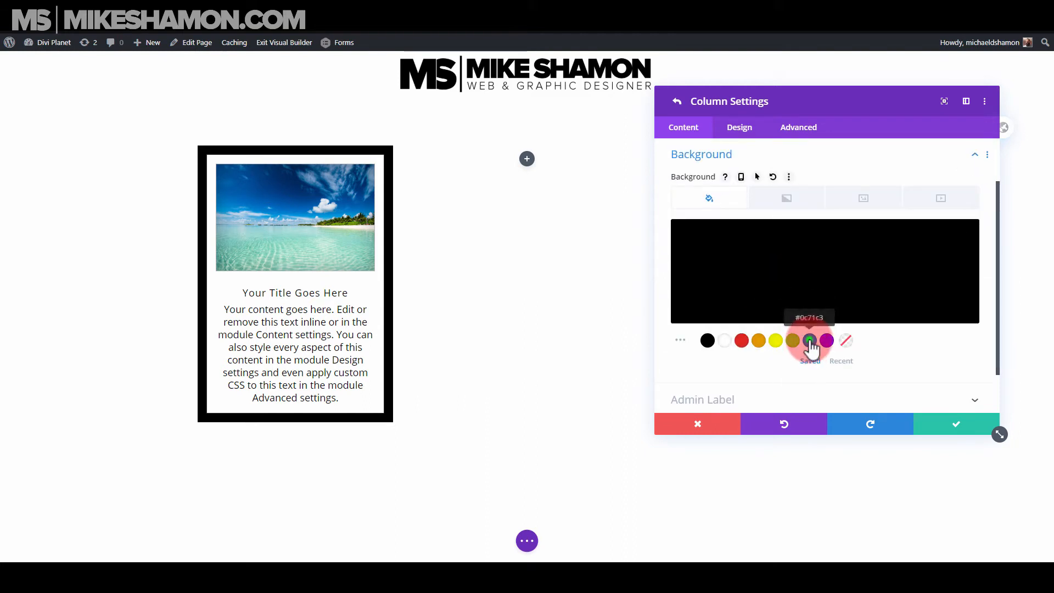
click(810, 341)
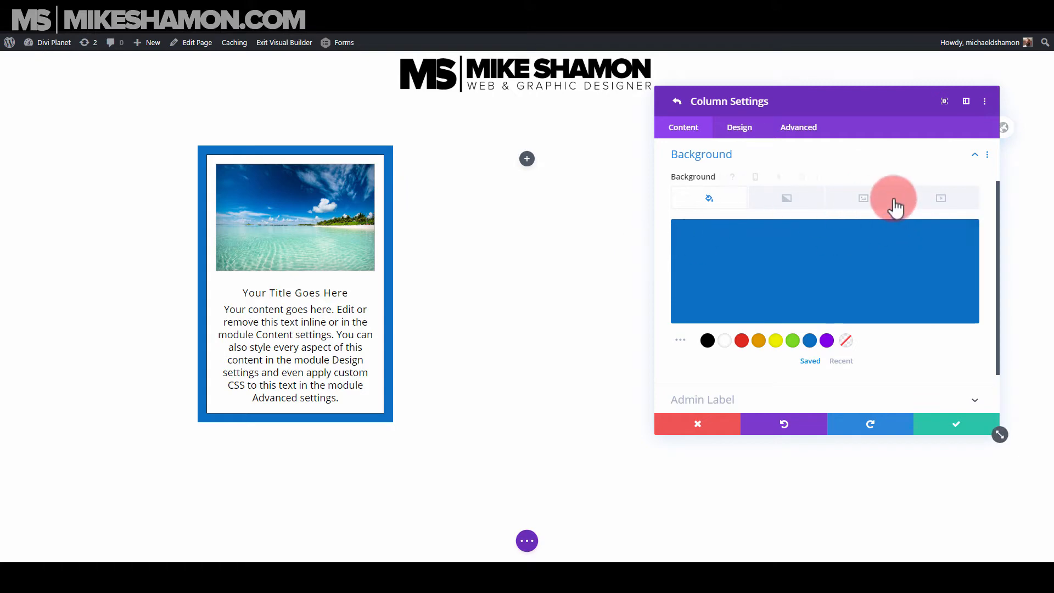
click(874, 203)
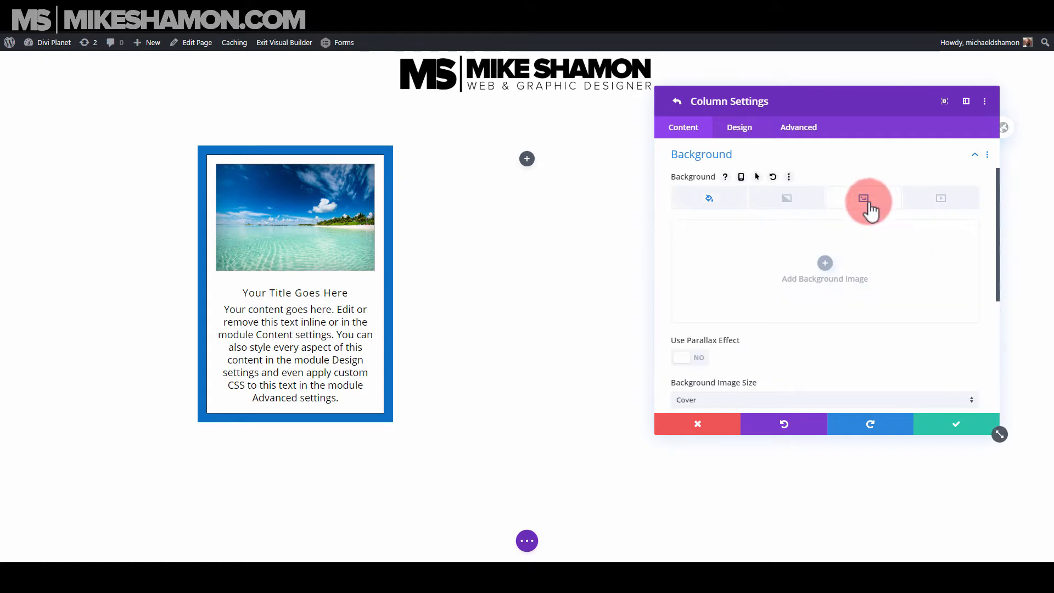
click(826, 261)
click(392, 250)
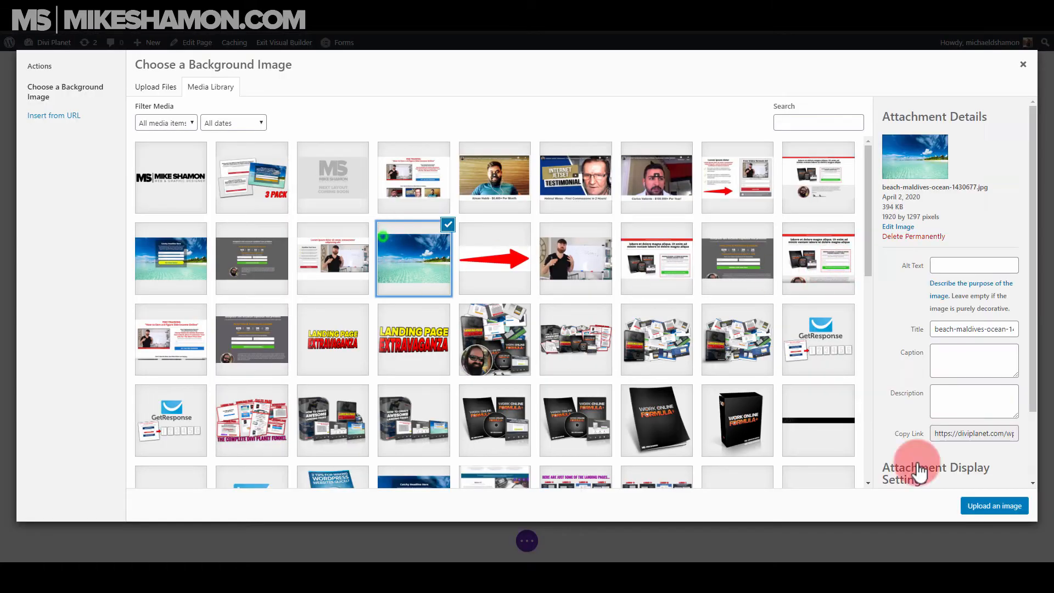
click(995, 506)
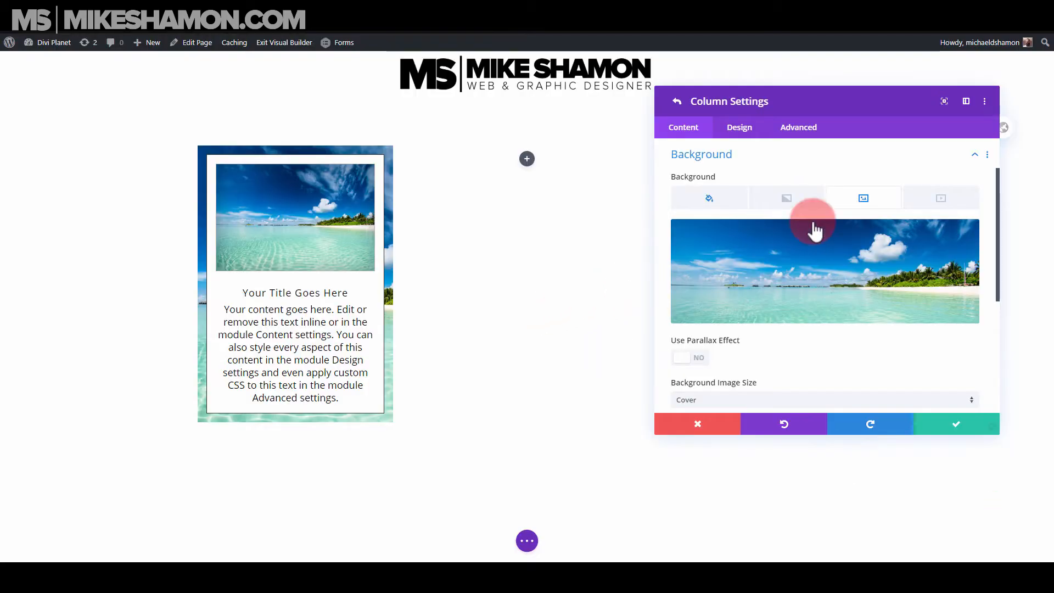
- Set the column's background image blend mode to Overlay
click(711, 199)
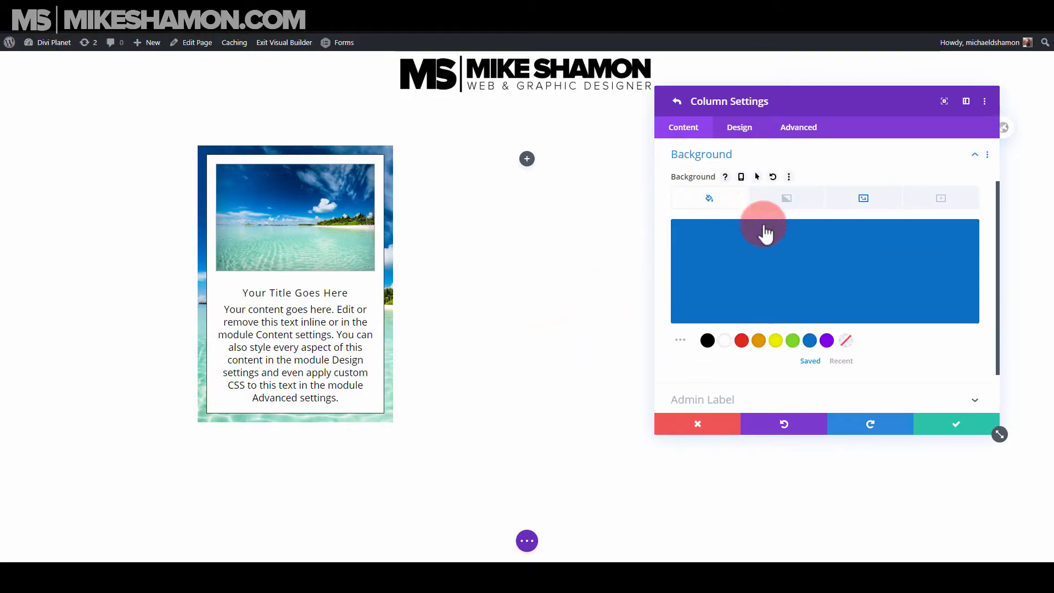
scroll(762, 233, down, 2)
scroll(846, 223, up, 4)
click(864, 261)
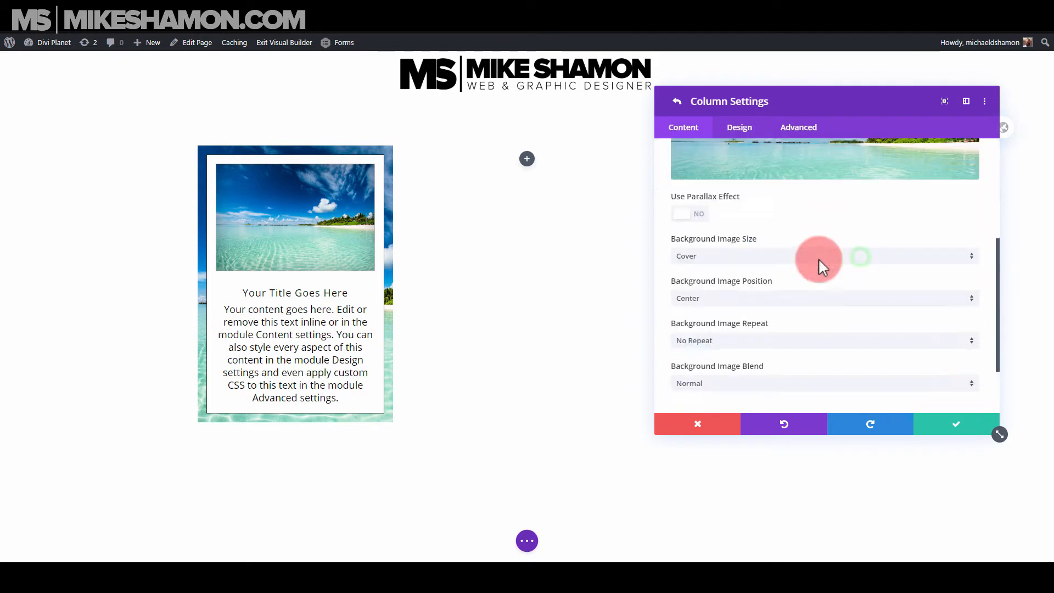
scroll(769, 285, down, 2)
click(733, 318)
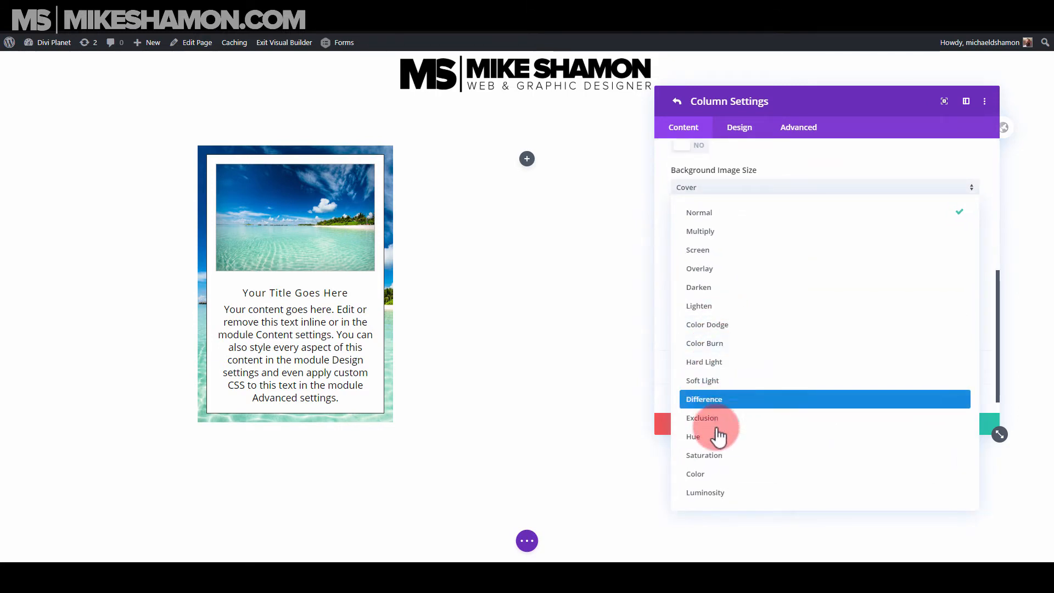
click(728, 269)
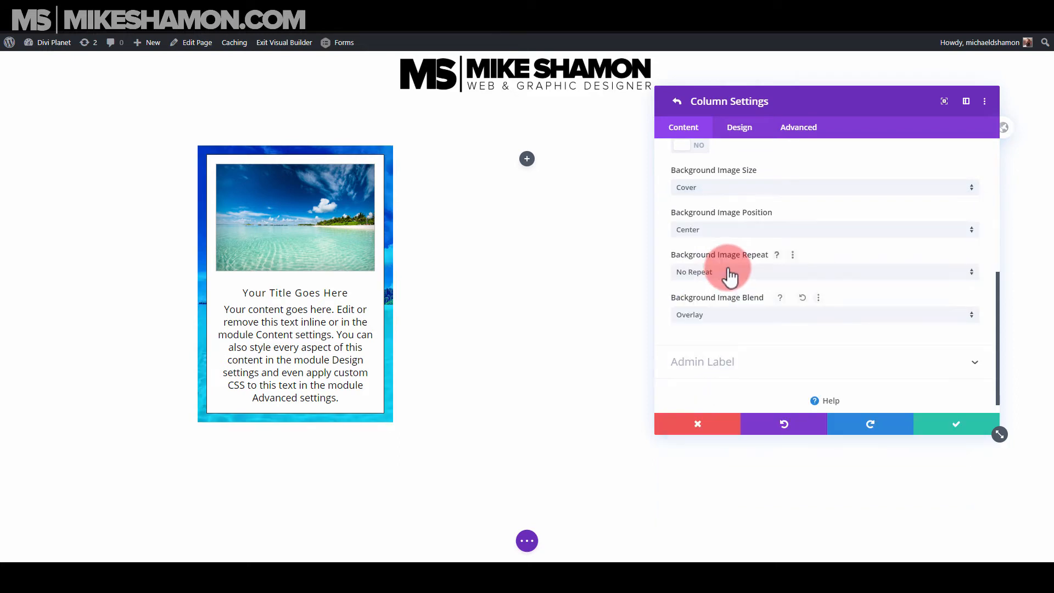
- Change the column's background colour to black with an opacity of about 0.13
scroll(714, 247, up, 5)
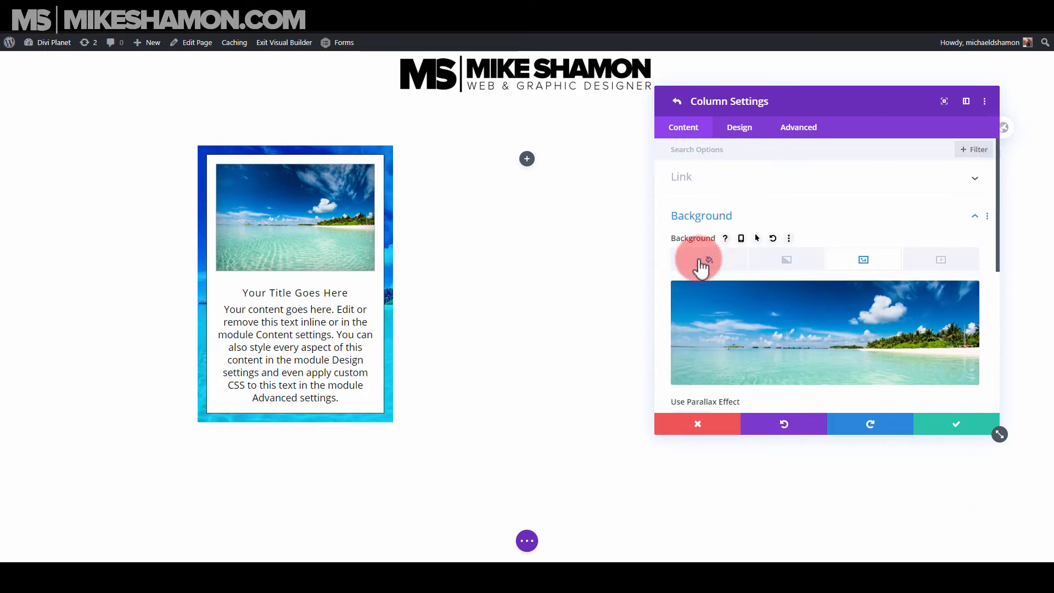
click(703, 267)
scroll(763, 312, down, 3)
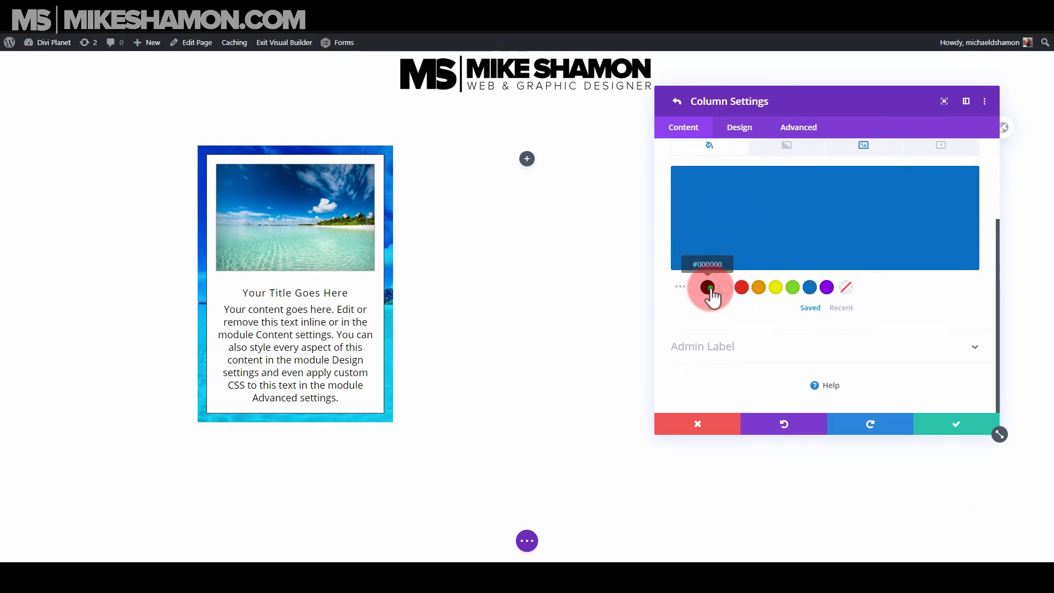
click(709, 288)
click(828, 223)
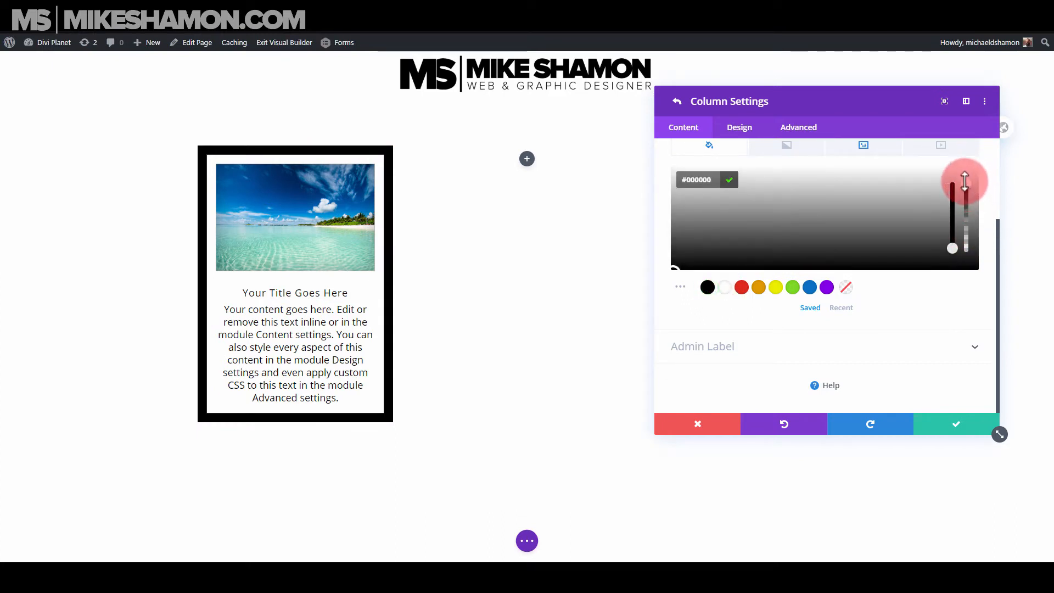
drag(964, 181, 974, 254)
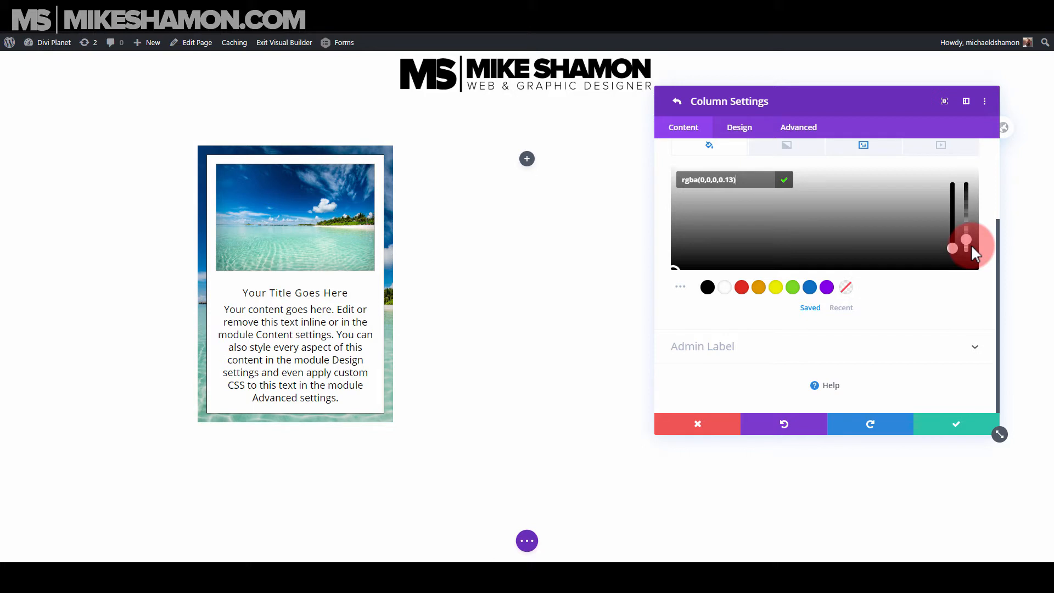
click(972, 240)
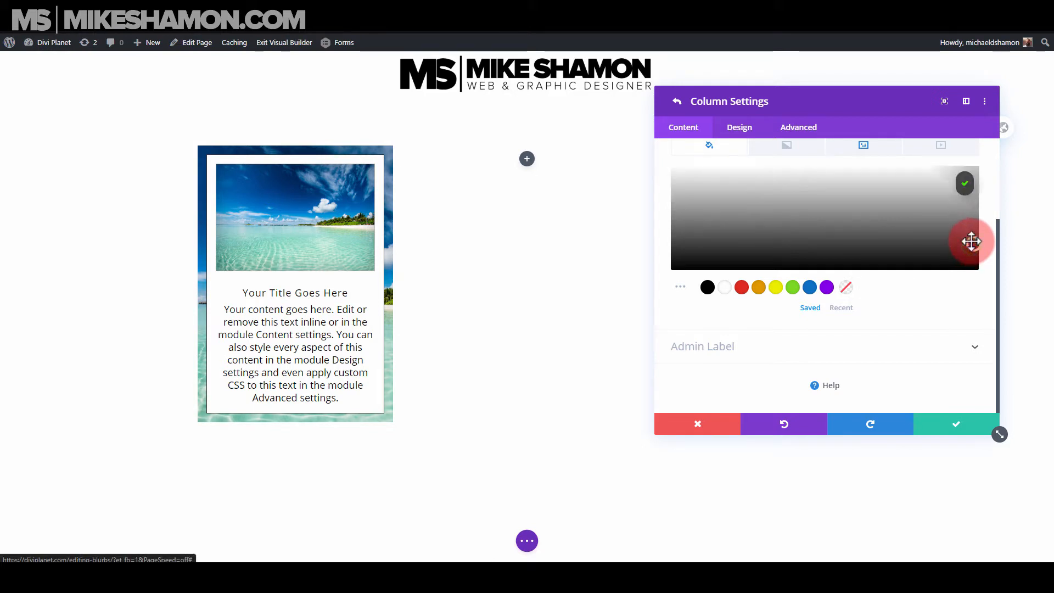
- Give the first column a 1px solid border in its design settings
scroll(739, 160, up, 2)
click(739, 131)
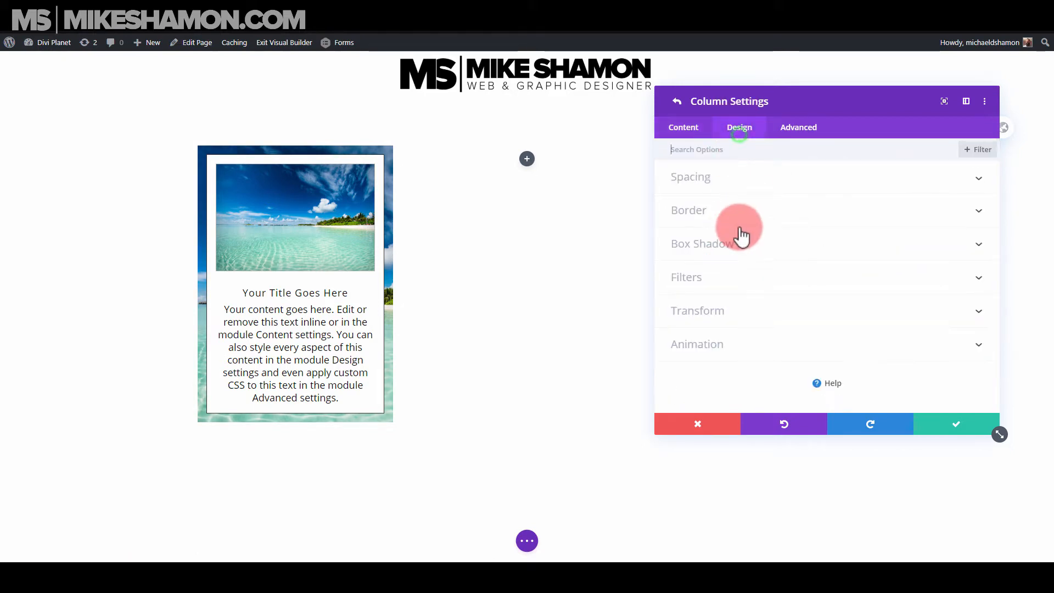
click(757, 190)
click(730, 267)
scroll(776, 286, down, 5)
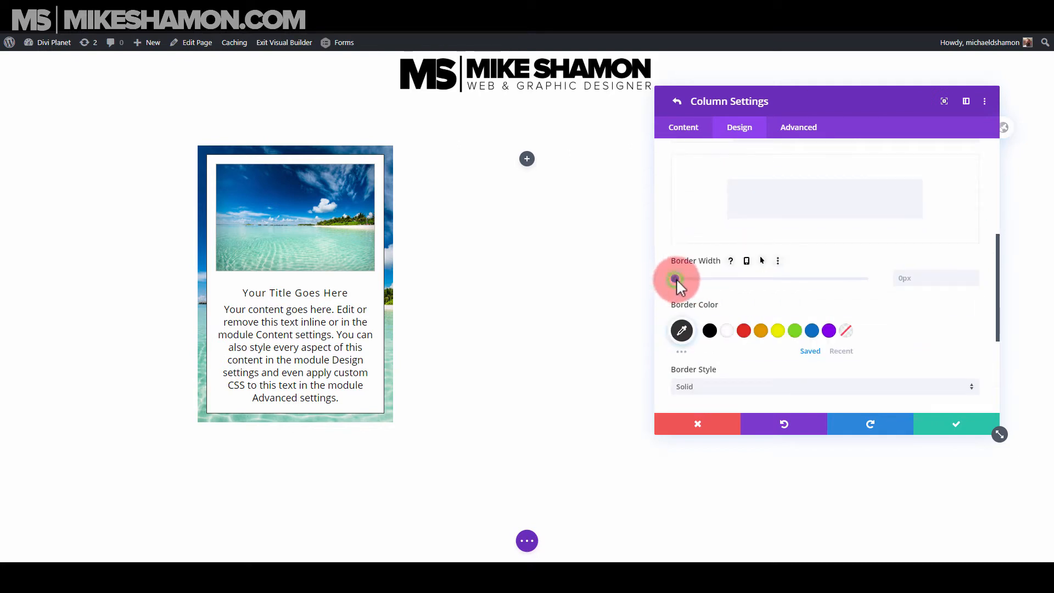
drag(676, 278, 680, 278)
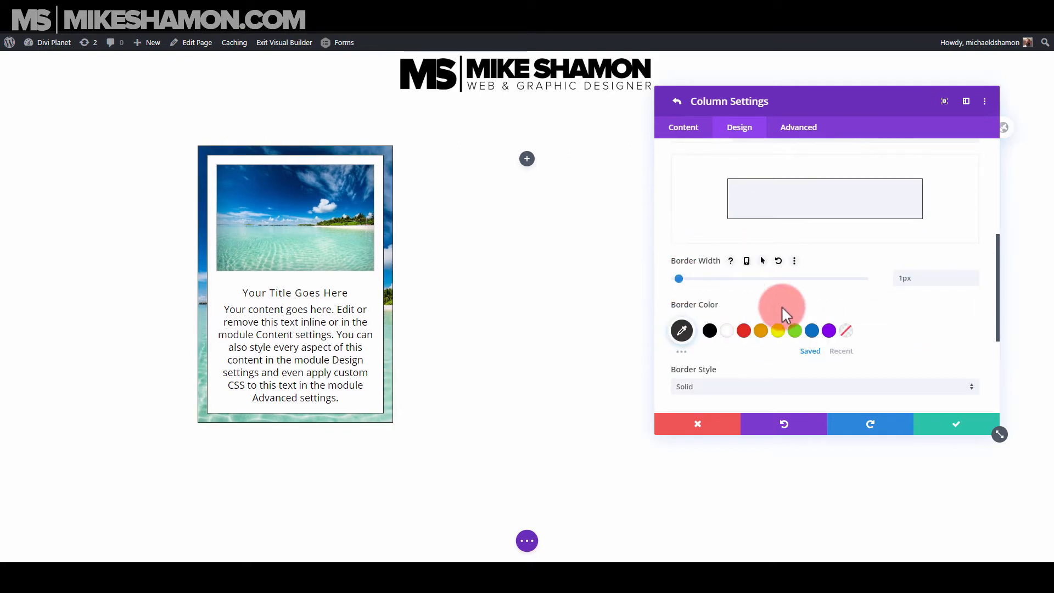
- Apply the soft all-around box shadow preset to the column with a 14px blur strength and save the column
scroll(791, 318, down, 2)
scroll(795, 328, down, 2)
click(768, 245)
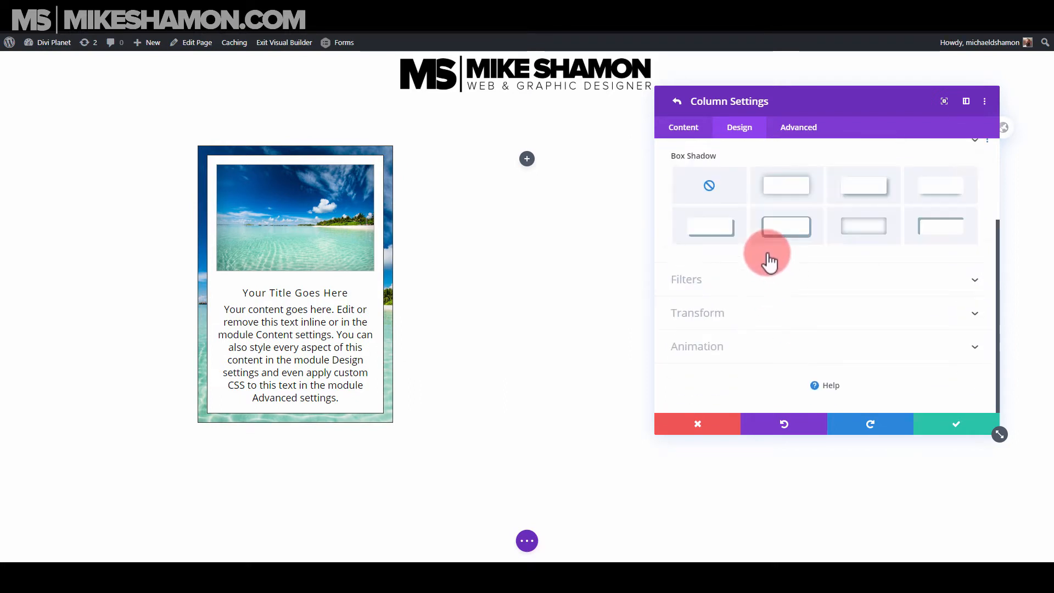
click(795, 214)
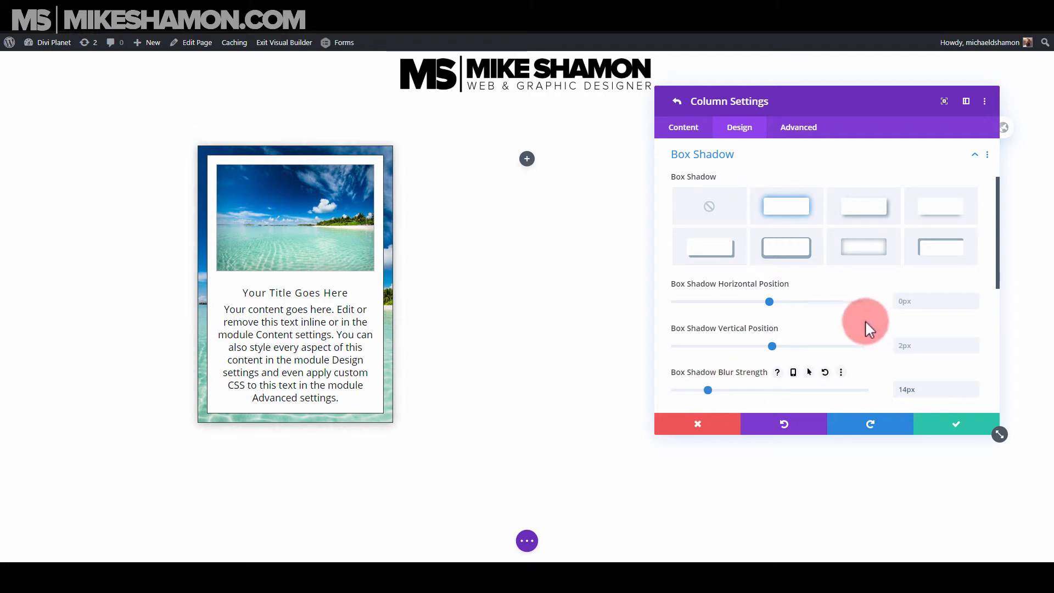
click(969, 432)
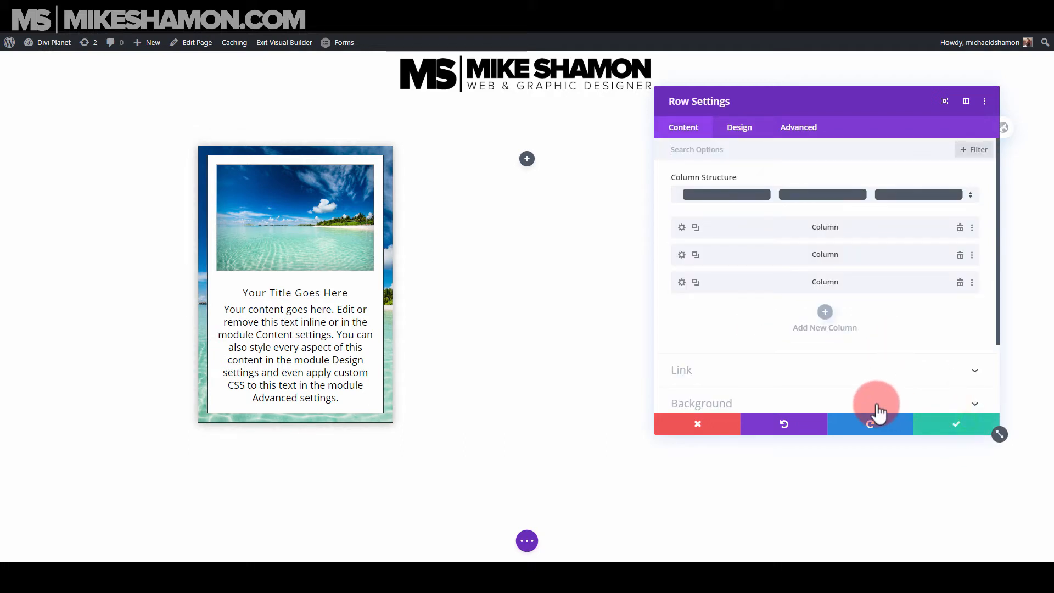
- Increase the opacity of the first column's black background colour and save the column
click(682, 228)
click(699, 300)
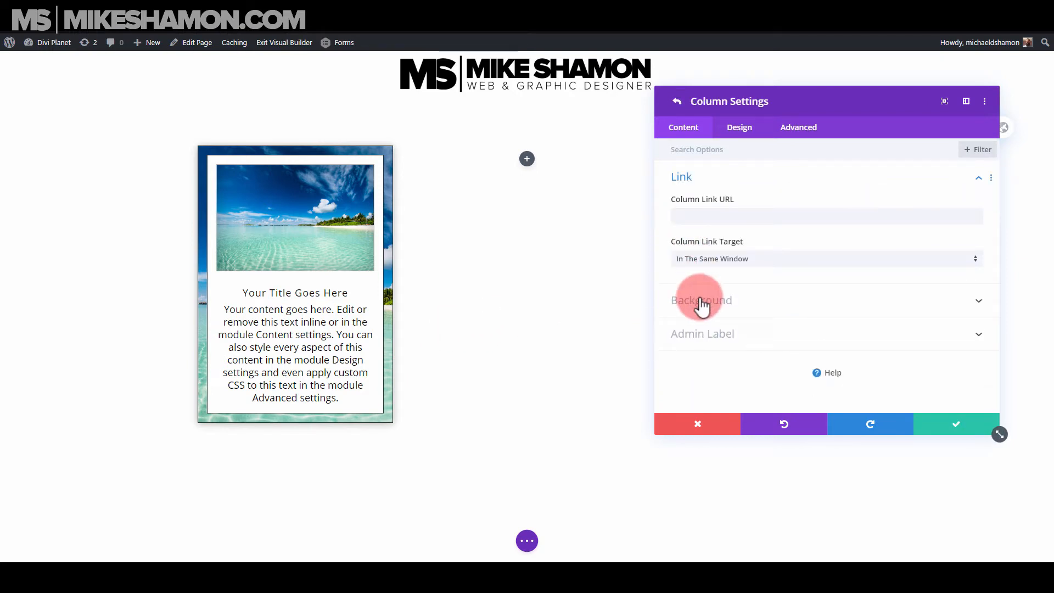
scroll(792, 280, down, 4)
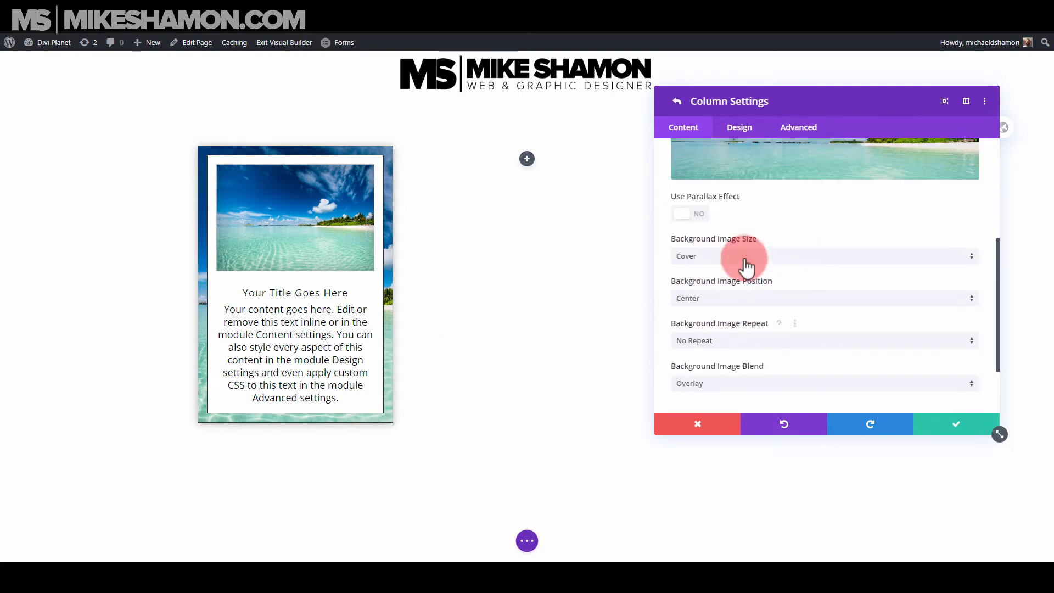
scroll(744, 259, up, 4)
click(700, 259)
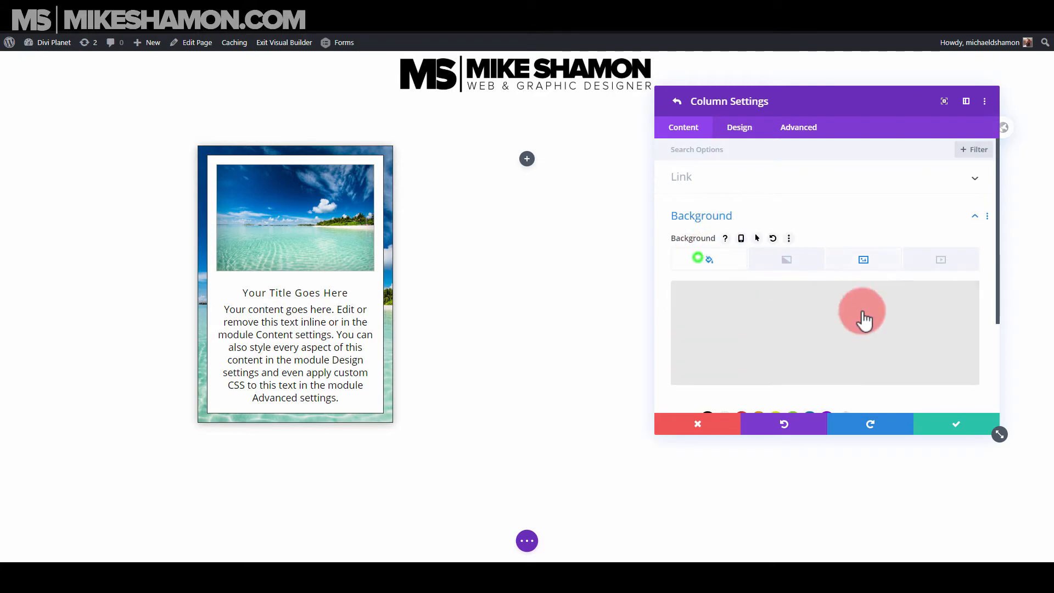
click(777, 354)
mouse_move(966, 332)
mouse_down()
mouse_move(964, 348)
mouse_move(968, 336)
mouse_up()
click(955, 425)
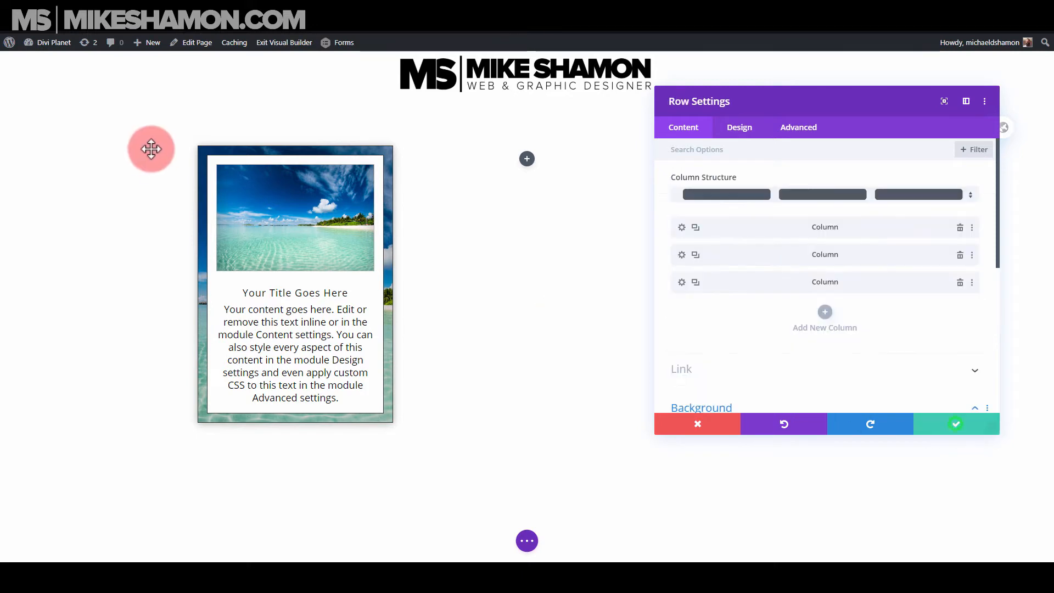
- Apply the soft all-around box shadow preset to the blurb with a 10px blur strength and save the blurb
click(276, 185)
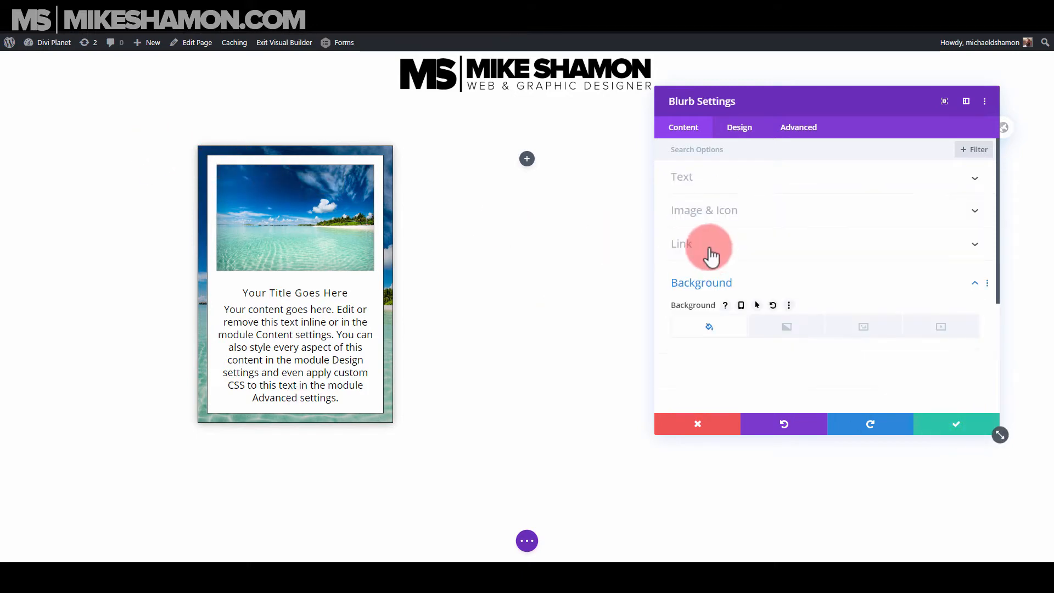
click(736, 131)
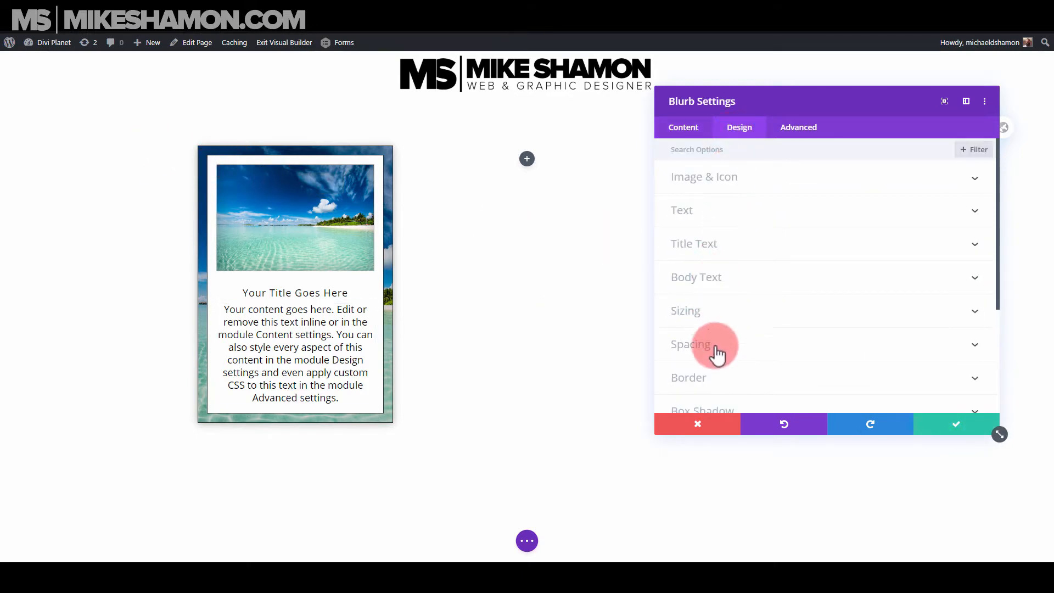
scroll(717, 347, down, 2)
click(748, 323)
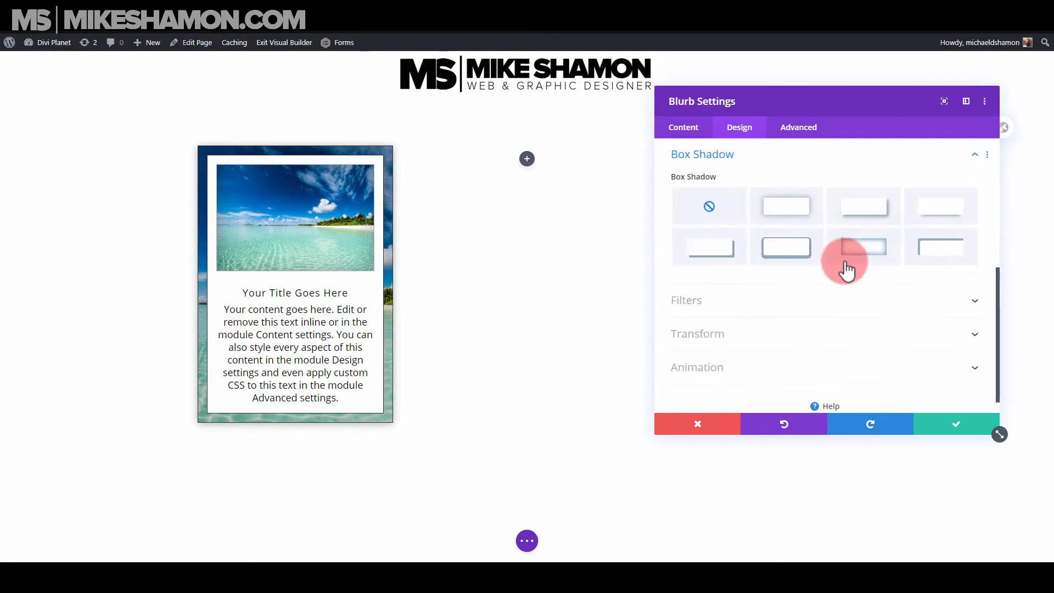
click(782, 209)
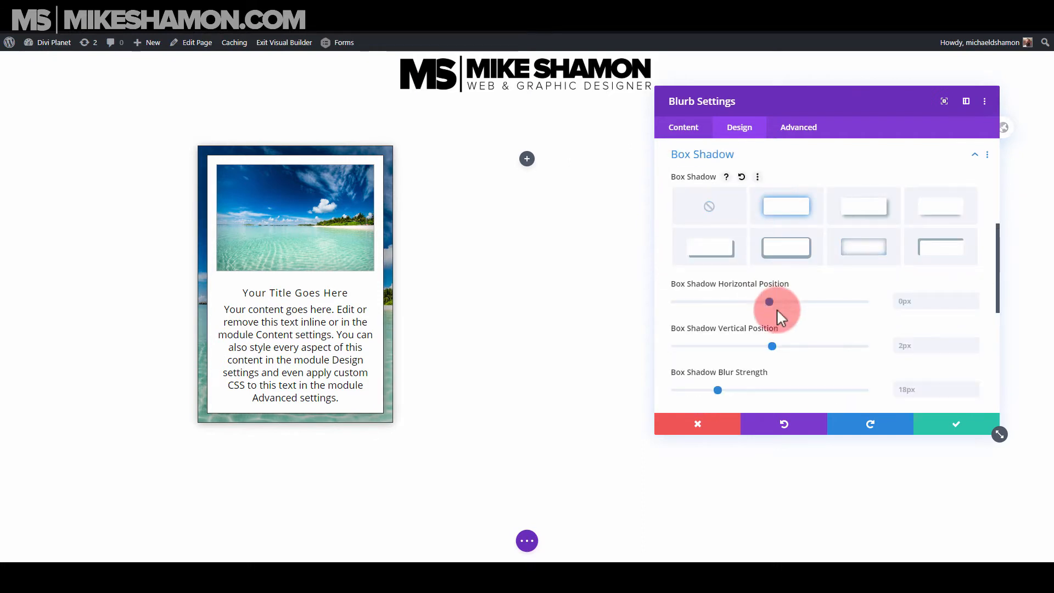
scroll(776, 310, down, 3)
scroll(761, 310, down, 2)
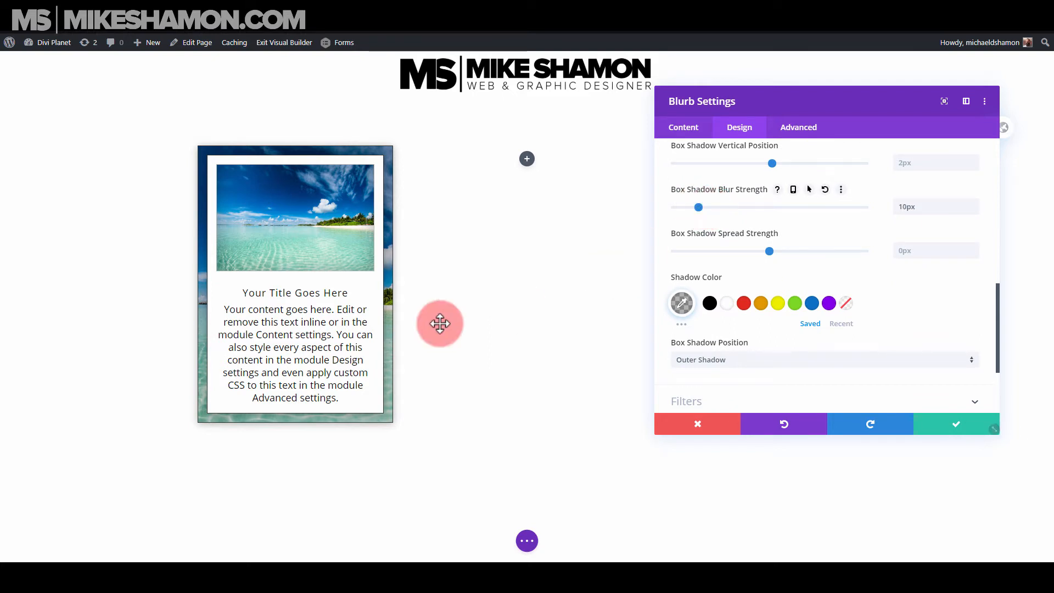
click(948, 434)
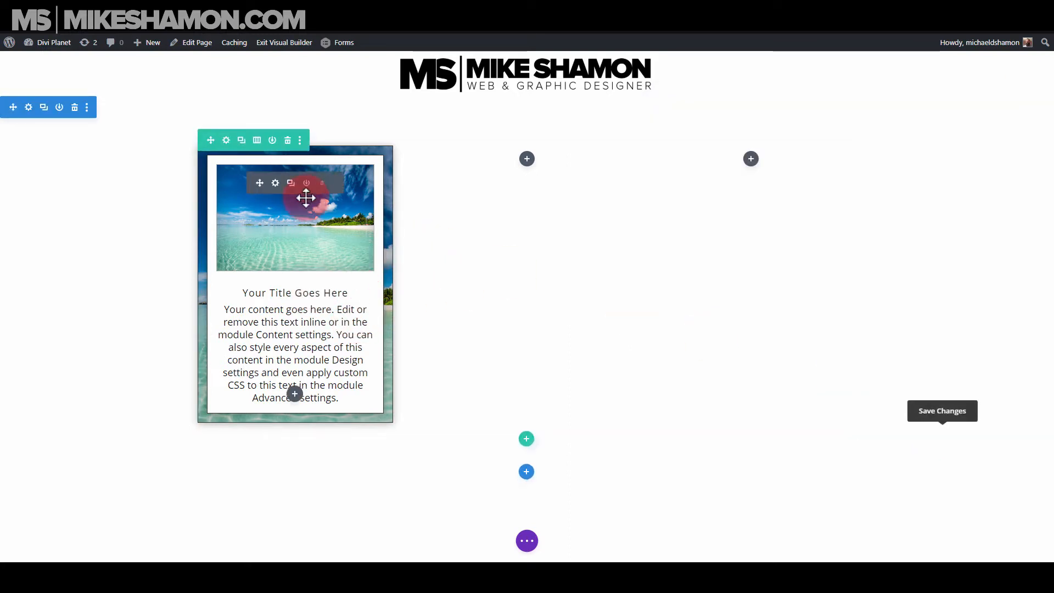
- Set the blurb image's saturation to 0% in its hover state and save the blurb
drag(305, 198, 282, 255)
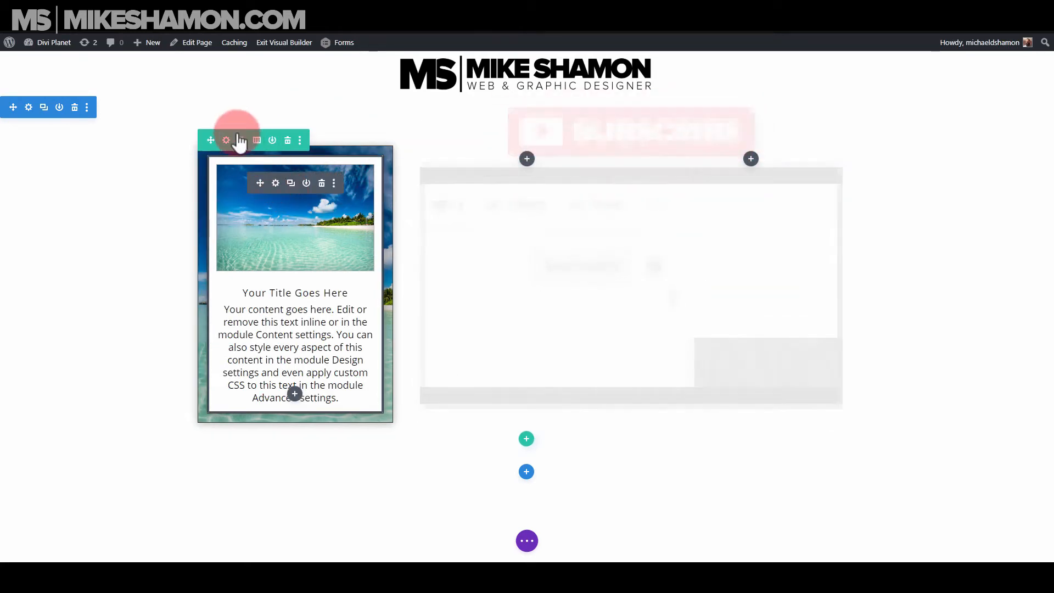
click(275, 184)
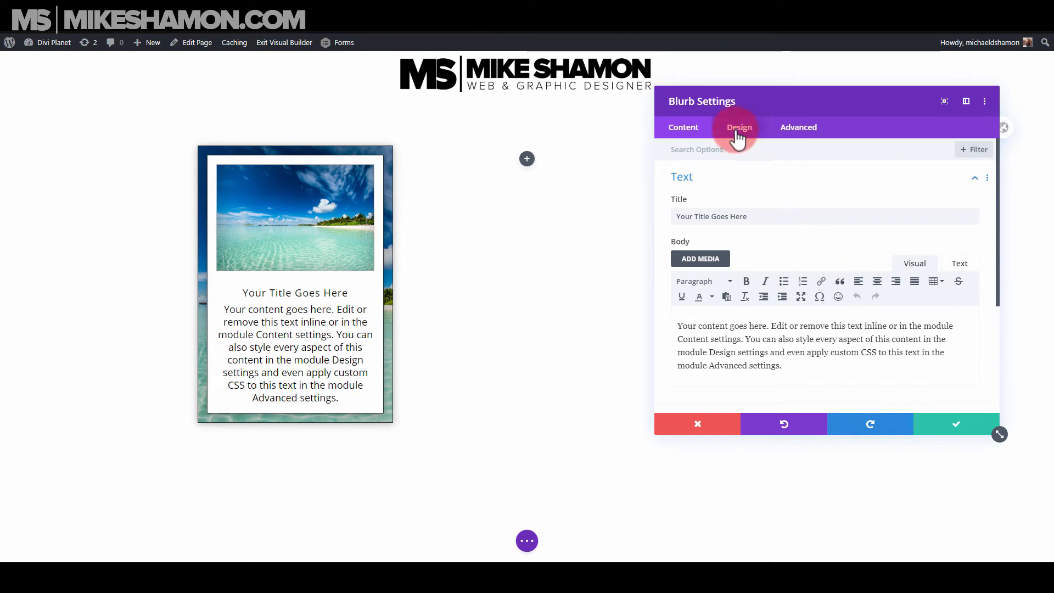
click(738, 139)
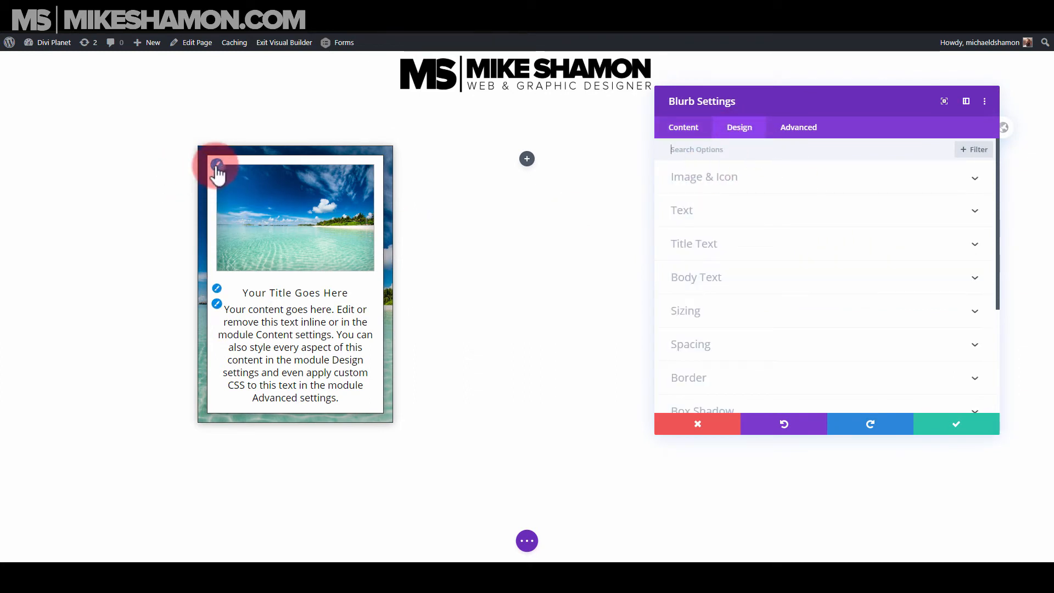
click(217, 165)
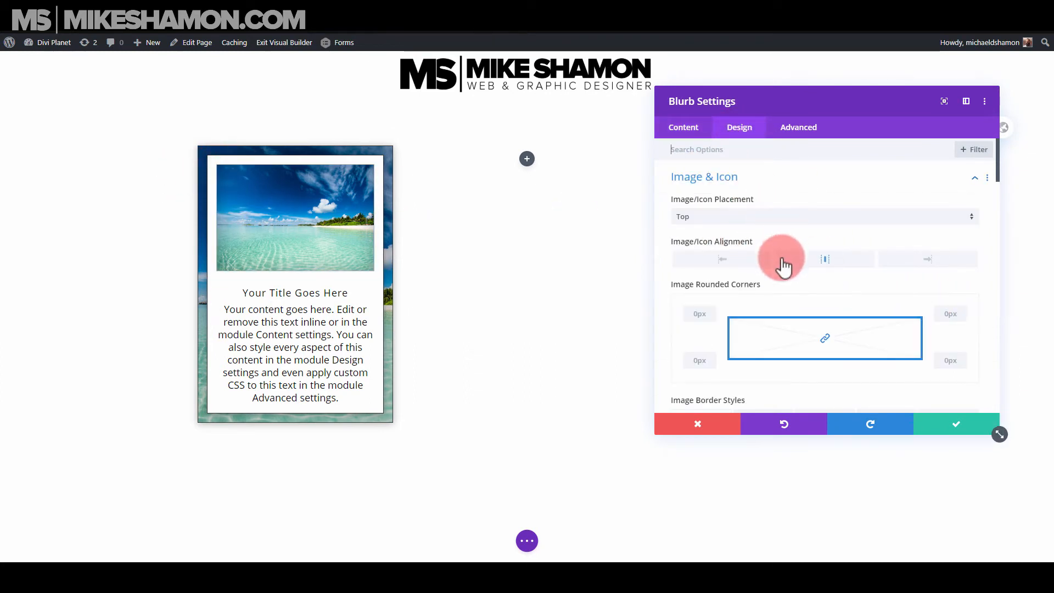
scroll(783, 265, down, 3)
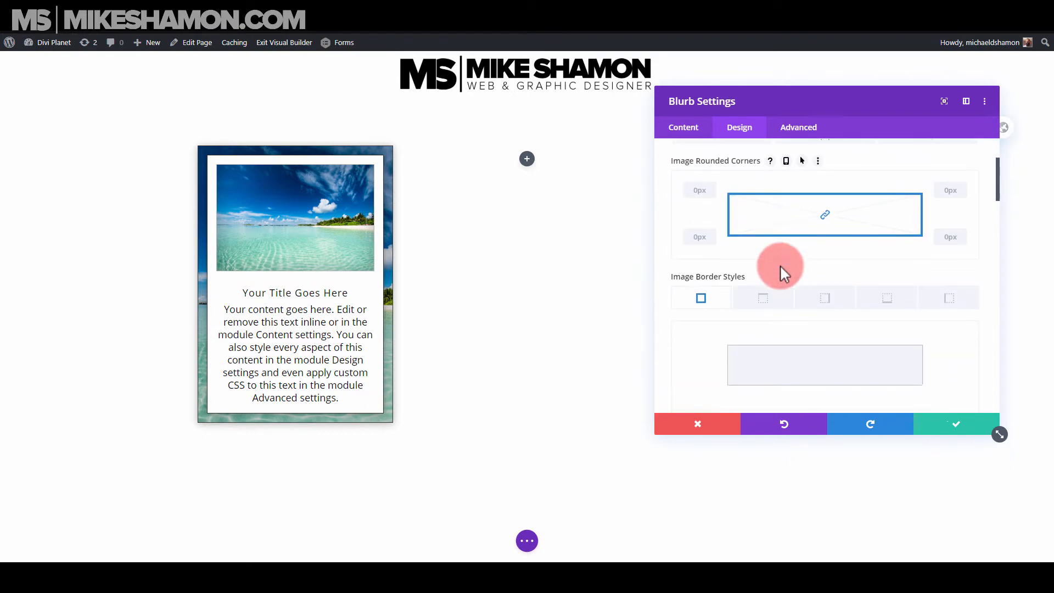
scroll(780, 265, down, 10)
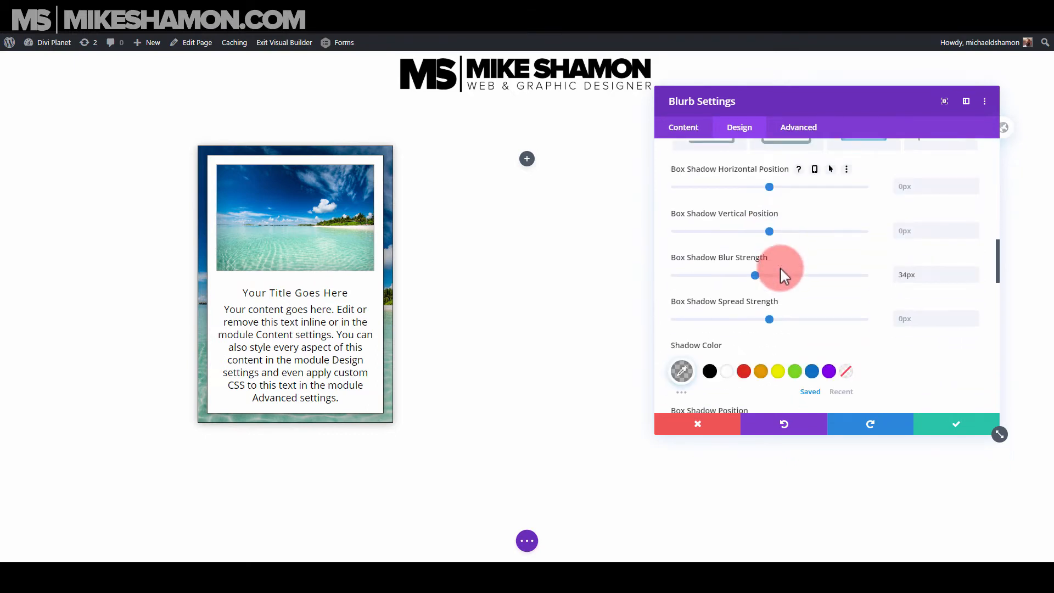
scroll(779, 268, down, 5)
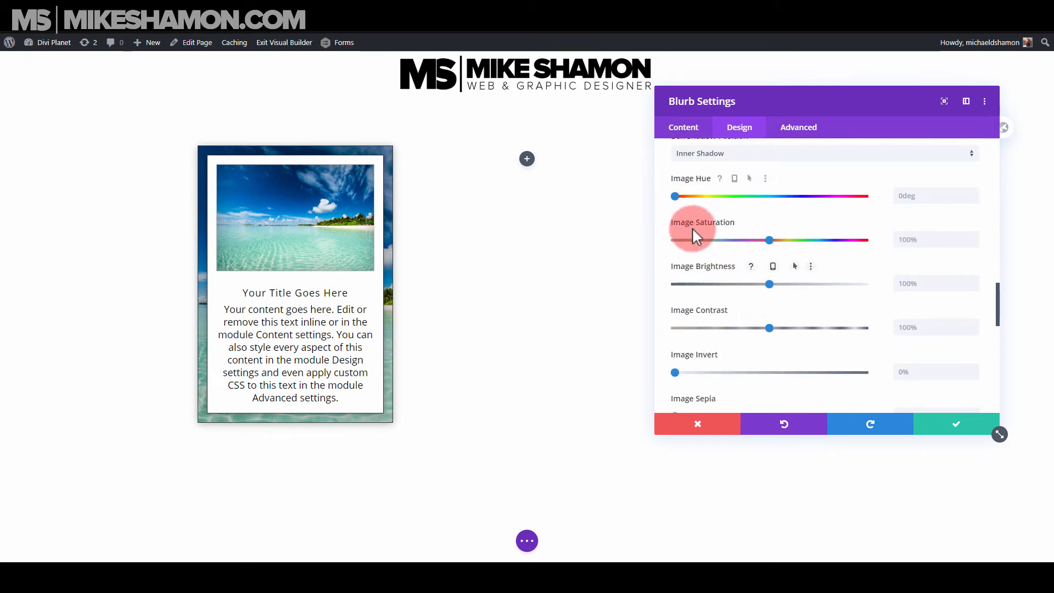
scroll(720, 264, down, 2)
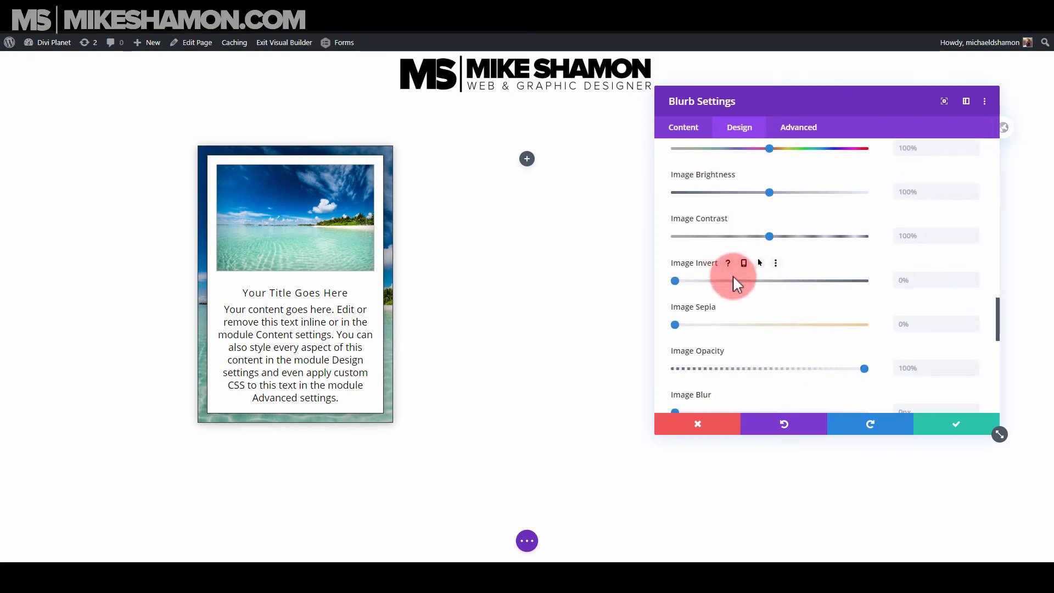
scroll(733, 275, down, 4)
scroll(733, 278, up, 5)
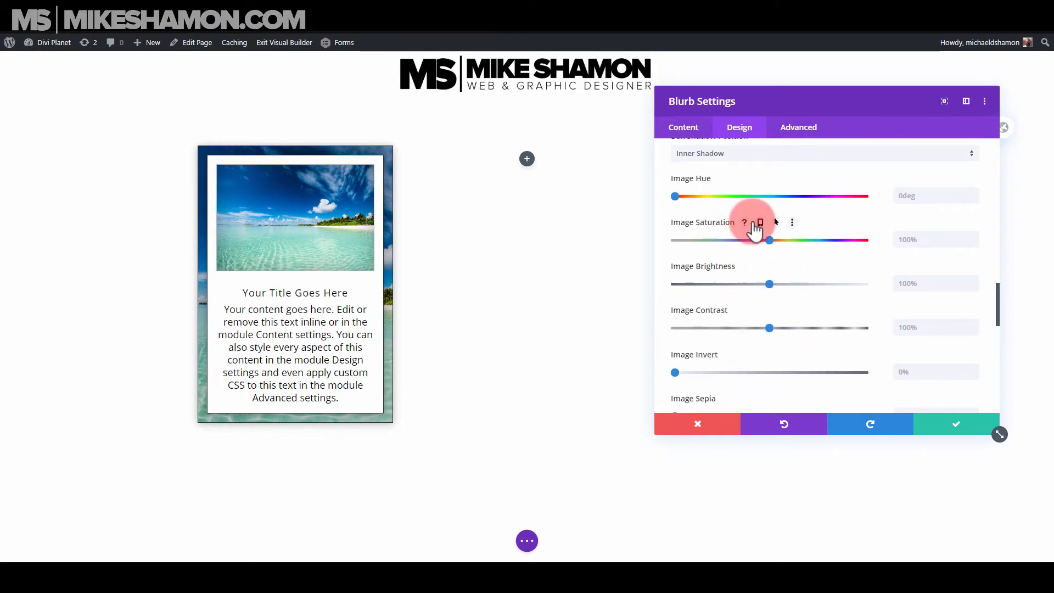
click(756, 222)
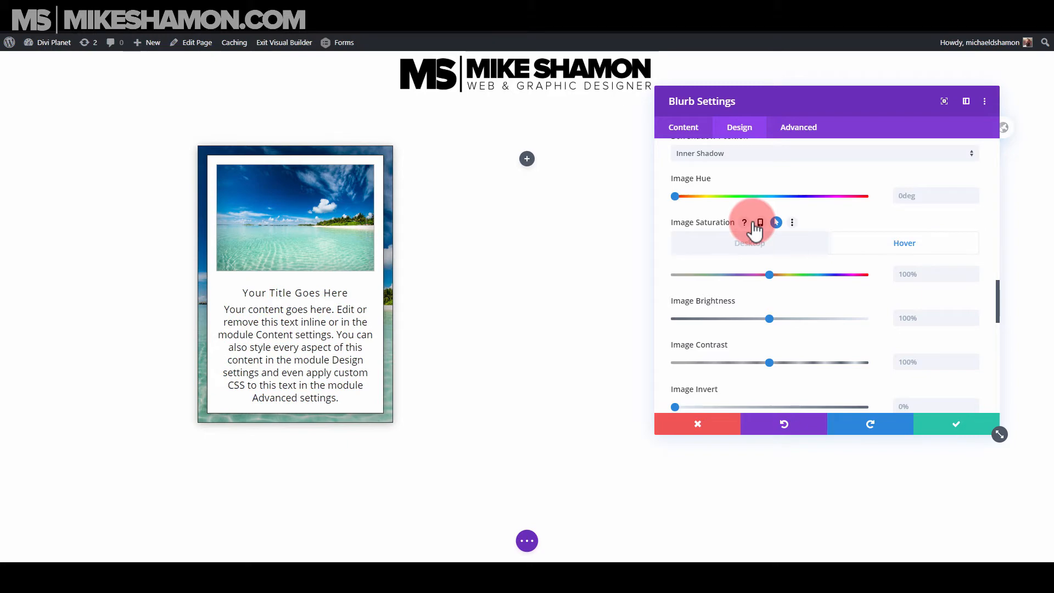
drag(681, 274, 680, 275)
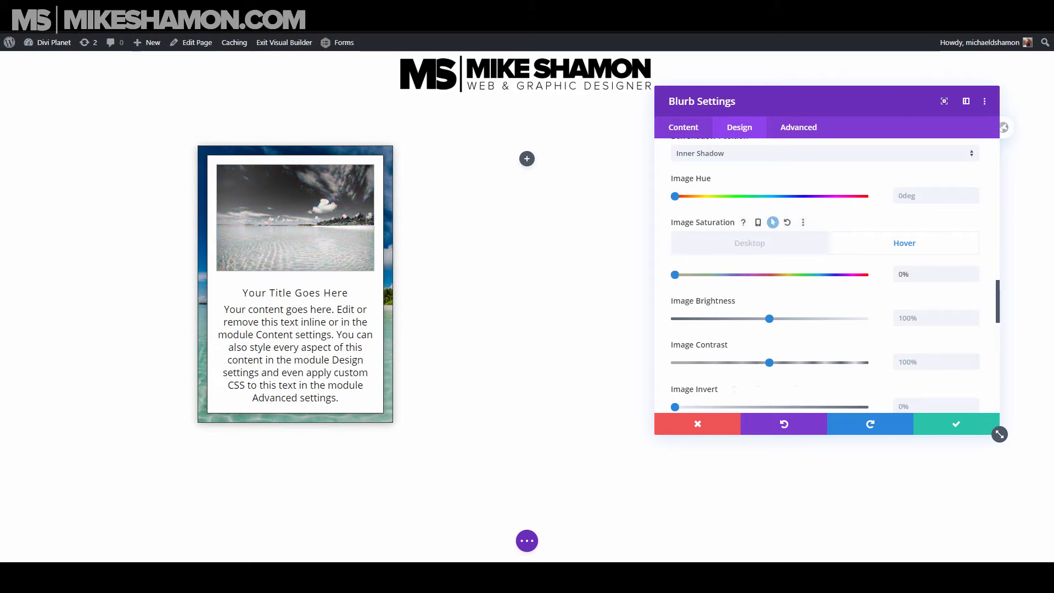
click(939, 419)
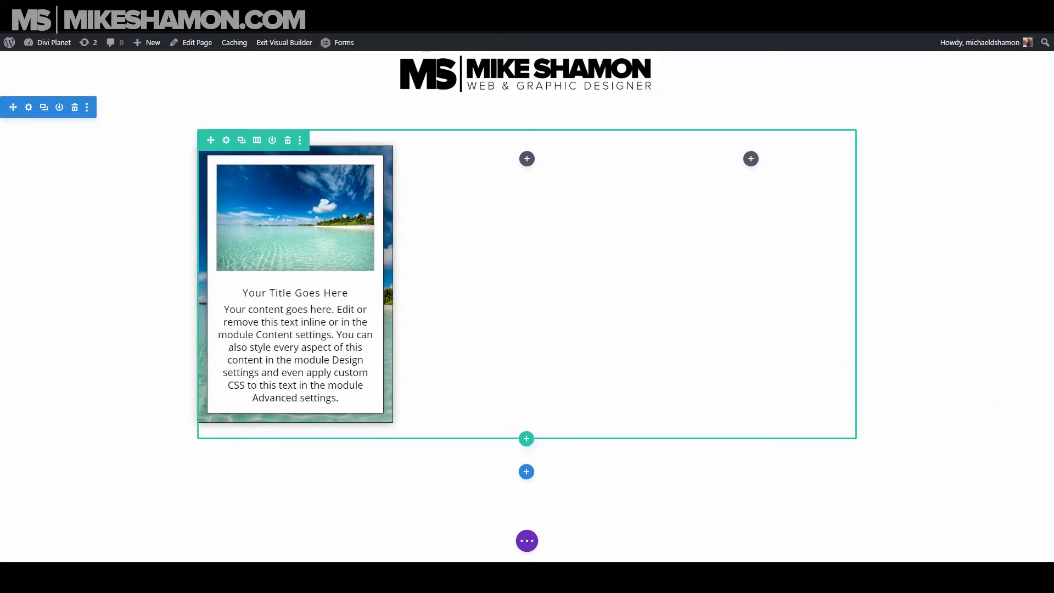
click(226, 140)
click(682, 228)
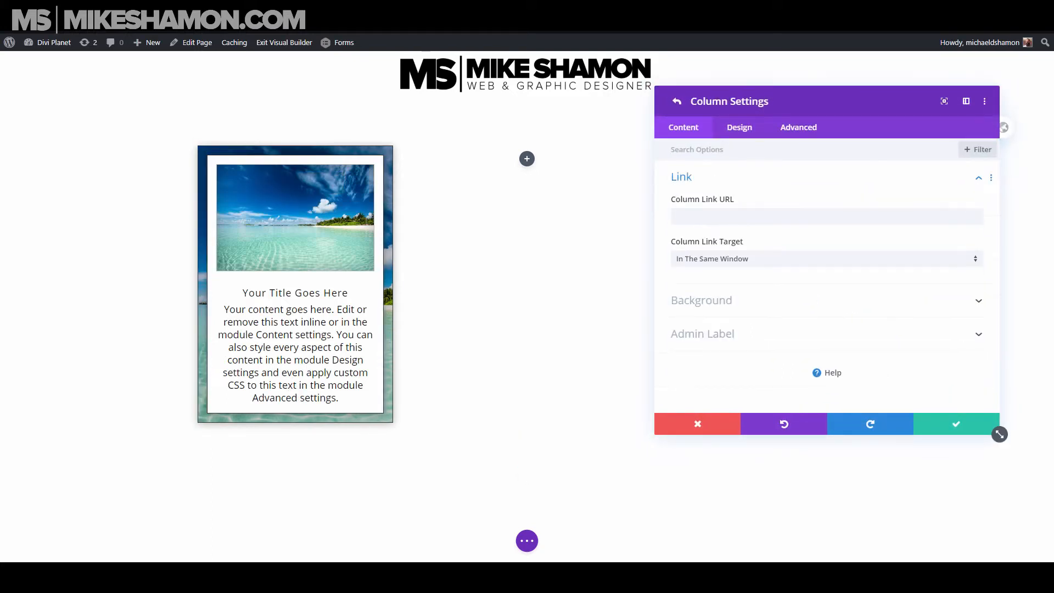
click(740, 127)
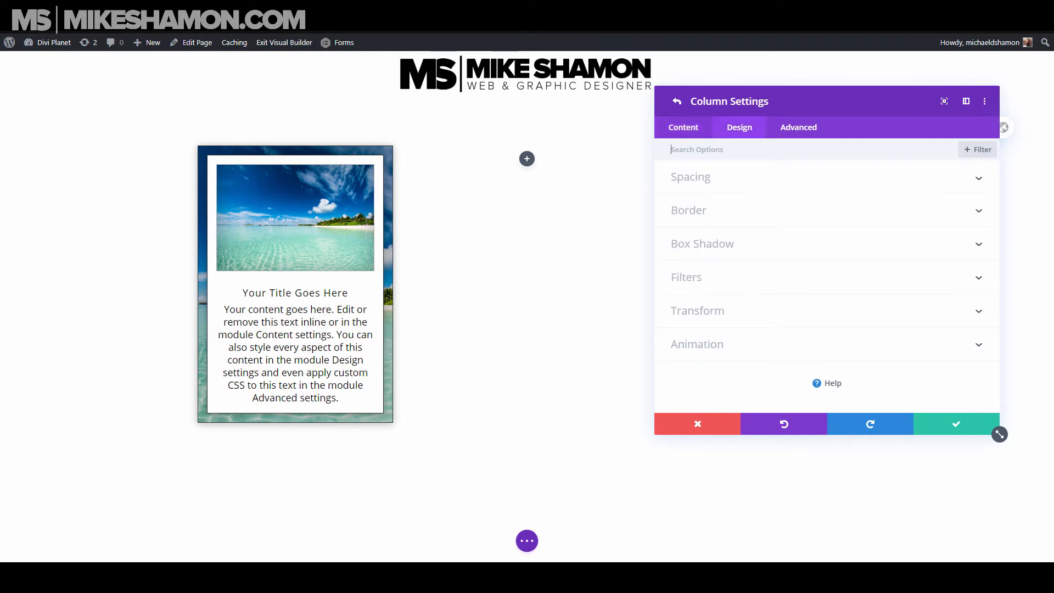
click(702, 244)
scroll(778, 303, down, 5)
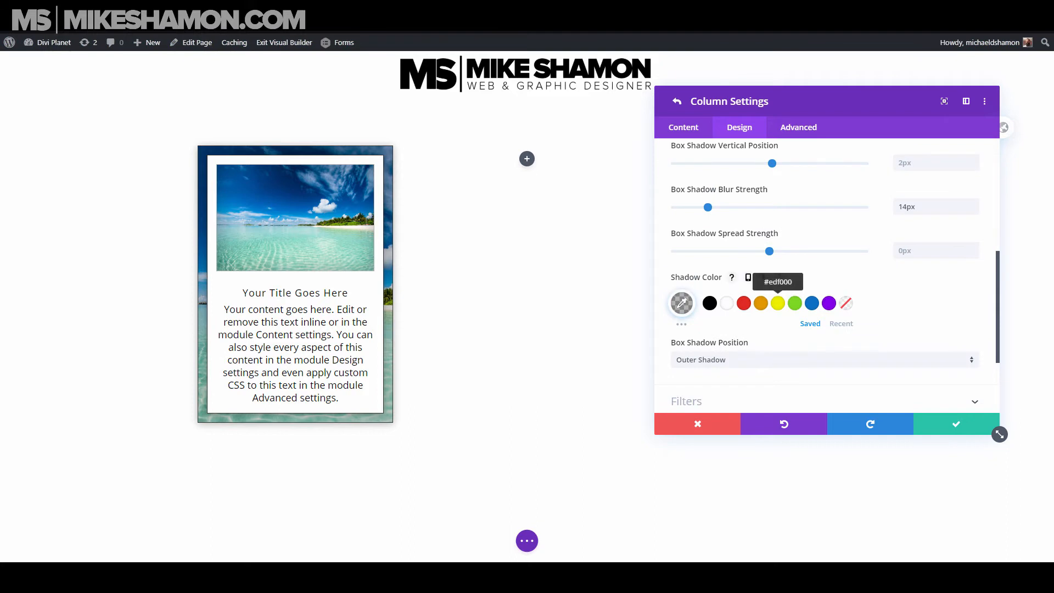
scroll(778, 303, up, 5)
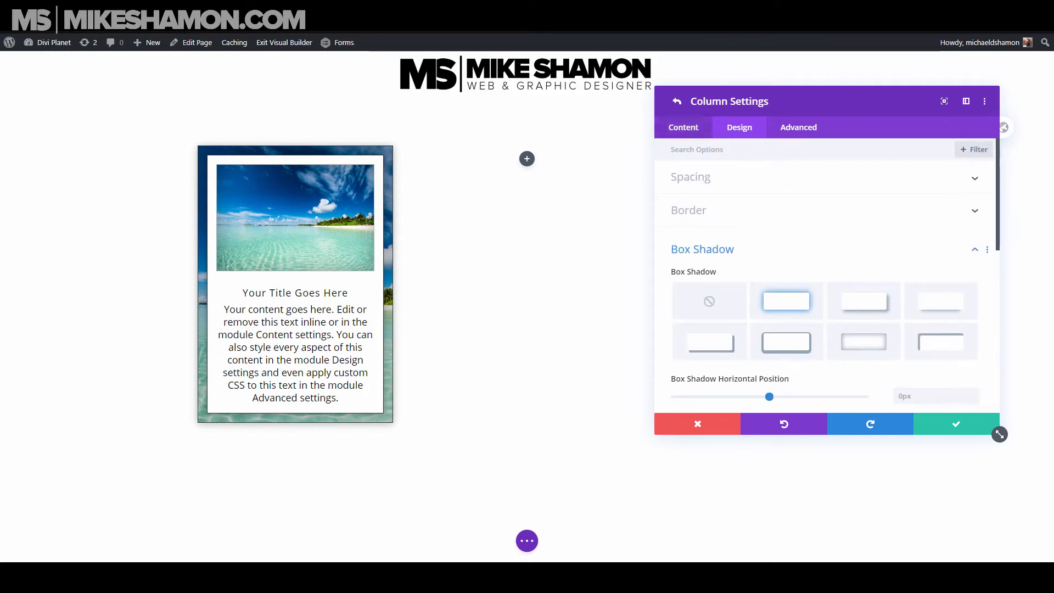
click(680, 101)
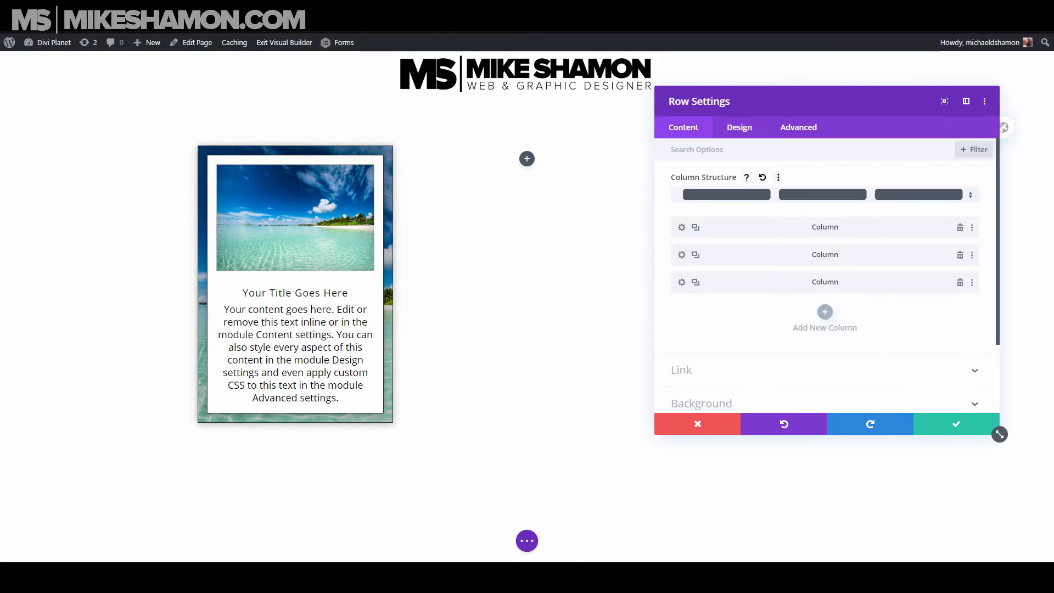
- Enable hover options for the first column's background and switch to its hover state, reviewing the background image settings
click(682, 227)
click(702, 301)
scroll(714, 301, down, 1)
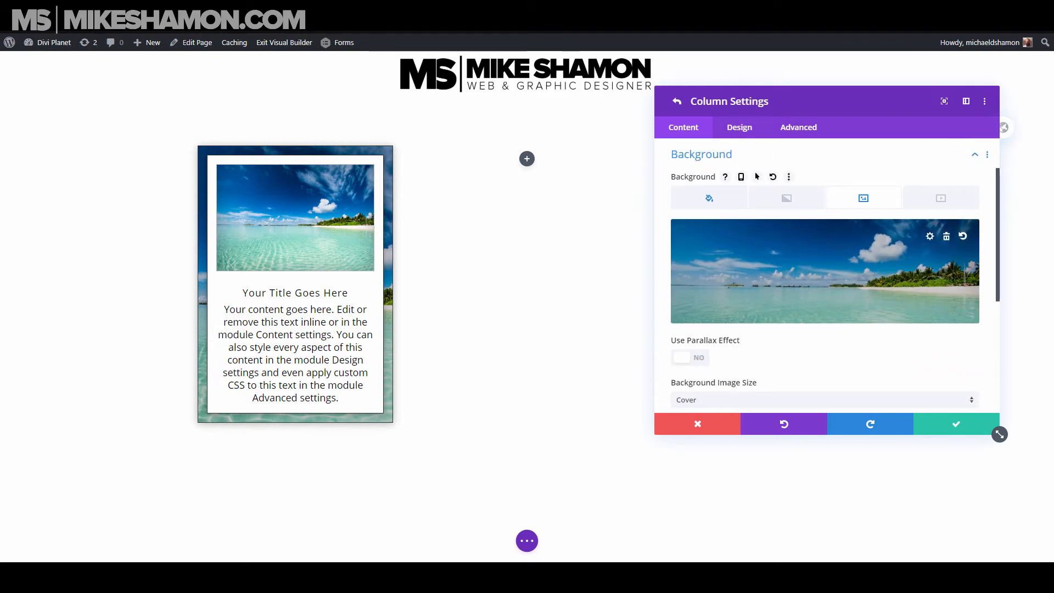
scroll(823, 263, down, 3)
scroll(769, 226, up, 1)
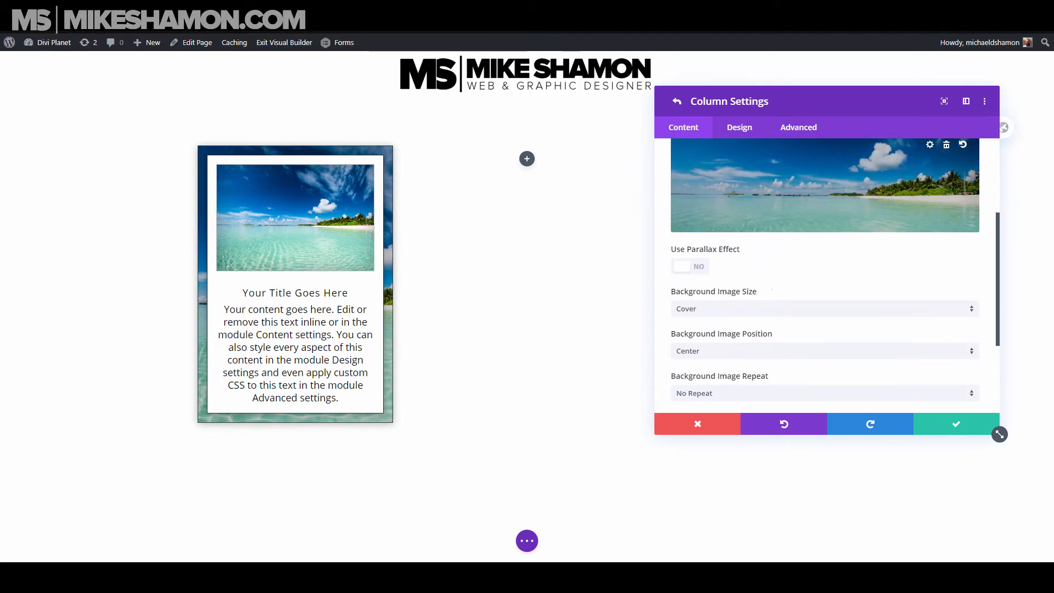
scroll(823, 231, down, 2)
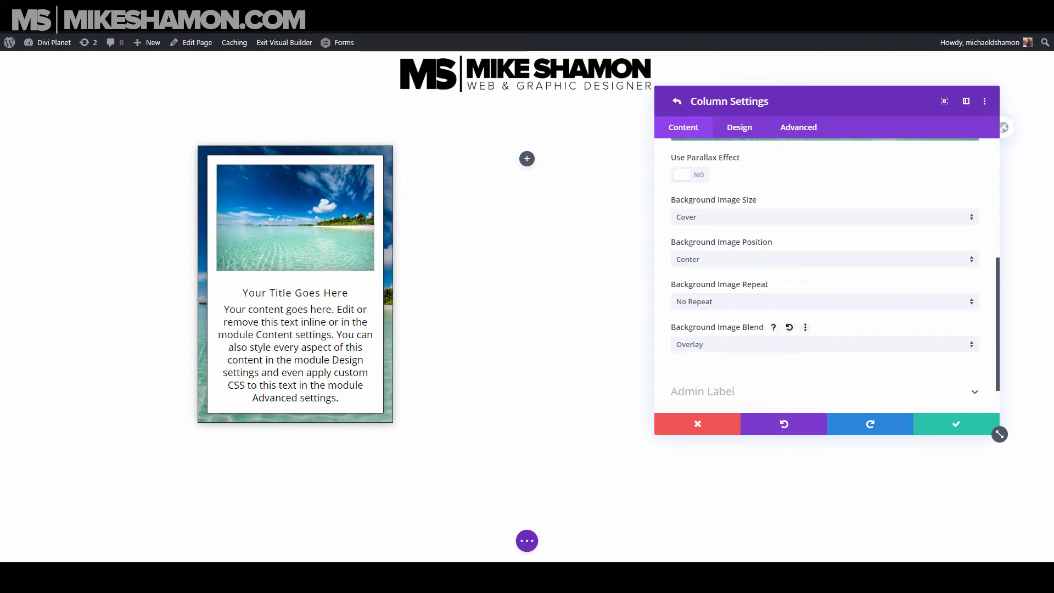
scroll(825, 275, up, 3)
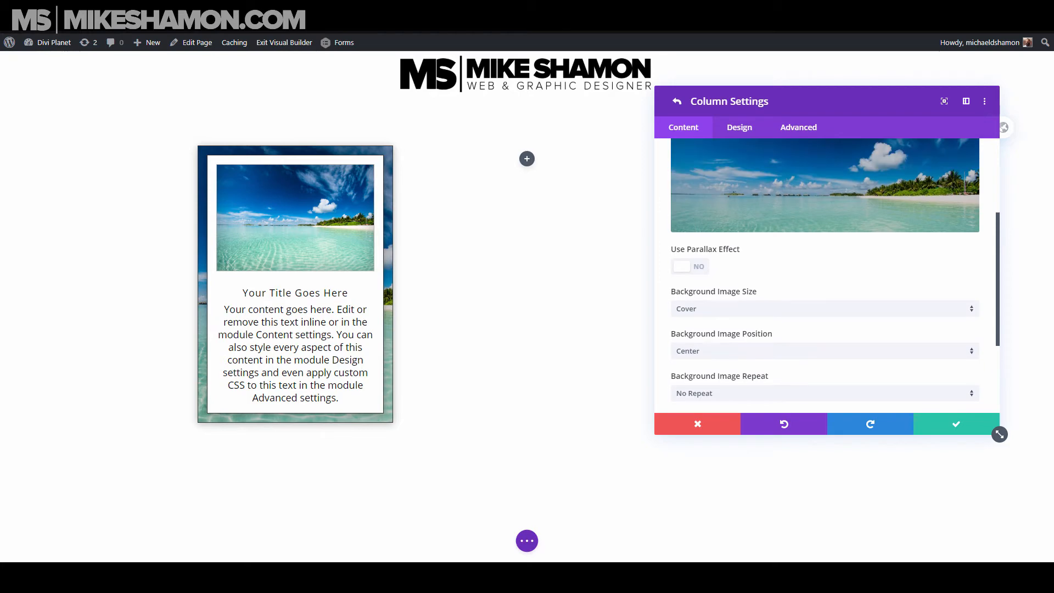
click(757, 176)
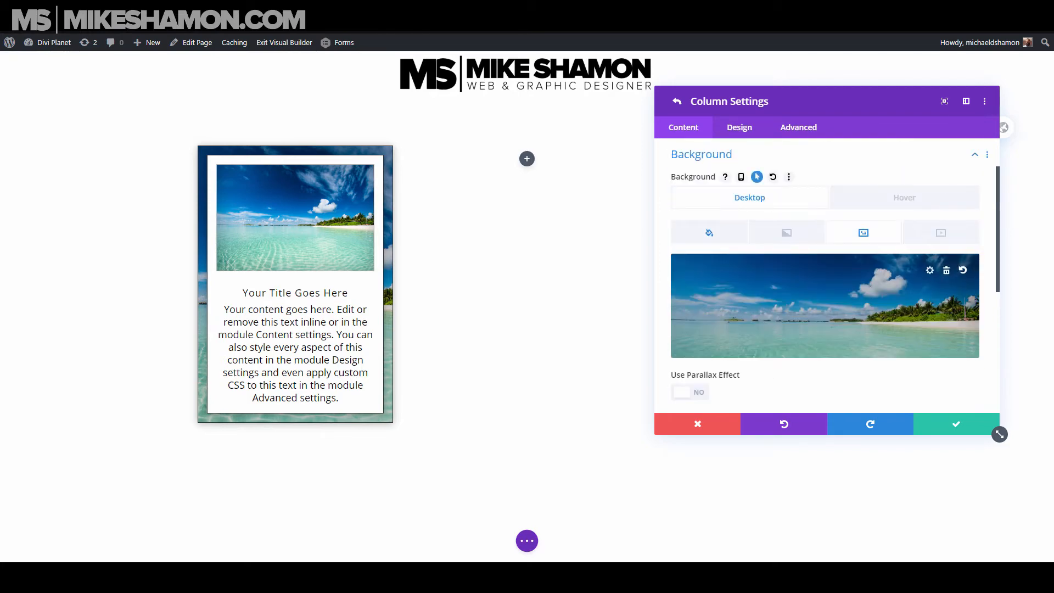
scroll(825, 274, down, 3)
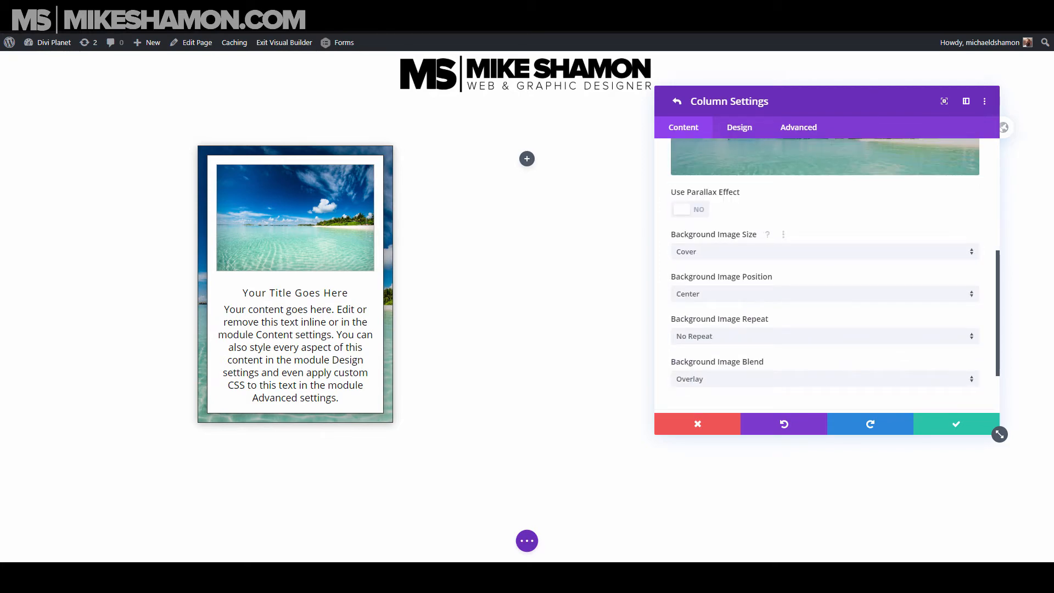
scroll(825, 274, up, 5)
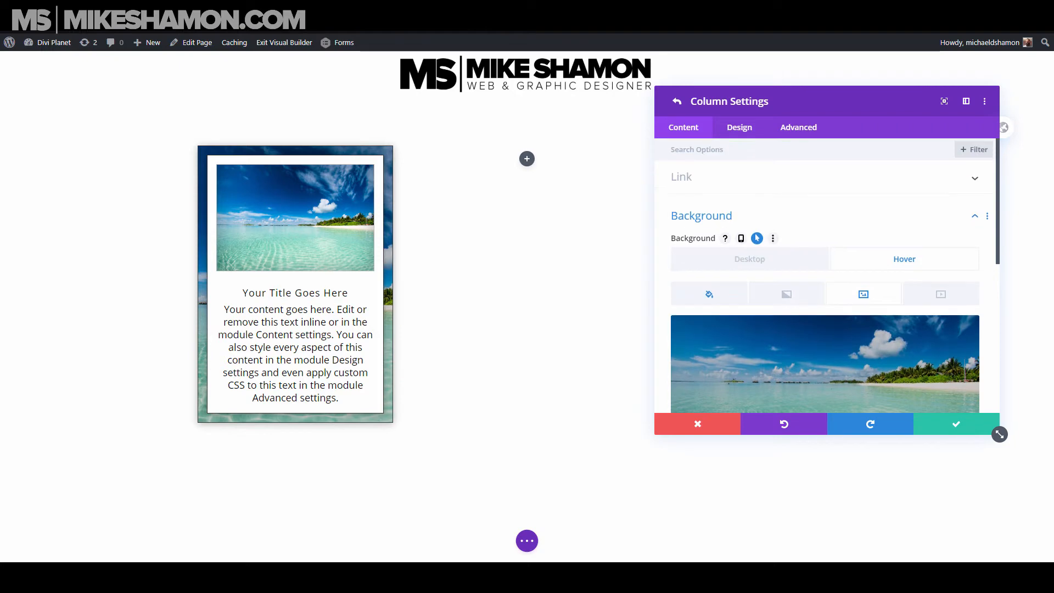
scroll(825, 275, down, 5)
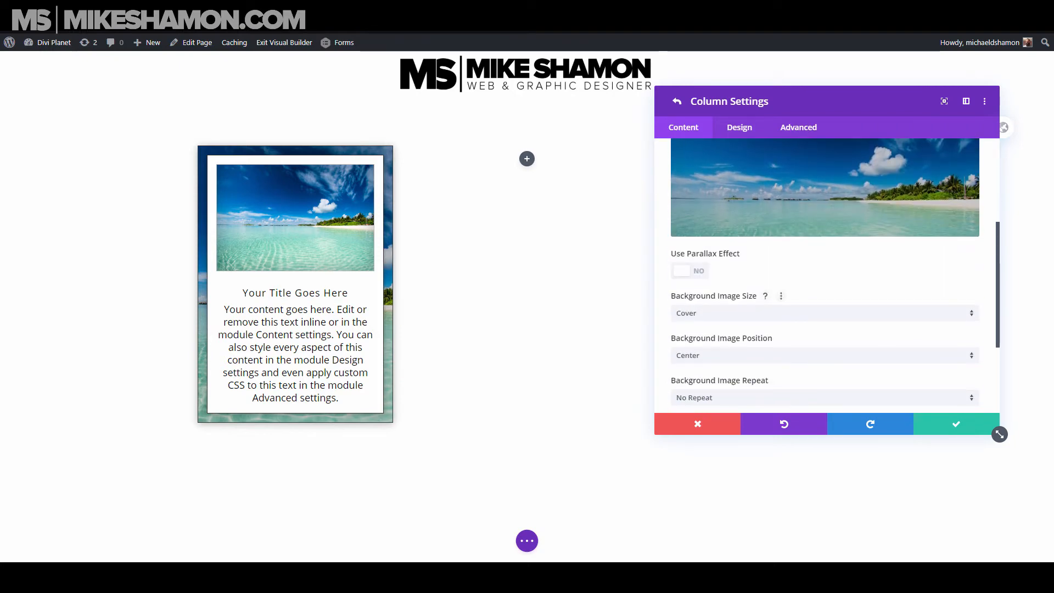
scroll(825, 274, up, 5)
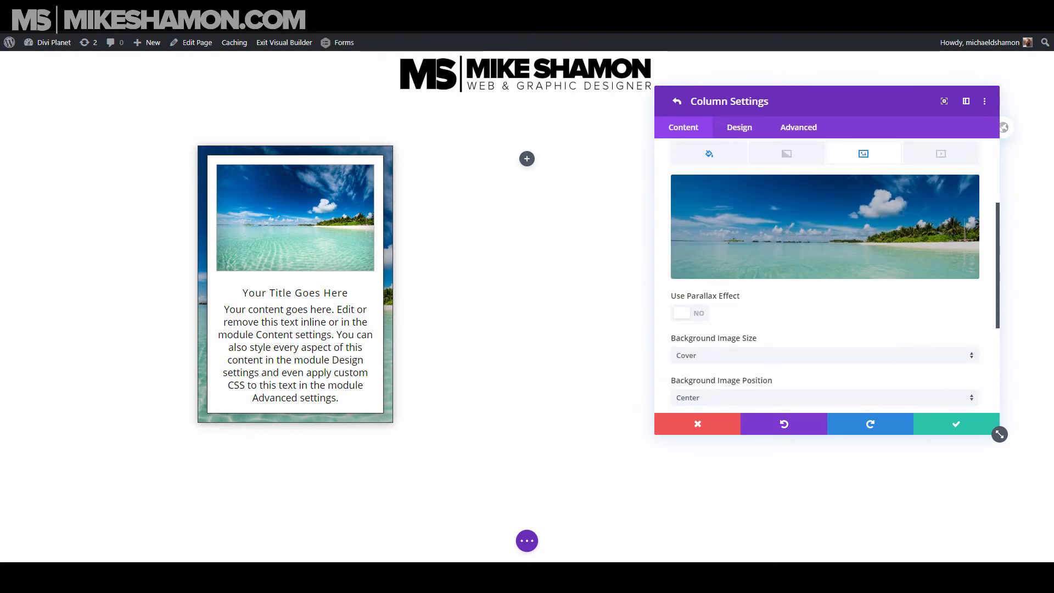
- Raise the column's hover background colour to fully opaque #474747 and save the column
click(709, 294)
scroll(825, 274, down, 3)
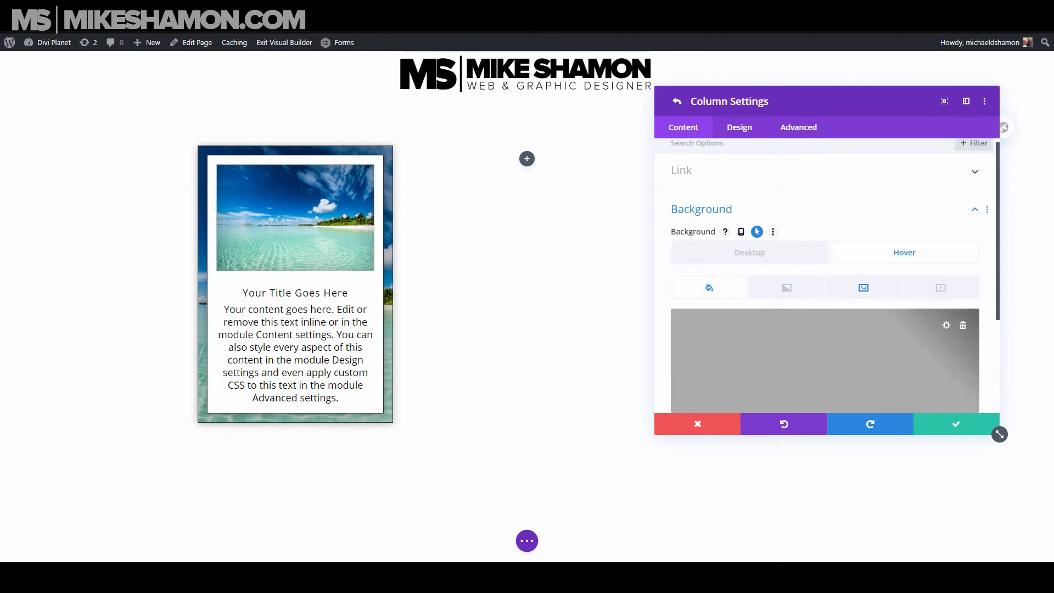
click(825, 218)
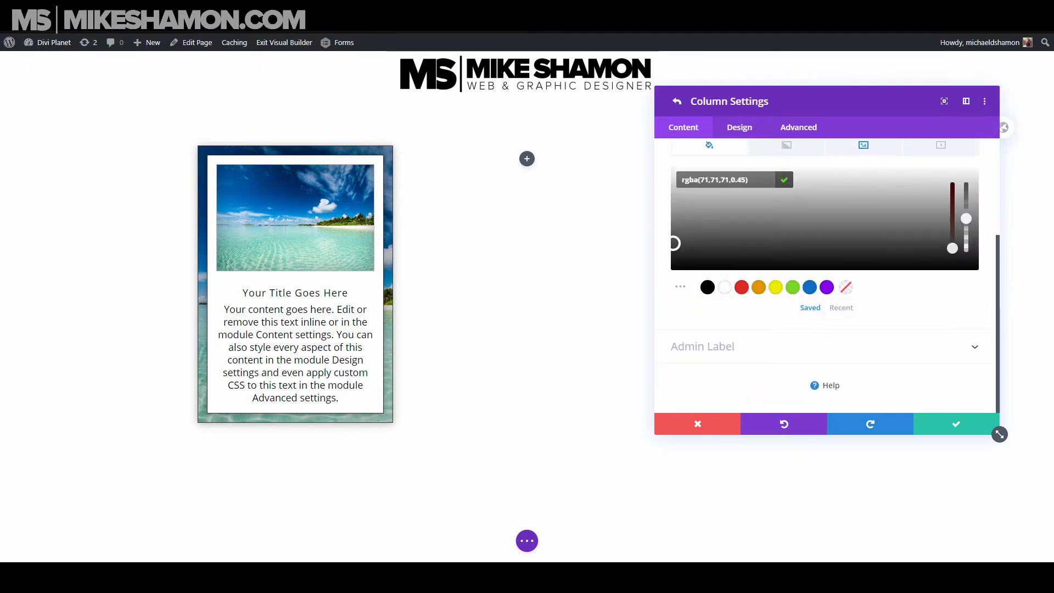
drag(966, 219, 966, 183)
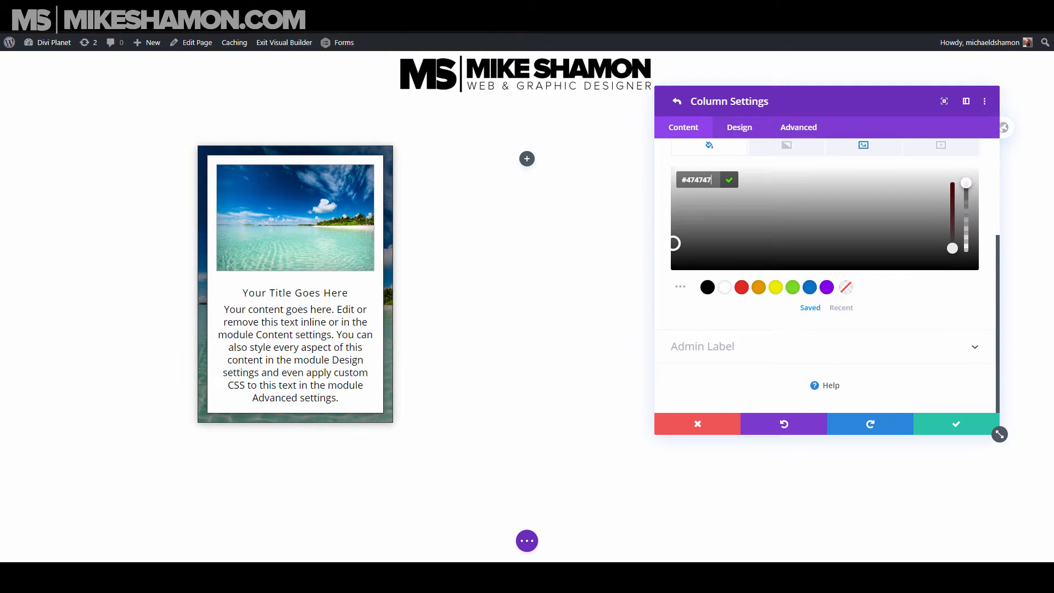
scroll(825, 274, up, 3)
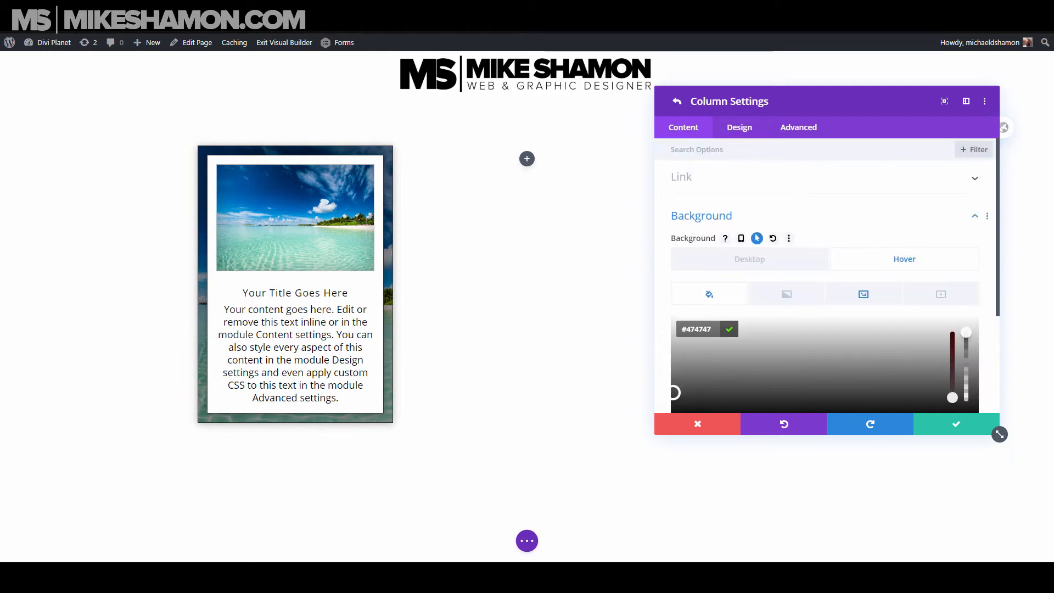
click(956, 424)
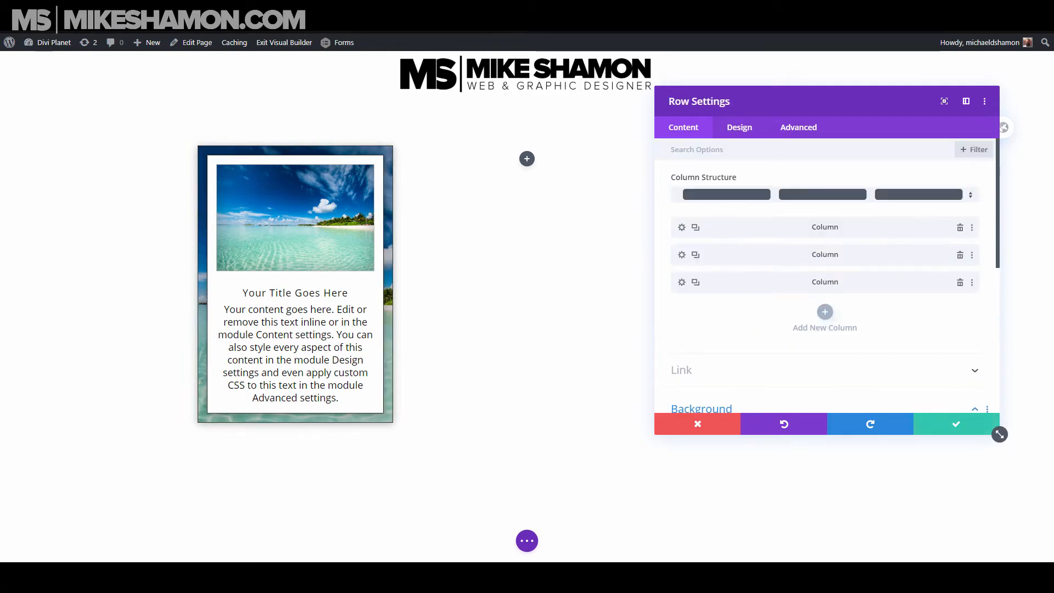
- Save the row and page, and preview the card on the live page before re-enabling the Visual Builder
click(956, 423)
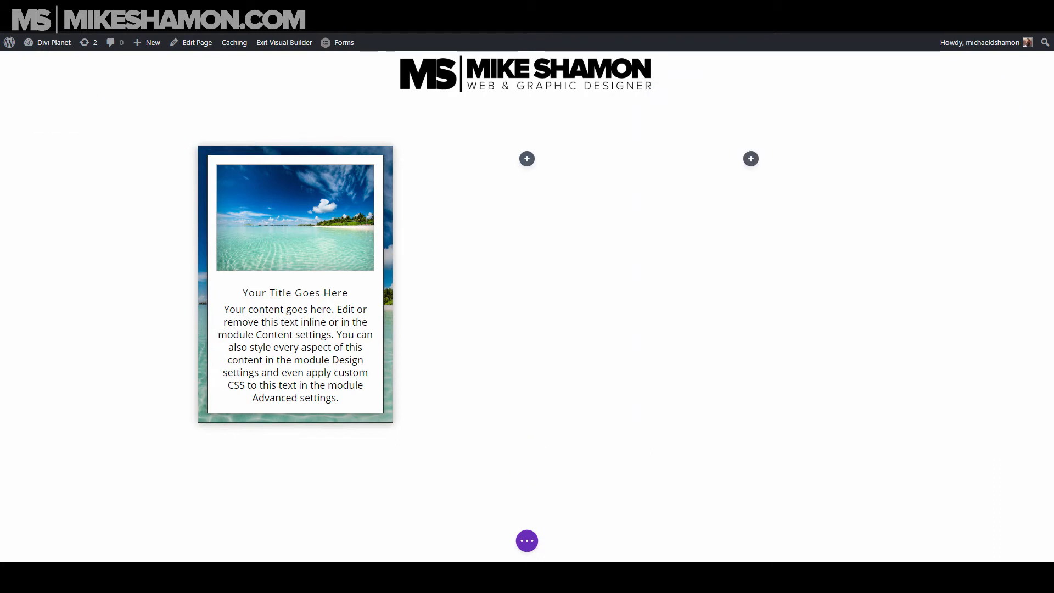
click(527, 541)
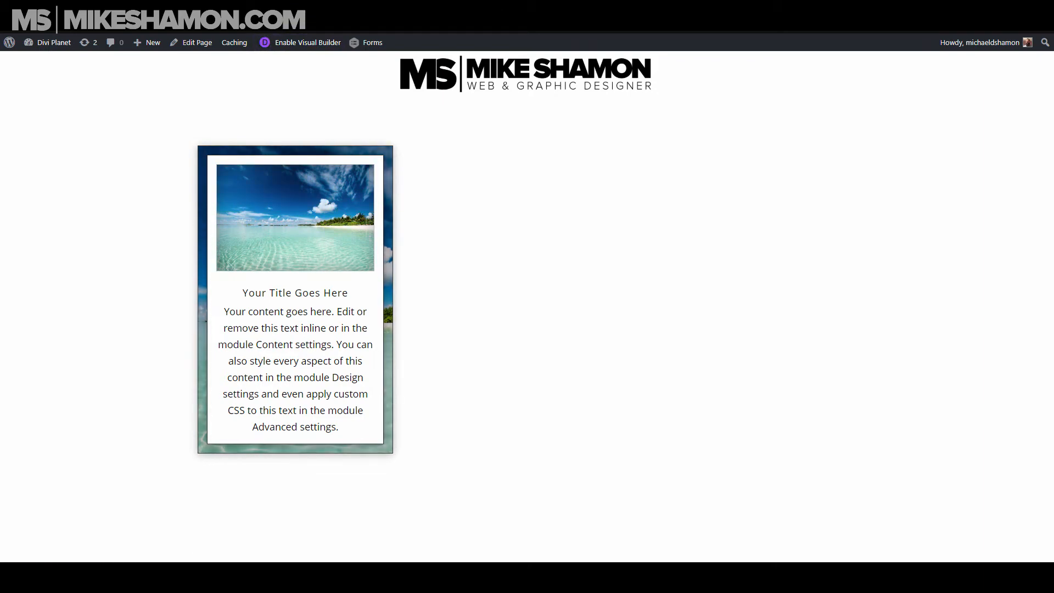
click(299, 43)
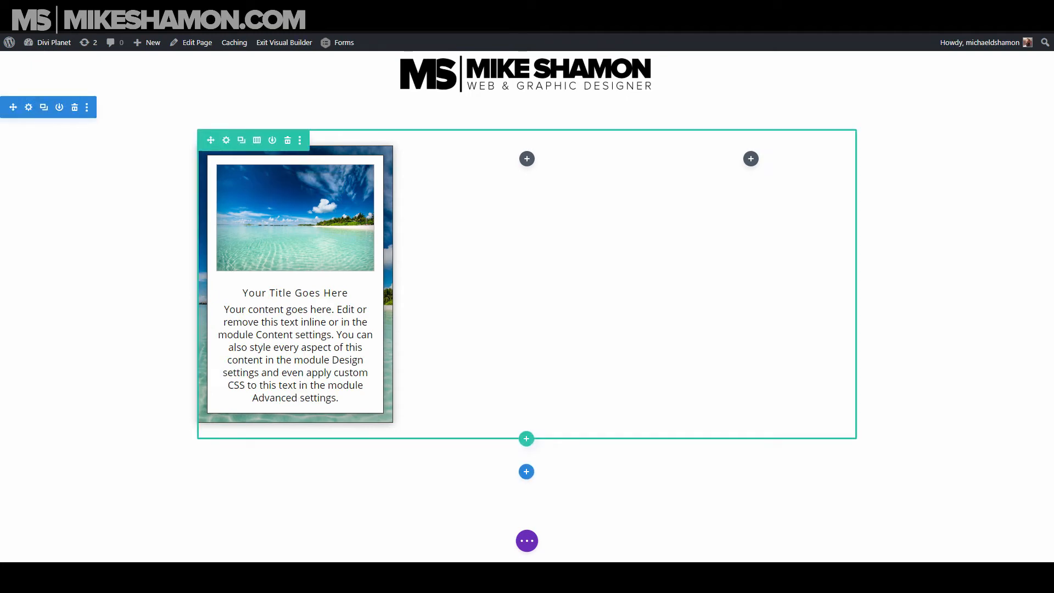
- Set the first column's transform scale to 102% in its hover state and save the column
click(226, 140)
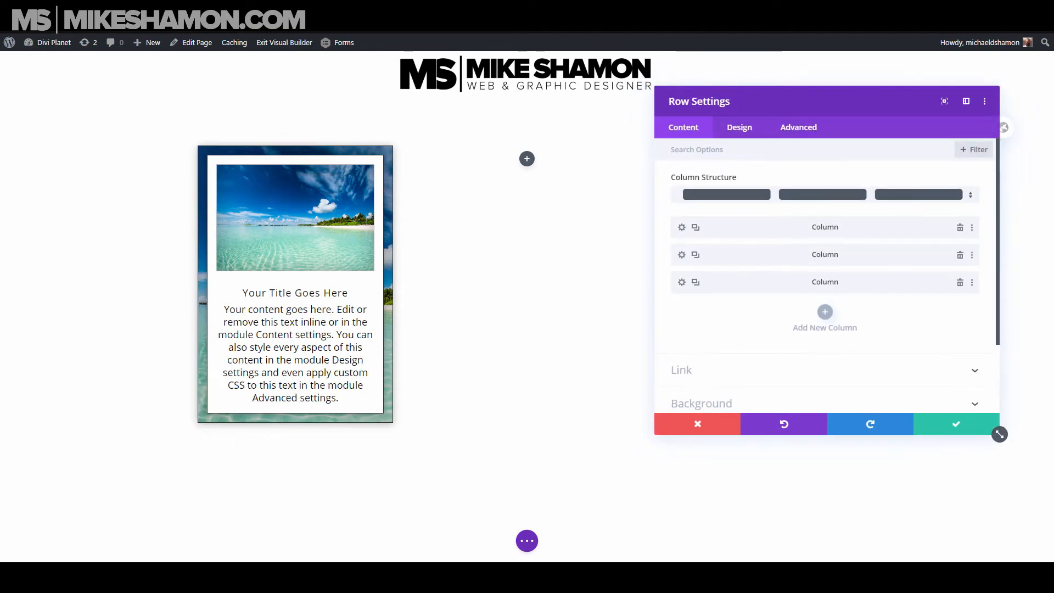
click(682, 227)
click(739, 128)
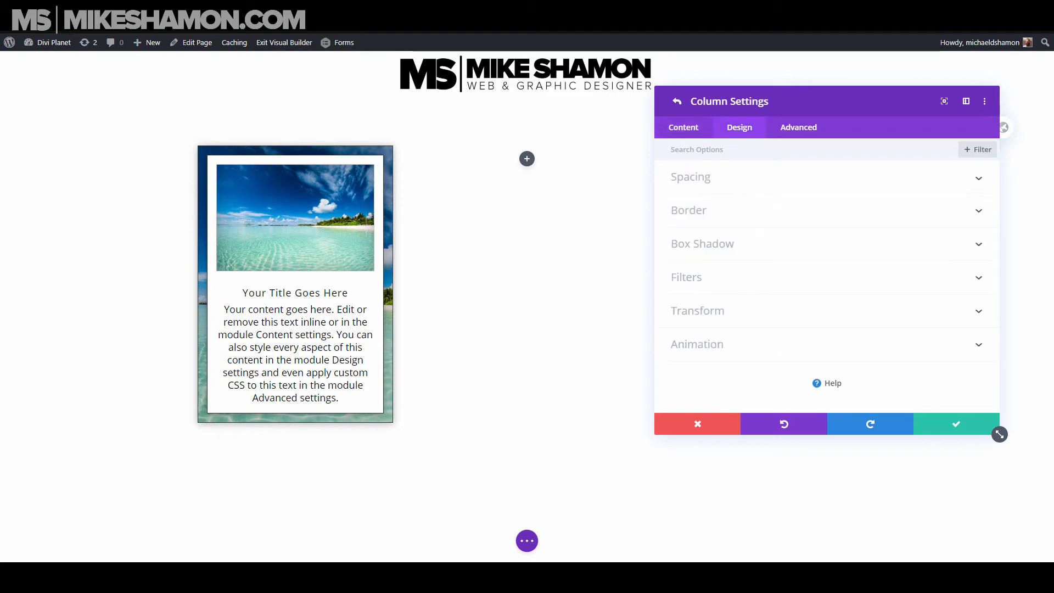
click(763, 311)
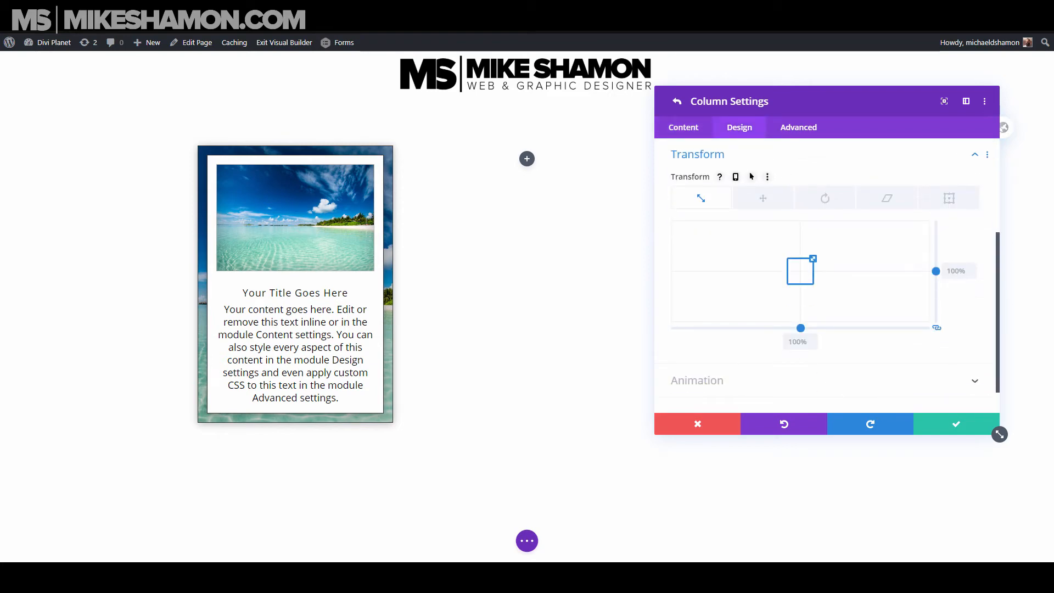
click(751, 176)
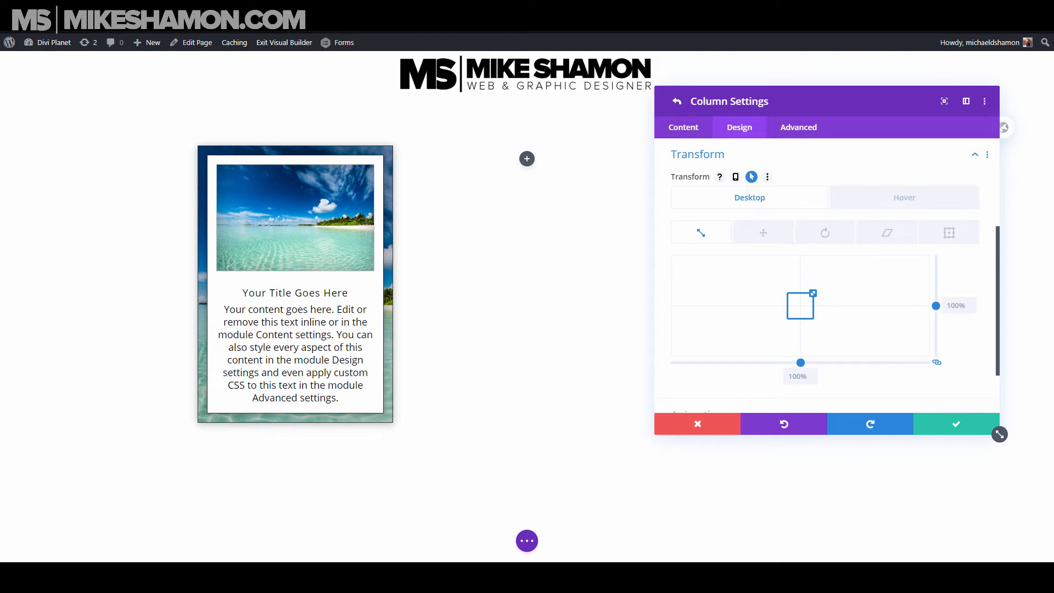
click(904, 198)
click(812, 372)
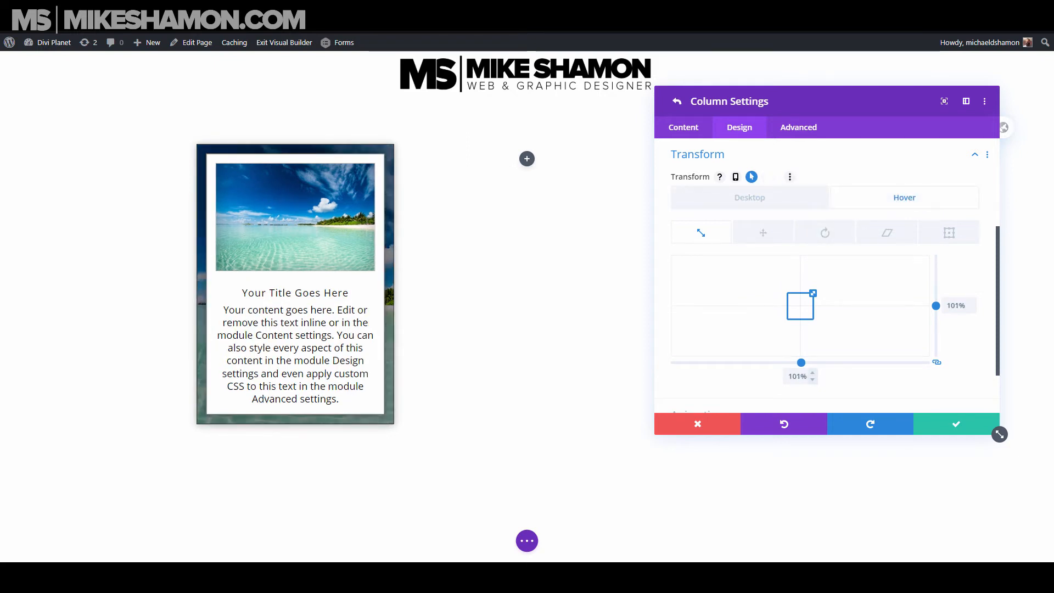
click(812, 373)
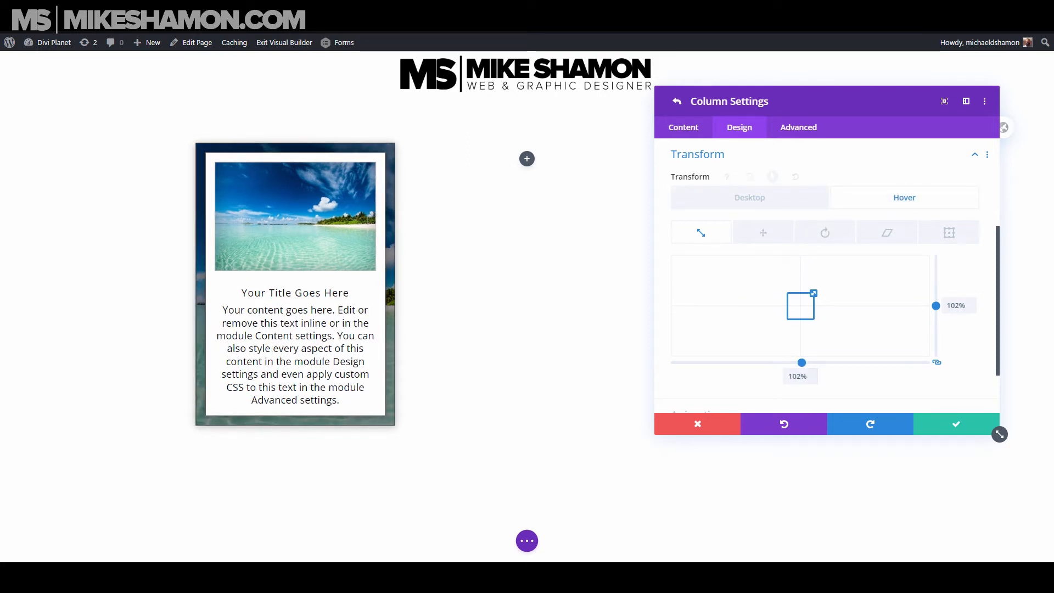
click(959, 421)
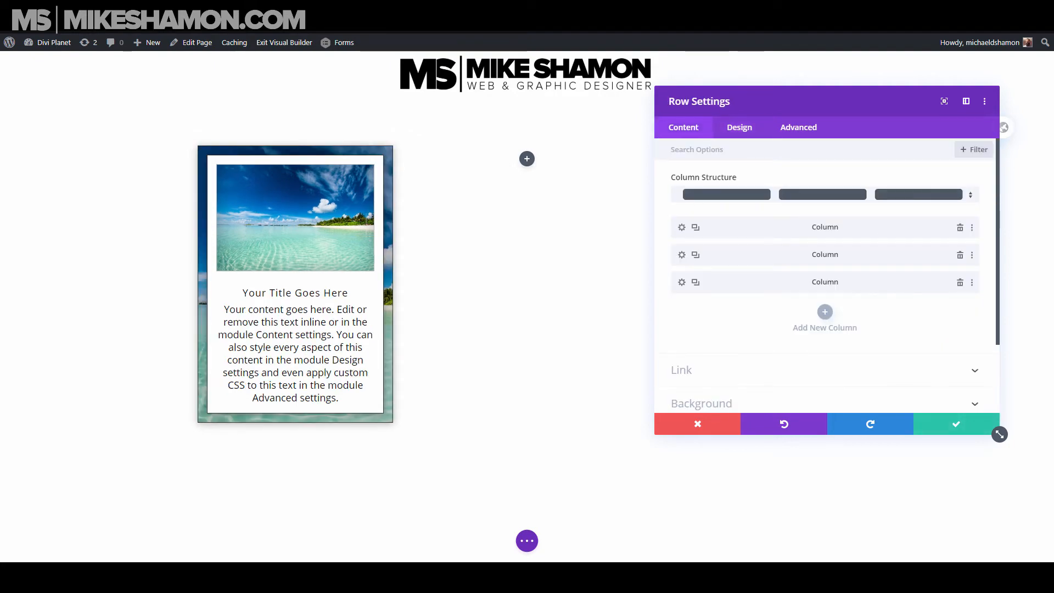
- Save the row and the page, exit to preview the enlarged hover effect, and return to the Visual Builder
click(960, 423)
click(527, 541)
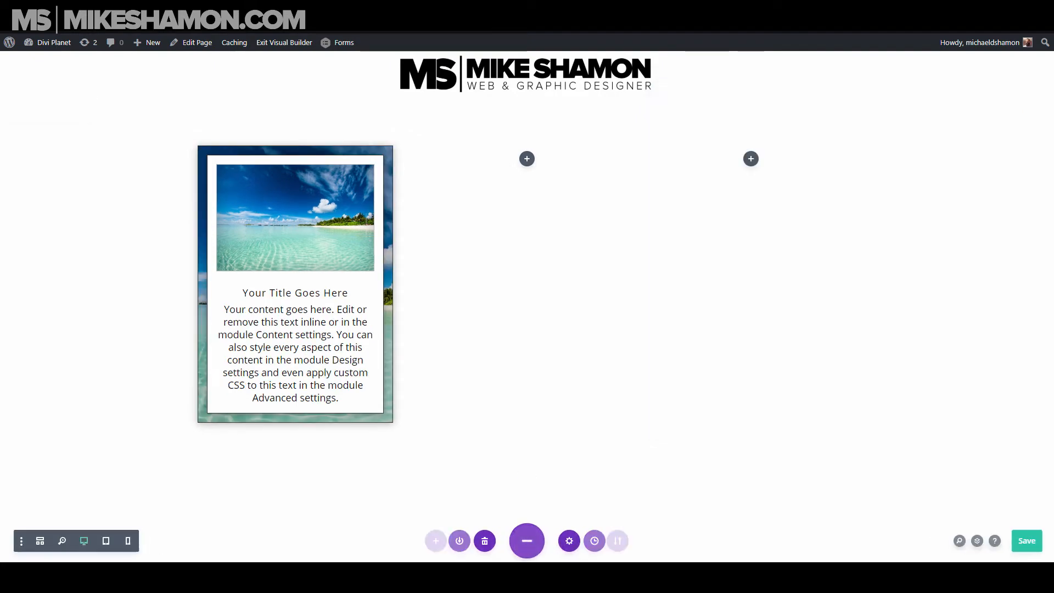
key(ctrl+s)
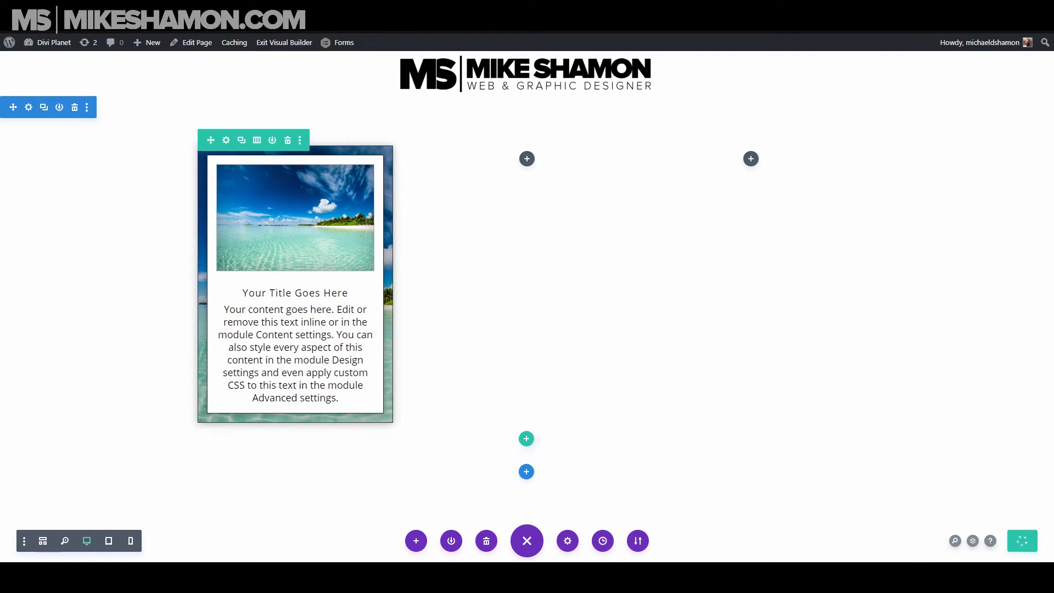
click(284, 43)
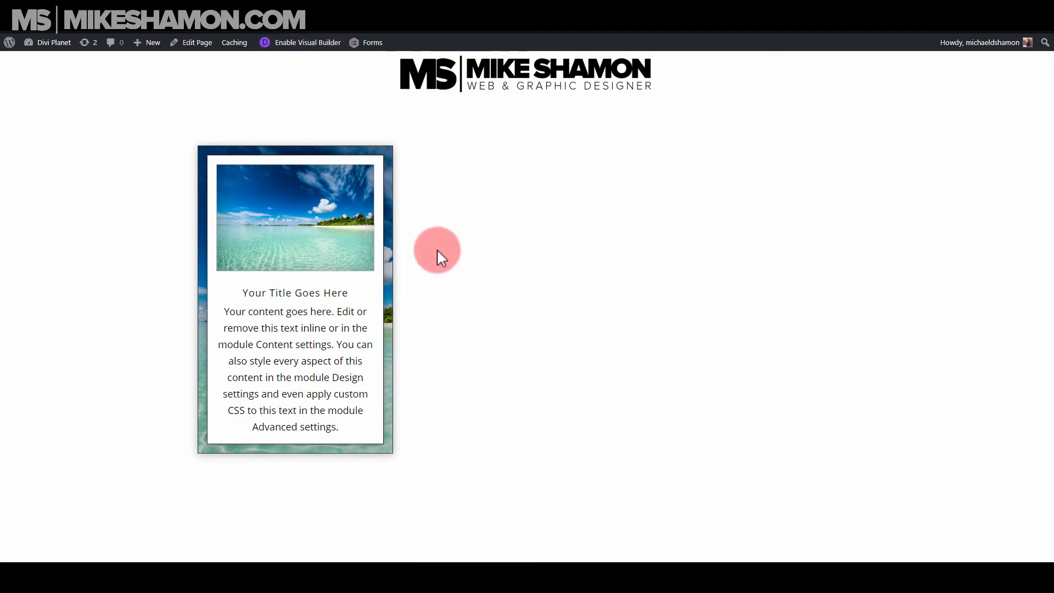
click(309, 48)
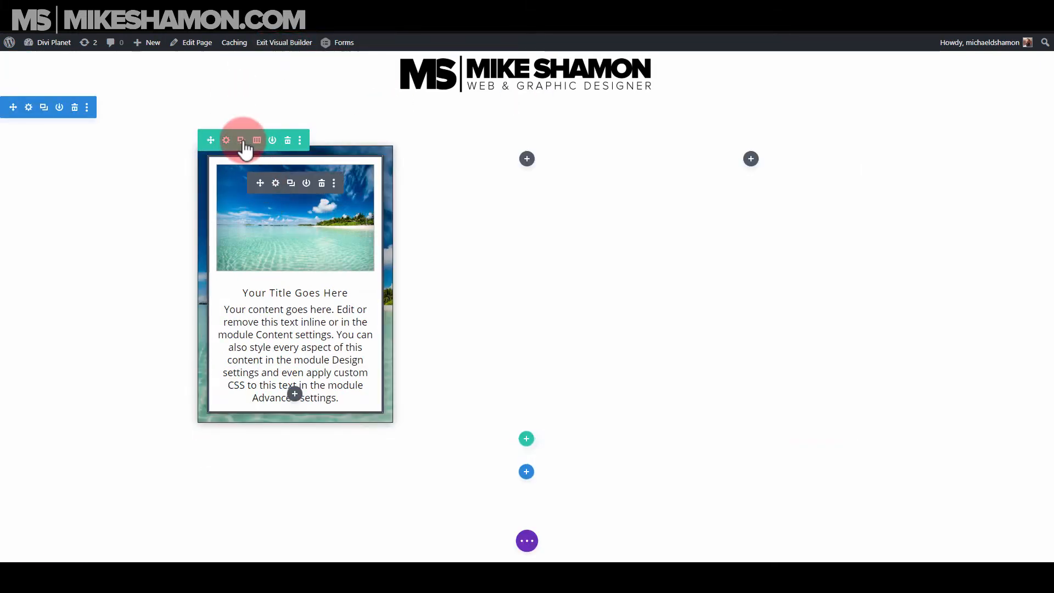
- Set the first column's link URL to # and save the column and row
click(226, 140)
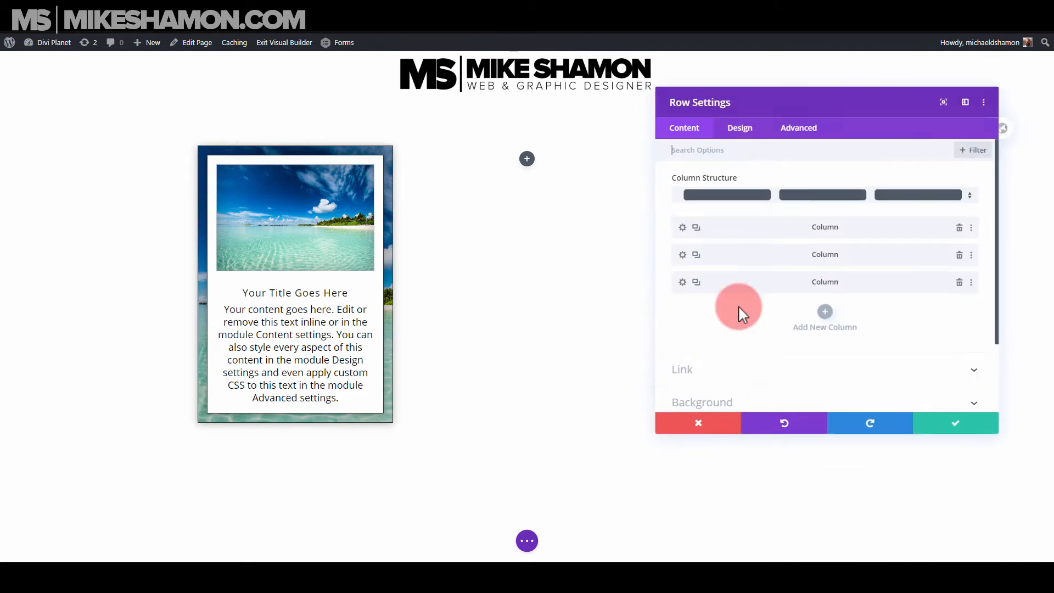
click(682, 225)
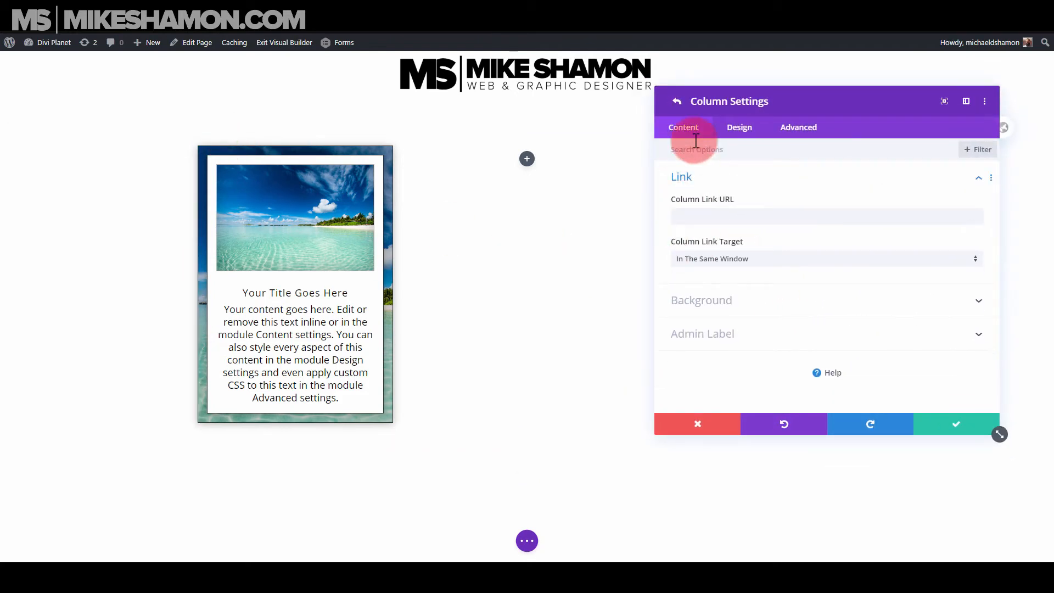
click(676, 102)
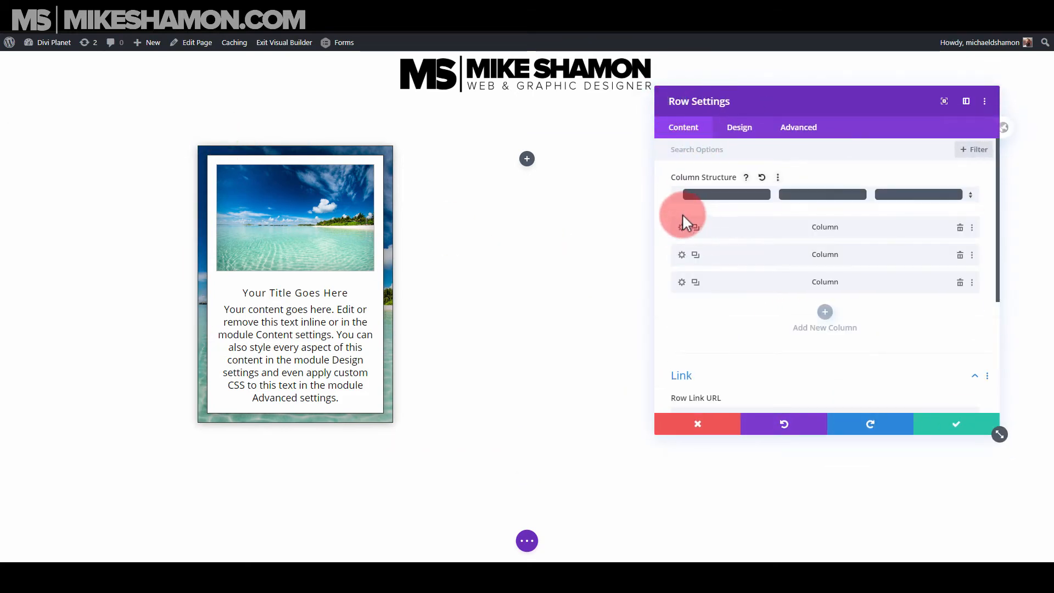
click(681, 216)
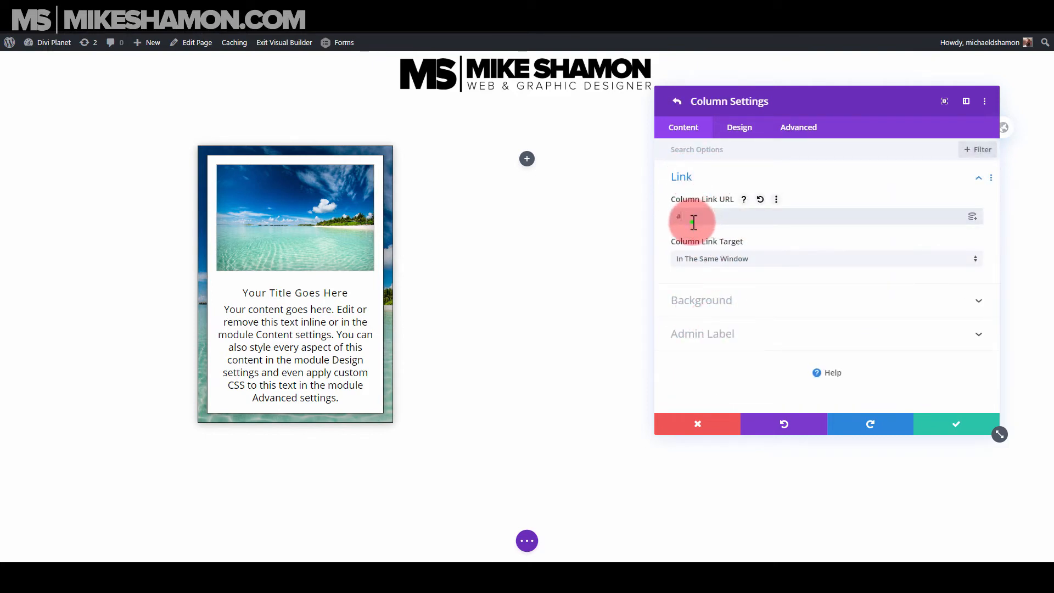
click(962, 430)
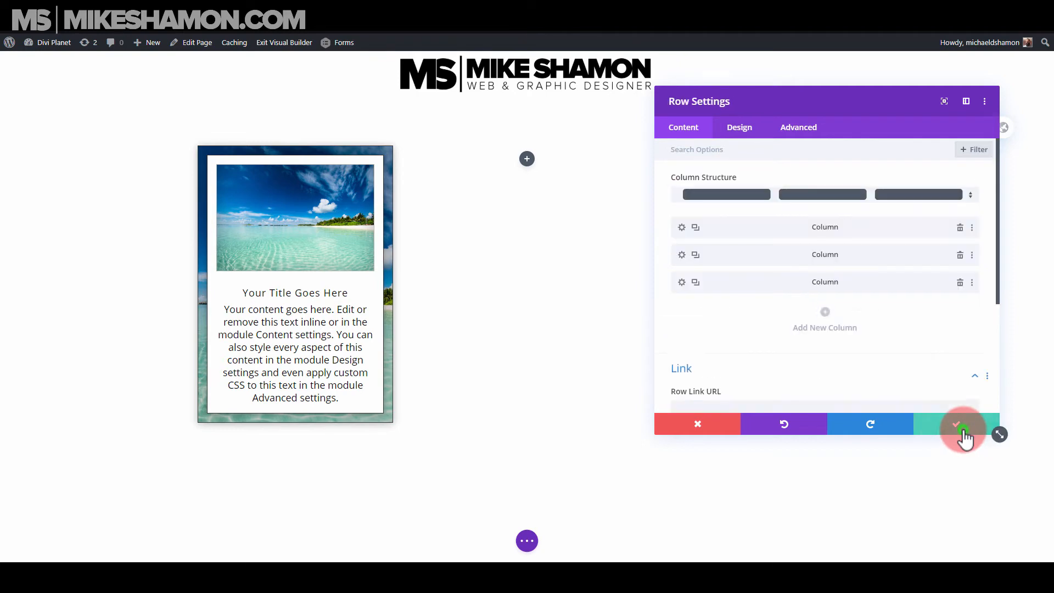
click(963, 433)
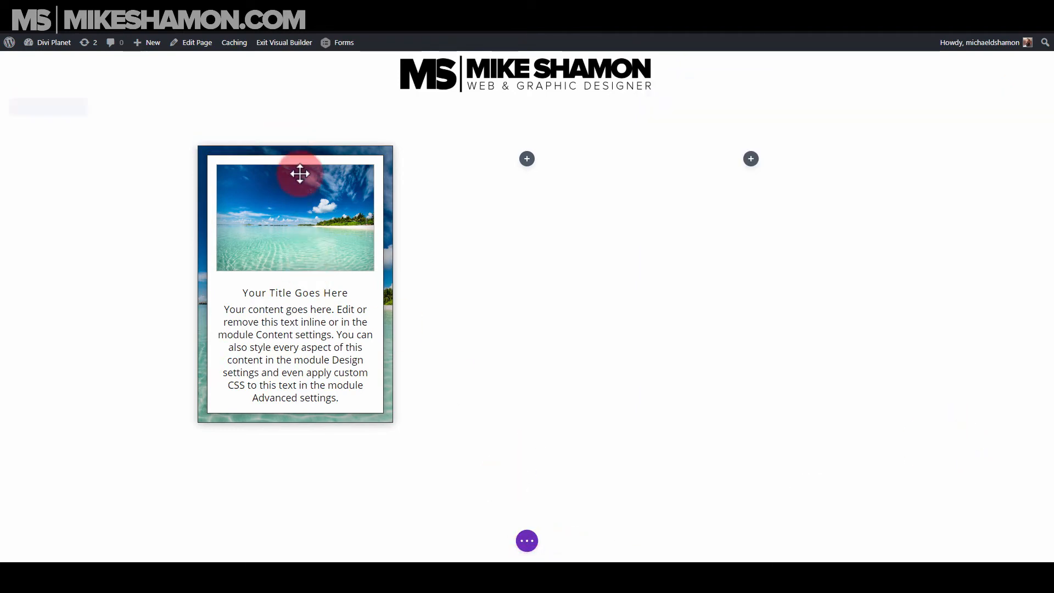
- Duplicate the row containing the styled blurb card
click(242, 140)
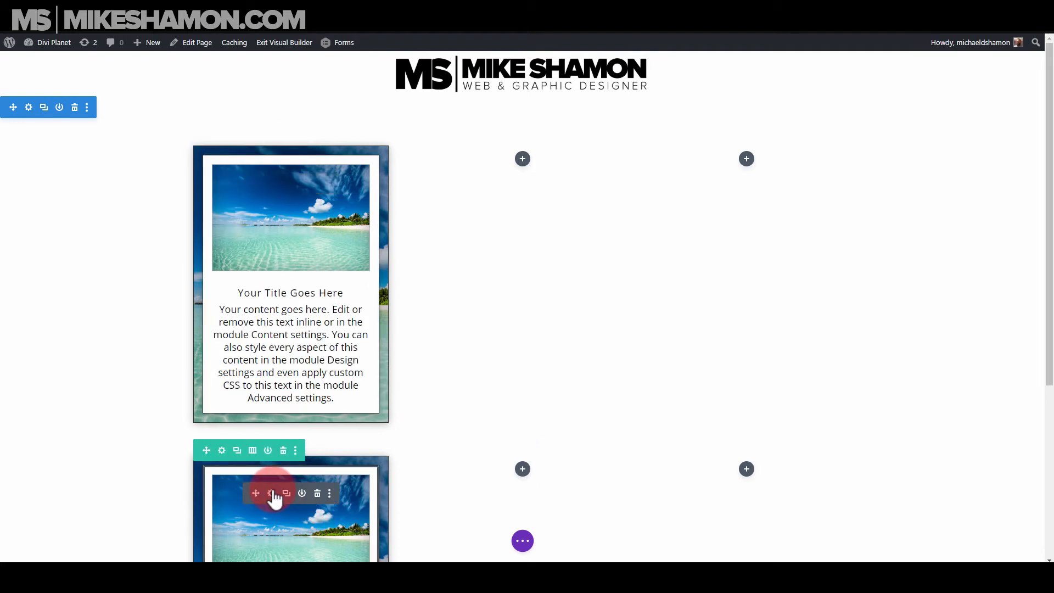
- Delete the duplicated row and place copies of the first column's blurb card in the second and third columns
click(283, 450)
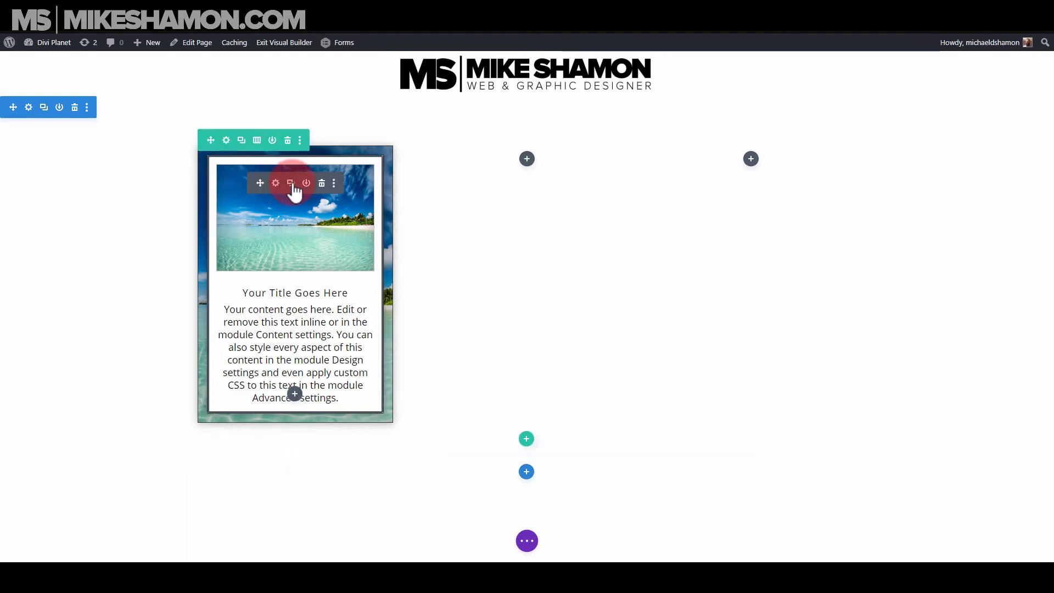
click(292, 183)
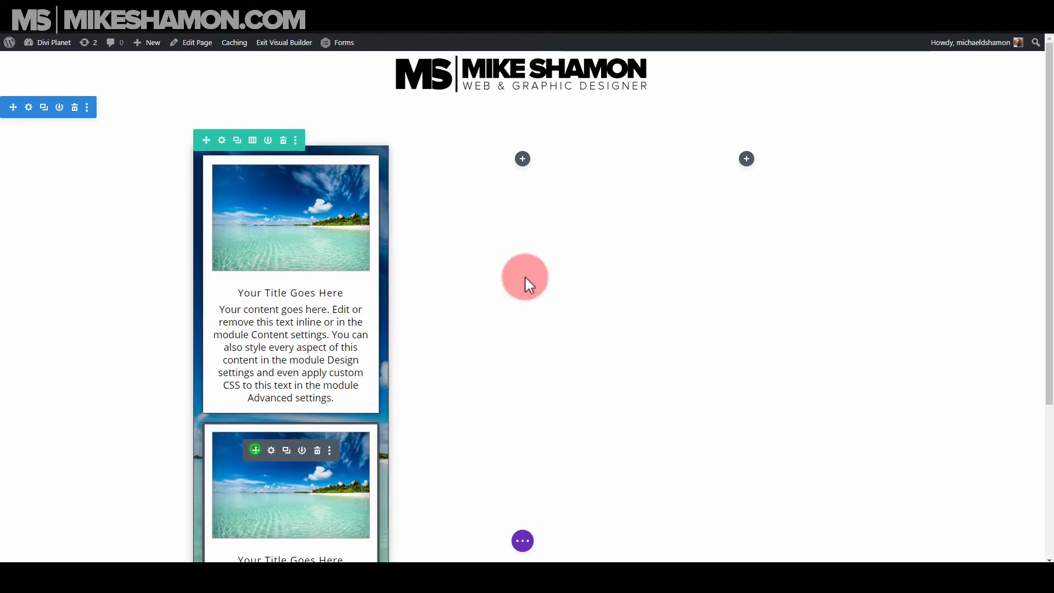
drag(525, 275, 520, 182)
click(523, 182)
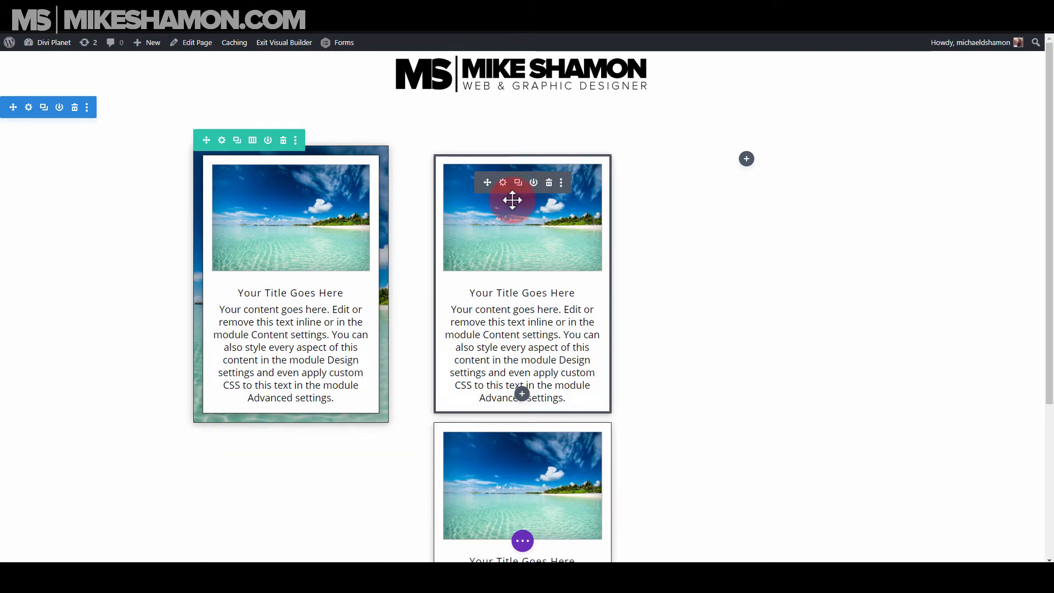
drag(762, 169, 736, 172)
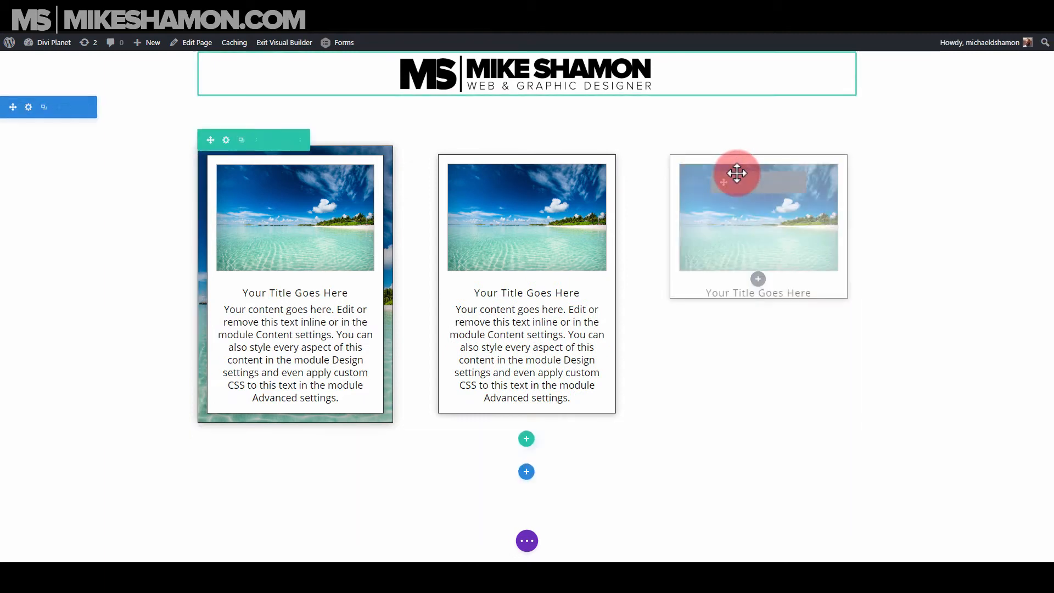
- Extend the first column's styles to all columns throughout this row and save the row settings
click(225, 140)
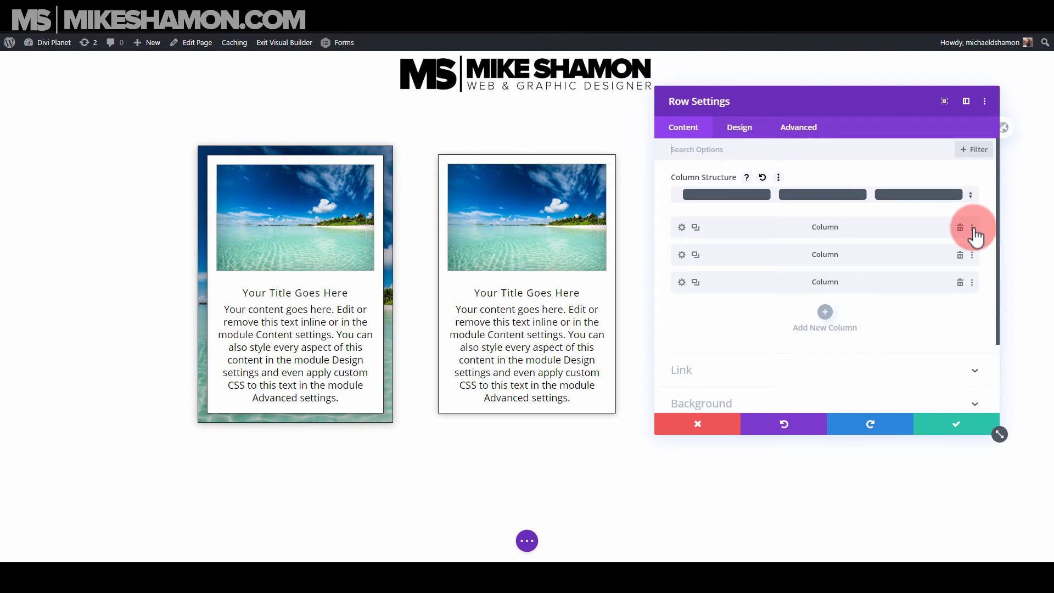
click(972, 228)
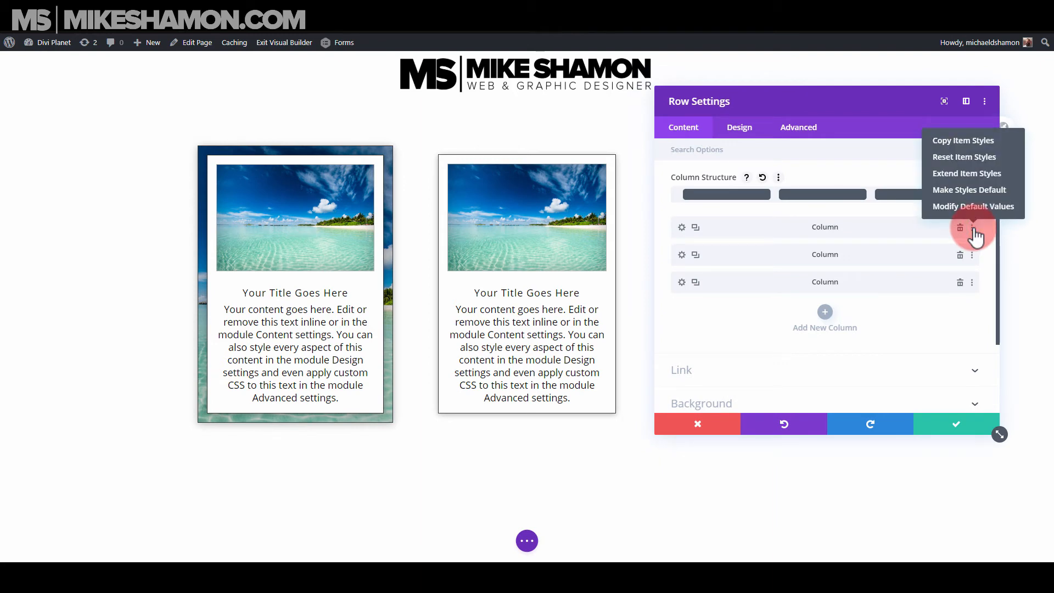
click(976, 175)
click(713, 178)
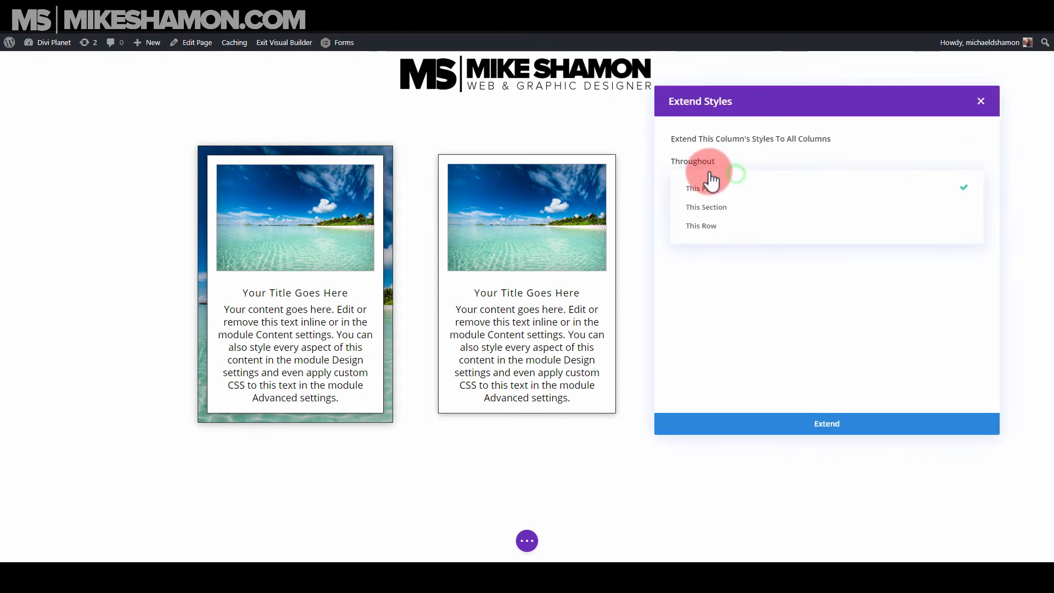
click(710, 227)
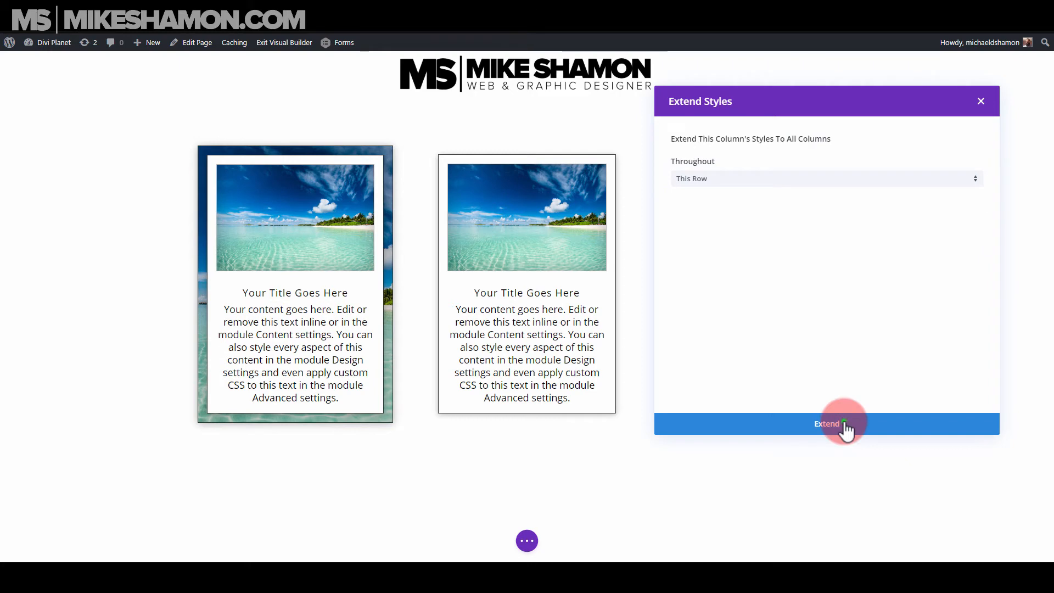
click(964, 433)
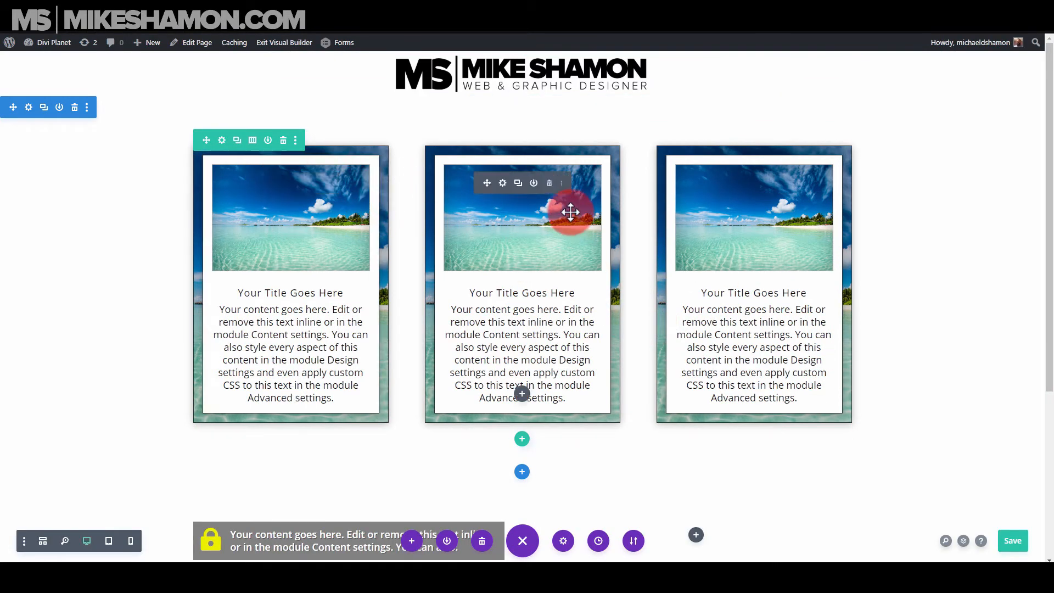
- Check the second column's transform scale in its hover state, and close the column and row settings without saving
click(222, 140)
click(681, 255)
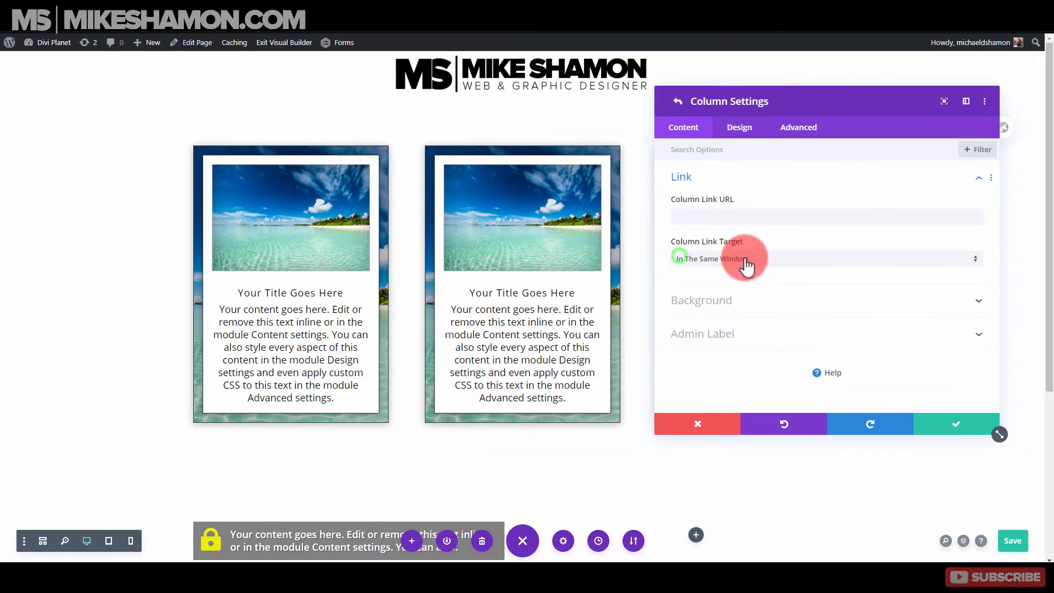
click(740, 126)
click(705, 314)
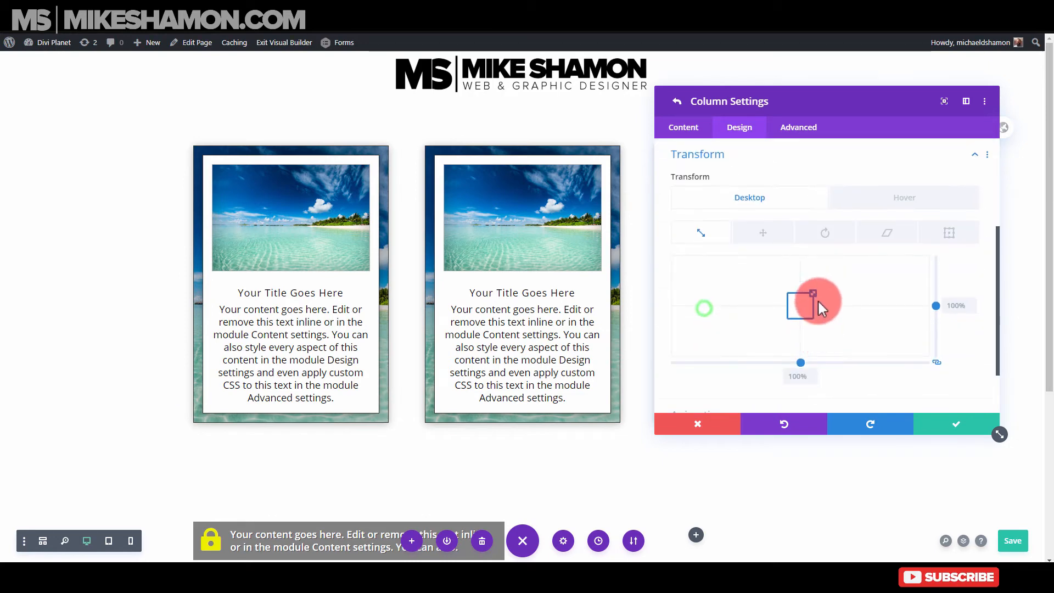
click(889, 211)
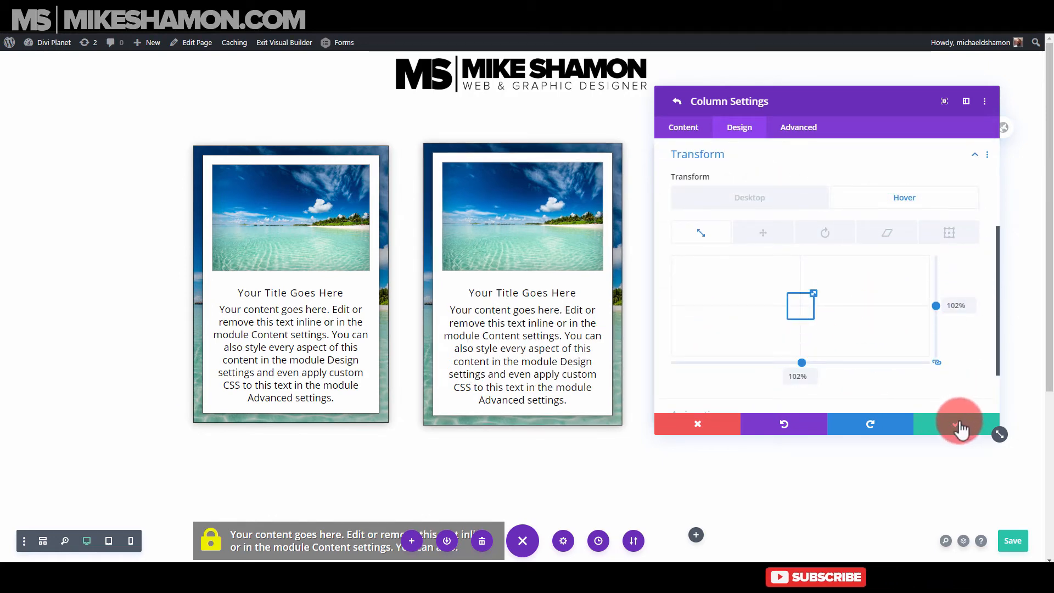
click(987, 155)
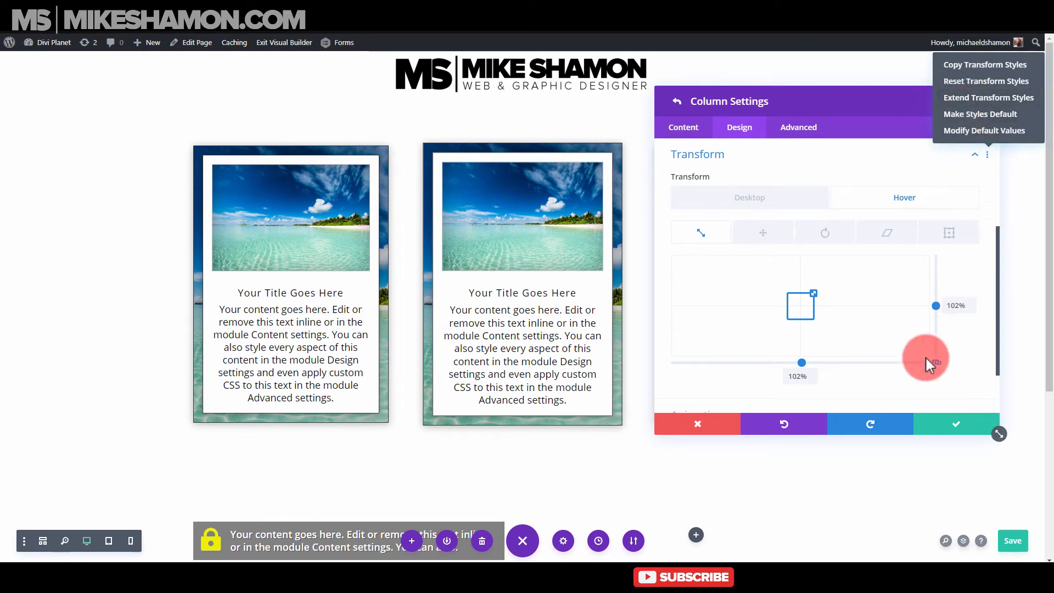
click(707, 430)
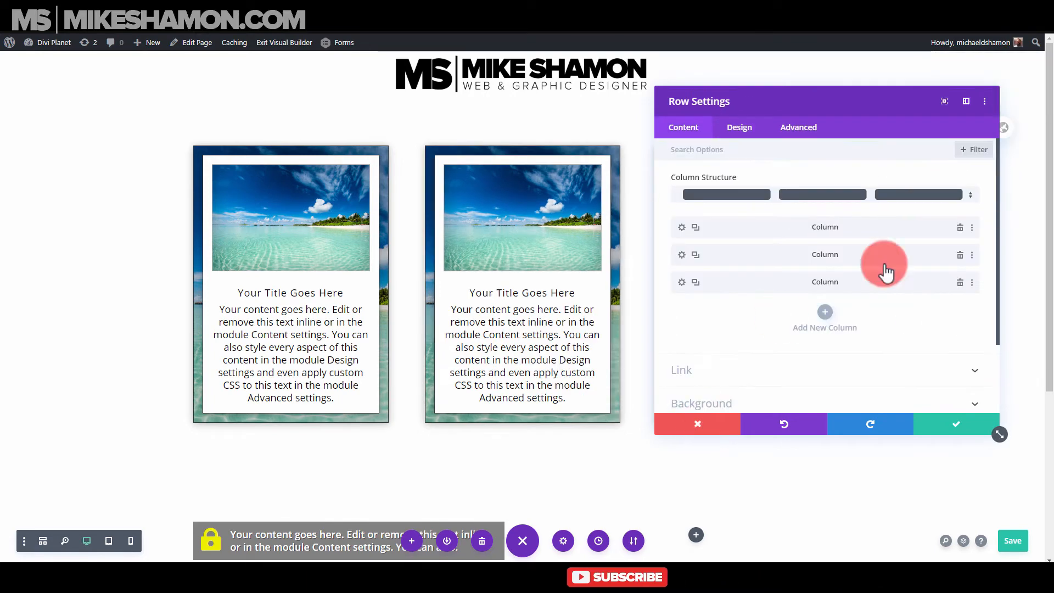
click(705, 424)
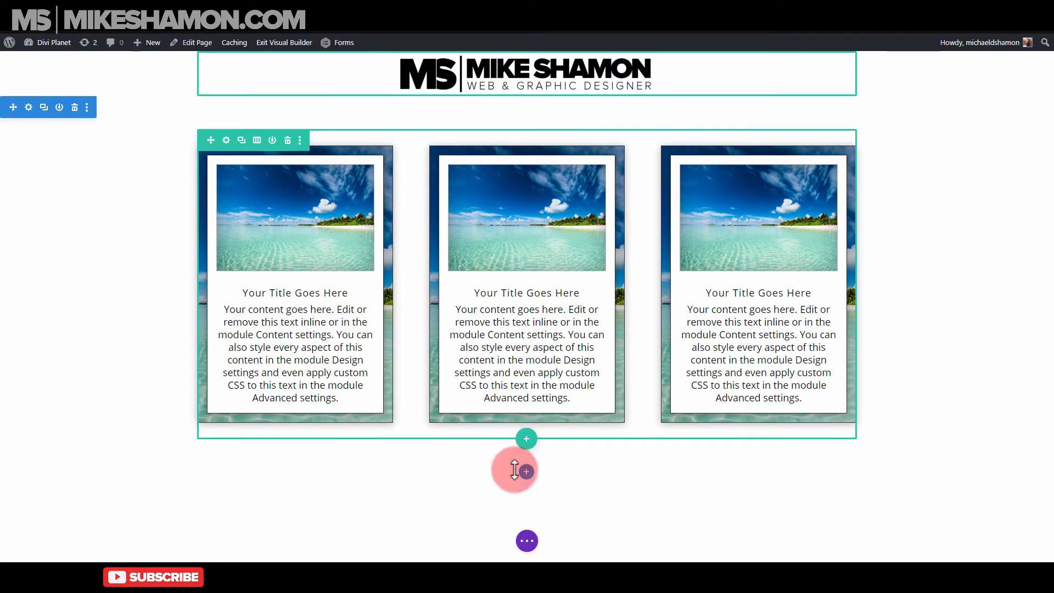
- Insert a regular section with a three-equal-column row below the cards and add a Blurb module to its first column
click(529, 472)
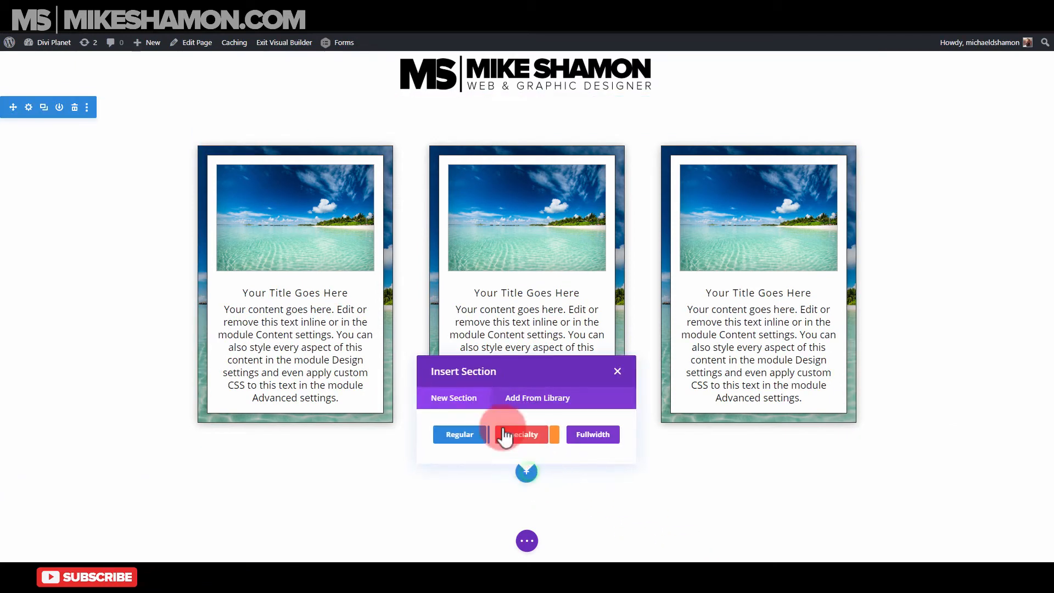
click(466, 434)
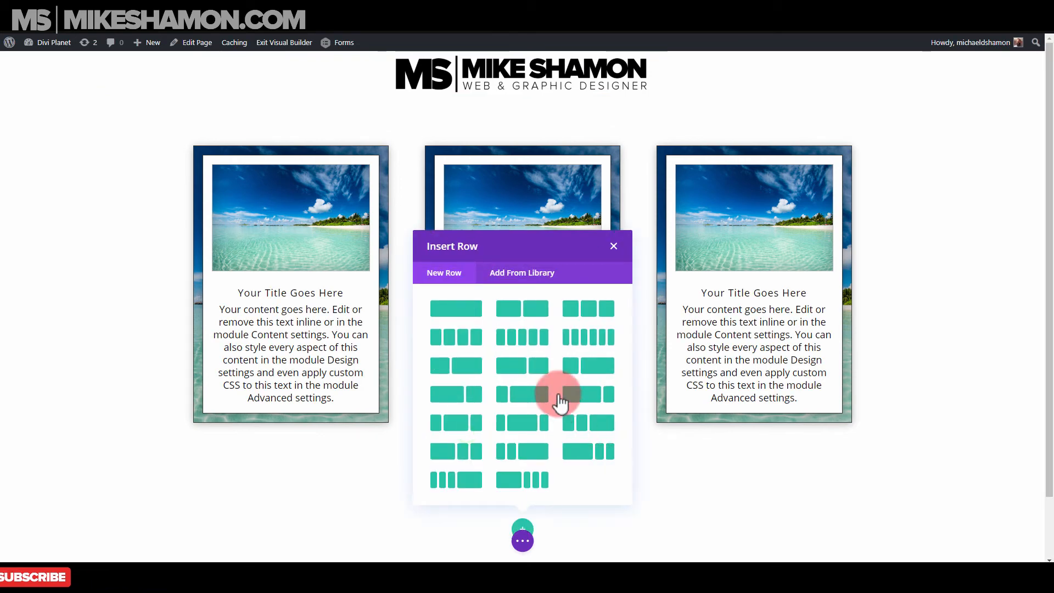
click(611, 320)
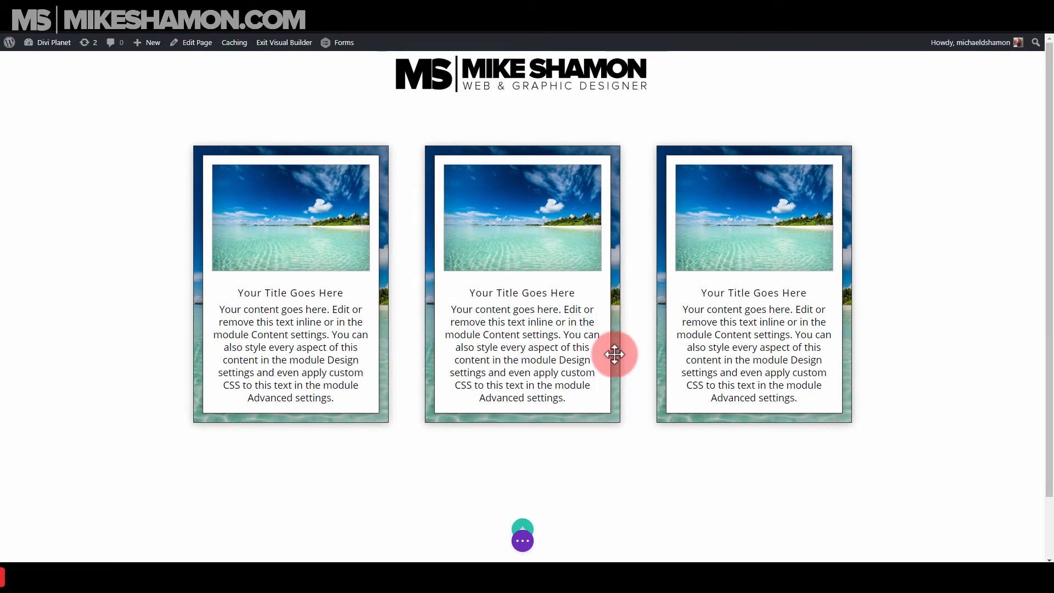
text(blur)
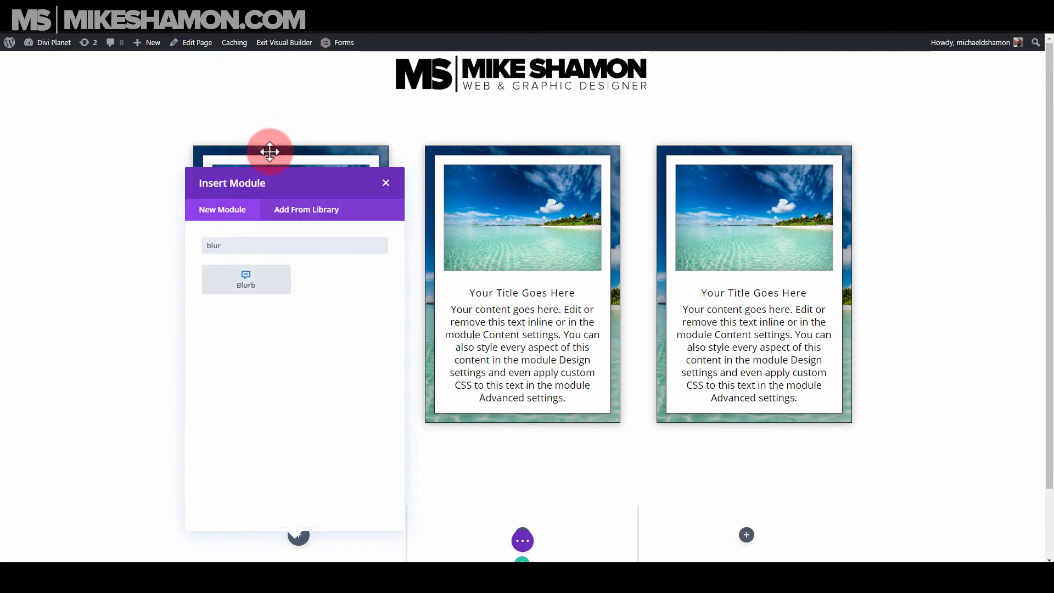
drag(270, 152, 262, 345)
click(258, 432)
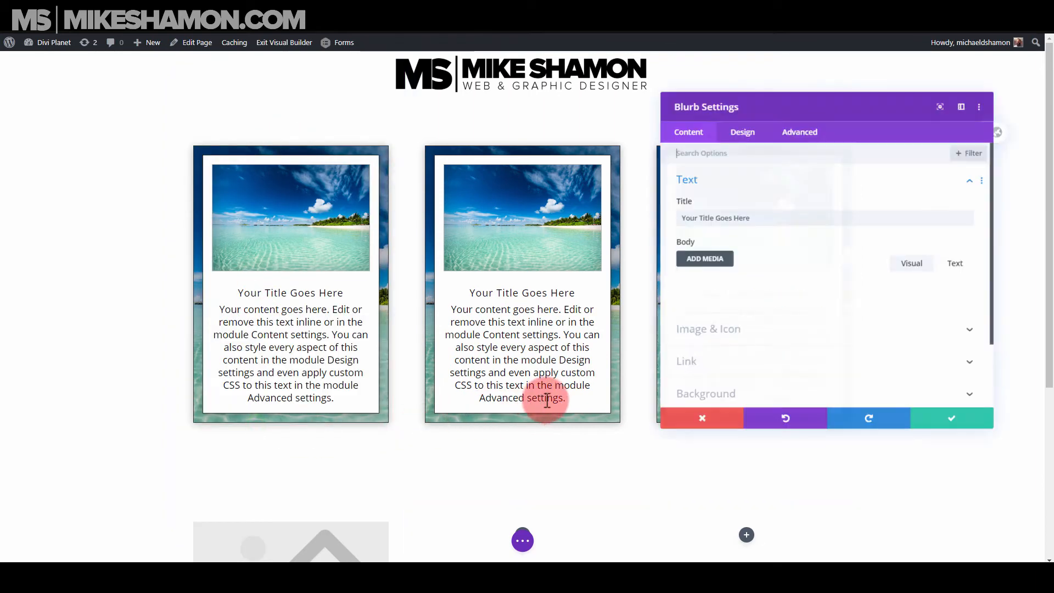
- Shorten the new blurb's body text to end at "You can also style every aspect." and clear its title
scroll(795, 282, down, 3)
scroll(788, 256, up, 3)
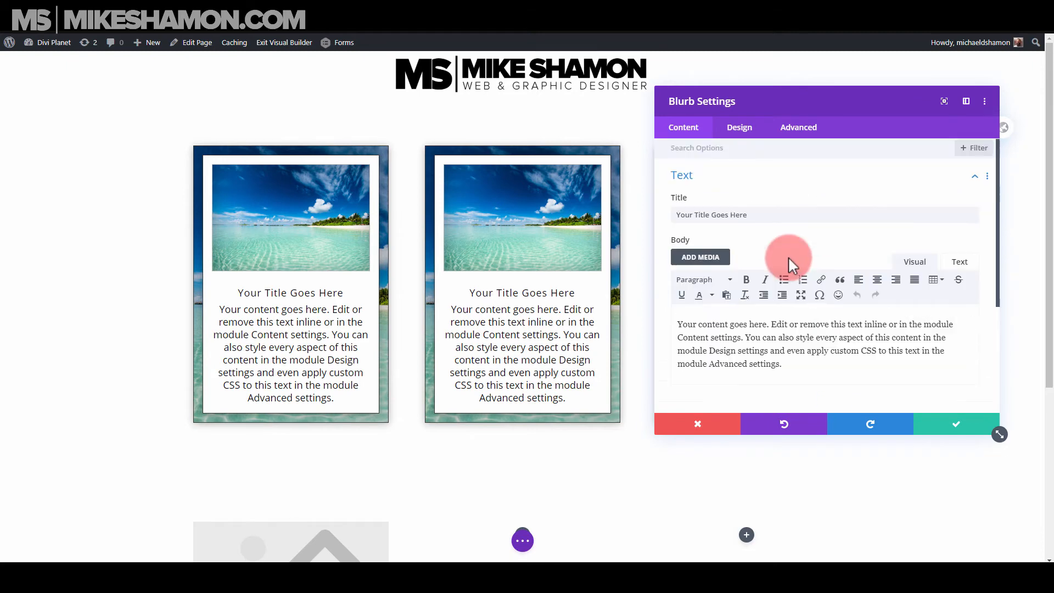
drag(783, 369, 855, 339)
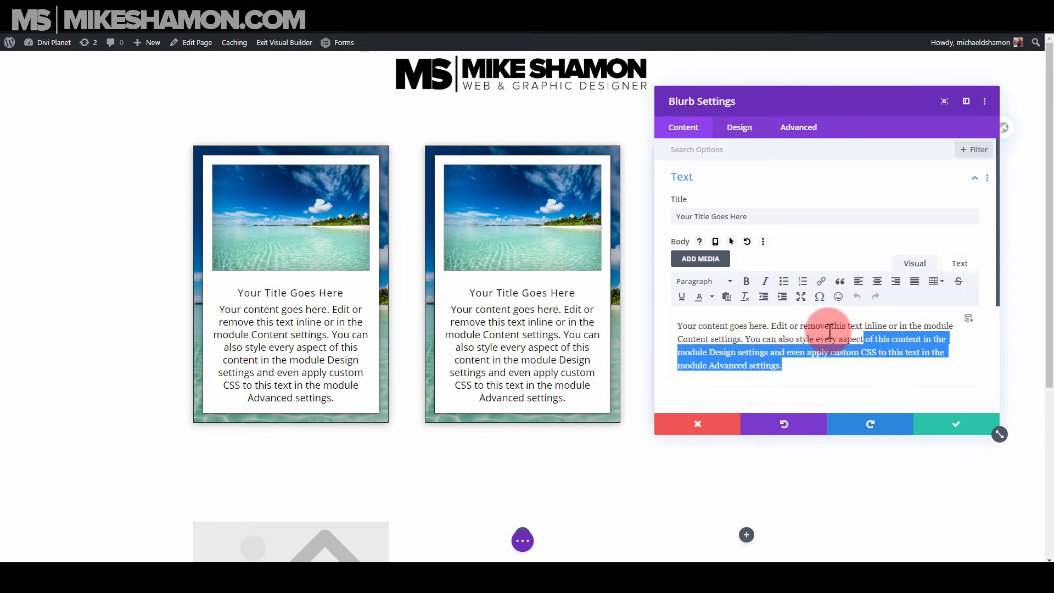
text(.)
scroll(432, 346, down, 3)
scroll(432, 346, down, 2)
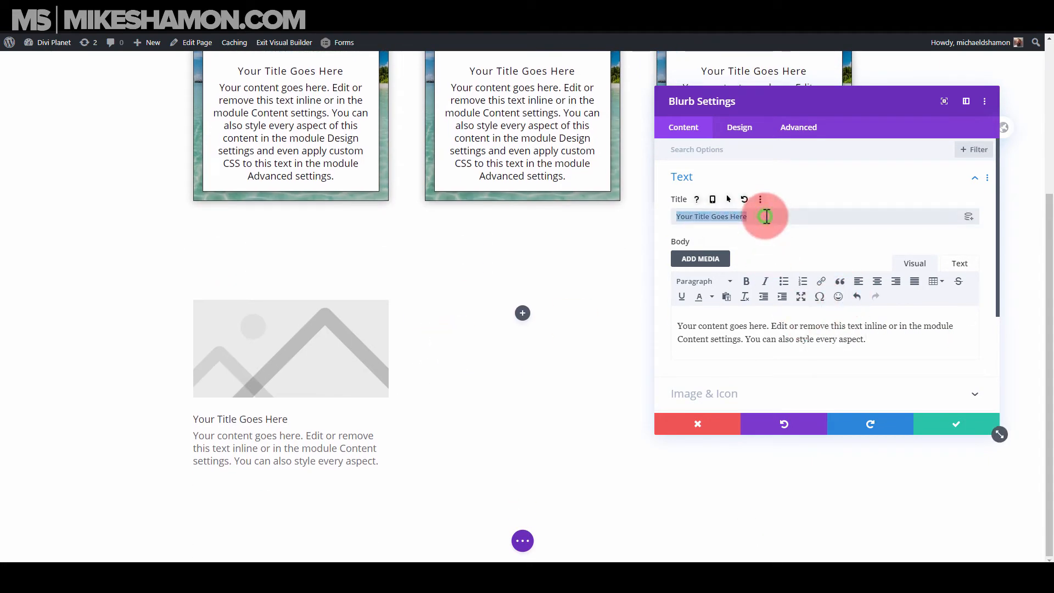
key(BackSpace)
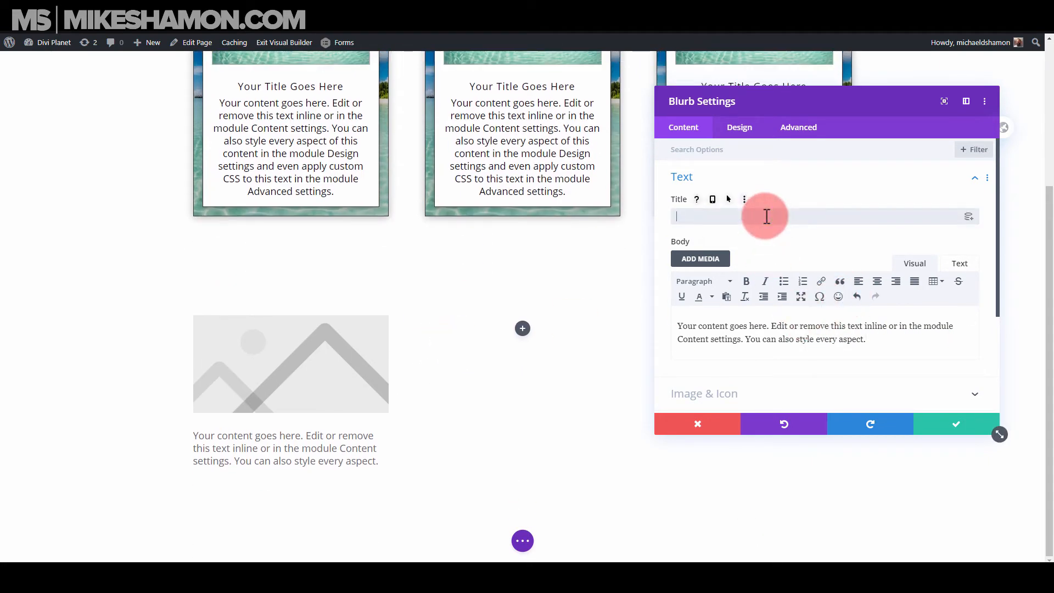
- Enable the icon for the new blurb instead of an image and choose the solid closed padlock
click(713, 174)
click(705, 209)
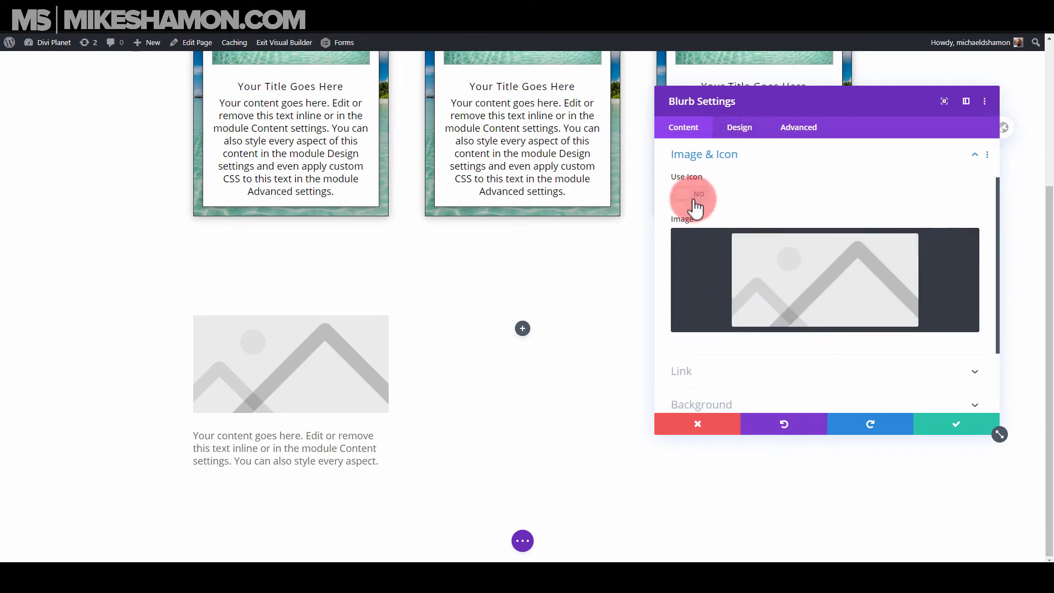
click(693, 196)
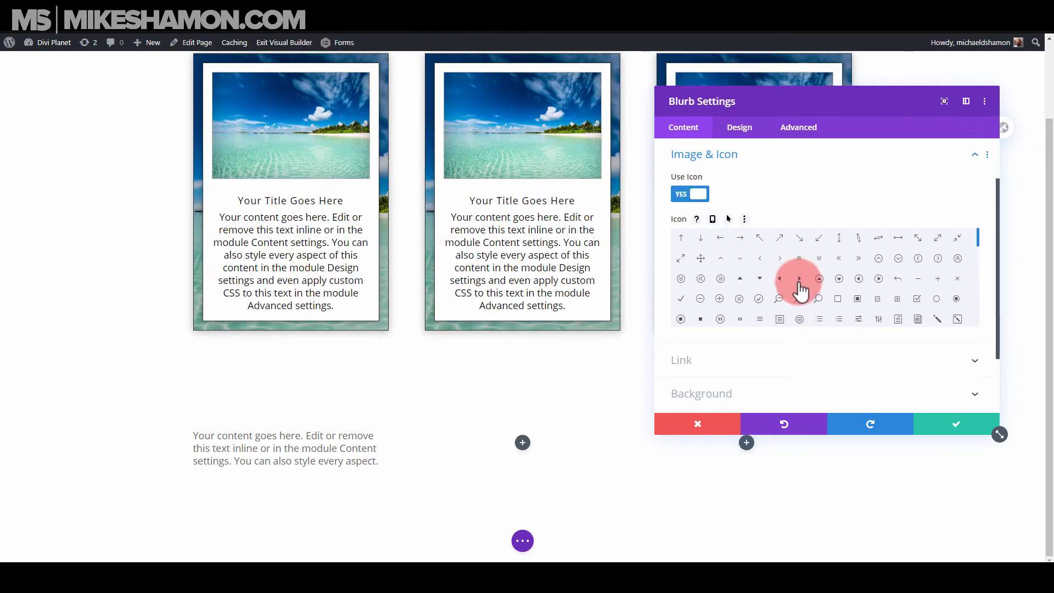
scroll(824, 291, down, 3)
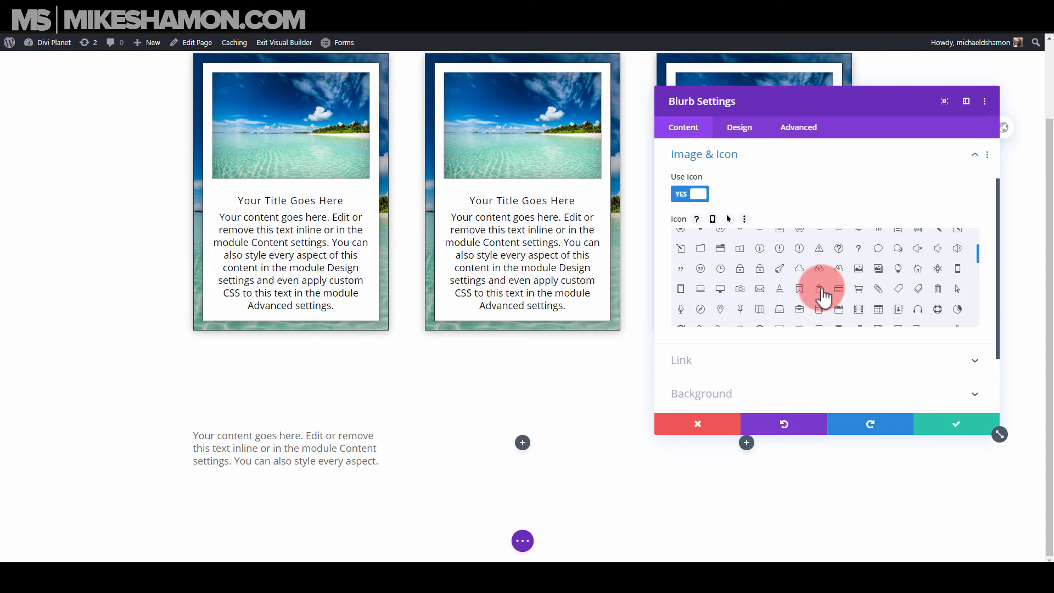
scroll(823, 296, down, 5)
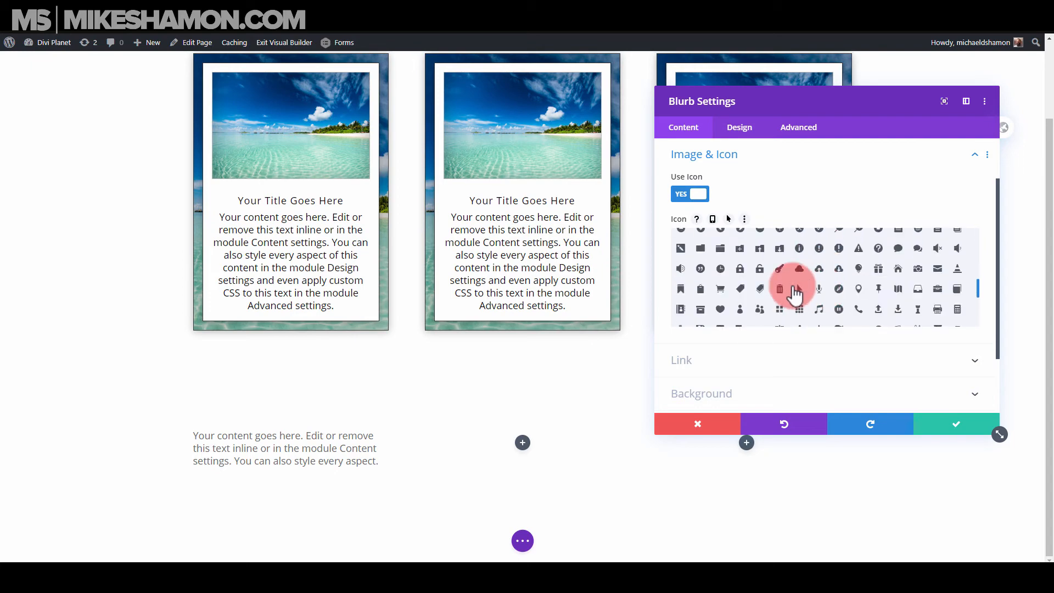
click(739, 268)
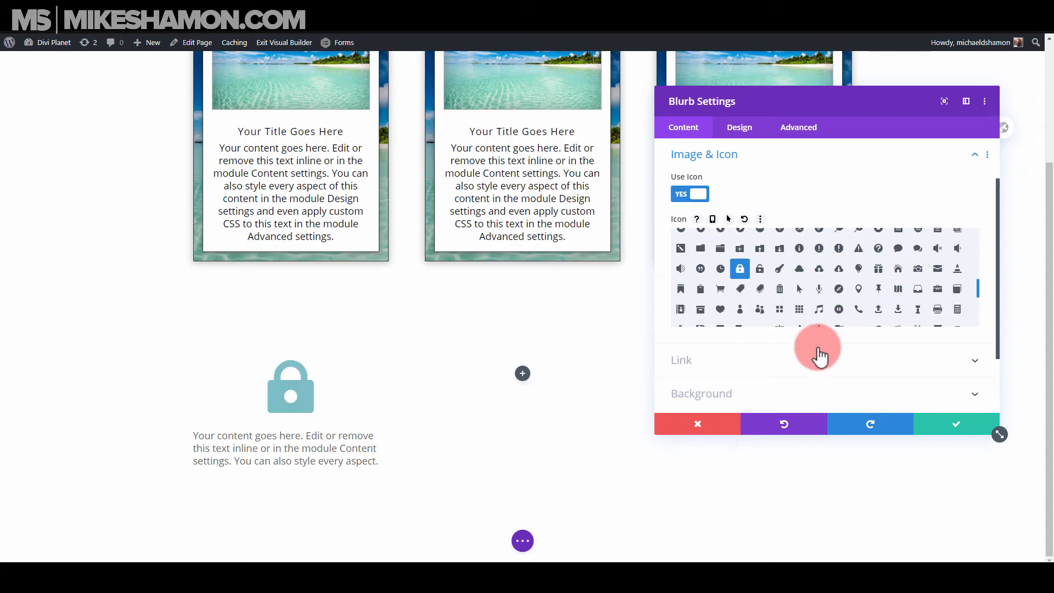
- Set the padlock blurb's image/icon placement to Left and save the module
click(750, 156)
click(753, 136)
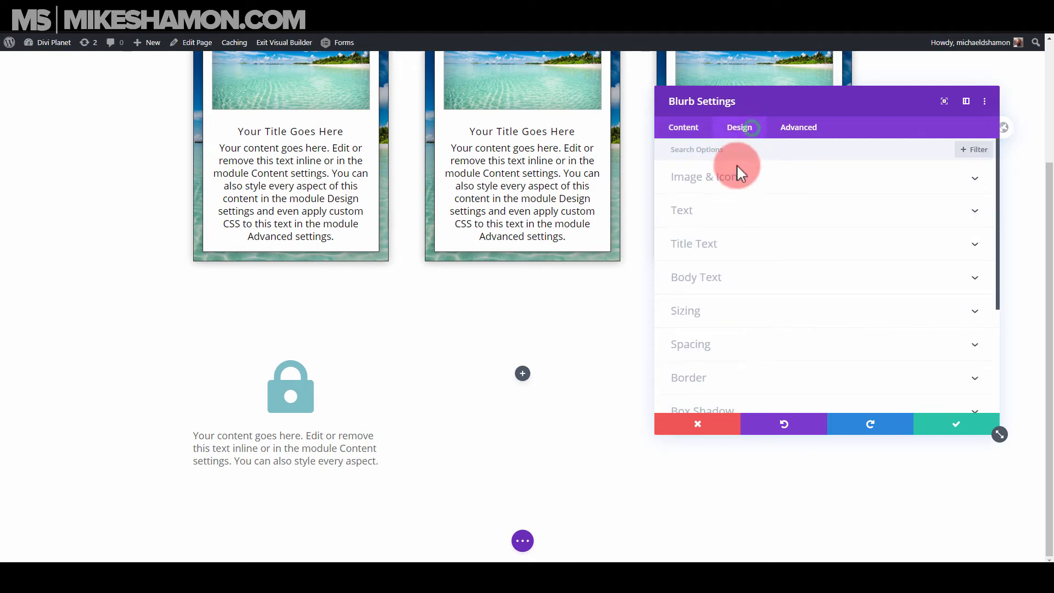
click(731, 176)
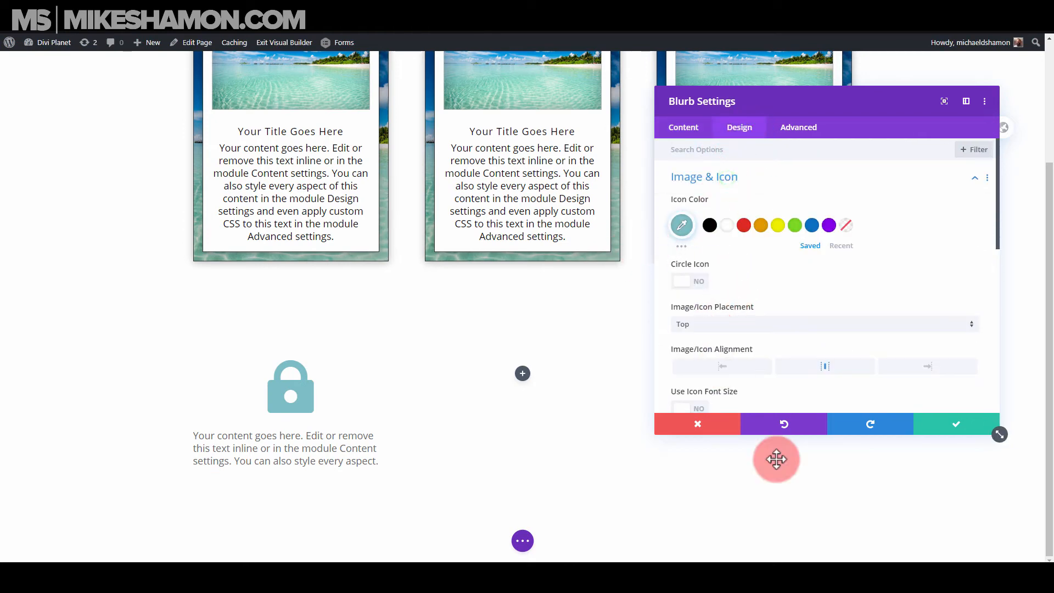
click(708, 325)
click(709, 355)
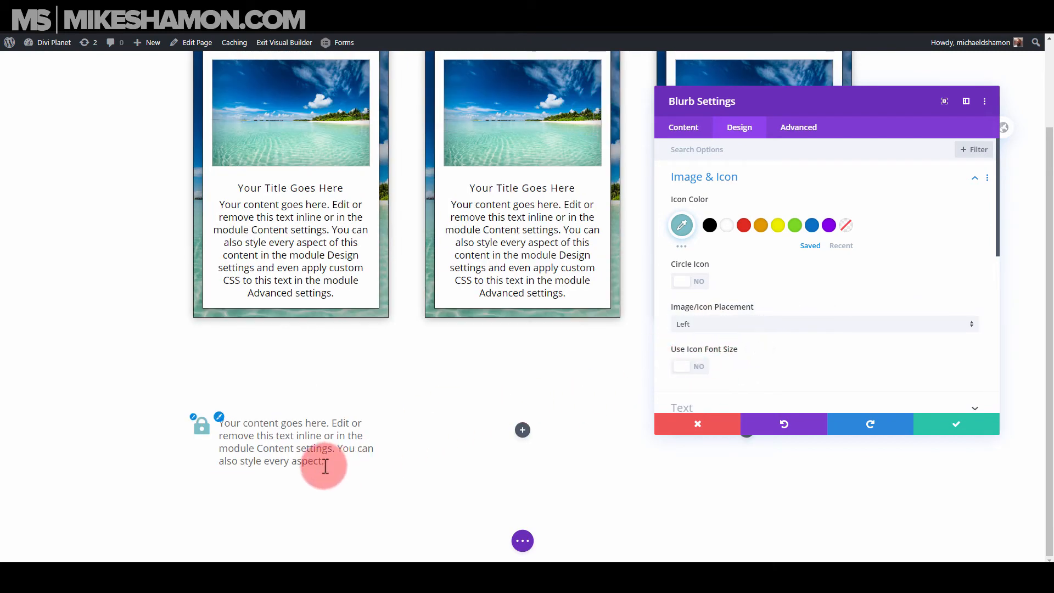
click(971, 432)
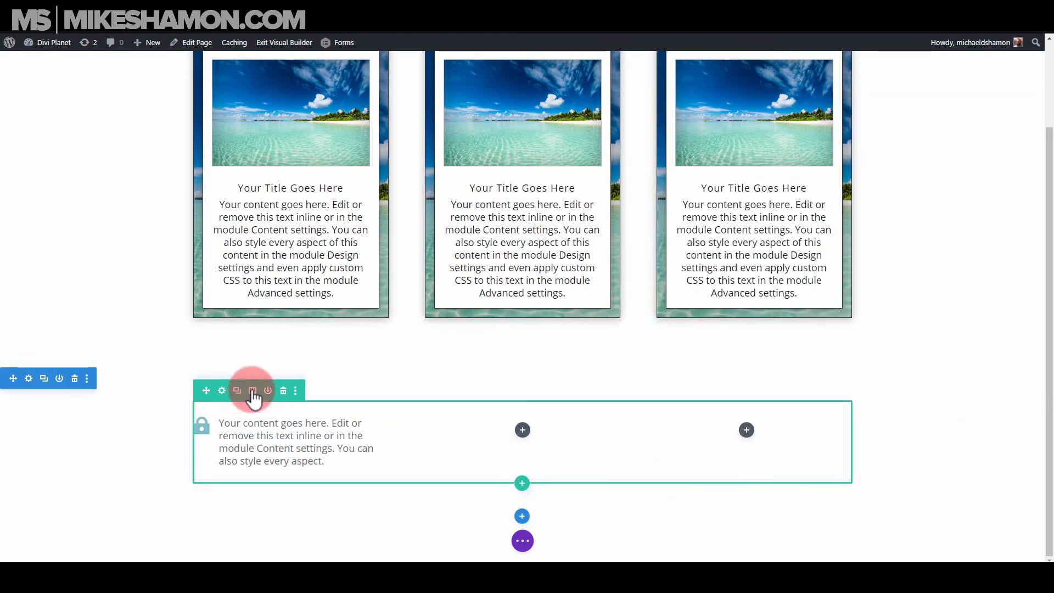
- Change the padlock blurb's row to two equal columns and shorten the blurb's body text to end at "You can also."
click(252, 390)
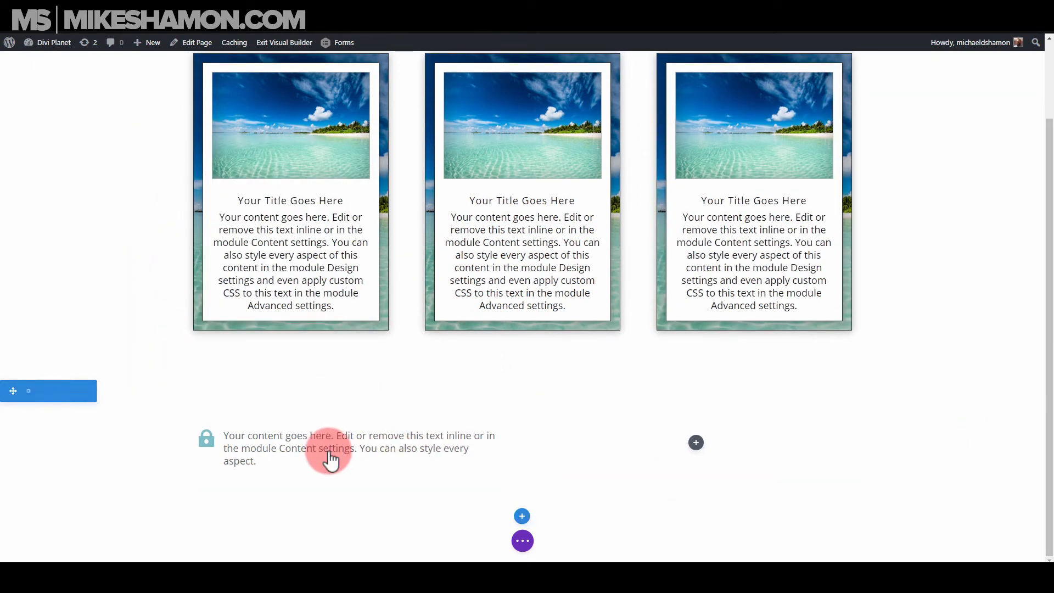
click(330, 436)
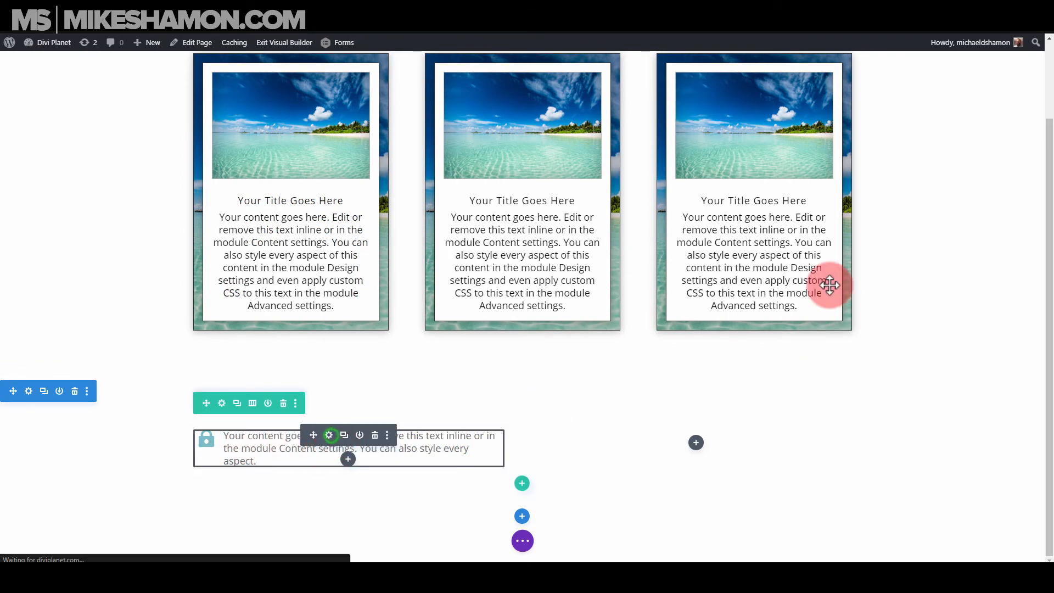
drag(877, 333, 799, 345)
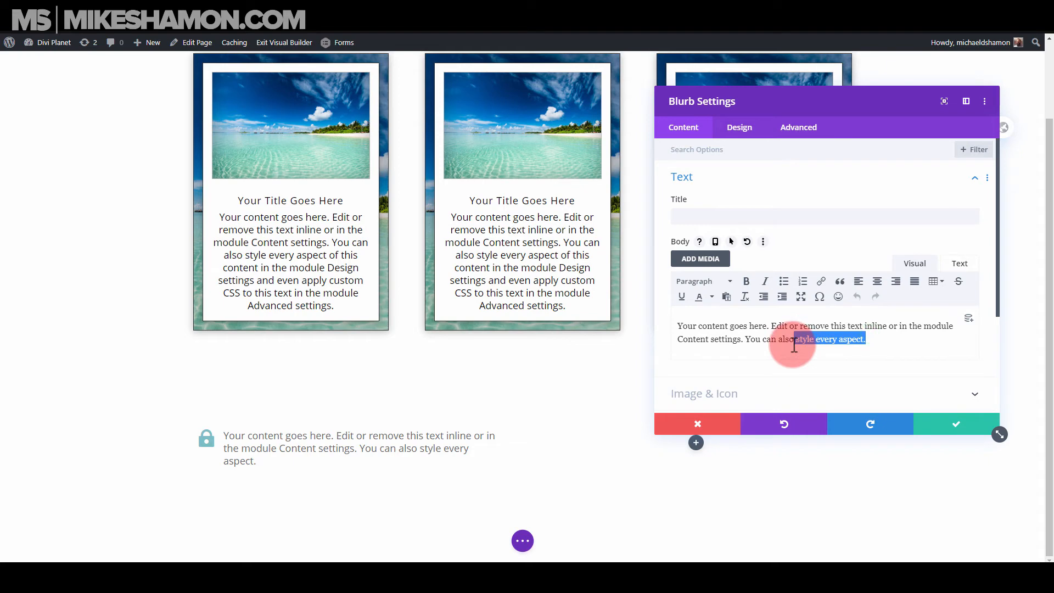
key(BackSpace)
click(954, 425)
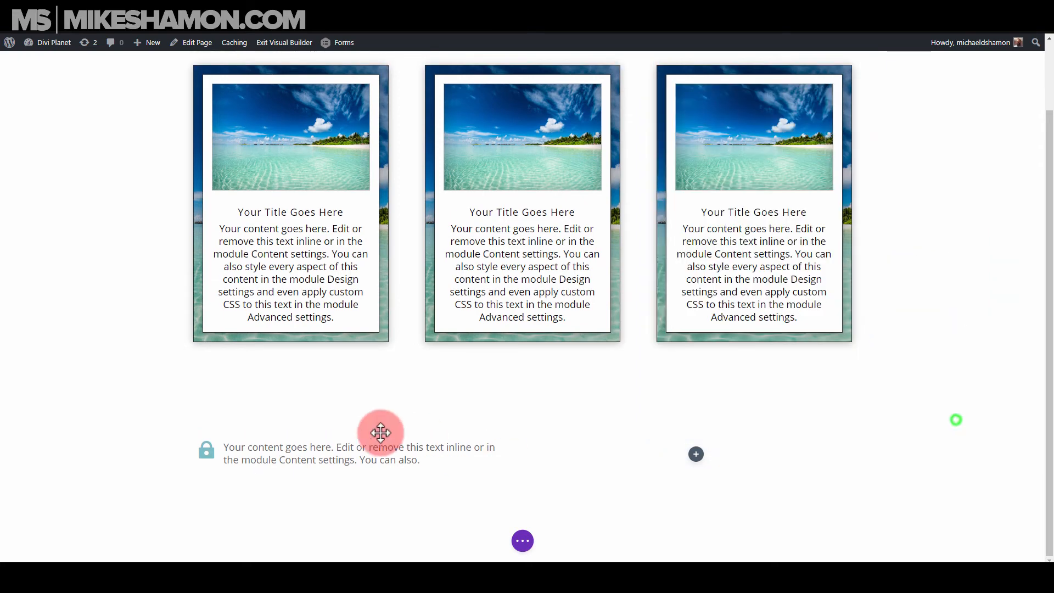
- Set the padlock blurb's body text color to black and save the module
click(329, 446)
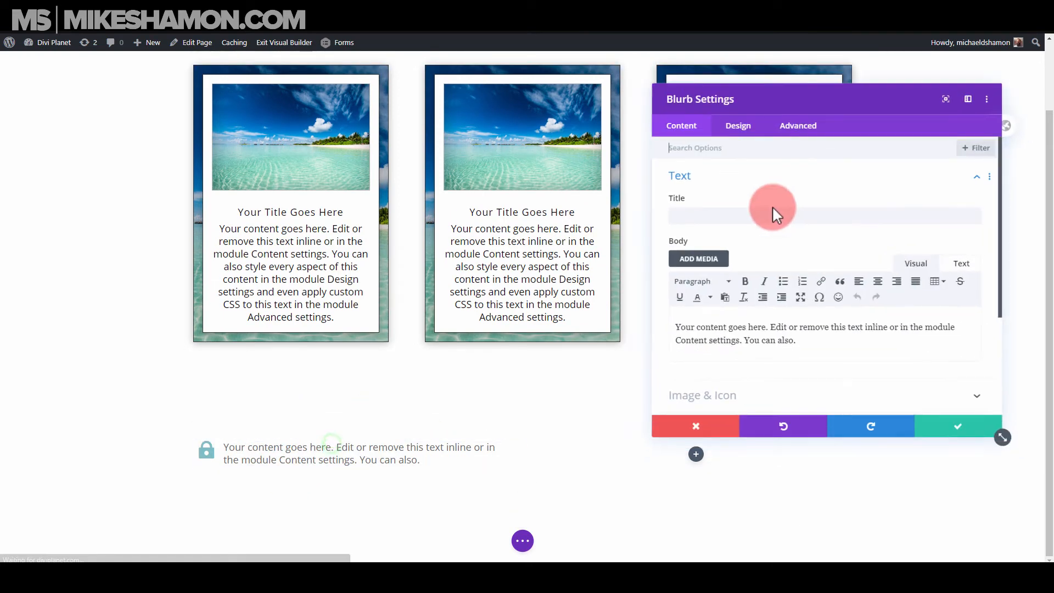
click(740, 127)
scroll(941, 322, down, 3)
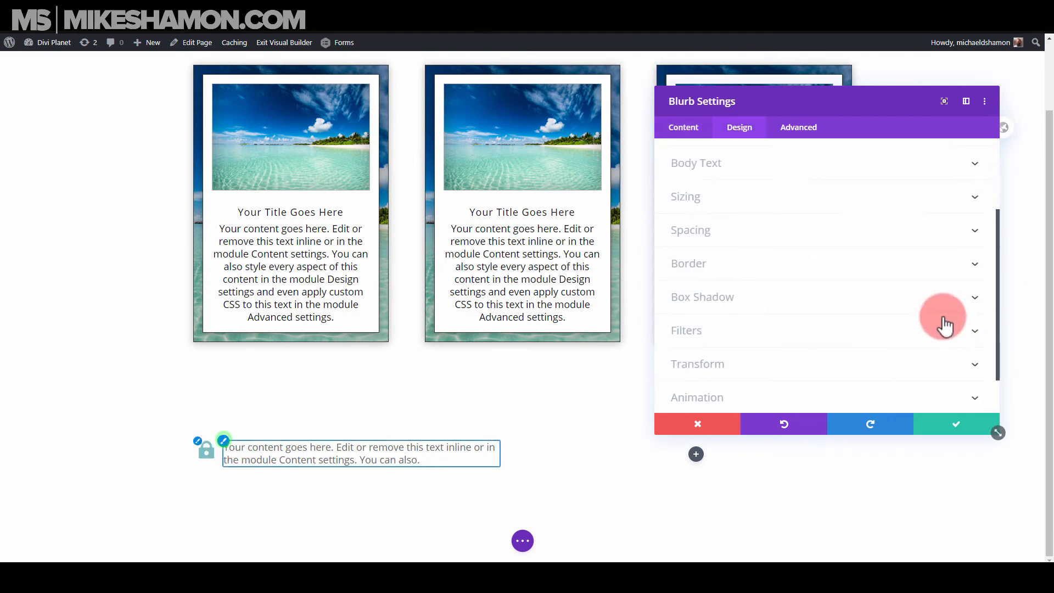
click(692, 163)
click(709, 405)
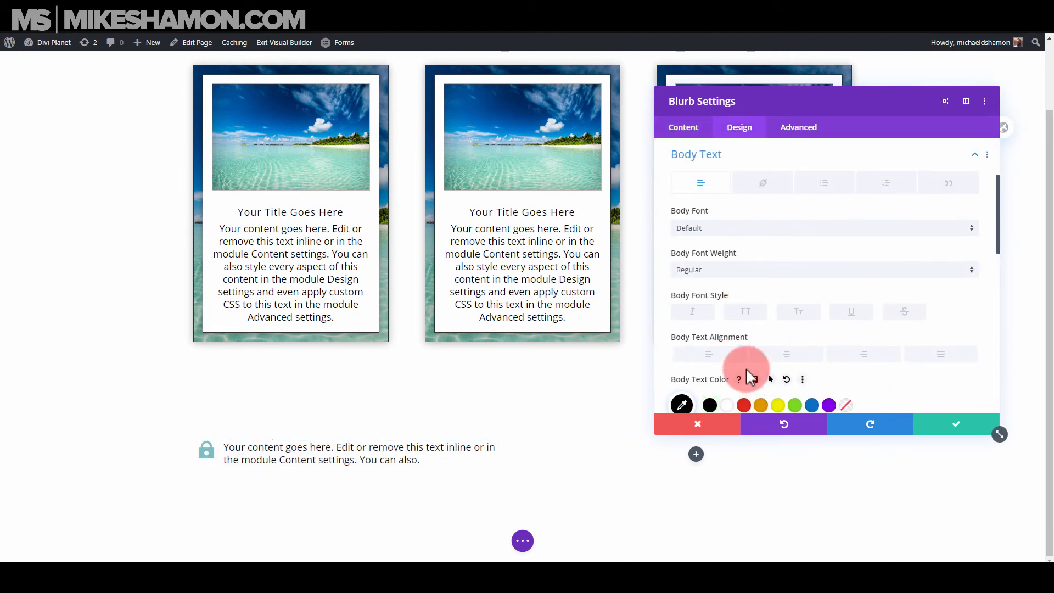
scroll(741, 362, down, 2)
click(939, 431)
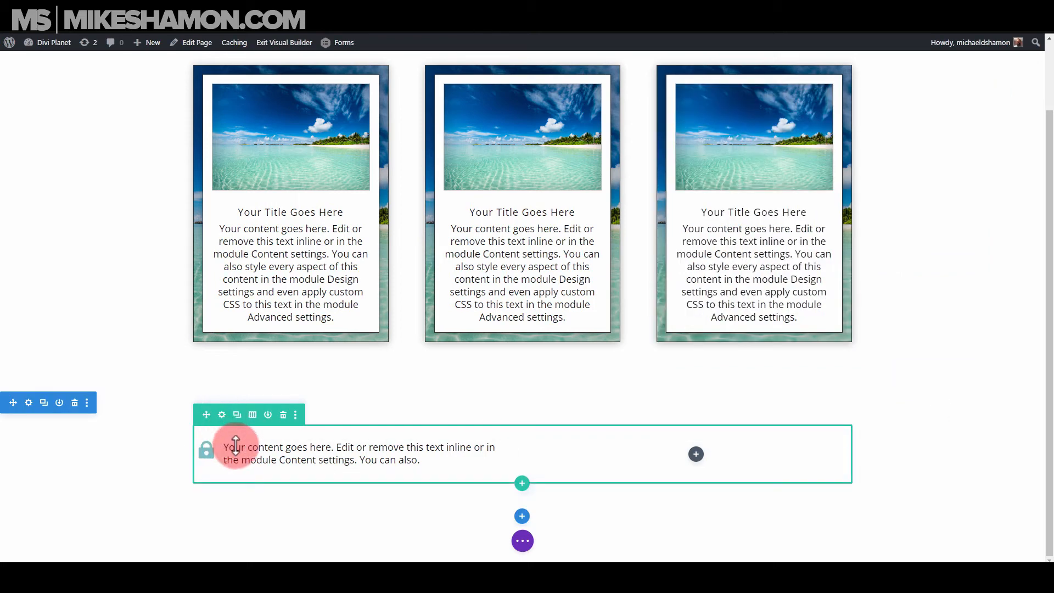
click(222, 415)
click(683, 226)
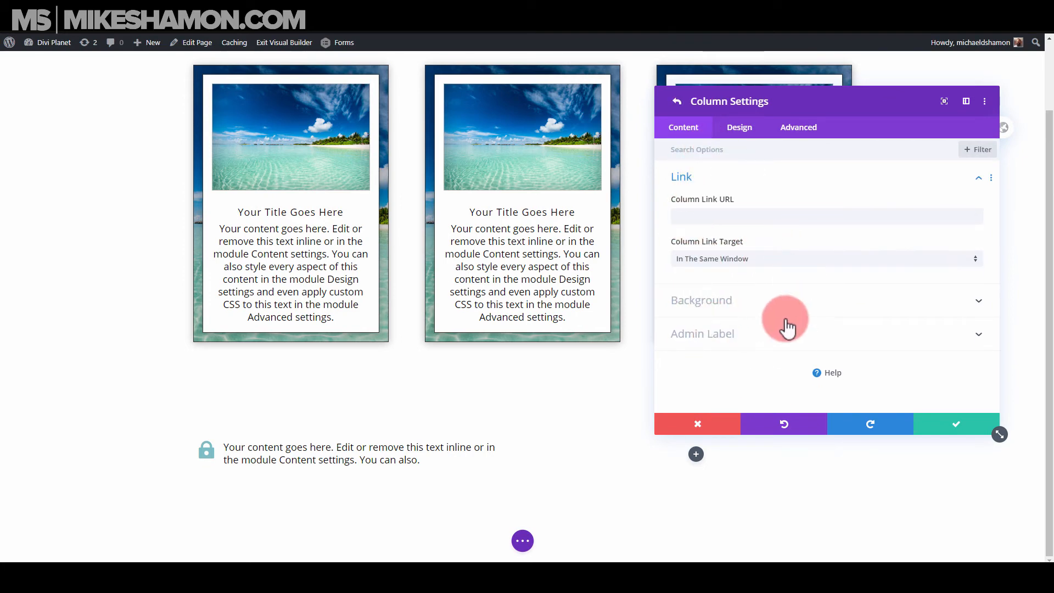
click(786, 302)
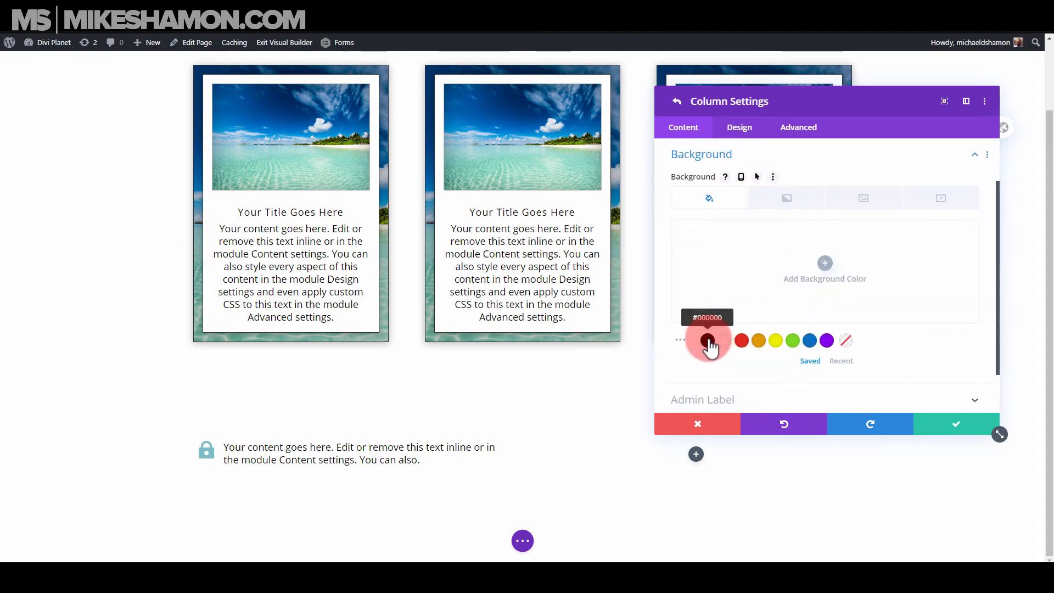
click(708, 341)
click(667, 425)
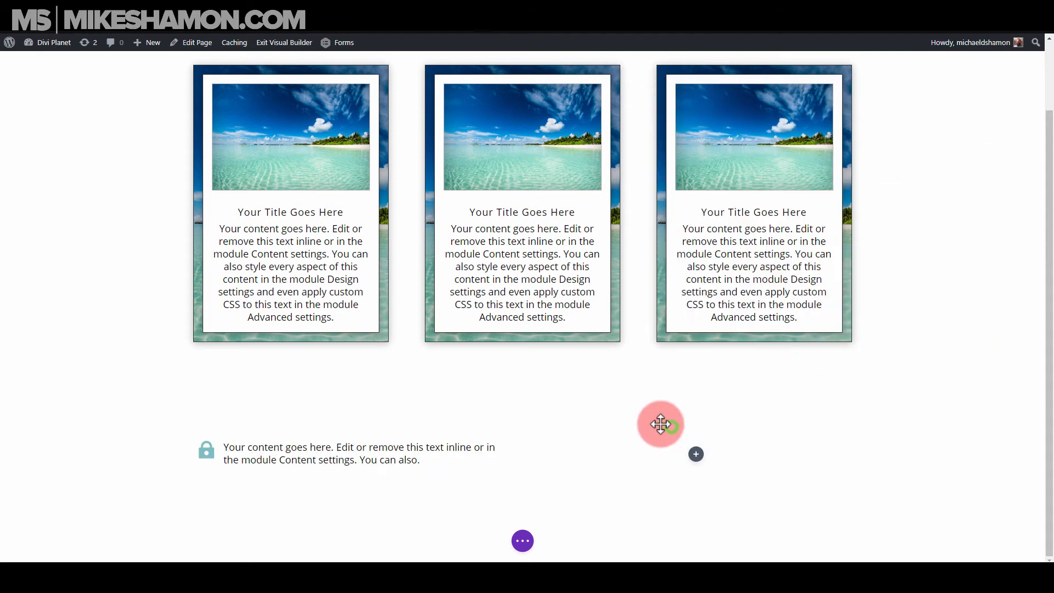
- Give the padlock blurb a medium gray background color and save the module
click(329, 447)
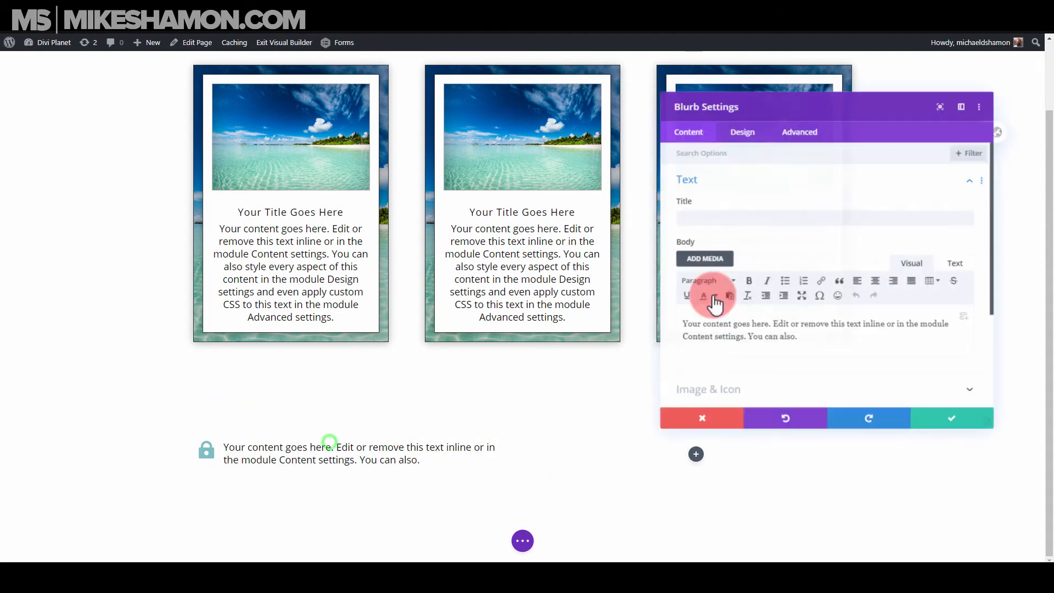
scroll(694, 367, down, 3)
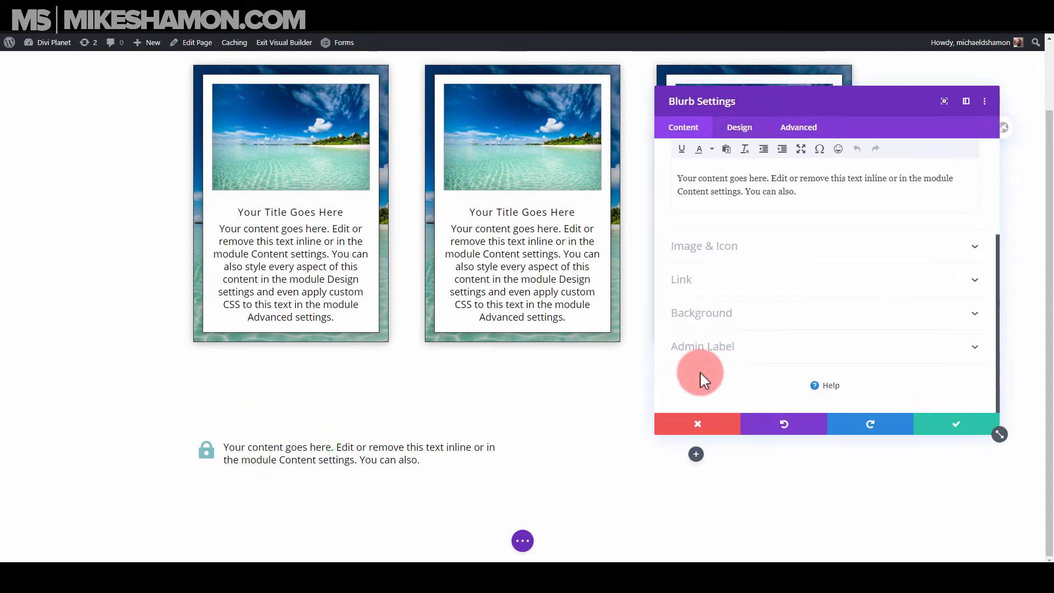
click(762, 315)
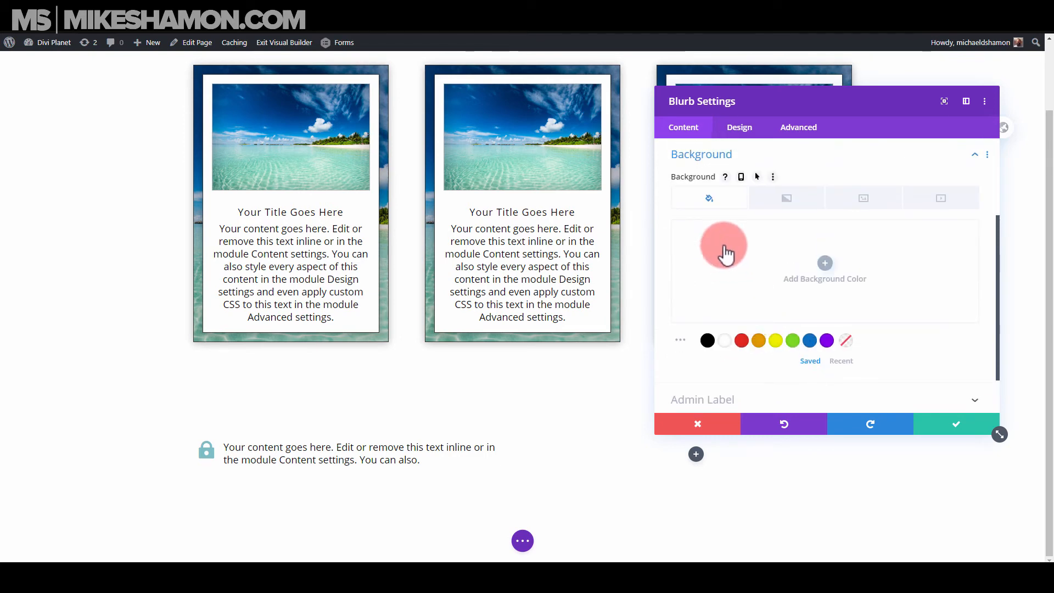
click(707, 342)
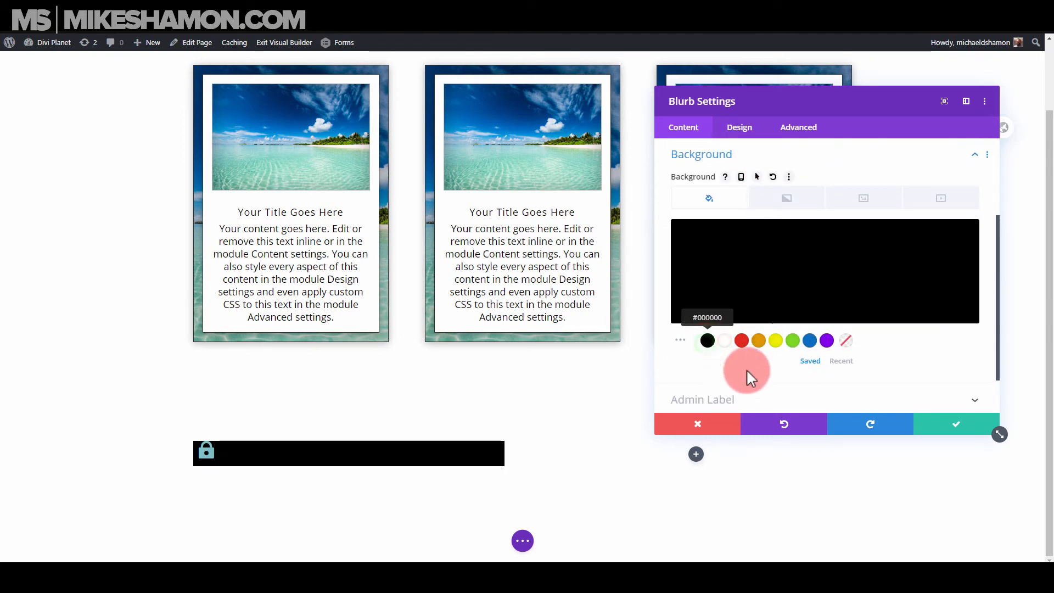
click(673, 257)
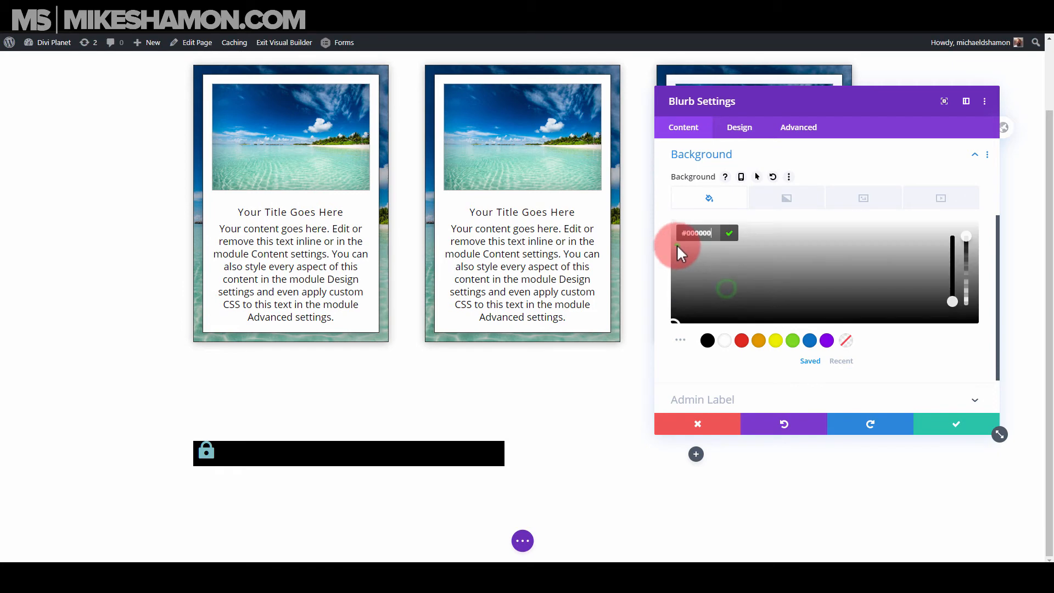
click(676, 245)
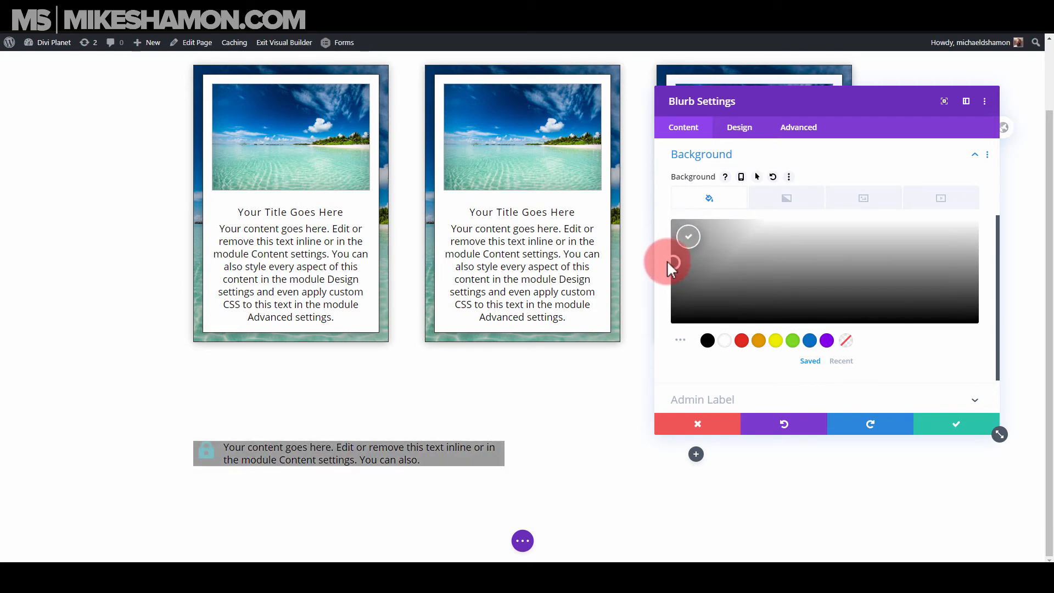
click(666, 268)
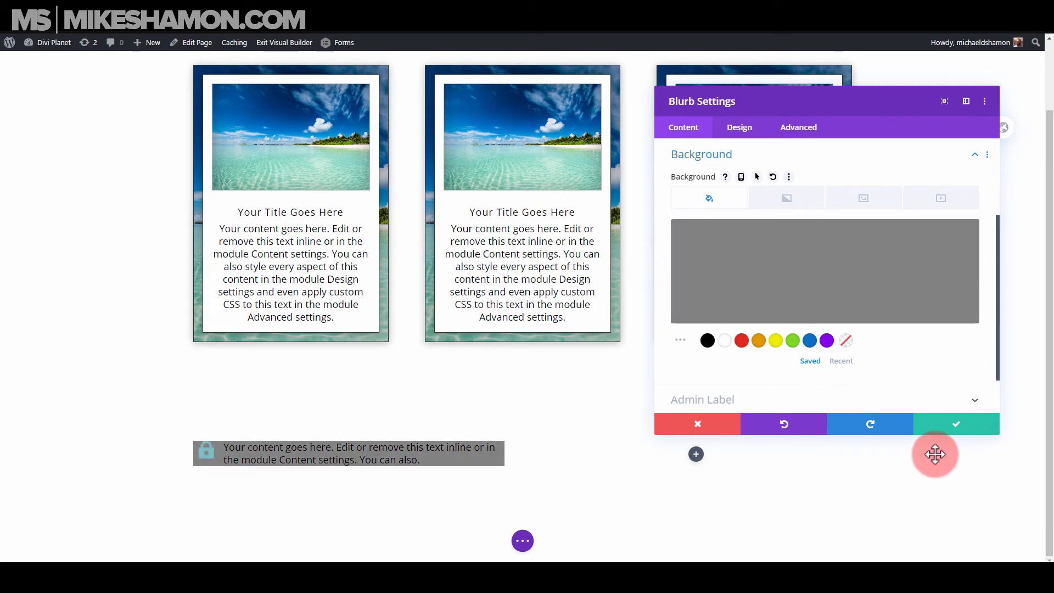
click(942, 432)
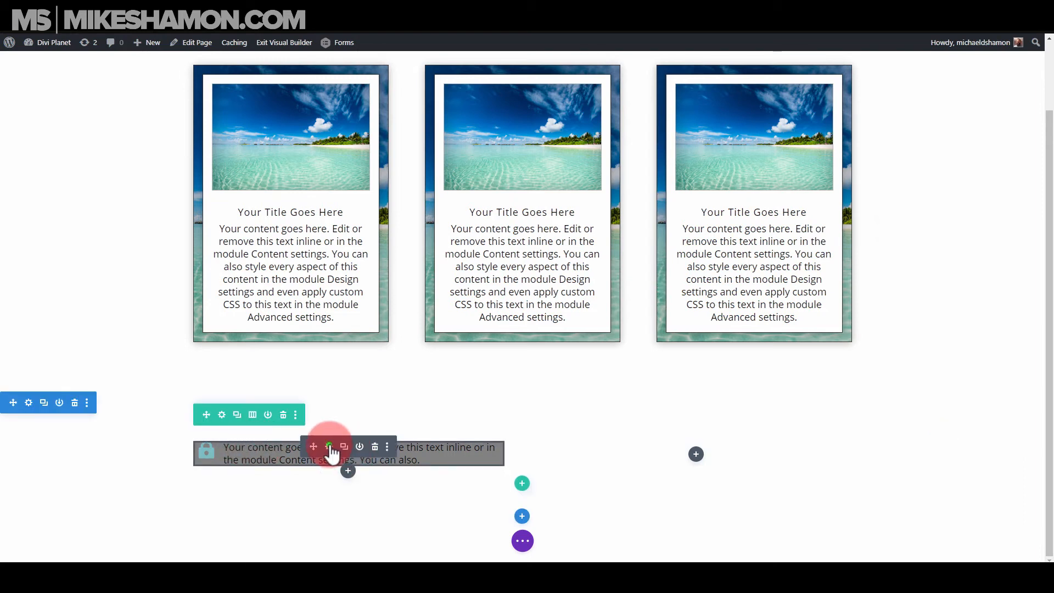
- Set the padlock blurb's margin and padding to 0px on all sides, linking the opposite sides
click(328, 446)
click(741, 132)
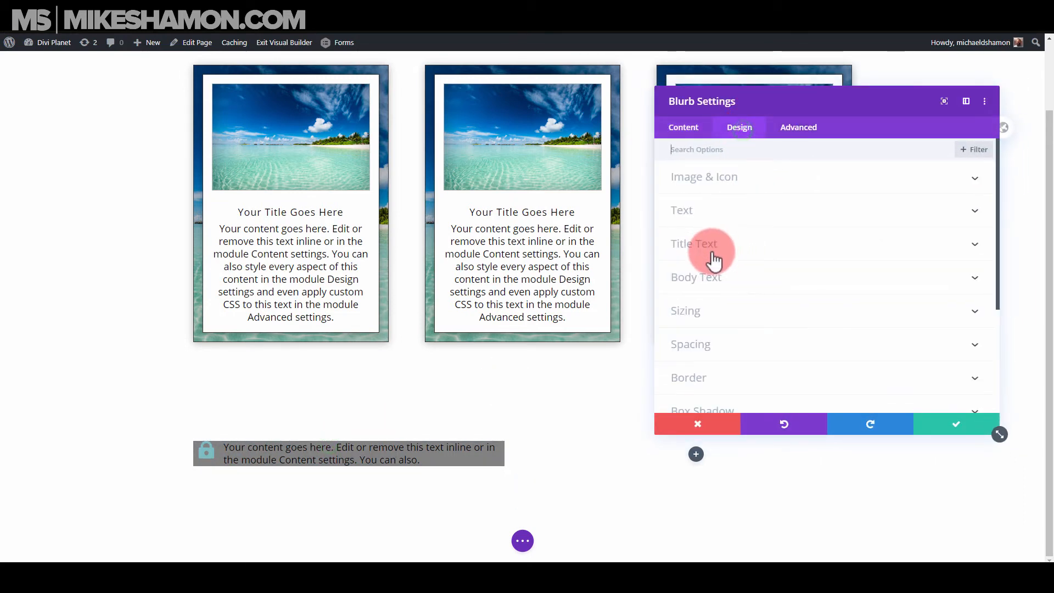
click(734, 343)
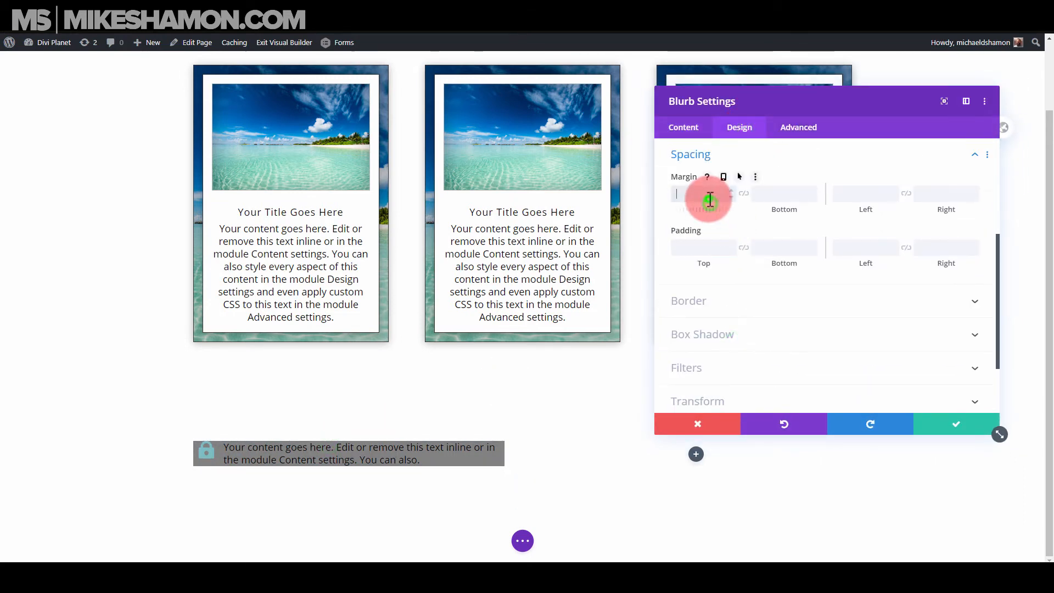
click(743, 193)
click(743, 248)
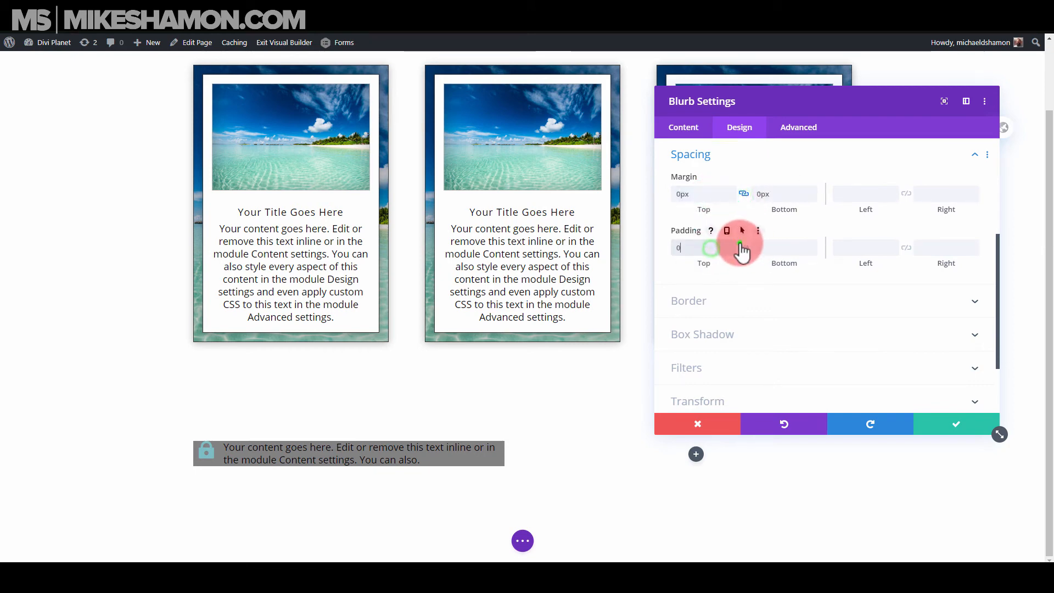
click(859, 248)
text(0)
click(906, 248)
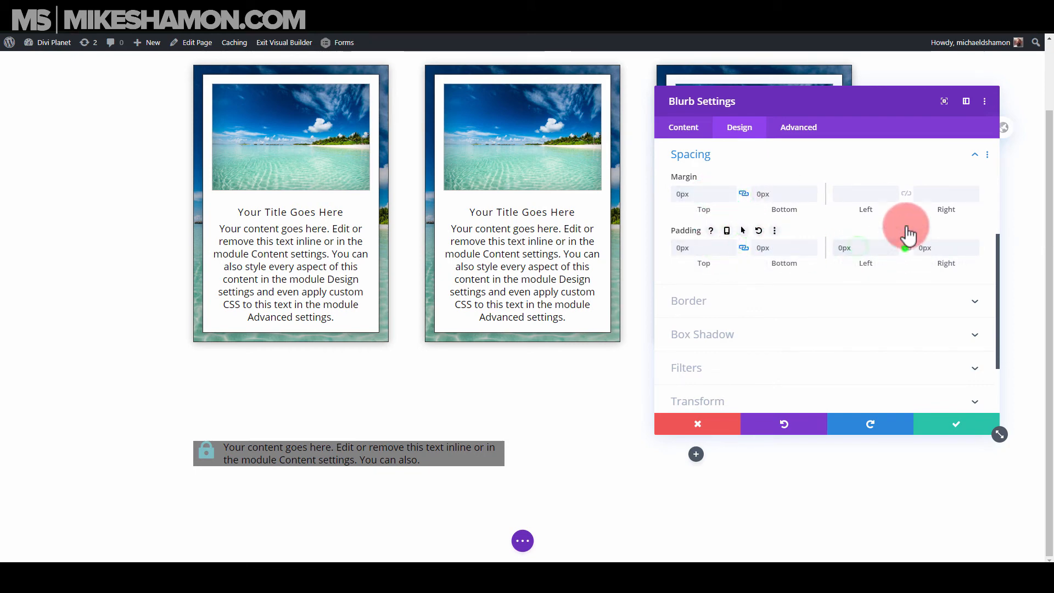
click(907, 193)
- Set the padlock blurb's padding to 12px on the top, bottom, left and right
click(704, 247)
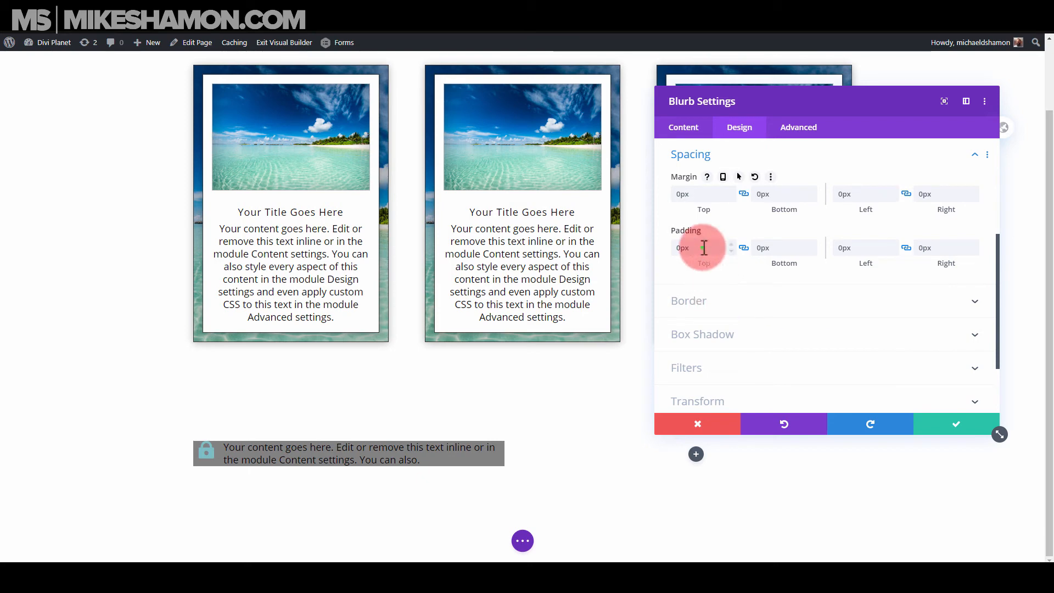
text(16)
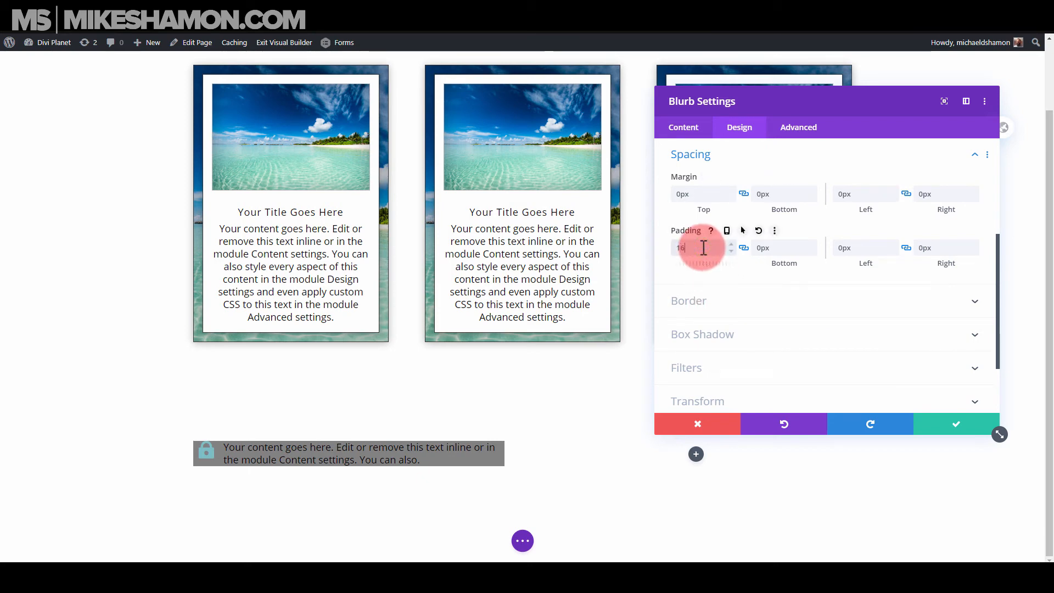
text(px)
drag(706, 251, 640, 254)
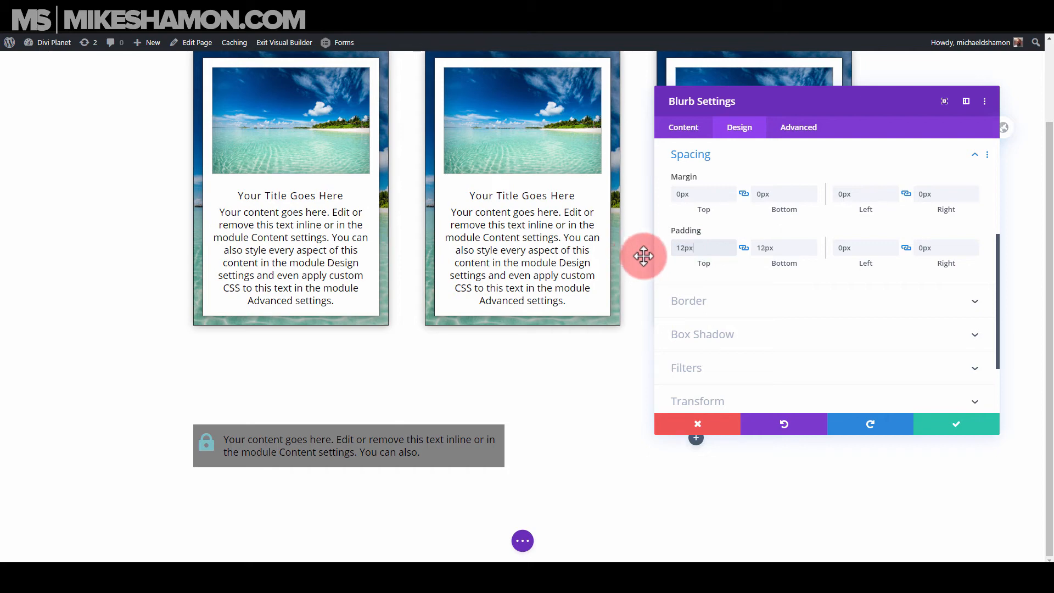
click(860, 247)
text(12px)
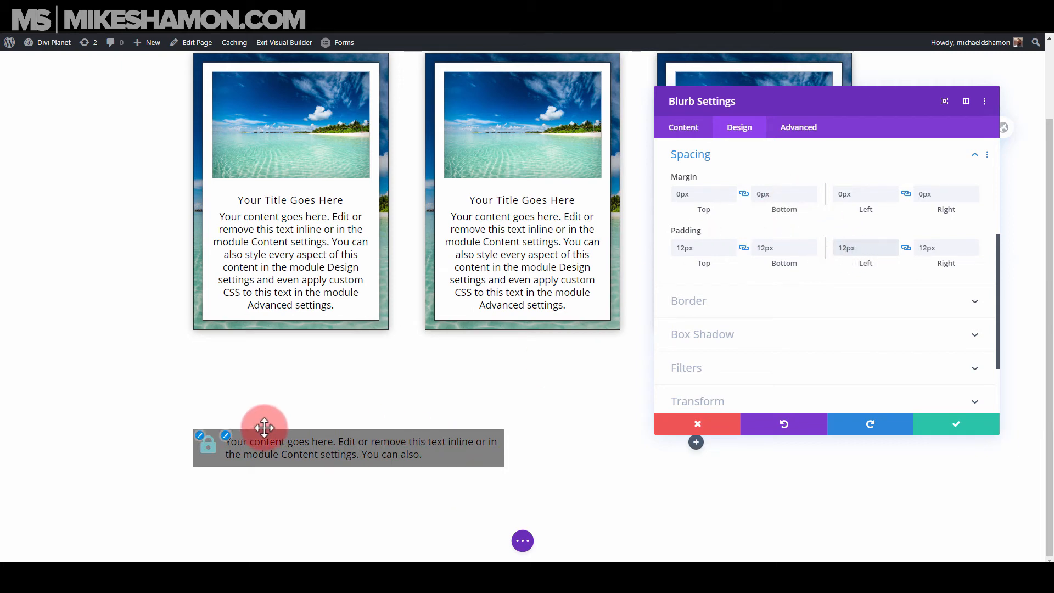
- Make the padlock blurb's body text white with a Semi Bold font weight
click(230, 442)
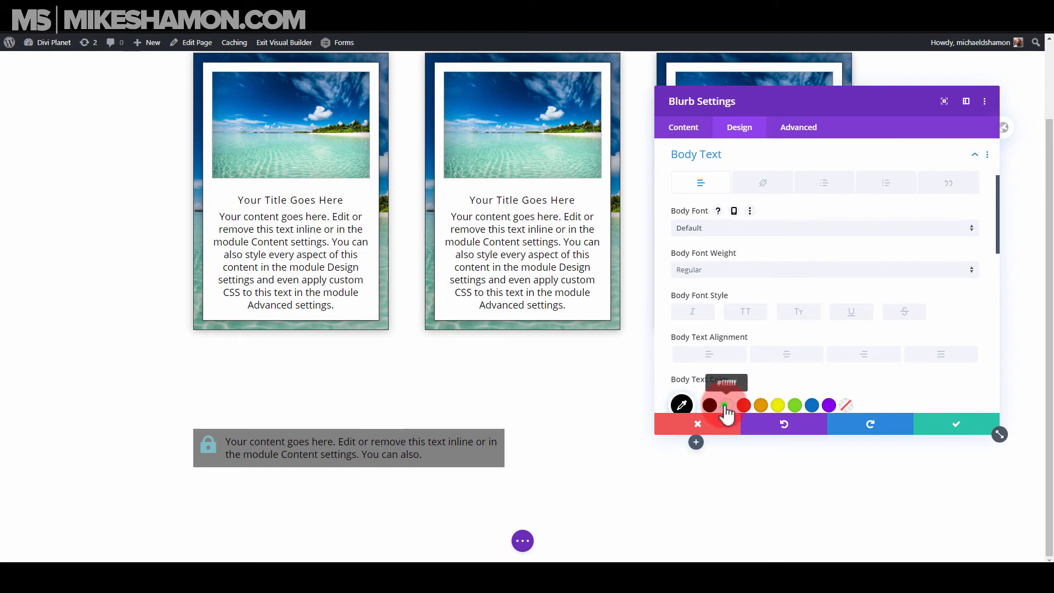
click(725, 406)
click(708, 277)
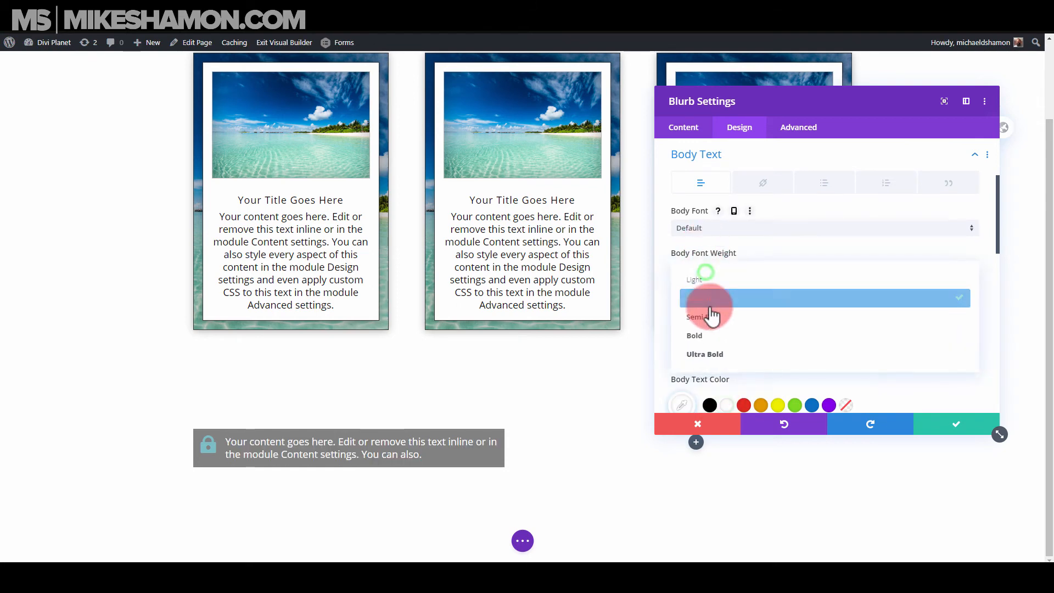
click(707, 298)
click(710, 282)
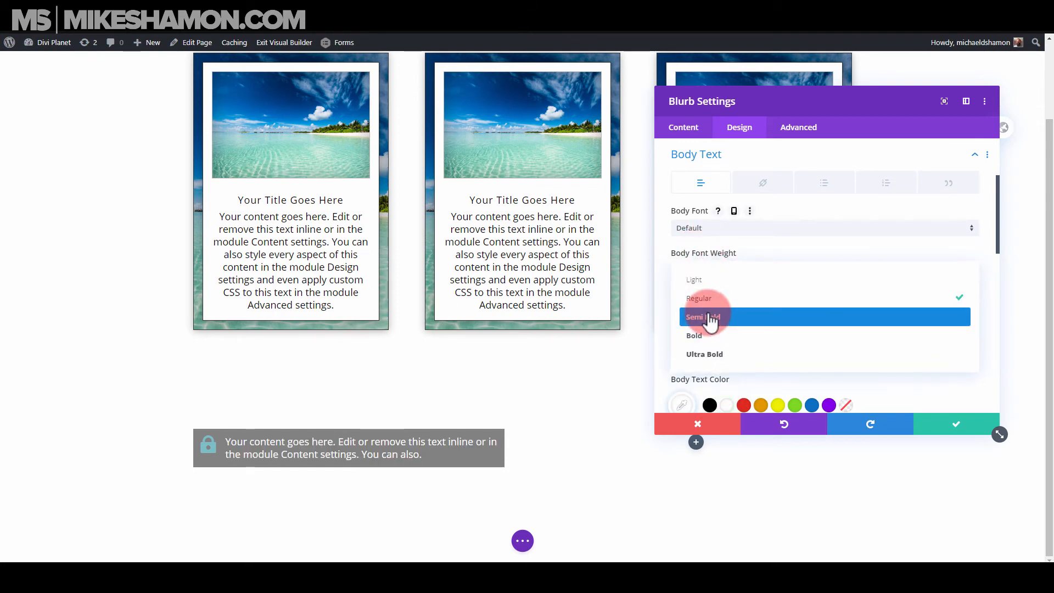
click(703, 317)
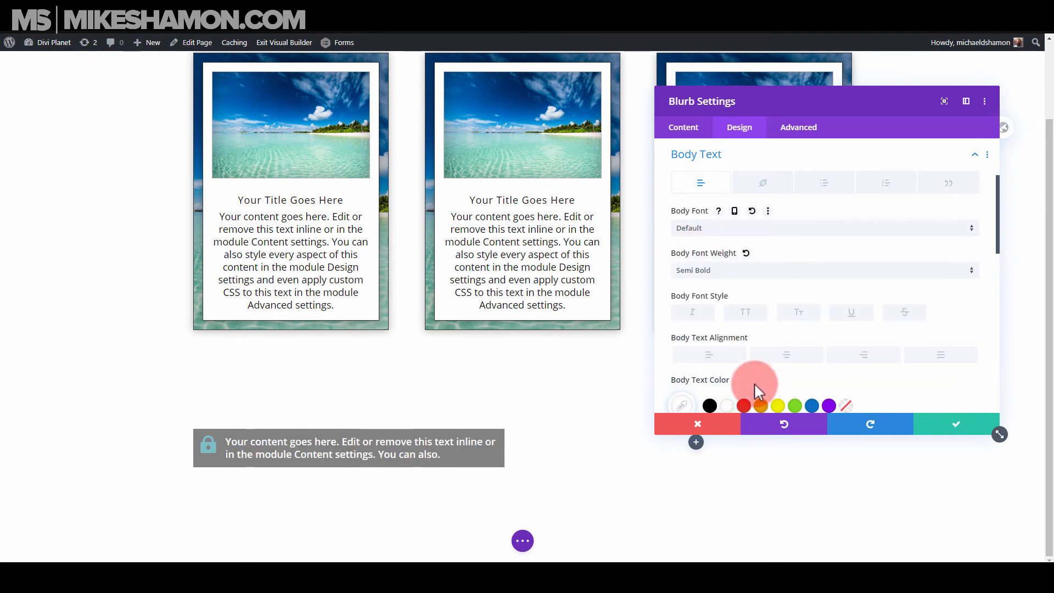
- Color the padlock icon yellow, enable a custom icon font size of 41px, and save the module
click(208, 444)
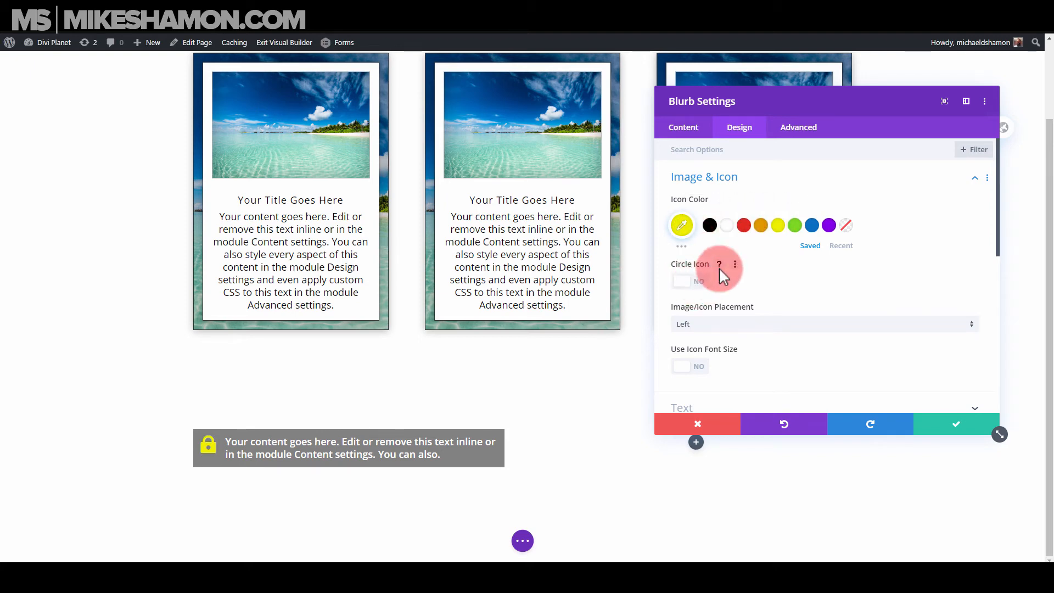
click(708, 367)
scroll(811, 307, down, 3)
drag(824, 318, 742, 340)
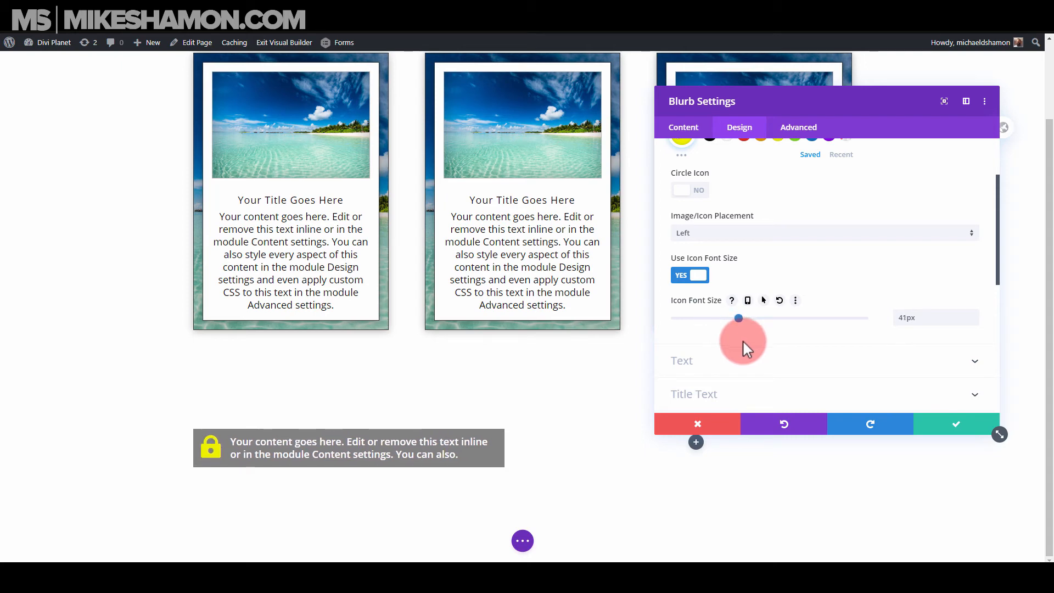
click(943, 424)
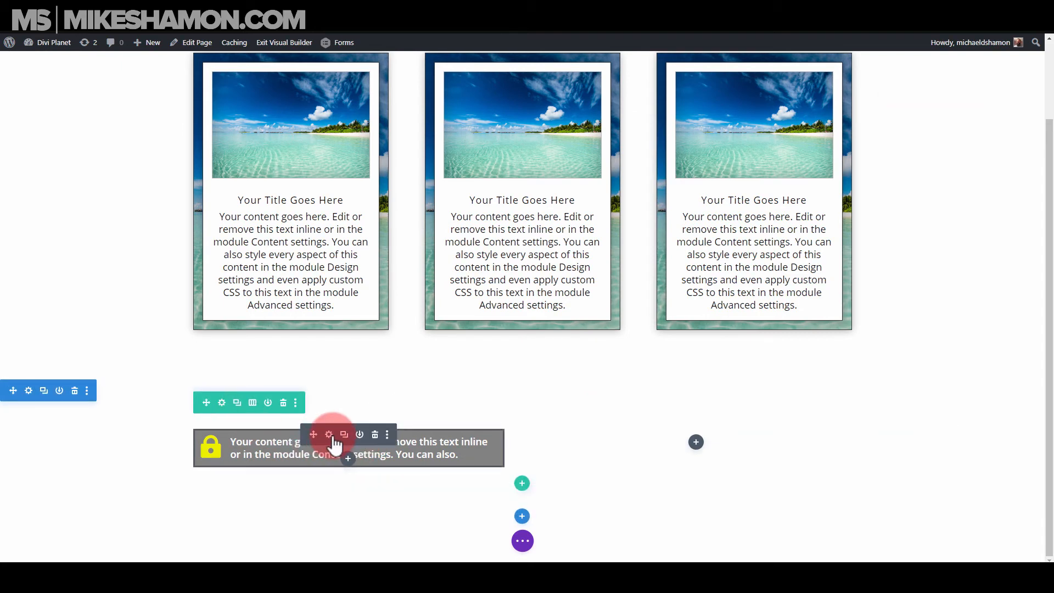
- Apply the hard-edged body text shadow with 0.08em horizontal and vertical lengths and 0em blur to the padlock blurb, and save the module
click(328, 434)
click(741, 128)
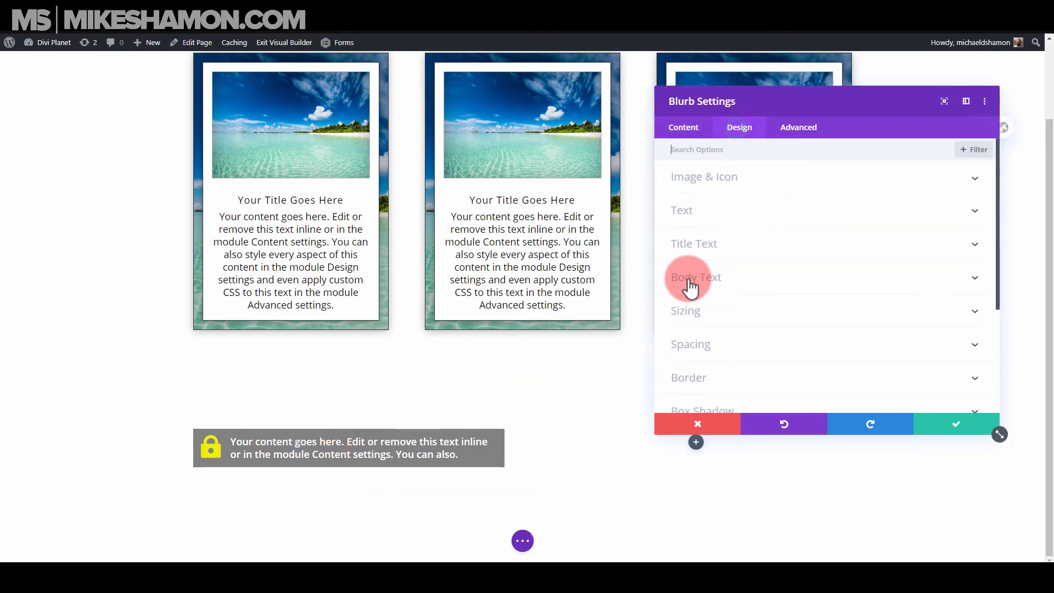
click(691, 283)
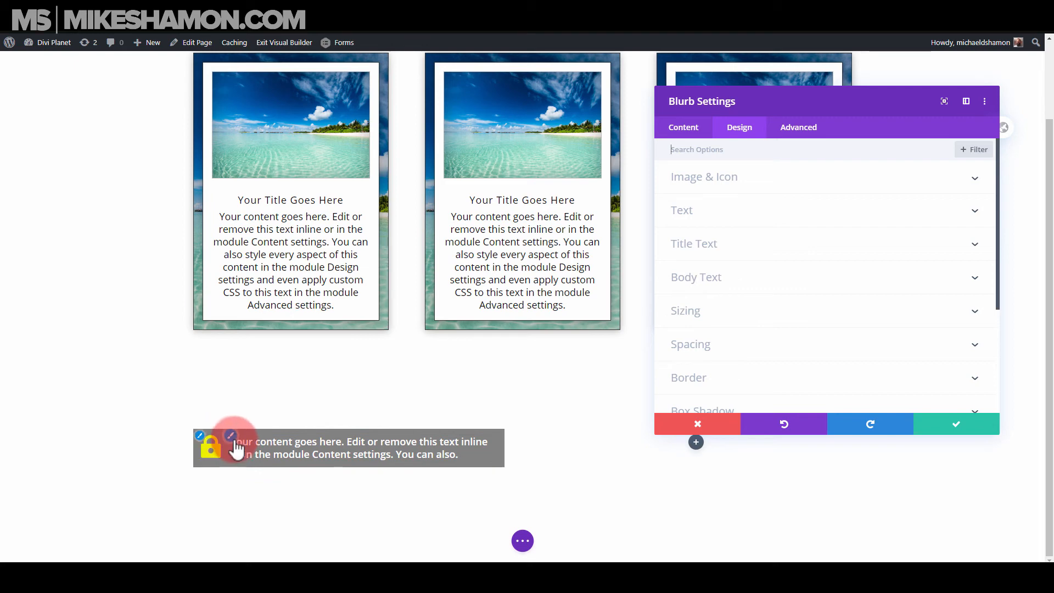
scroll(864, 367, down, 6)
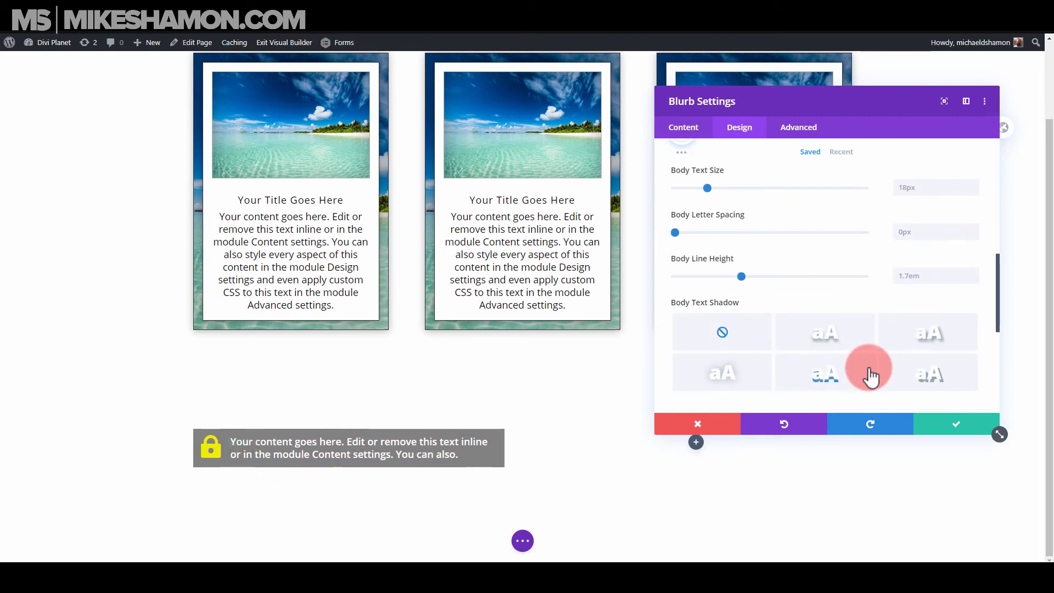
scroll(894, 318, up, 2)
click(915, 295)
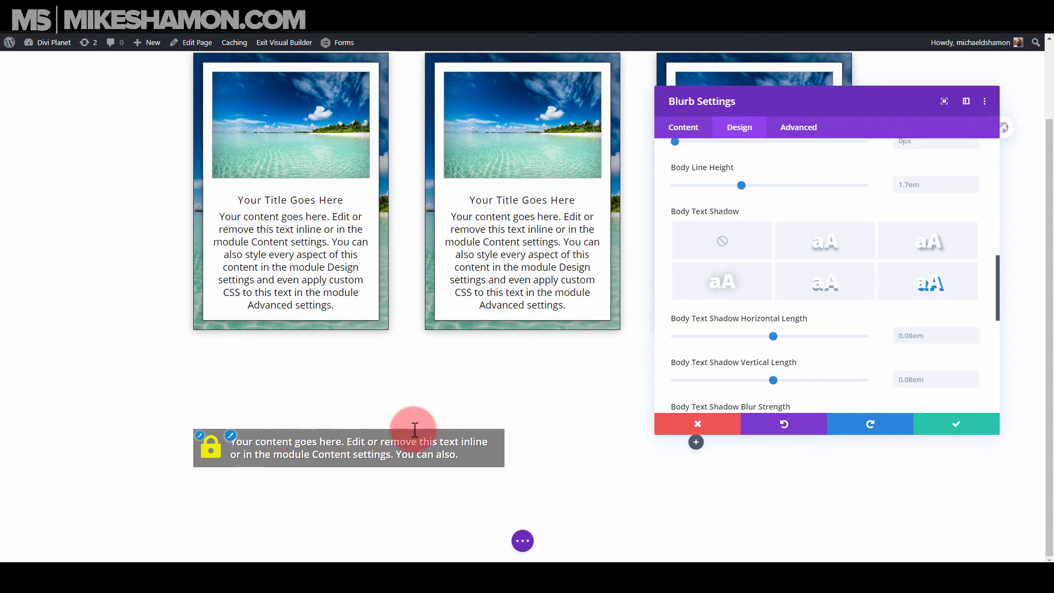
scroll(755, 337, down, 2)
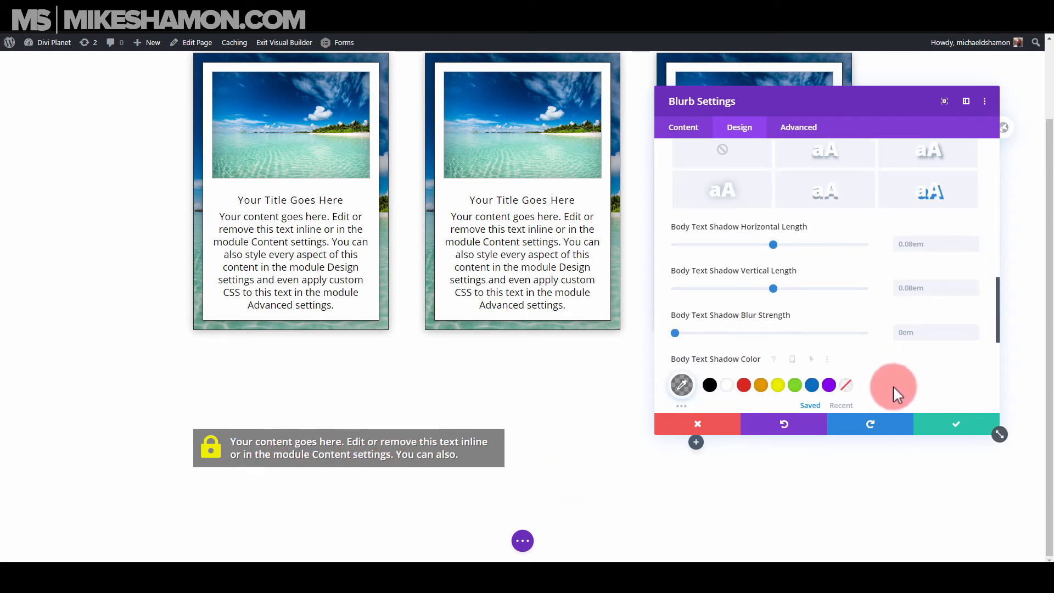
click(930, 430)
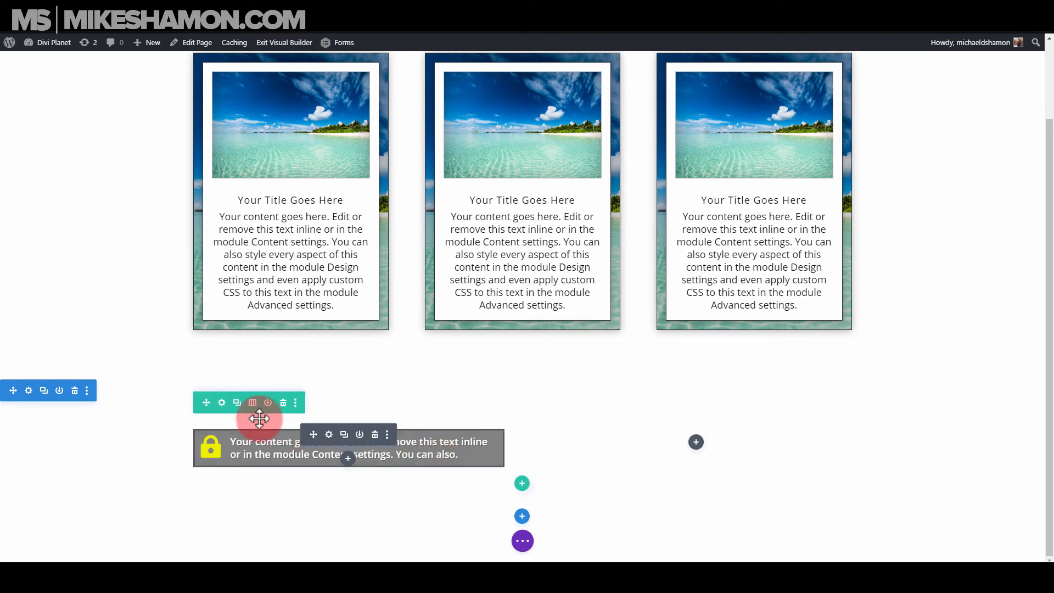
- Add a one-column row below the padlock blurb's row and move a duplicate of the padlock blurb into it
click(519, 481)
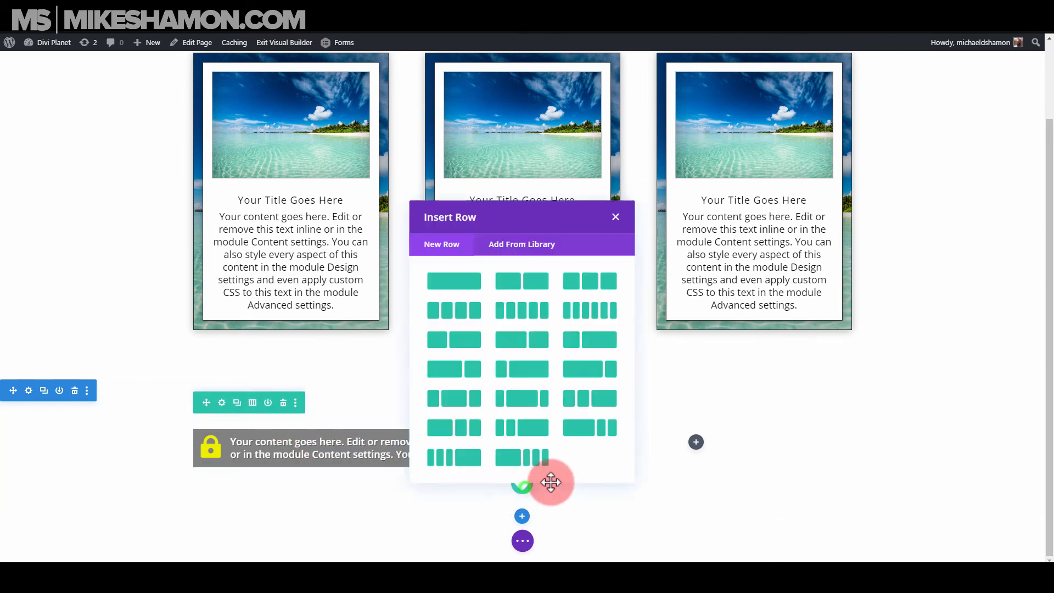
click(470, 278)
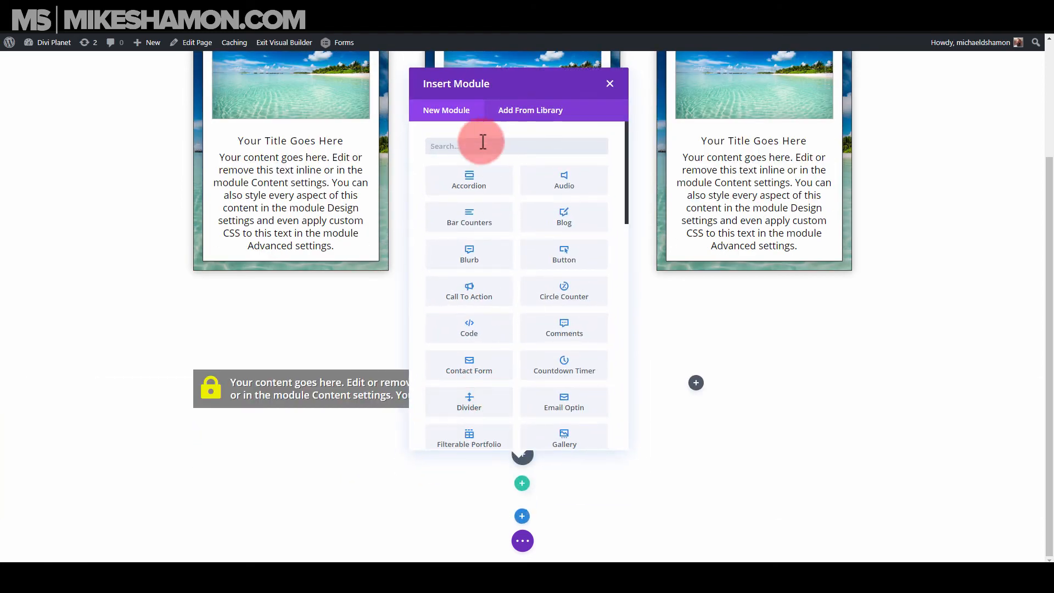
click(513, 147)
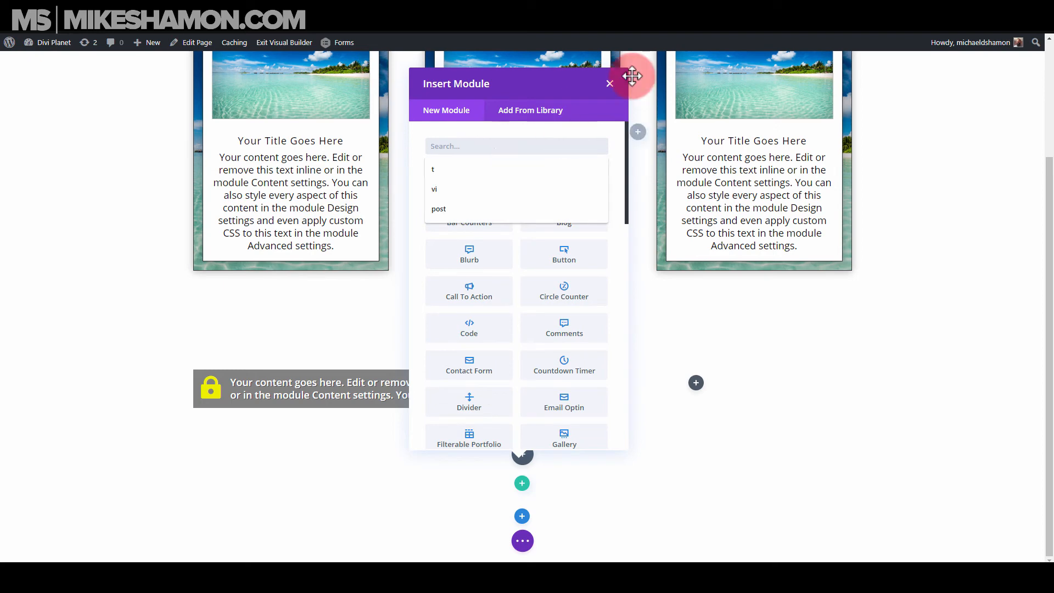
click(609, 83)
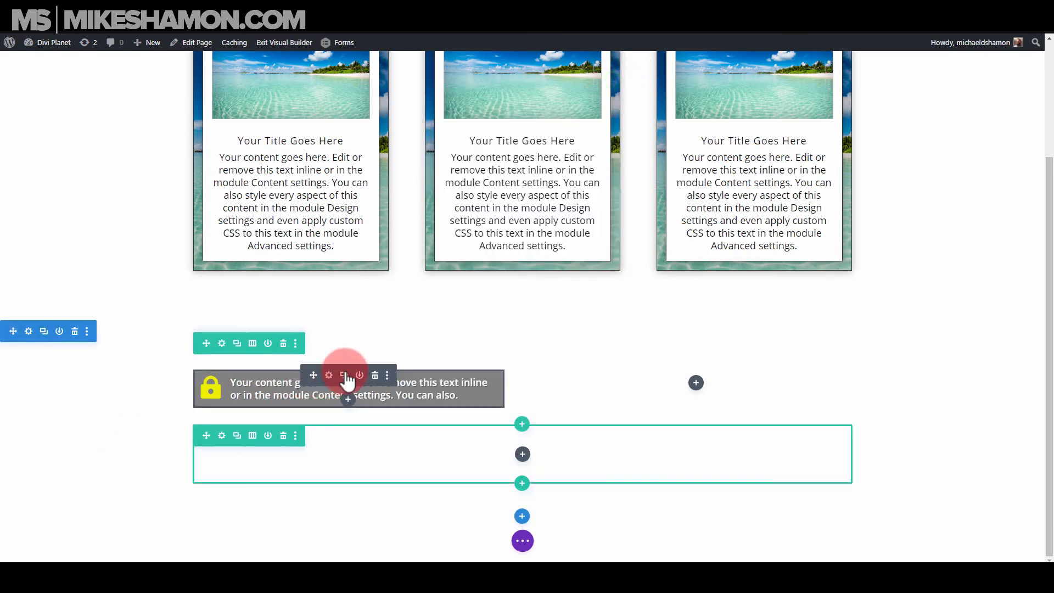
click(344, 375)
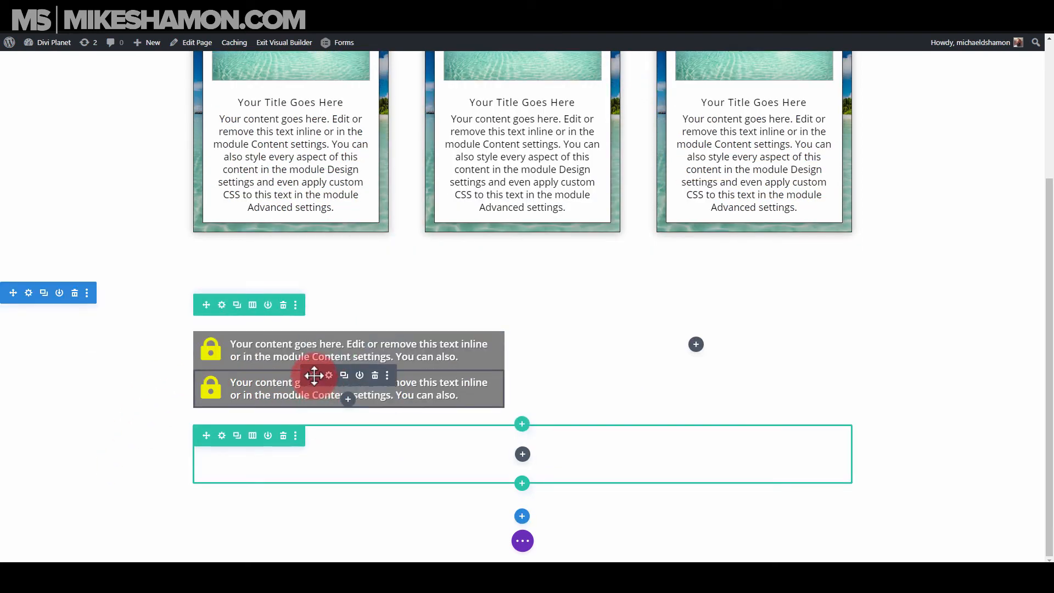
drag(314, 375, 586, 495)
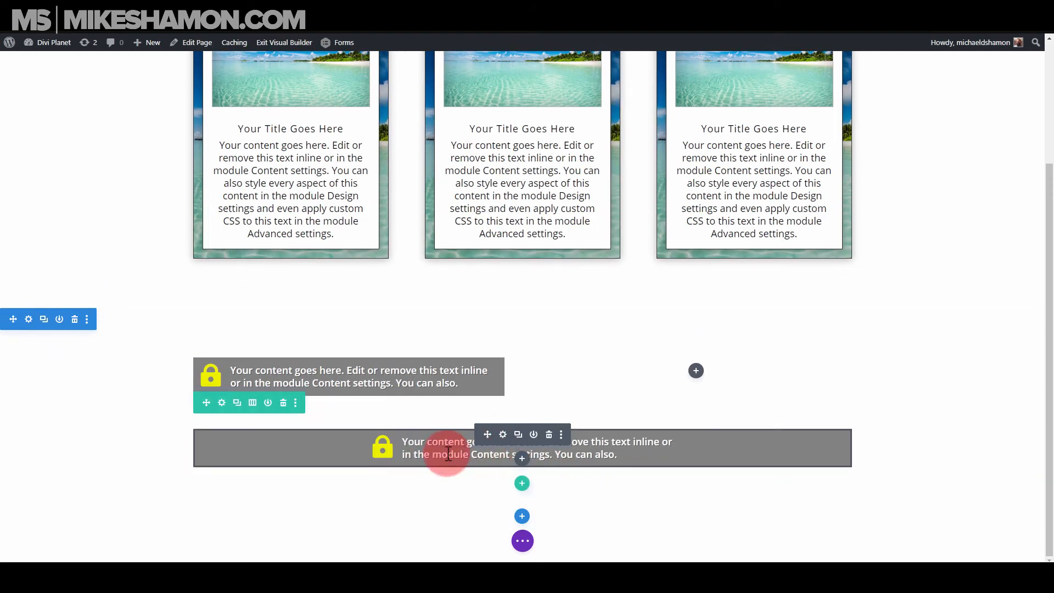
- Set the content width of the padlock blurb in the one-column row to 100% and save the module
click(503, 435)
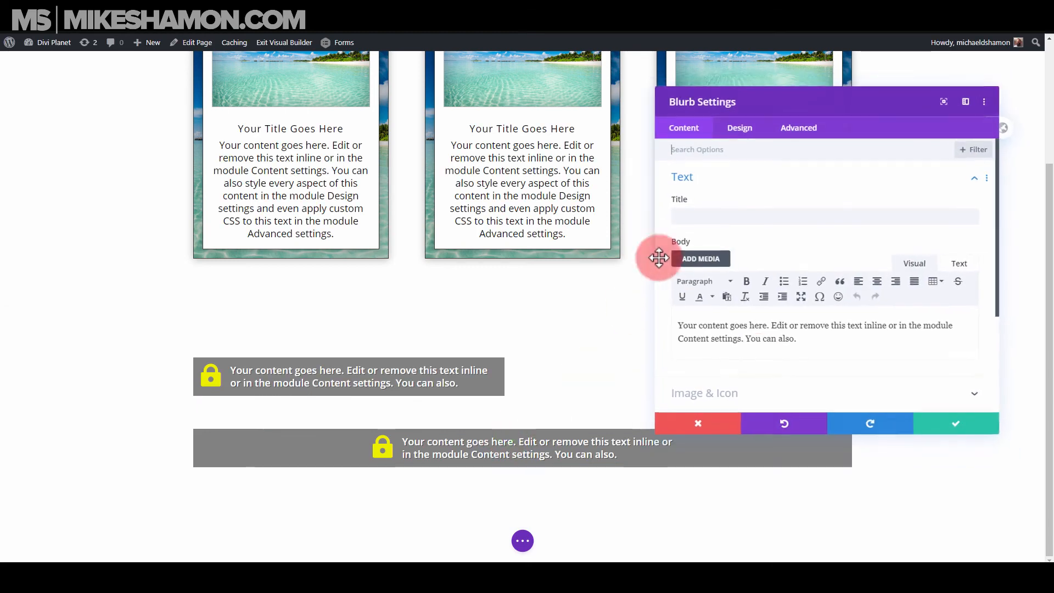
click(741, 131)
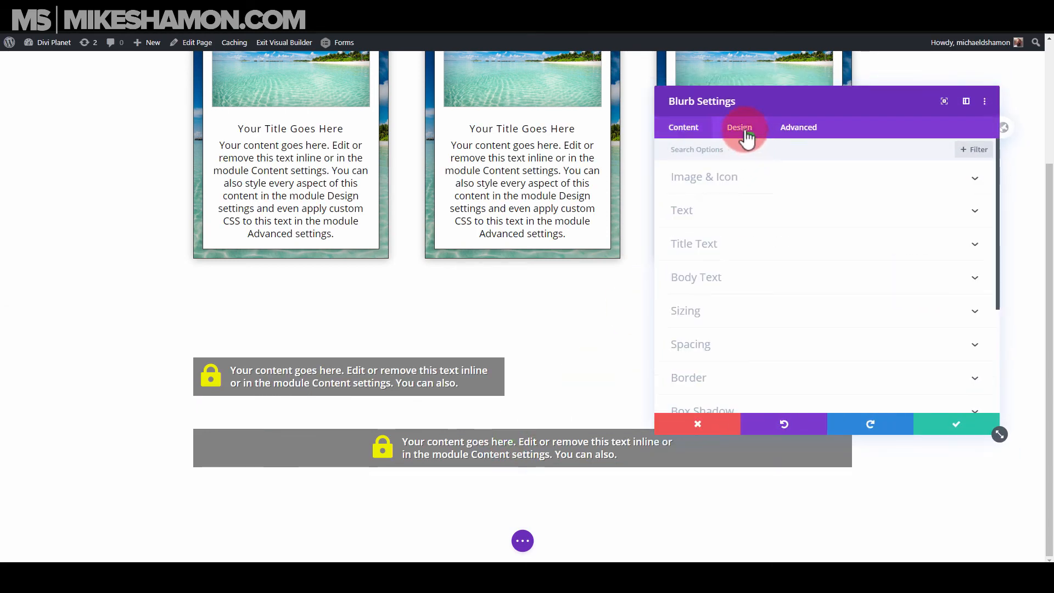
click(724, 310)
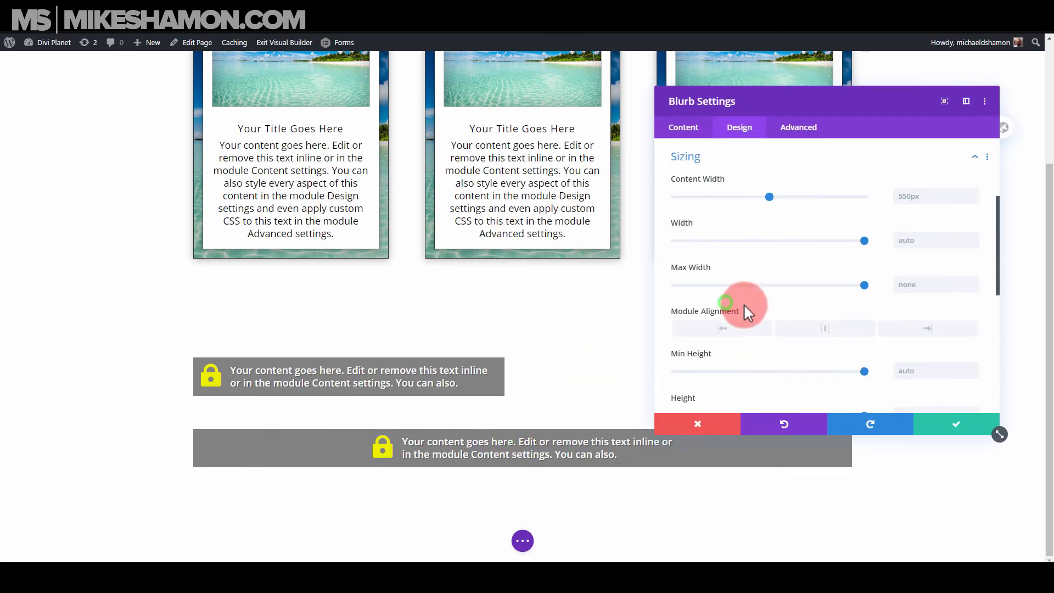
drag(775, 192, 865, 196)
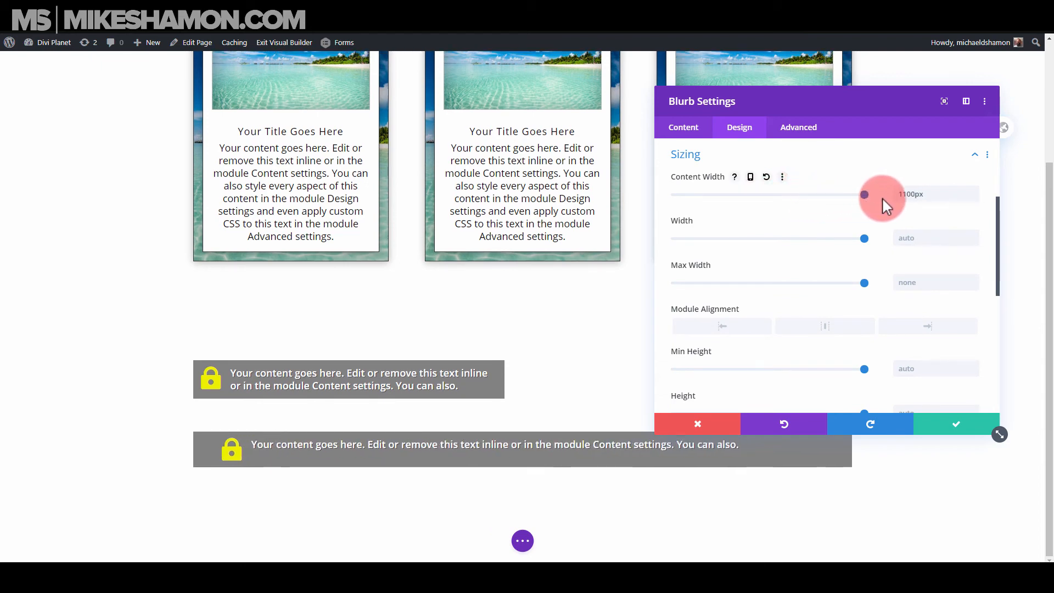
click(910, 194)
text(100px%)
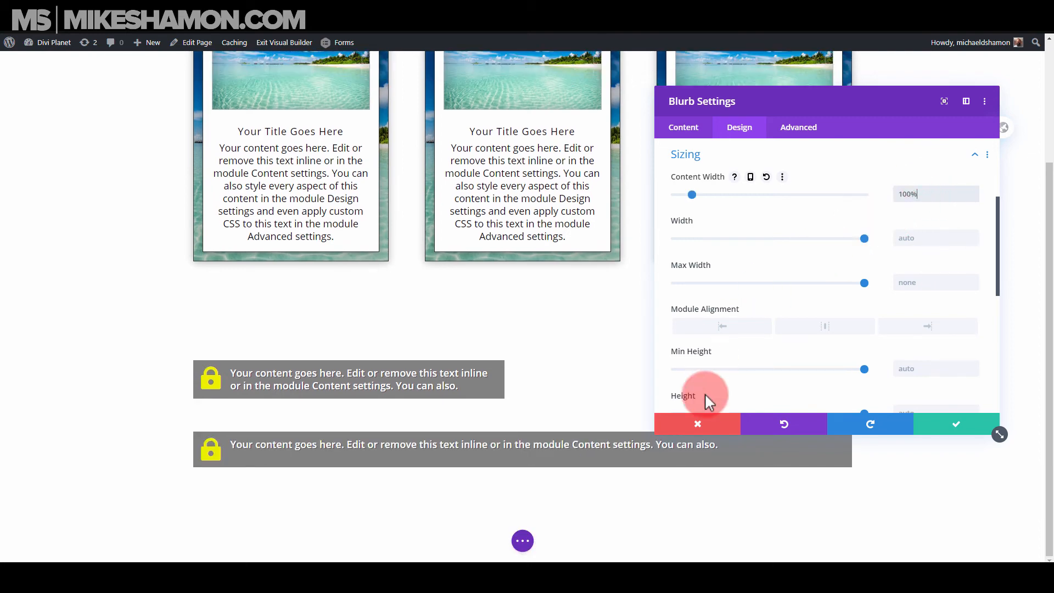
click(941, 433)
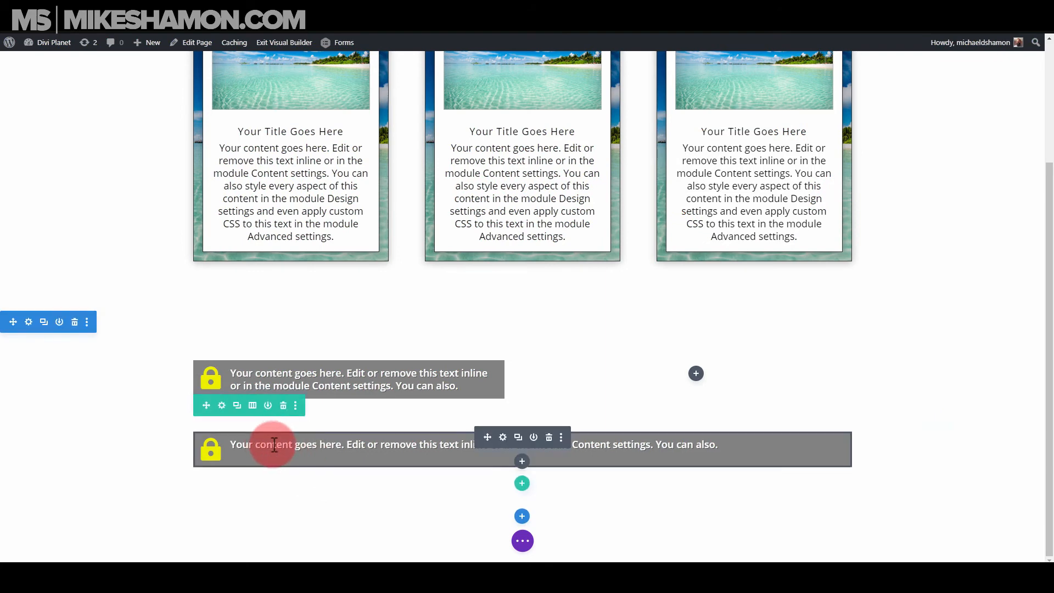
- Set the full-width padlock blurb's body line height to 2.3em
click(743, 124)
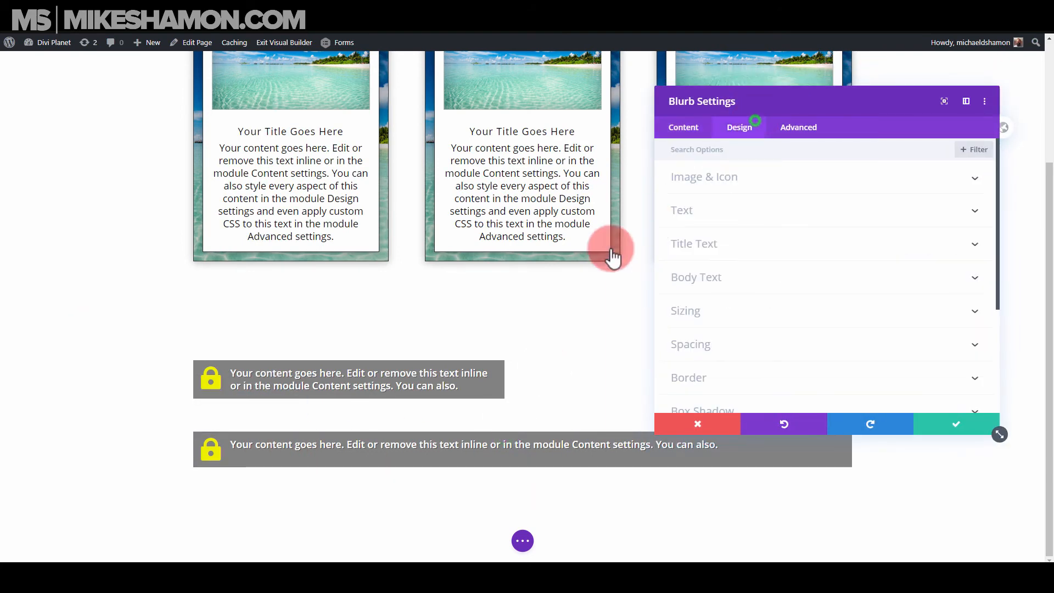
scroll(775, 316, down, 3)
scroll(741, 299, up, 3)
click(734, 283)
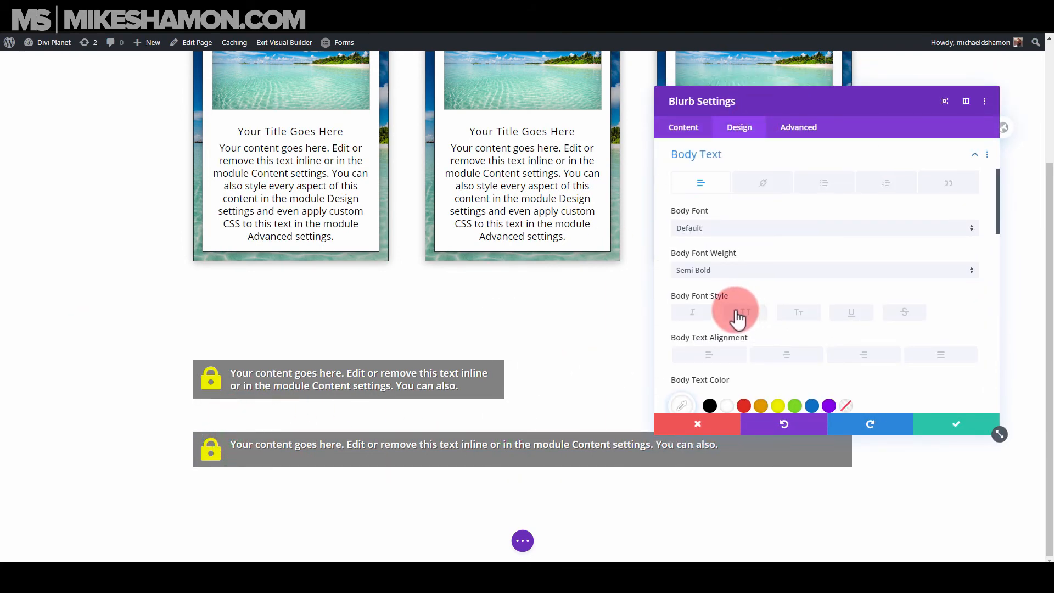
scroll(722, 325, down, 5)
drag(733, 288, 782, 288)
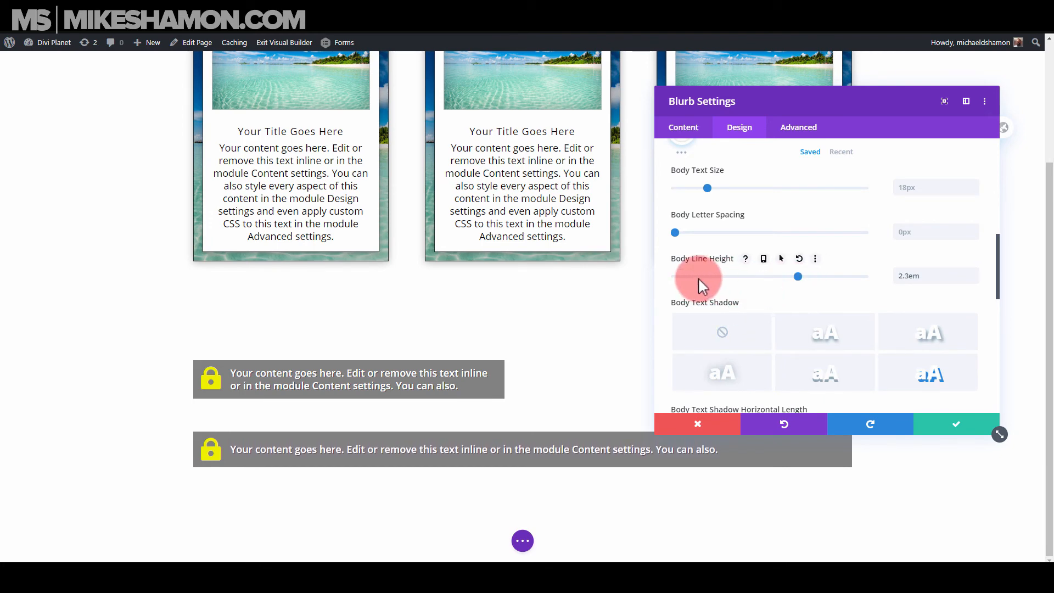
- Reduce the full-width blurb's padlock icon font size to about 31px
scroll(697, 278, up, 5)
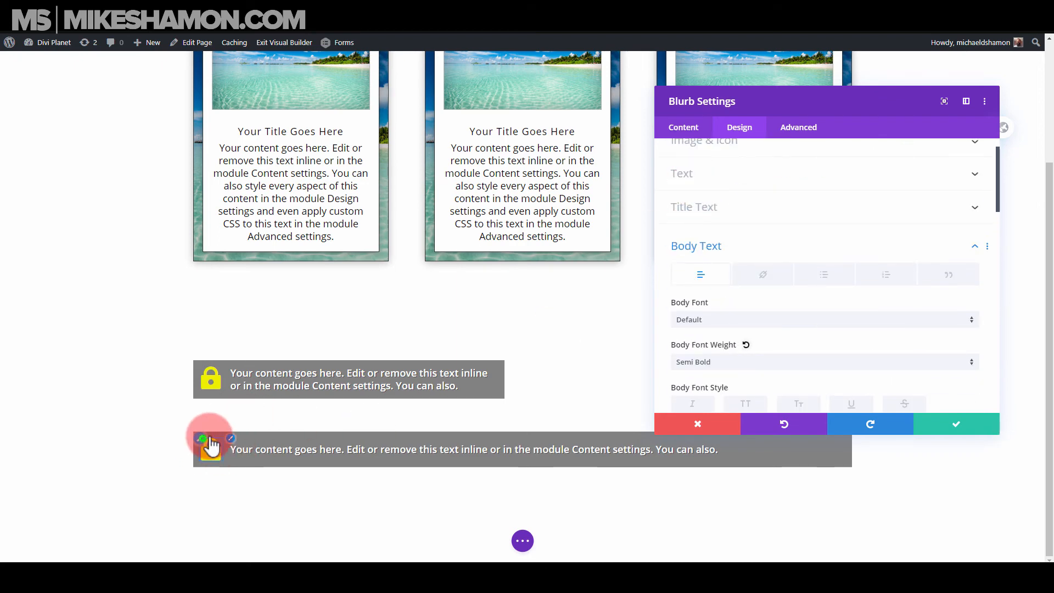
scroll(708, 225, up, 1)
click(707, 165)
scroll(736, 282, down, 2)
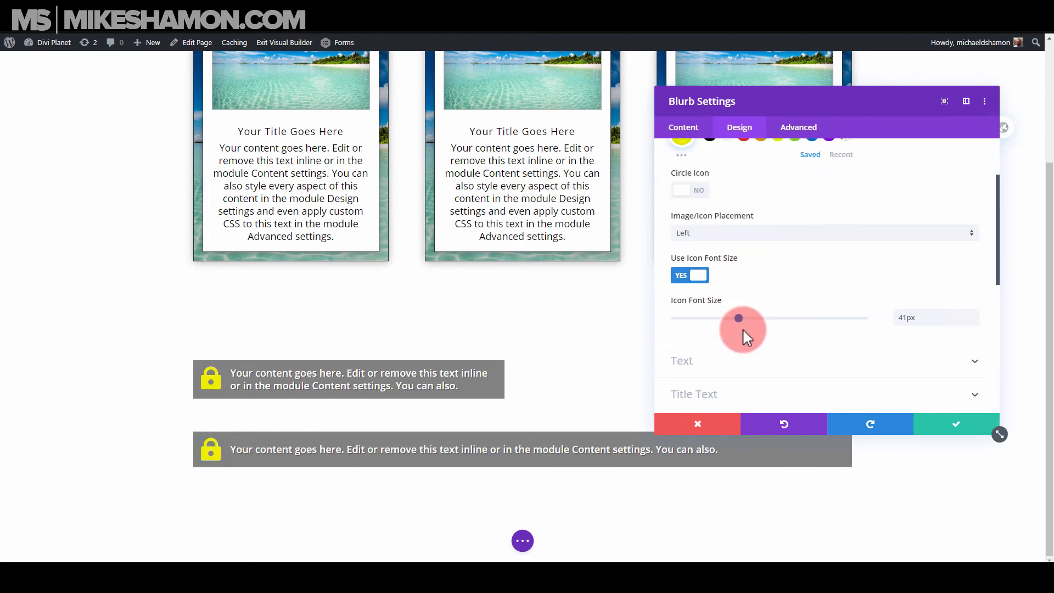
drag(735, 317, 723, 315)
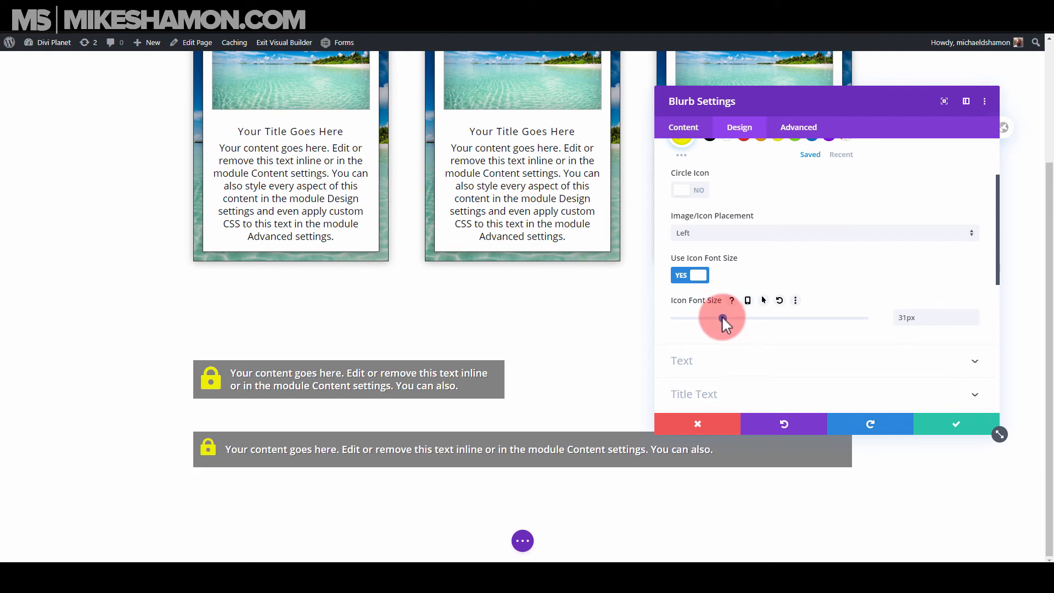
- Set the full-width padlock blurb's body line height to 1.6em and save the module
click(228, 438)
scroll(724, 330, down, 5)
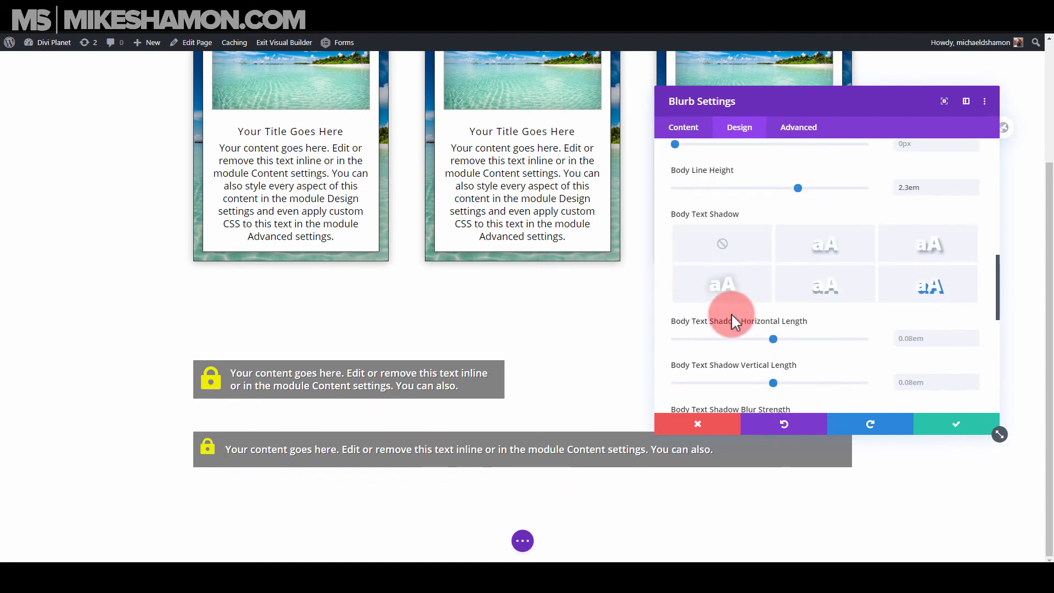
drag(796, 187, 730, 192)
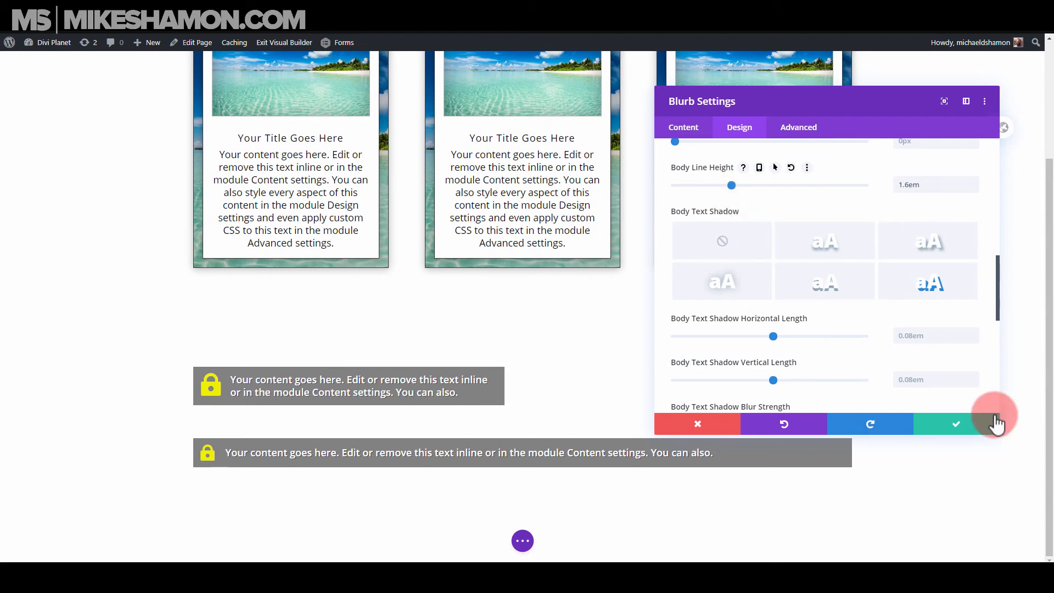
scroll(760, 165, up, 10)
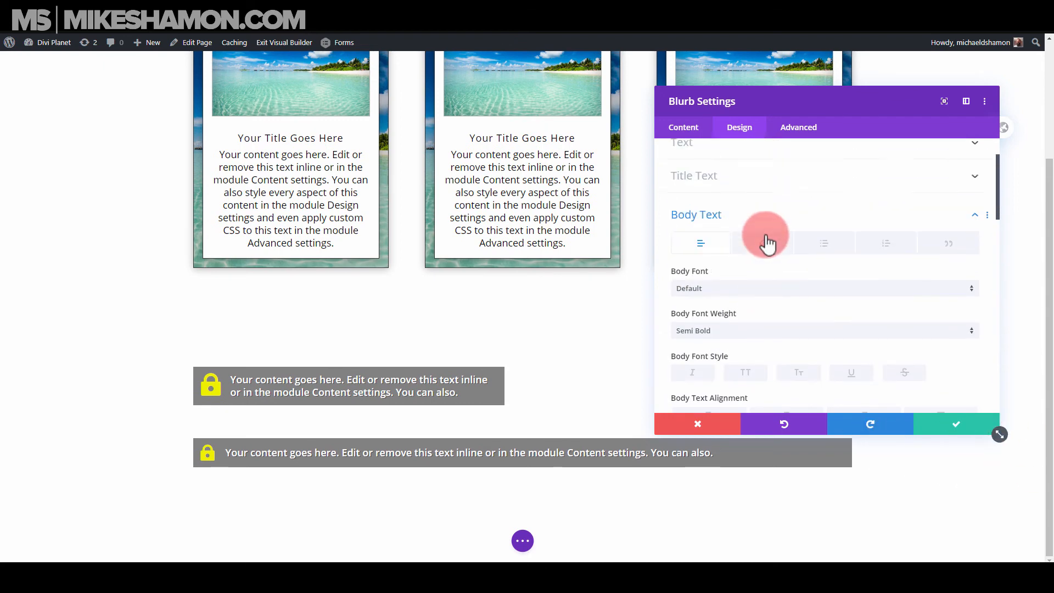
click(759, 176)
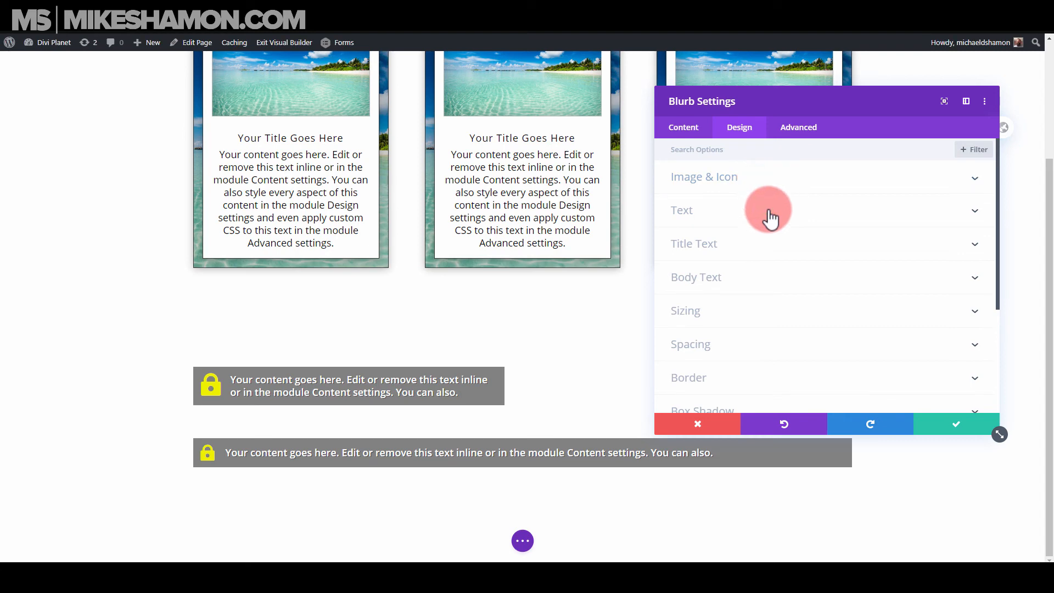
click(766, 211)
scroll(776, 269, down, 3)
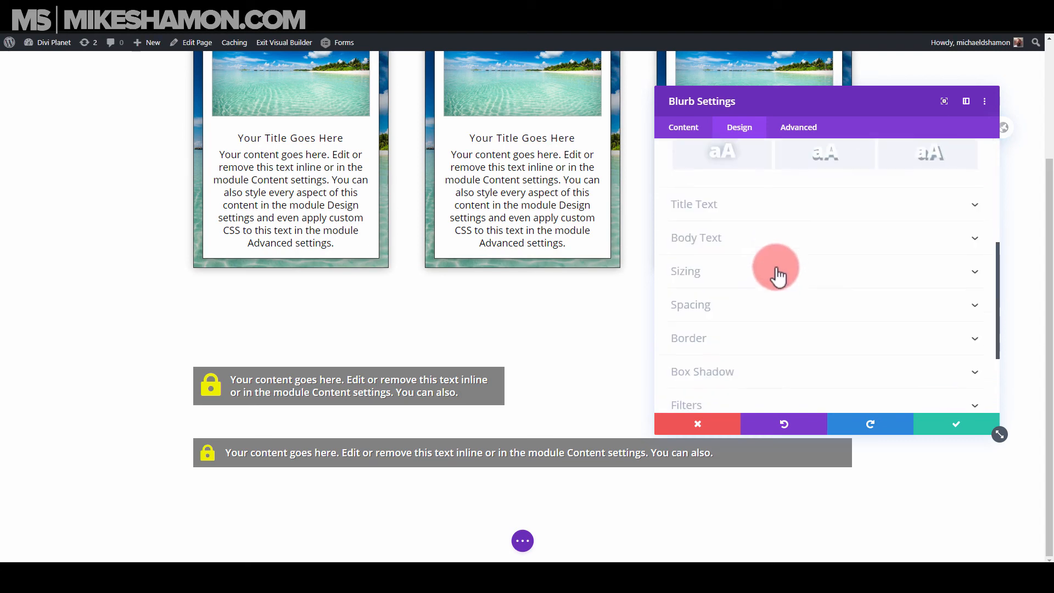
scroll(777, 269, up, 3)
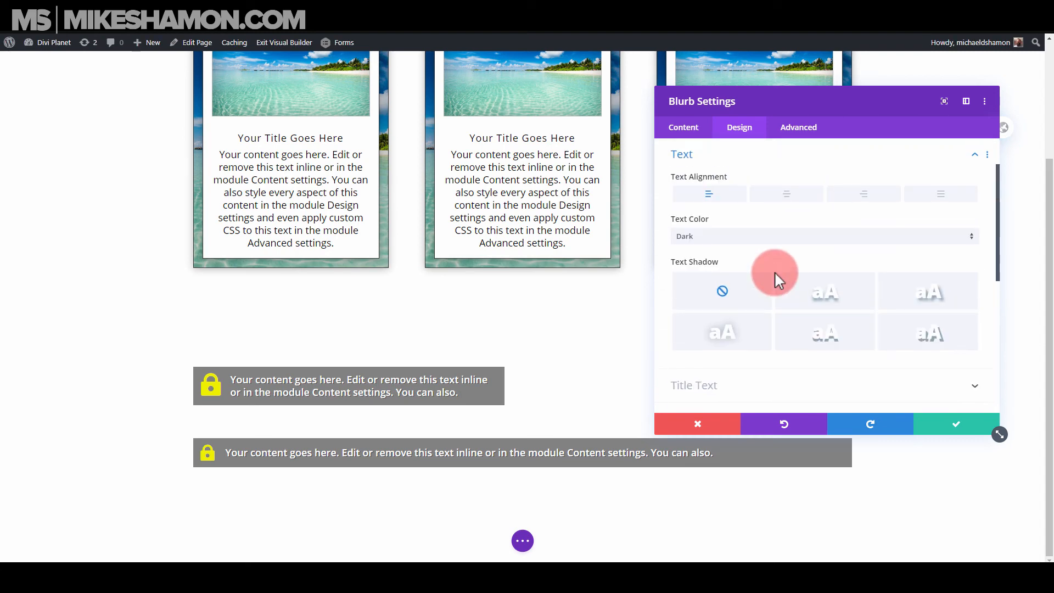
click(937, 420)
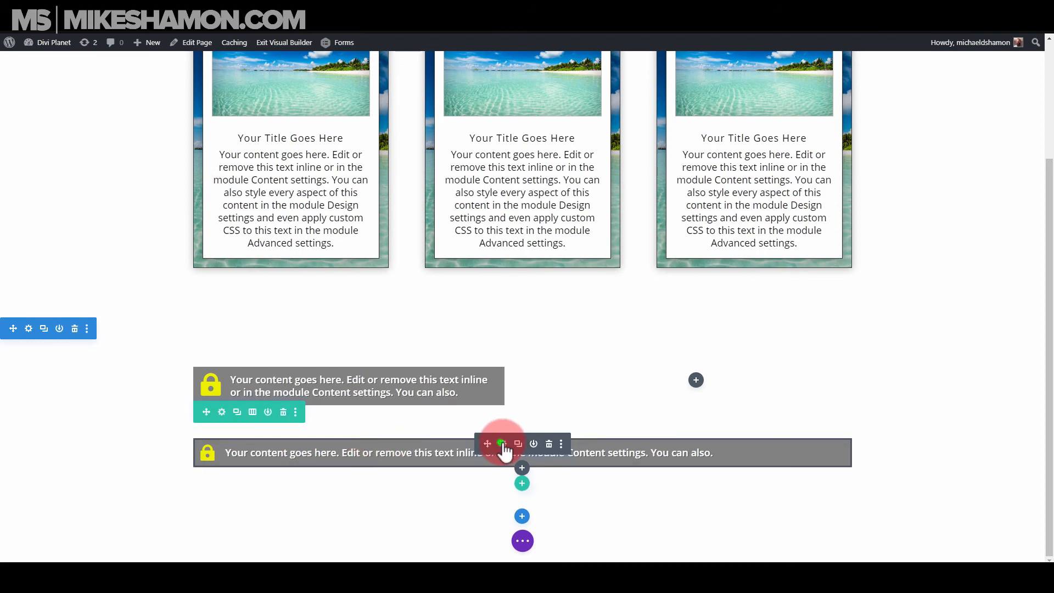
- Set the full-width padlock blurb's content width to 85%
click(501, 444)
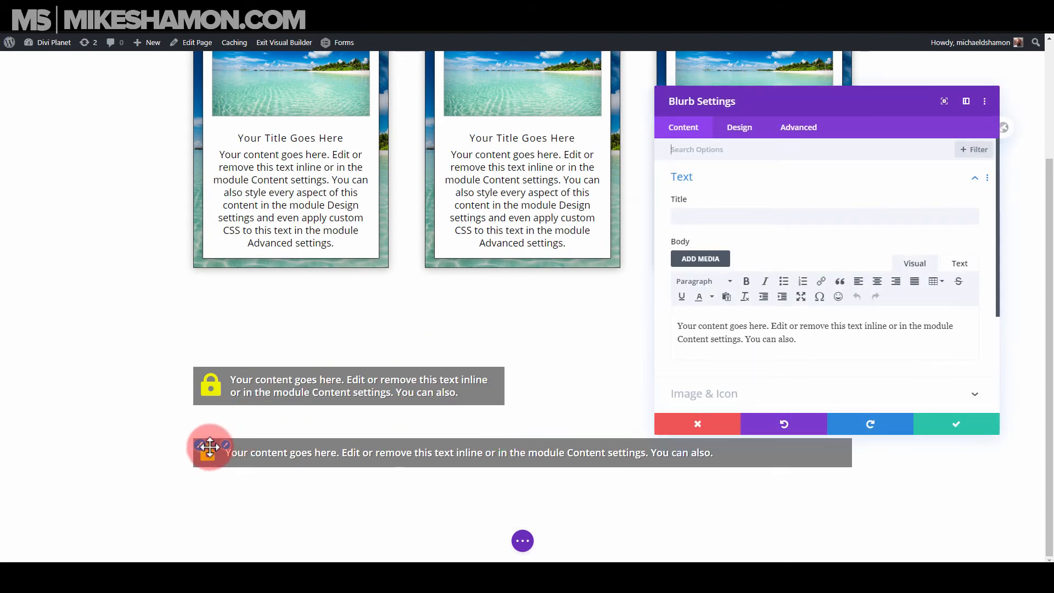
click(228, 446)
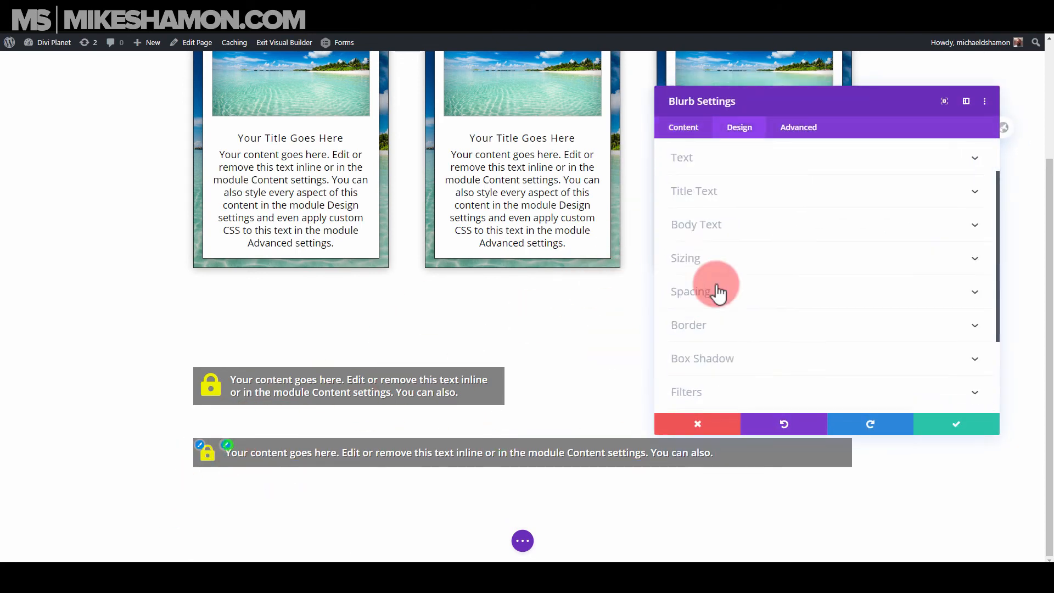
click(722, 272)
drag(692, 194, 716, 194)
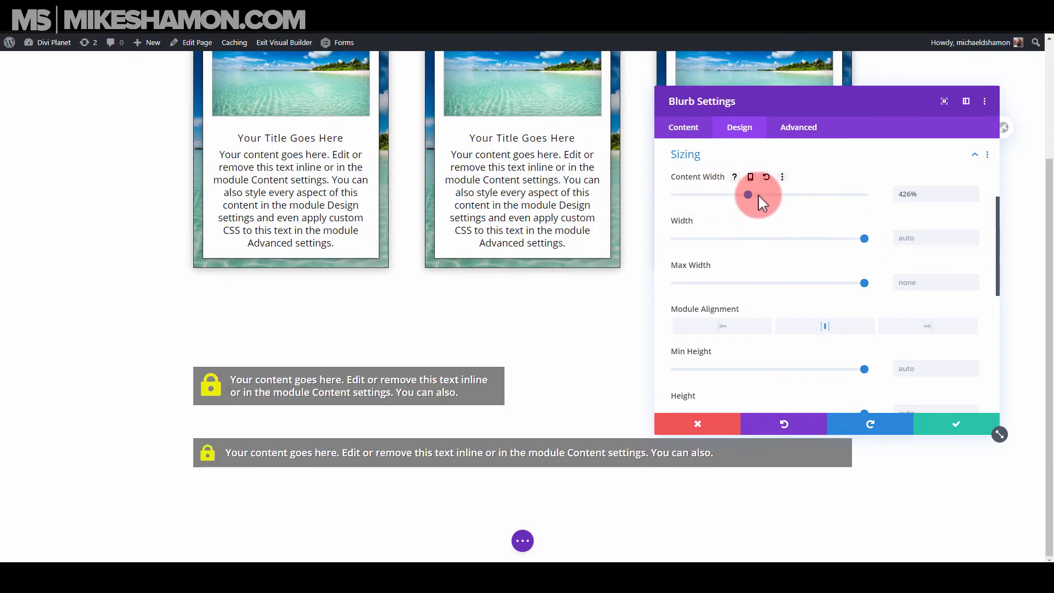
drag(810, 202, 690, 218)
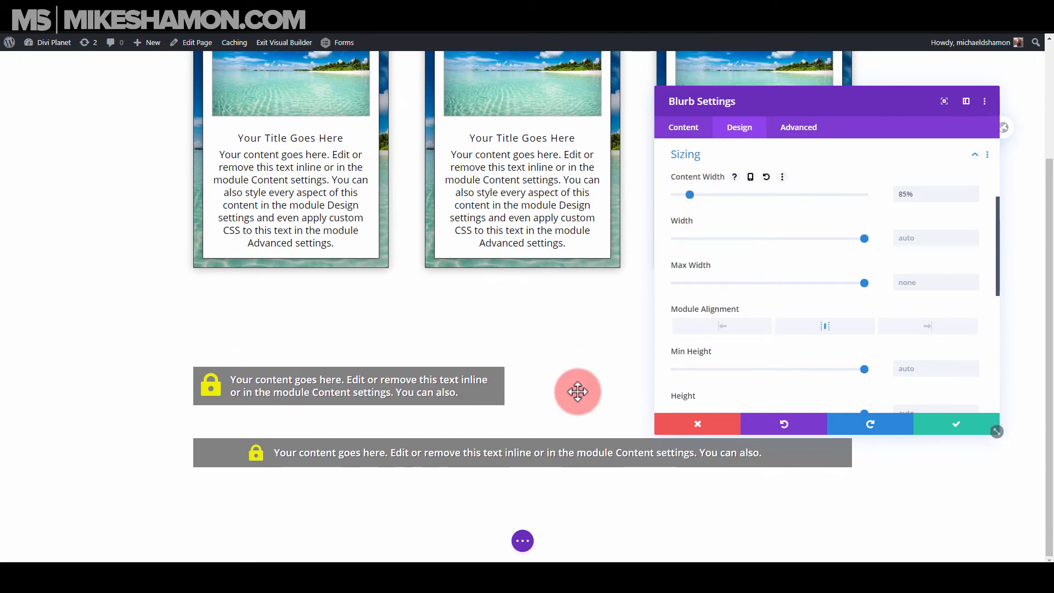
- Save the full-width padlock blurb and preview the page in the tablet and phone layouts
click(976, 426)
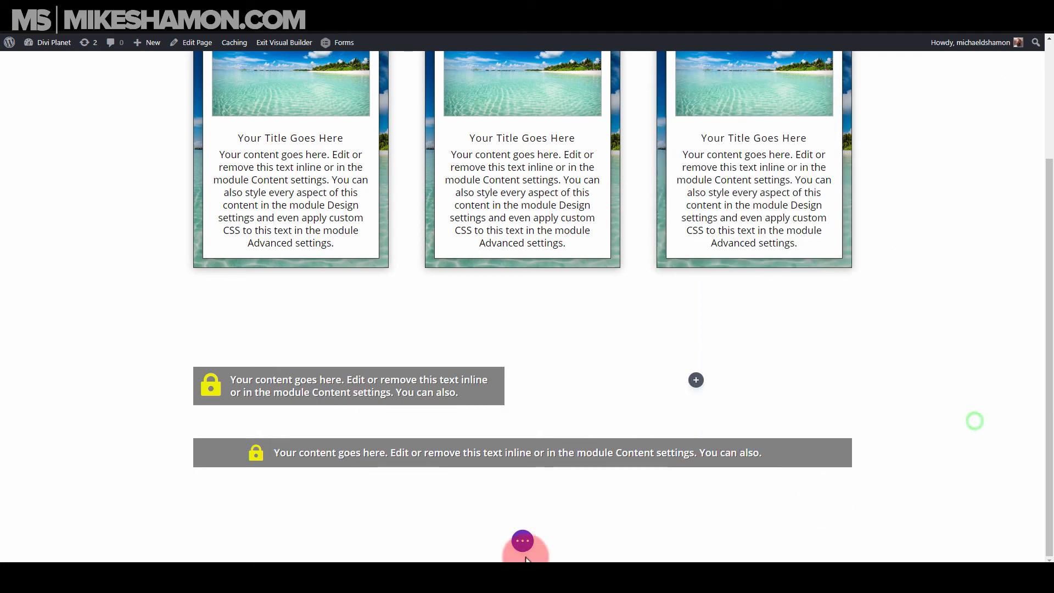
click(522, 540)
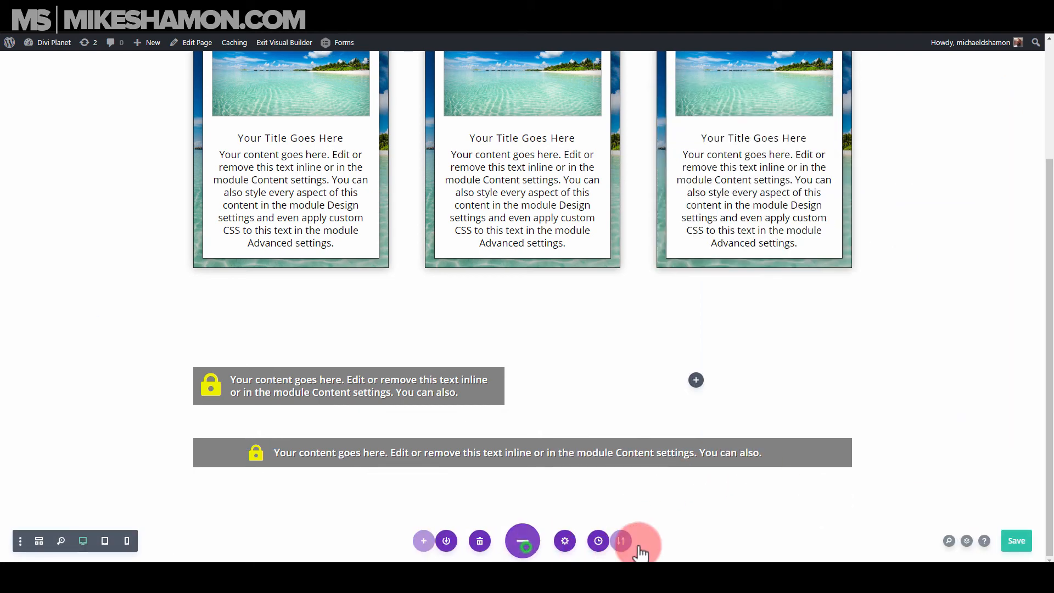
click(110, 540)
click(131, 540)
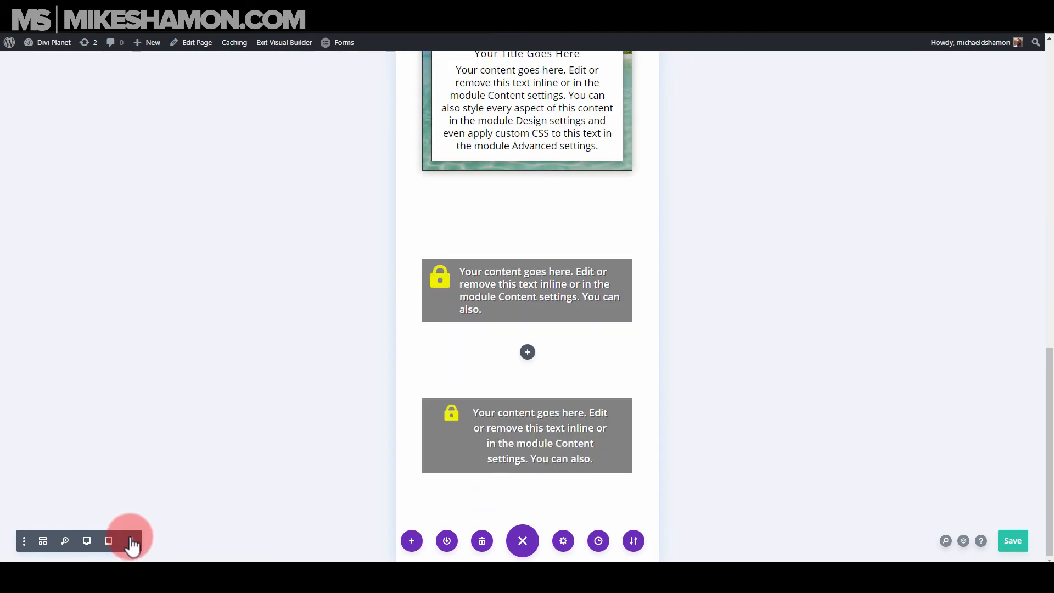
click(119, 541)
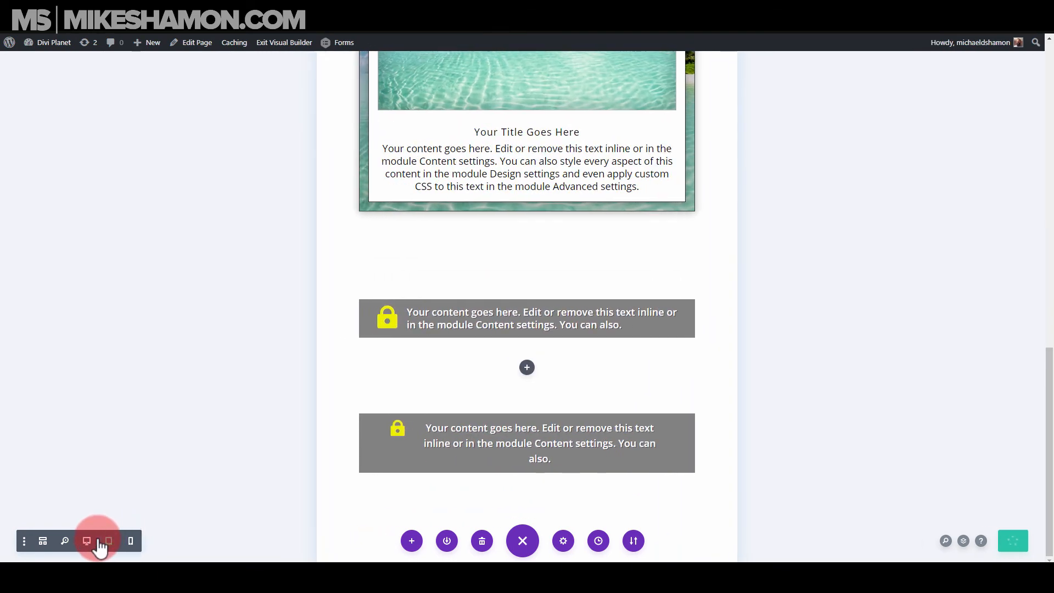
click(129, 543)
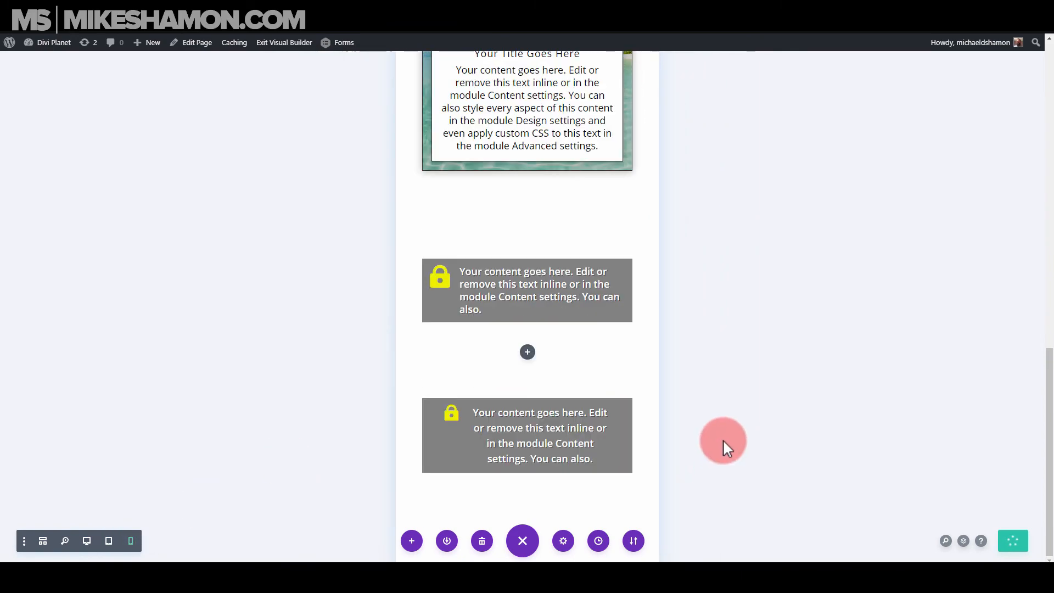
scroll(723, 440, up, 10)
scroll(757, 367, down, 15)
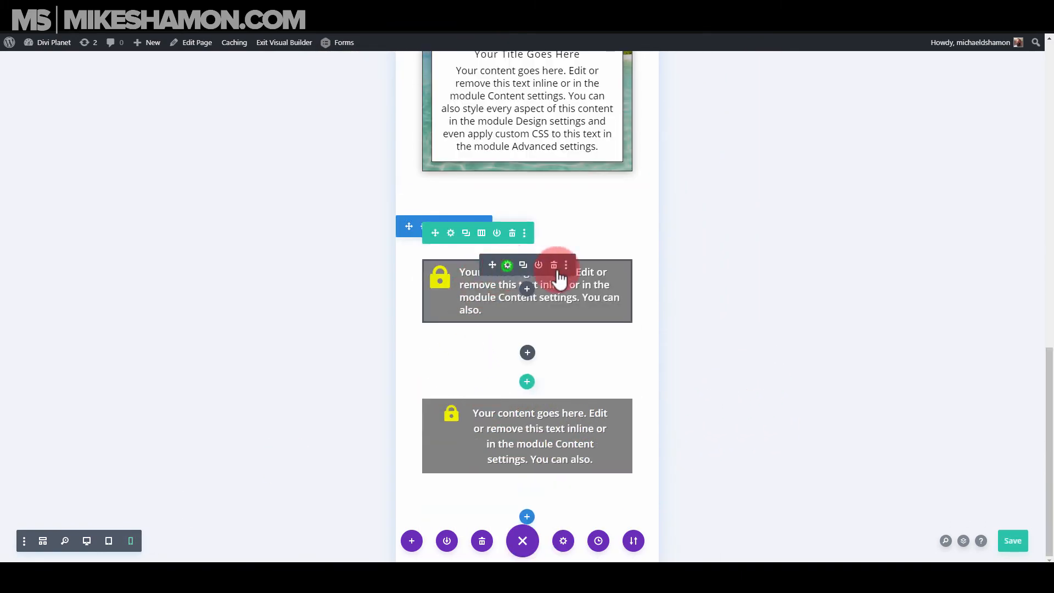
- Open the body text design settings of the half-width padlock blurb
click(554, 271)
click(739, 127)
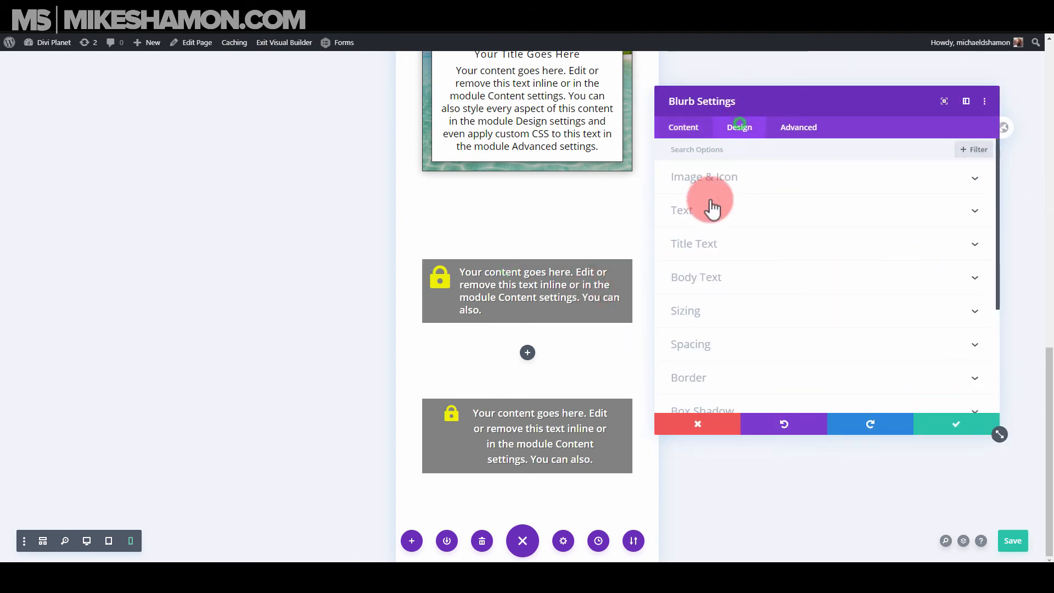
click(706, 204)
click(461, 273)
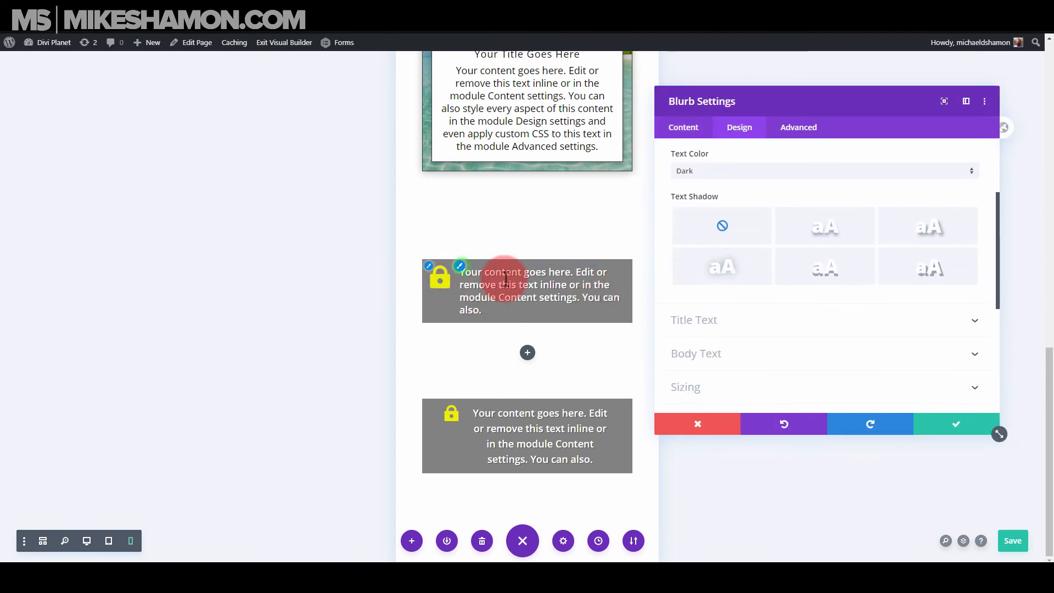
scroll(784, 365, down, 3)
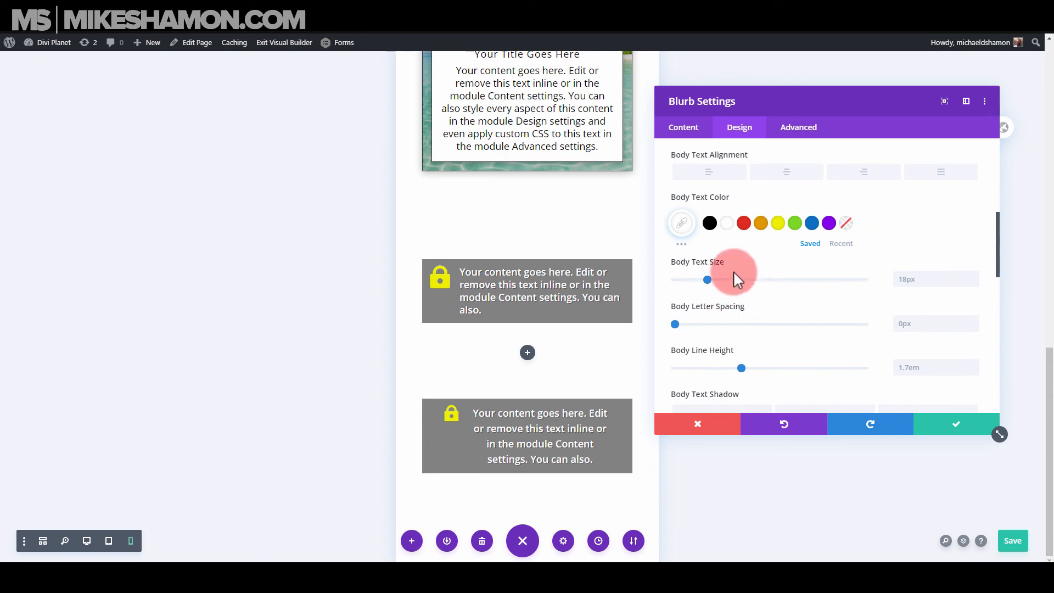
click(766, 263)
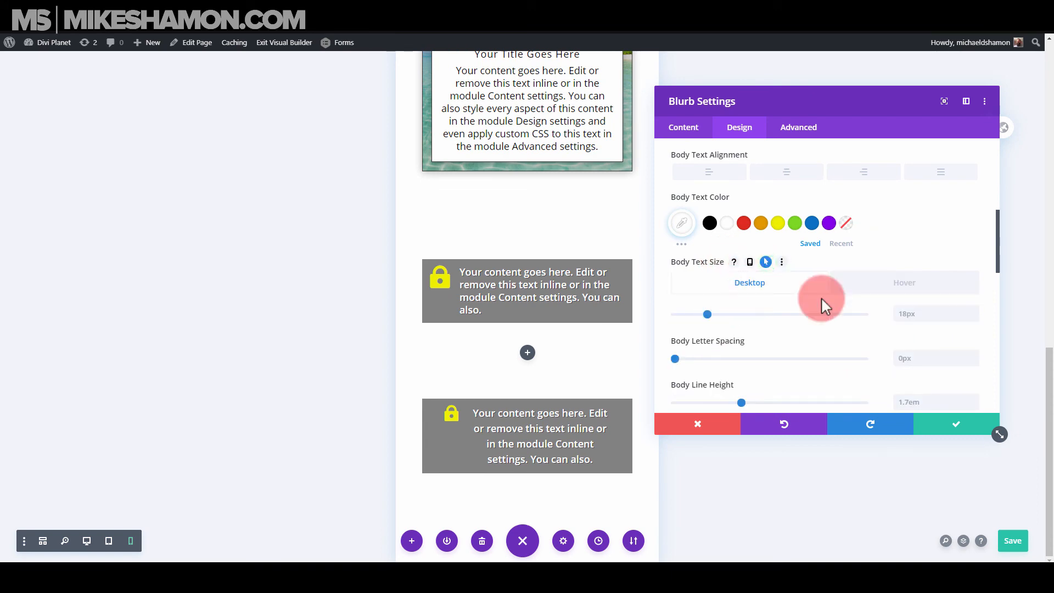
click(896, 290)
click(799, 290)
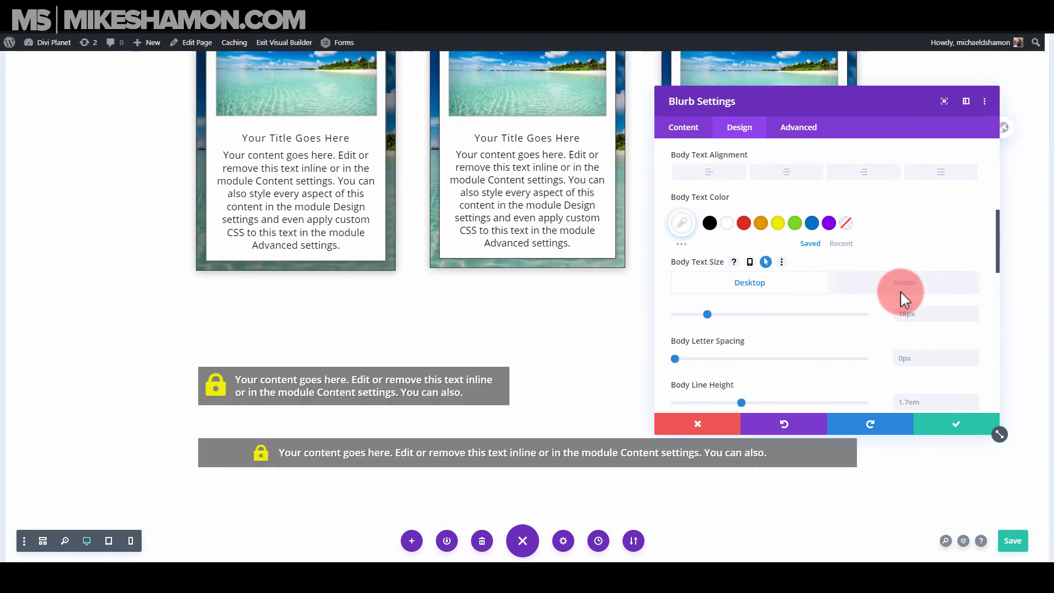
click(771, 286)
click(766, 262)
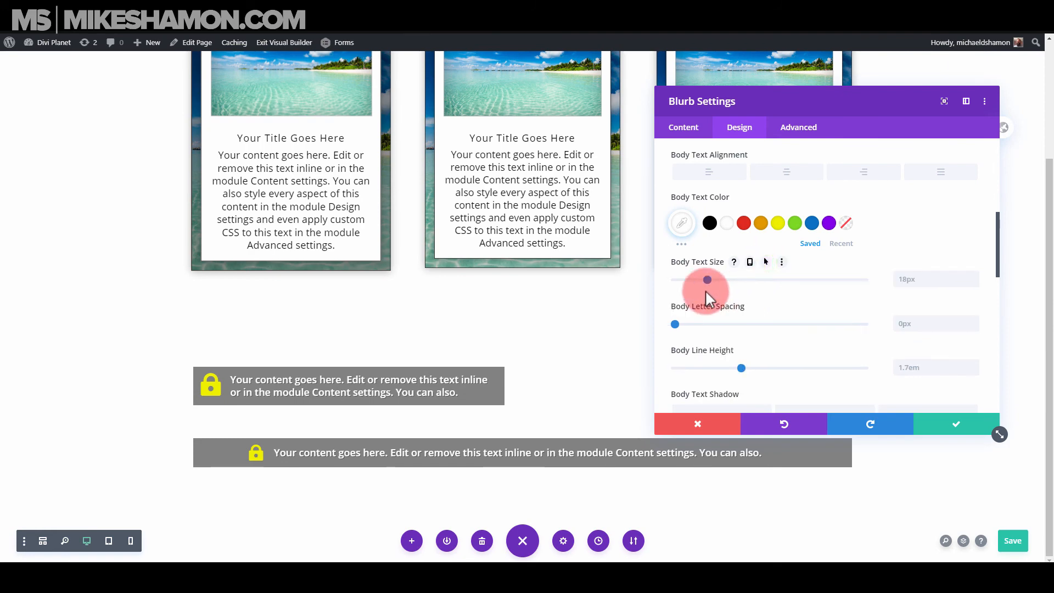
- Enable responsive body text size for the half-width padlock blurb and set the phone value to 14px
click(750, 263)
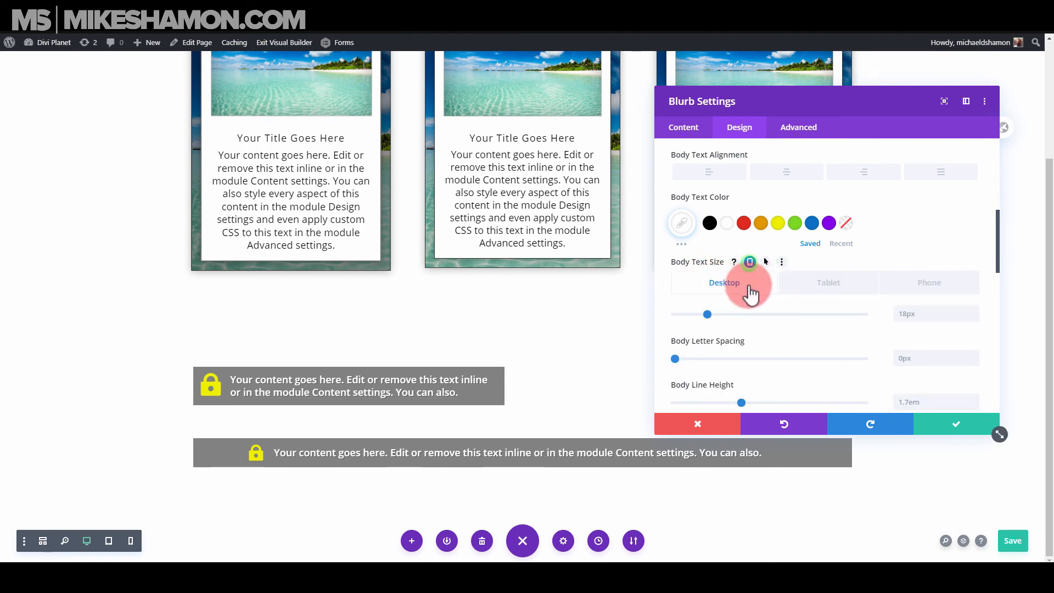
click(917, 289)
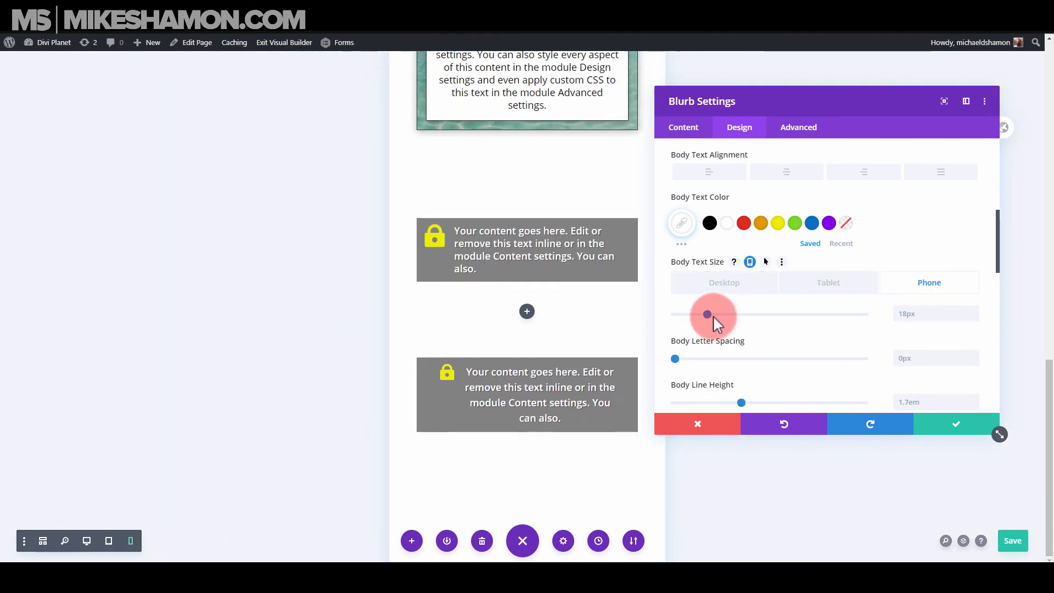
drag(713, 317, 699, 314)
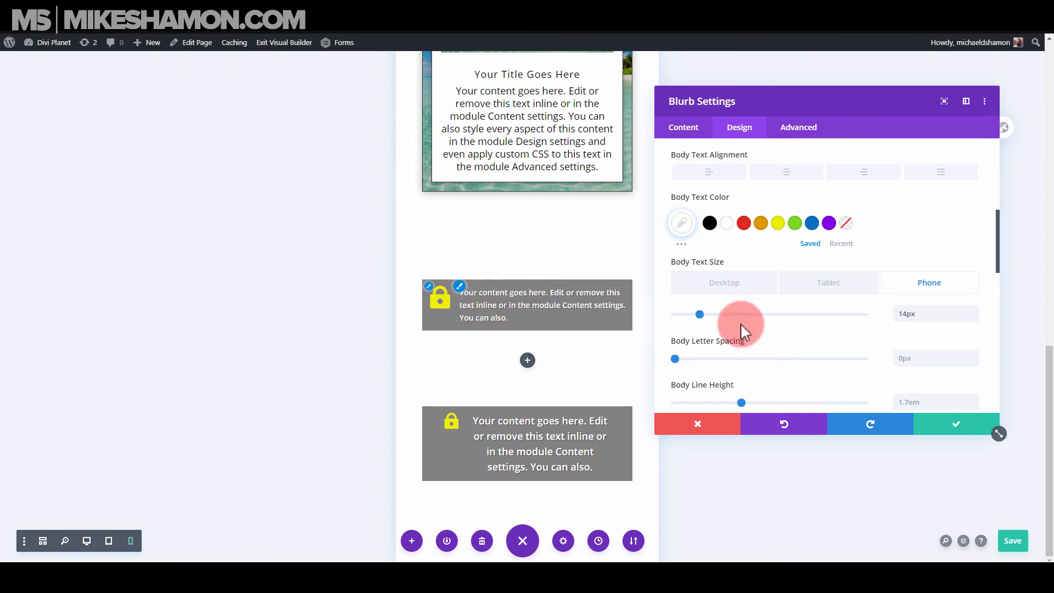
- Set the half-width padlock blurb's phone body line height to 1.3em and save the module
scroll(722, 328, down, 2)
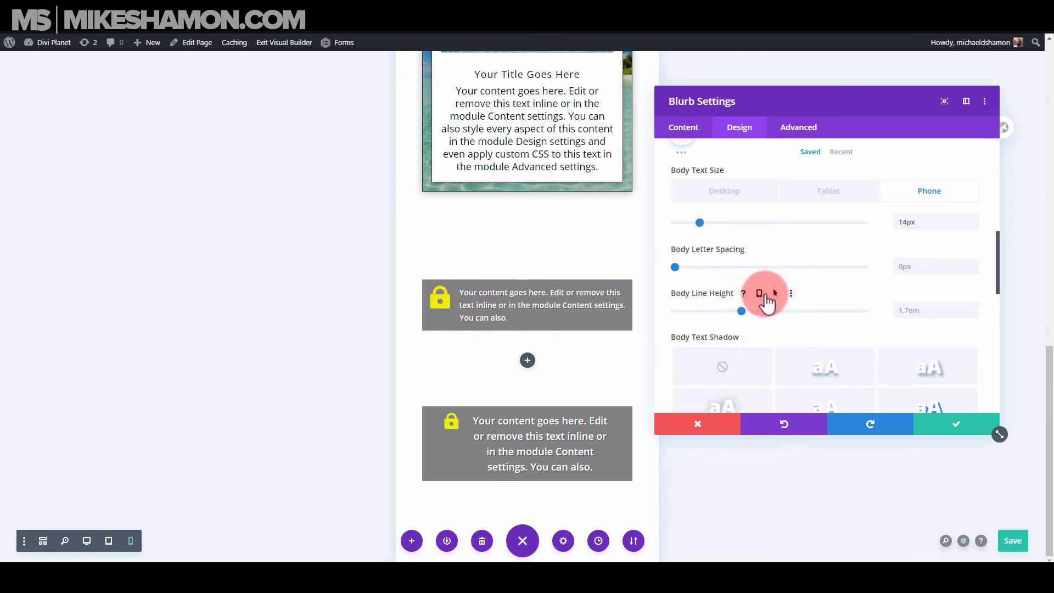
click(760, 293)
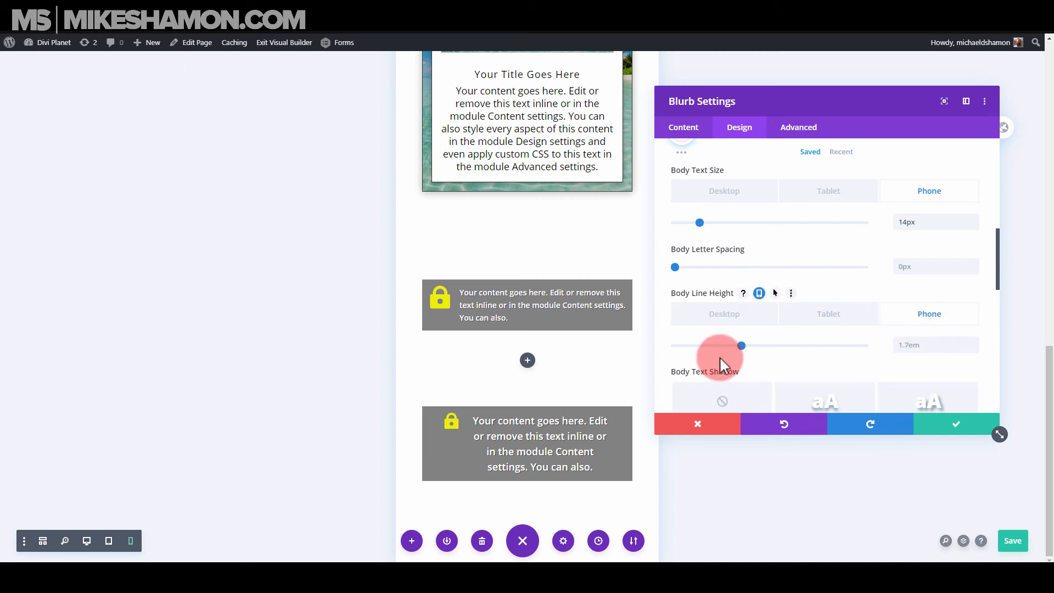
drag(739, 345, 706, 345)
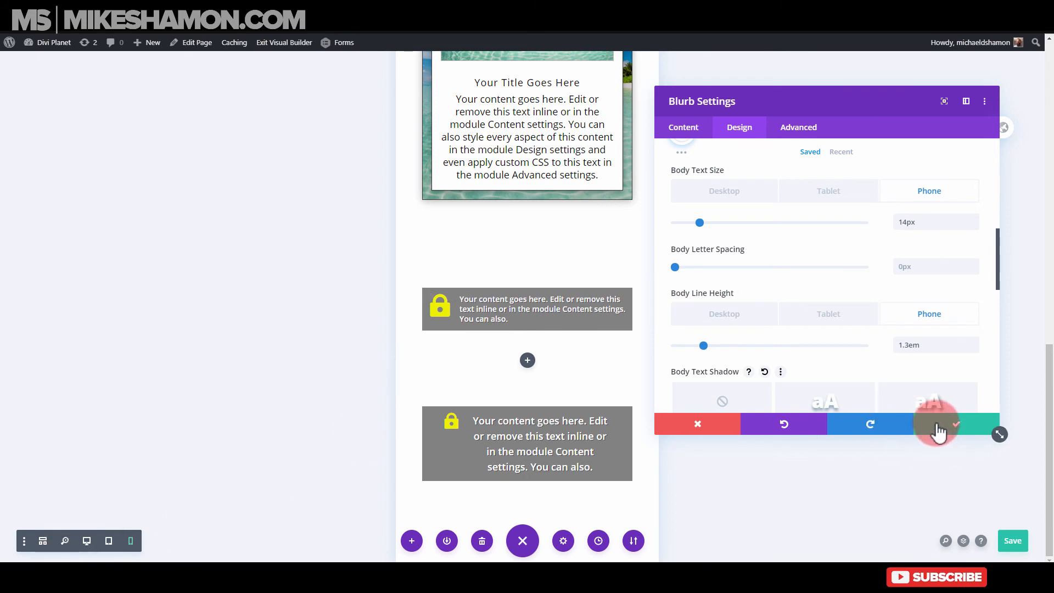
click(983, 424)
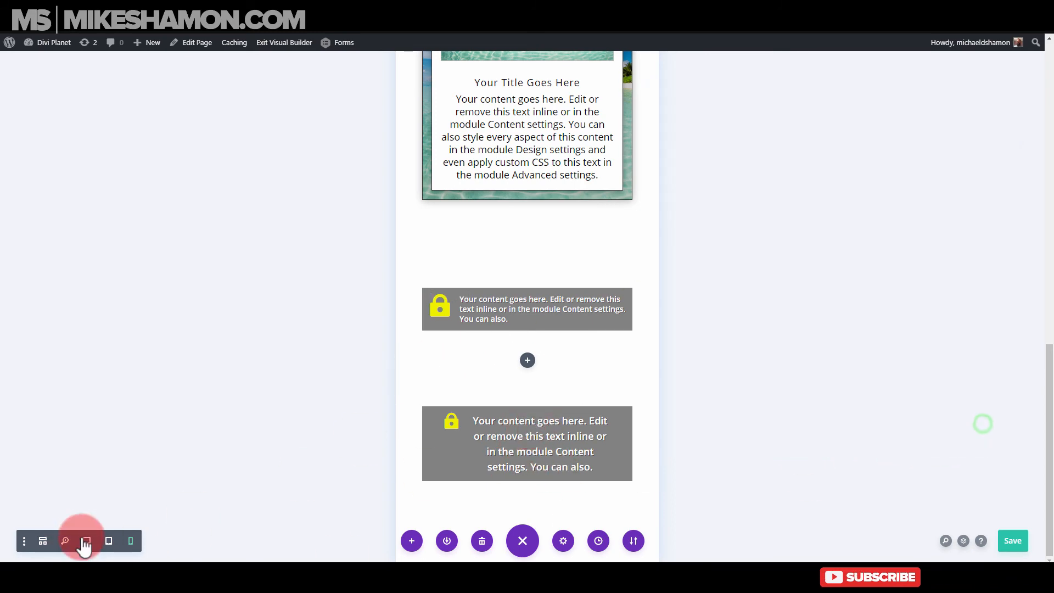
- Return to the desktop layout and duplicate the row holding the full-width padlock blurb
click(85, 543)
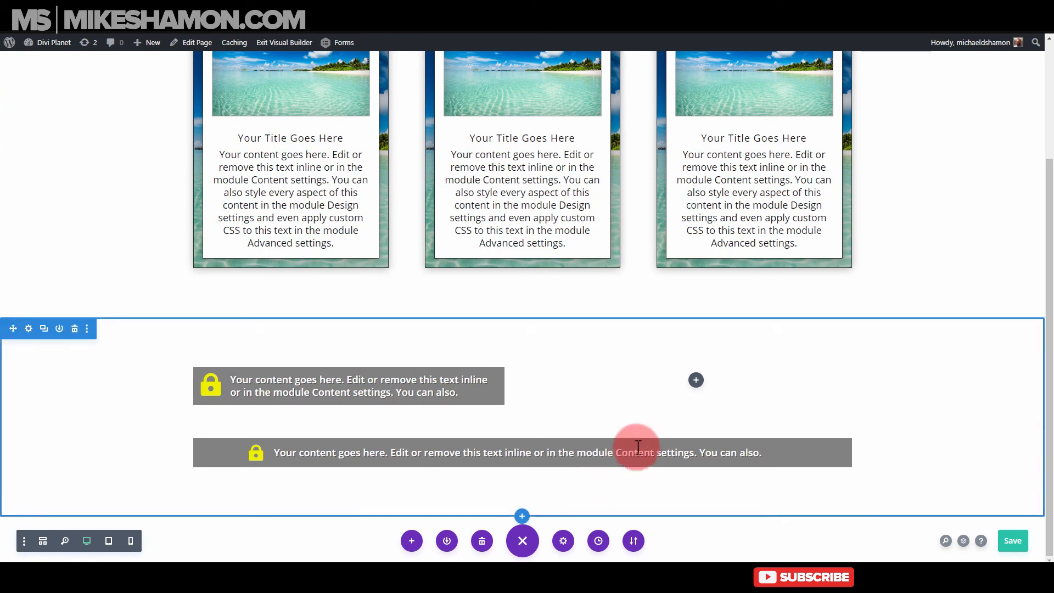
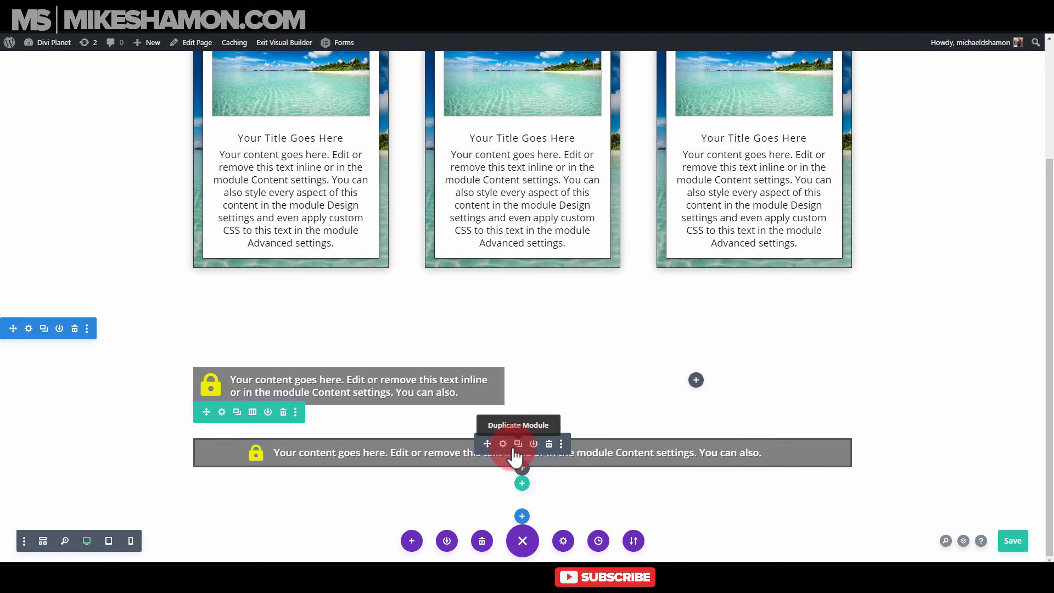
click(237, 412)
scroll(501, 423, down, 1)
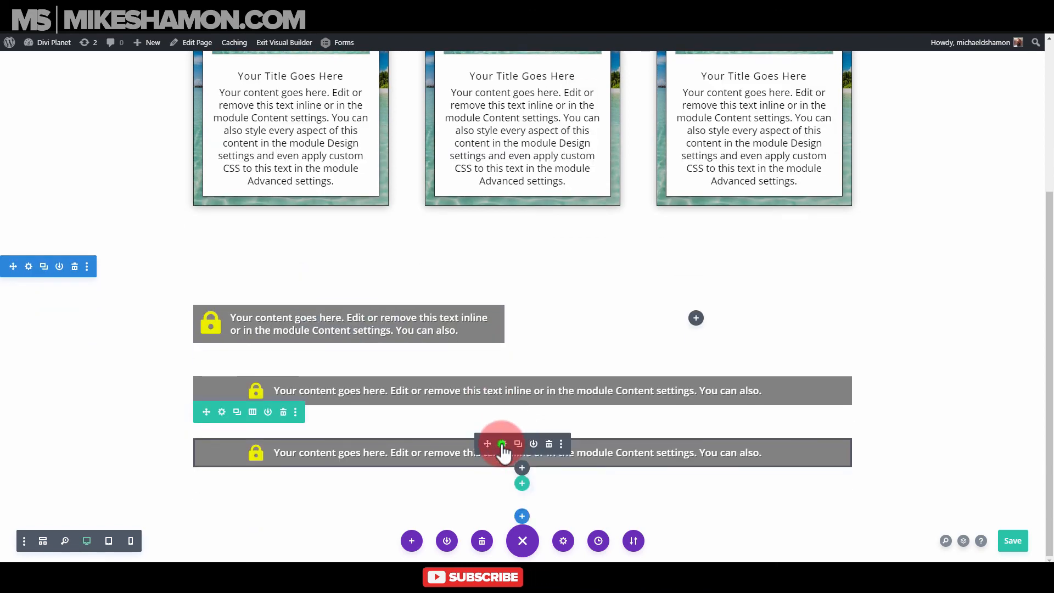
- Change the duplicated full-width blurb's icon from the padlock to the warning triangle with exclamation mark
click(504, 440)
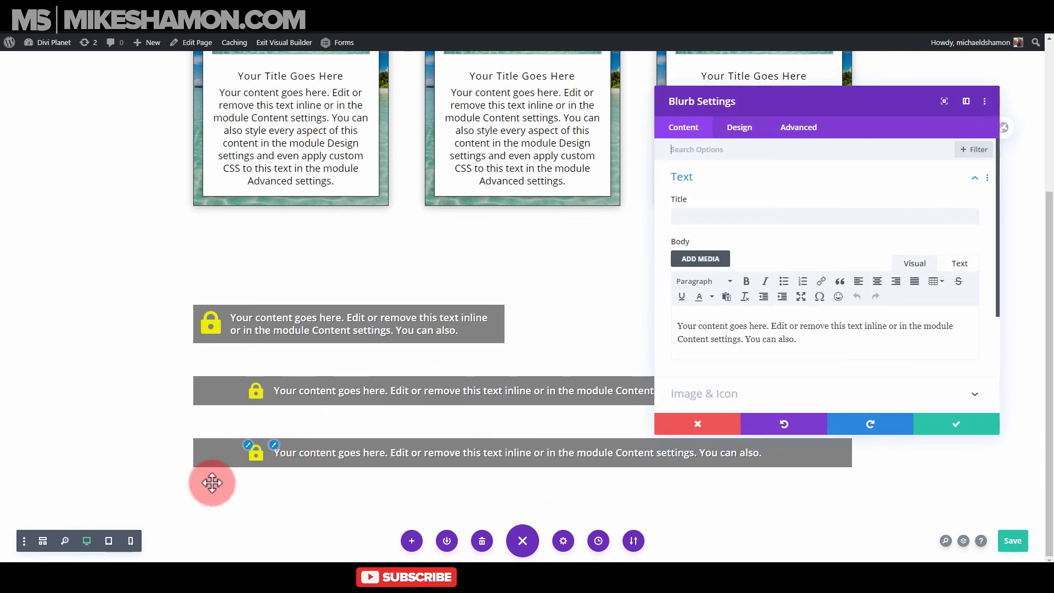
click(248, 445)
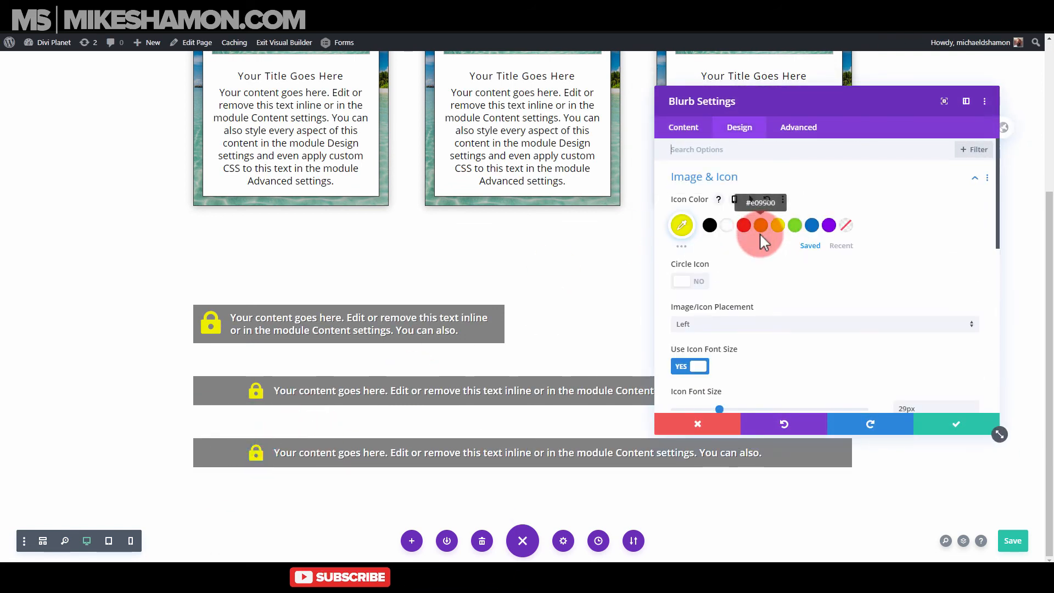
scroll(768, 264, down, 5)
scroll(767, 268, up, 5)
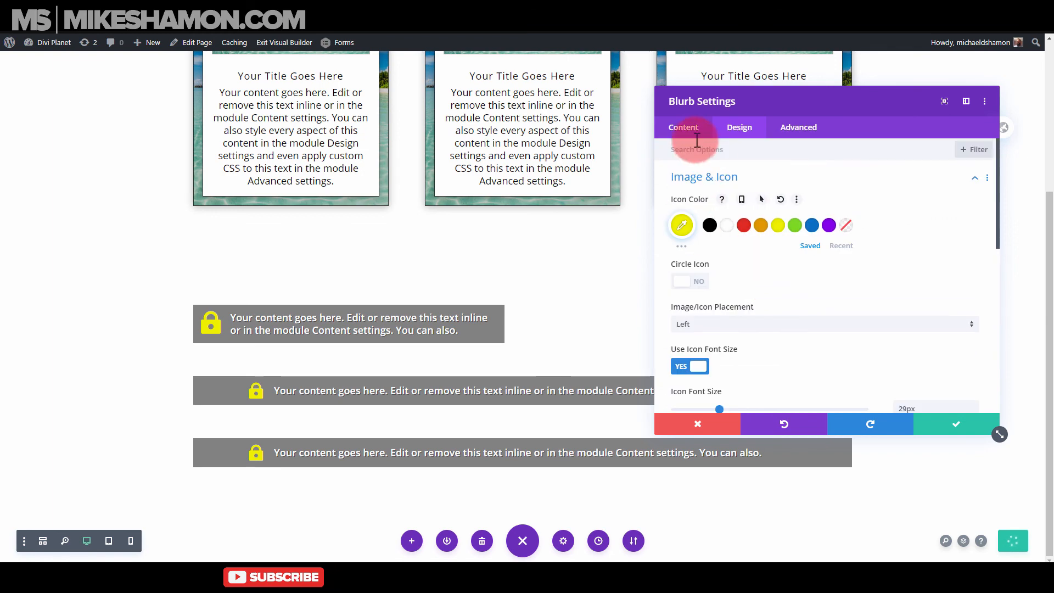
click(684, 127)
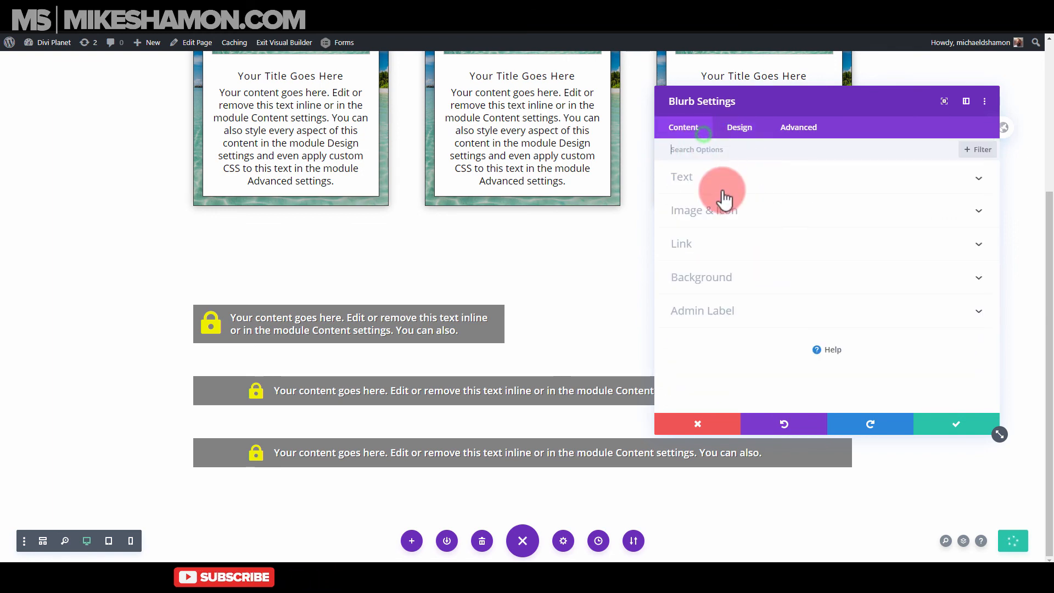
click(769, 207)
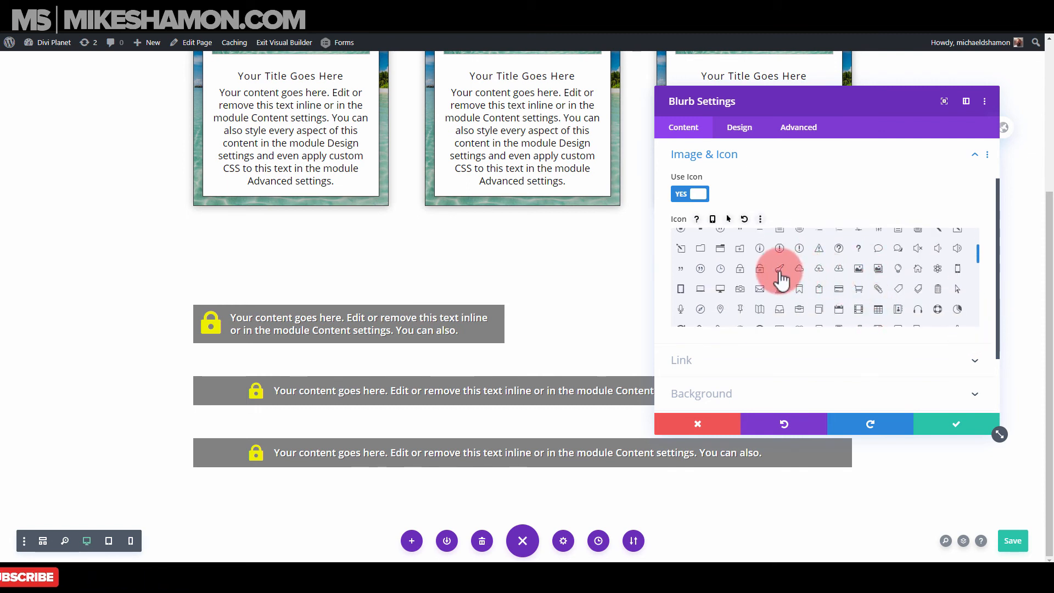
scroll(824, 261, down, 2)
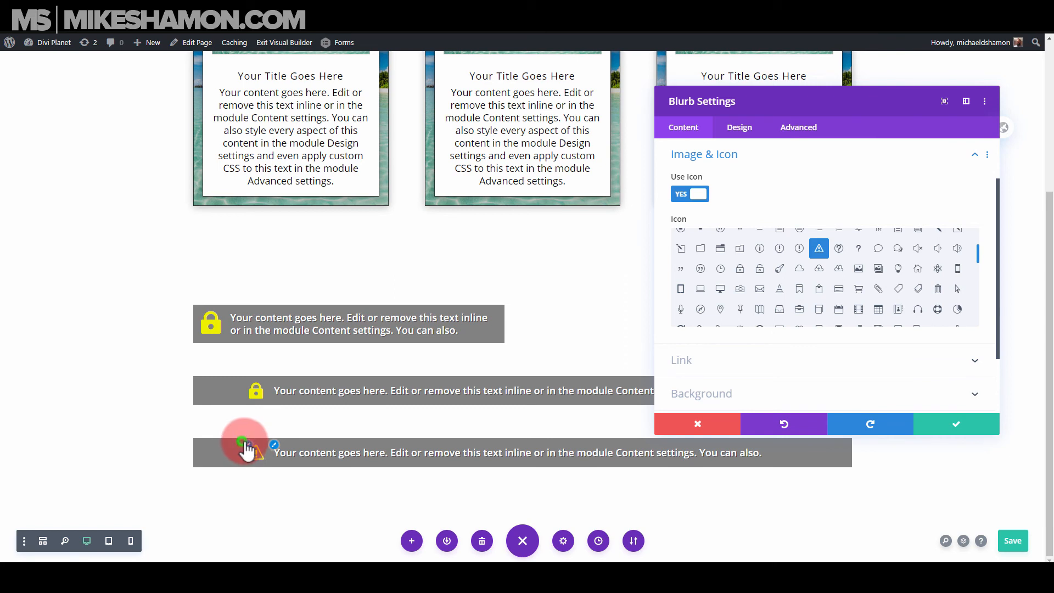
- Enlarge the duplicated blurb's warning icon to a font size of 91px
click(247, 450)
scroll(730, 333, down, 2)
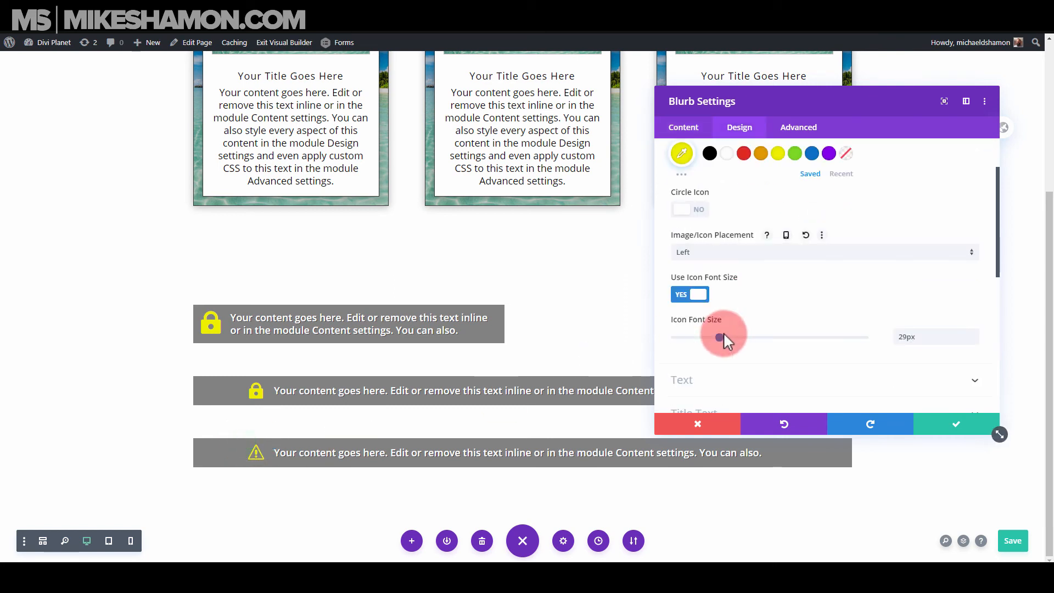
drag(718, 318, 818, 324)
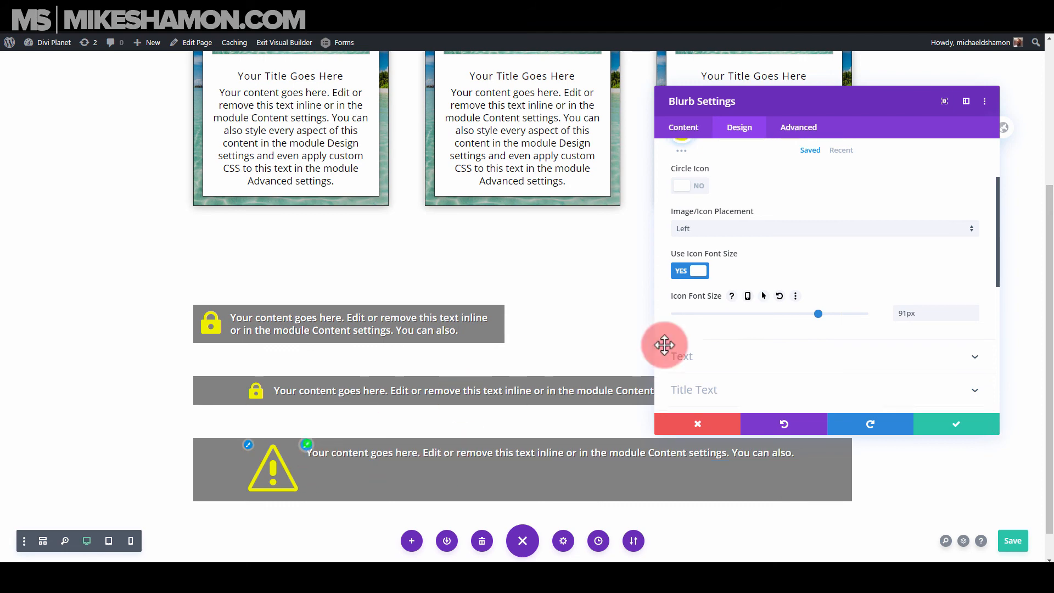
click(678, 356)
scroll(779, 319, down, 4)
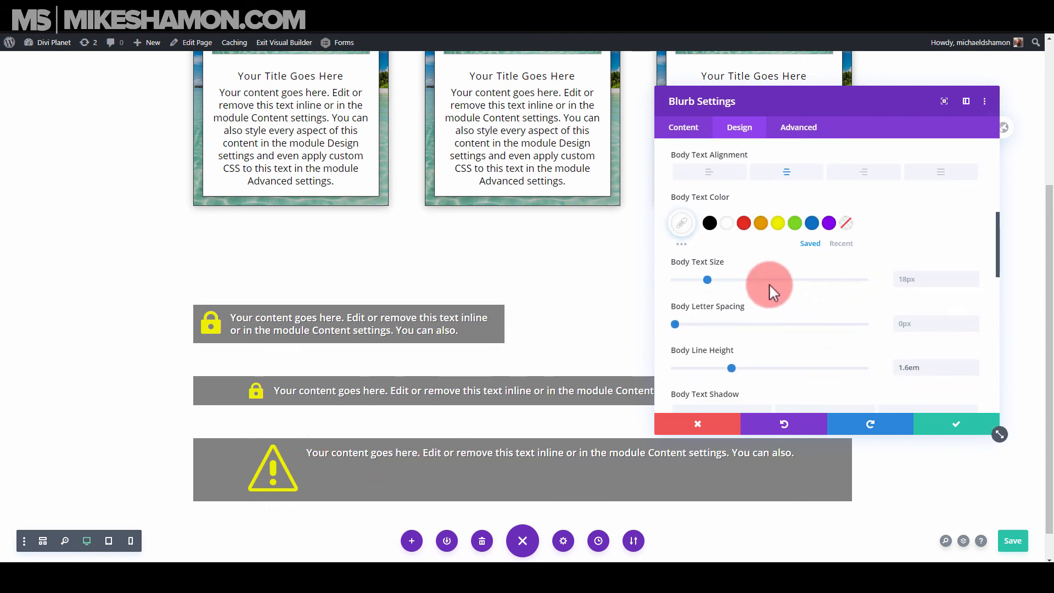
scroll(768, 284, down, 3)
scroll(765, 329, down, 3)
scroll(765, 330, up, 6)
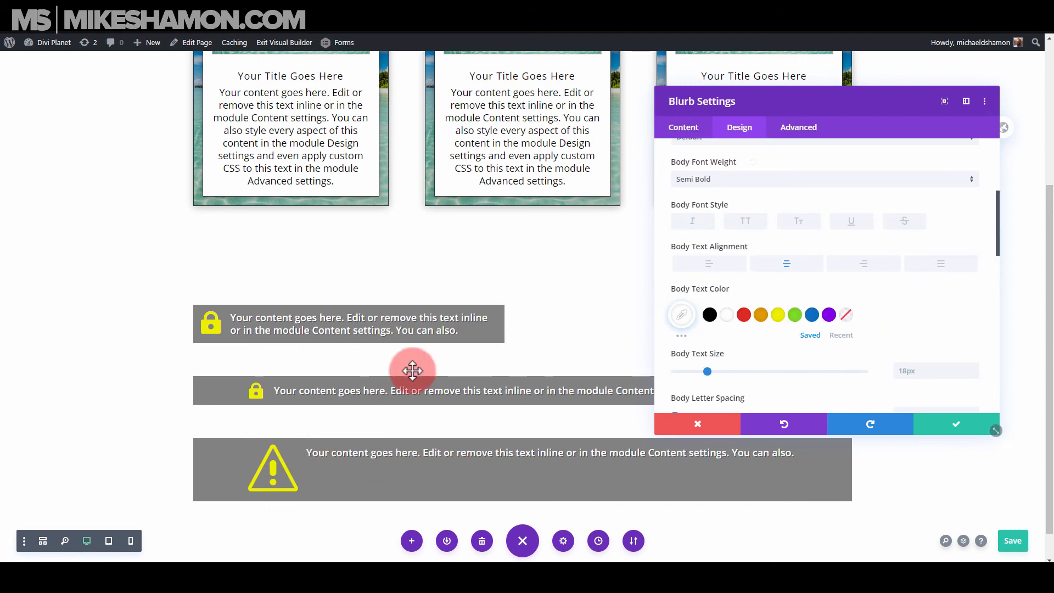
- Replace the warning blurb's body text with "IMPORTANT"
click(701, 128)
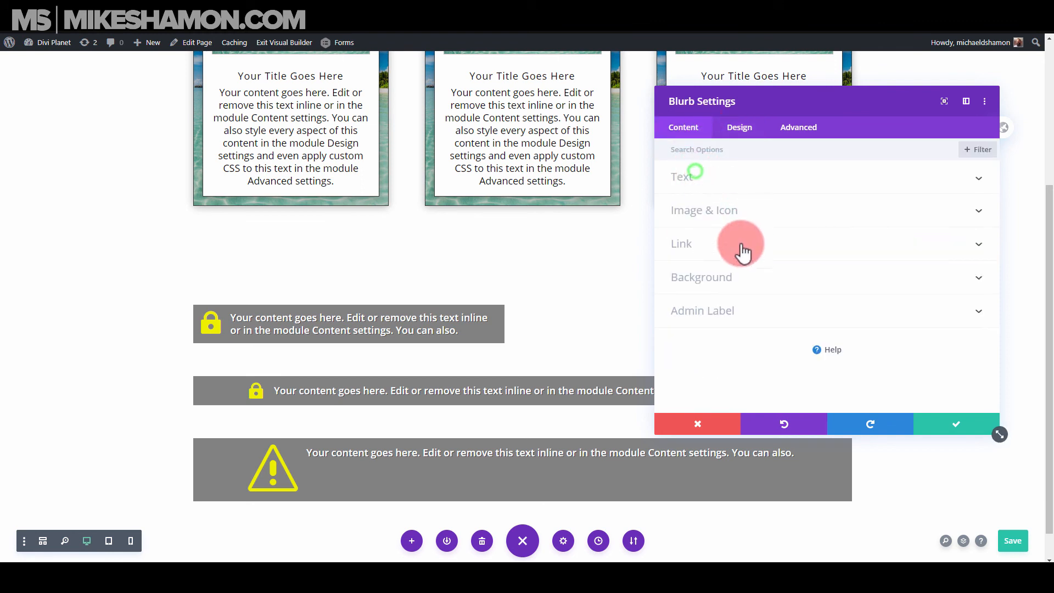
click(732, 180)
triple_click(832, 346)
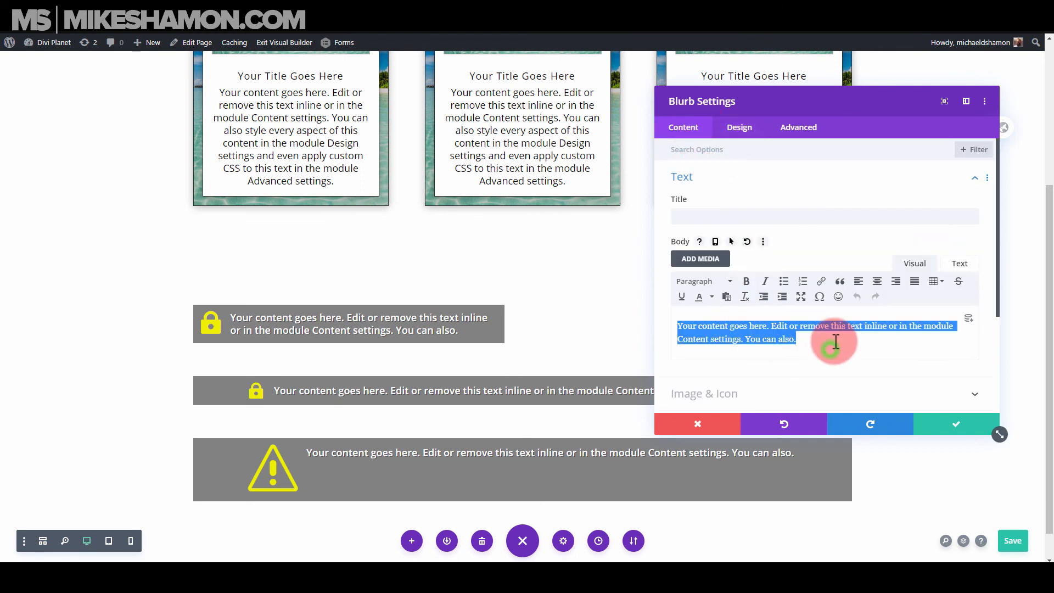
text(IMPORTANT)
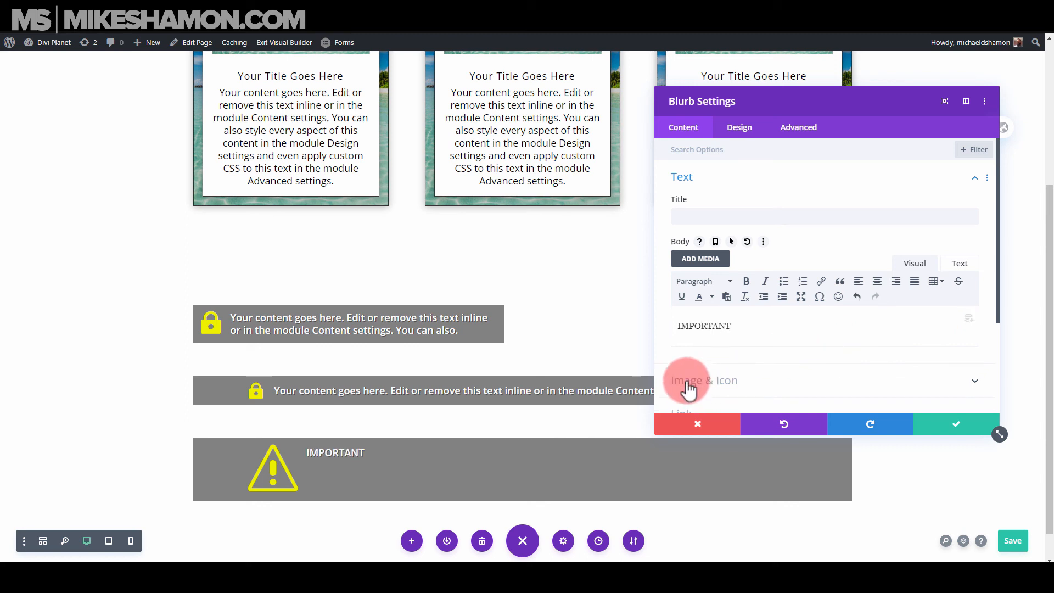
- Set the warning blurb's body text to uppercase and its font weight to Ultra Bold
click(735, 127)
click(690, 210)
scroll(713, 247, down, 1)
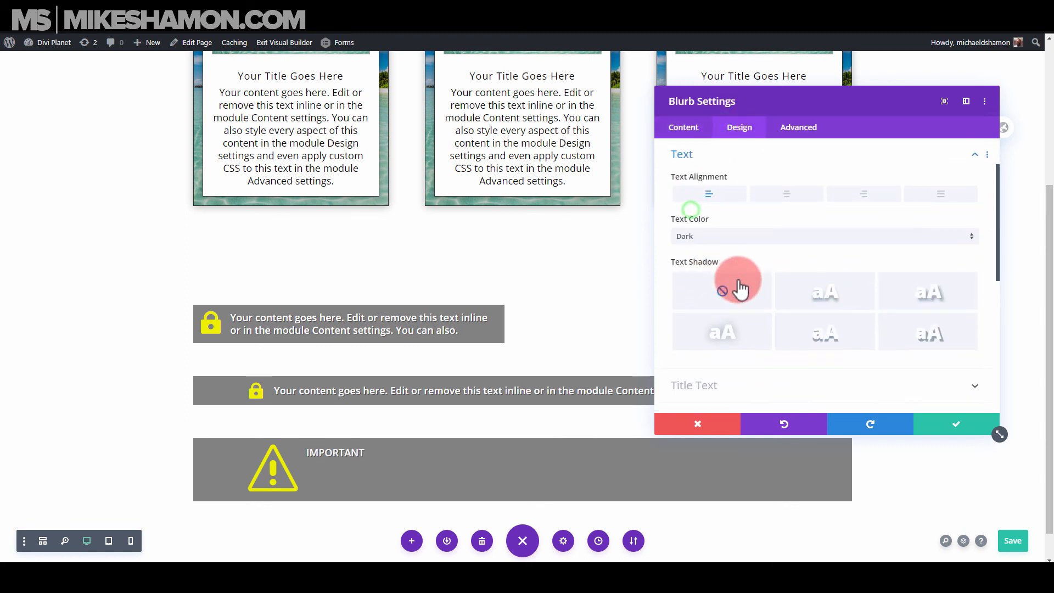
scroll(743, 322, down, 2)
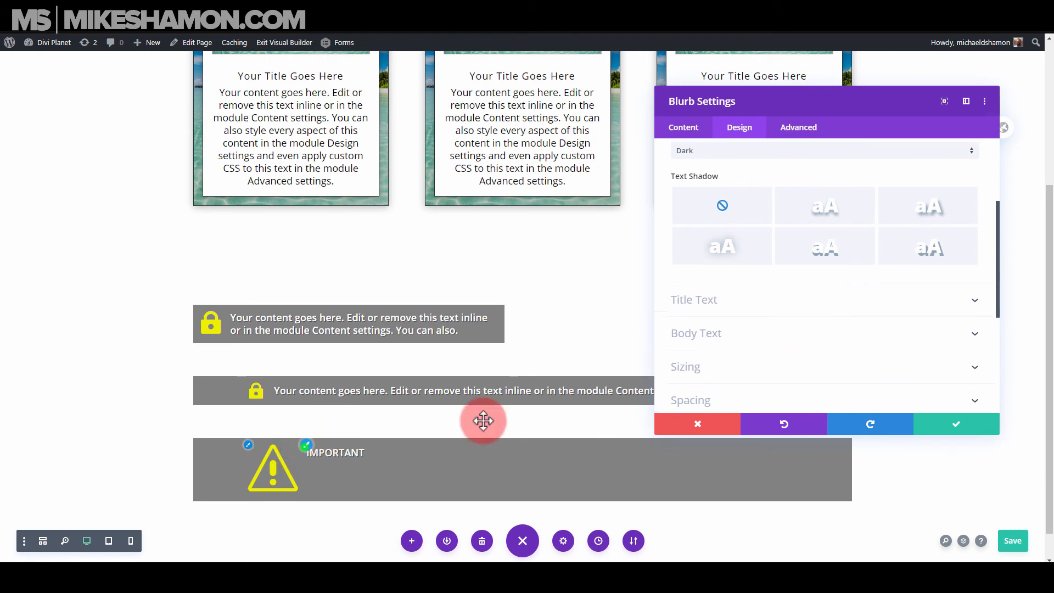
click(824, 328)
click(750, 317)
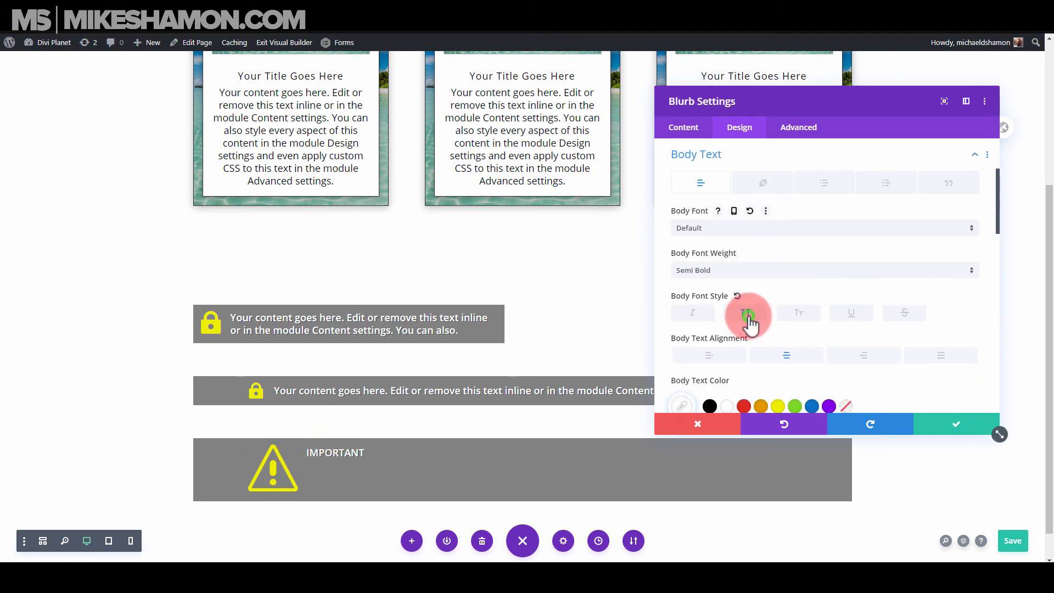
click(720, 281)
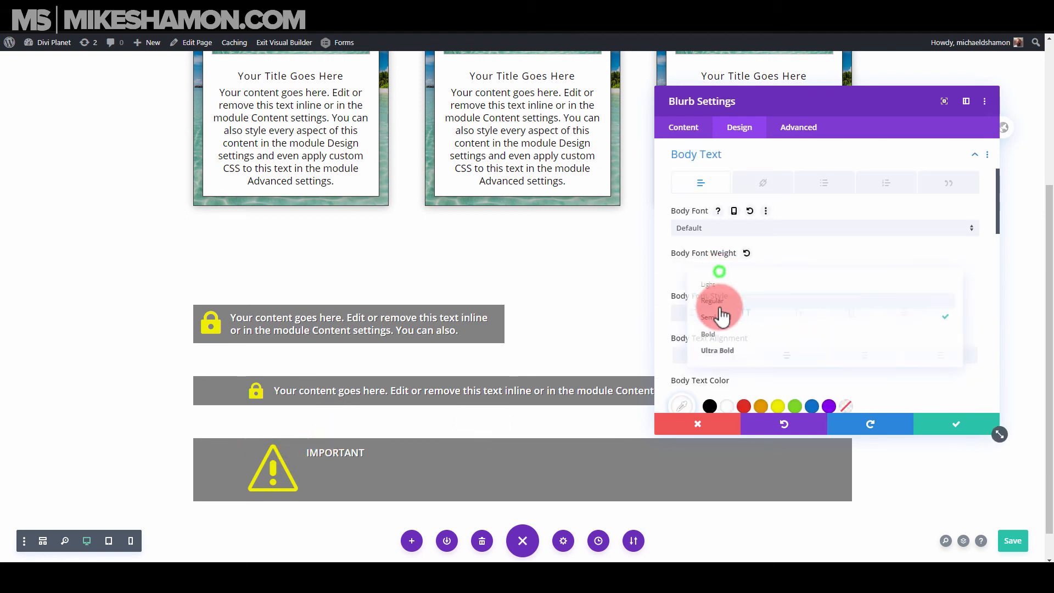
click(720, 357)
- Set the "IMPORTANT" body text size to 78px and its line height to 1.1em
scroll(757, 345, down, 2)
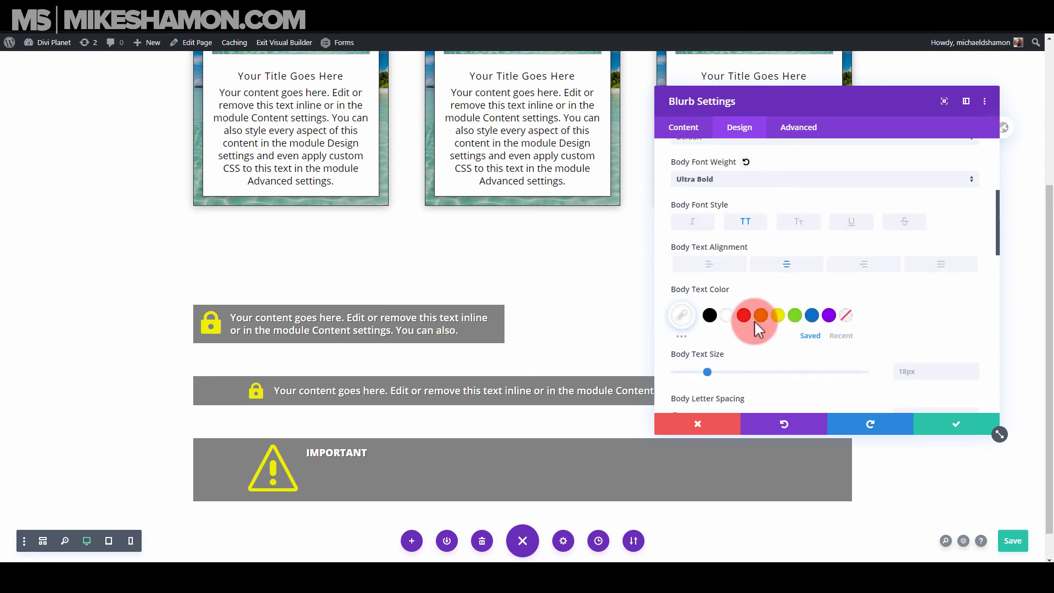
drag(713, 369, 820, 338)
scroll(802, 341, down, 4)
drag(731, 277, 685, 278)
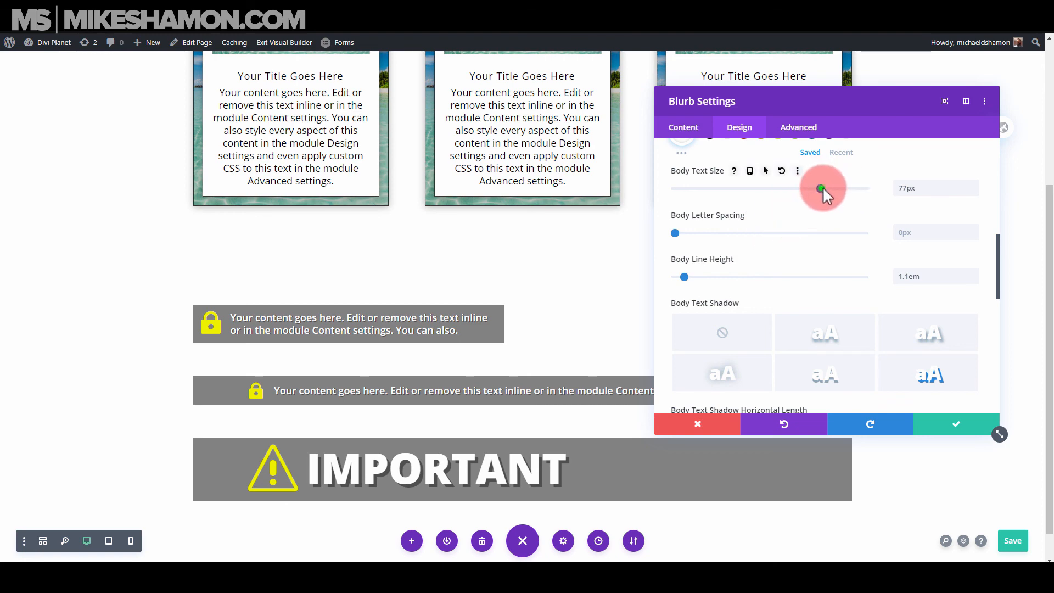
drag(821, 188, 823, 188)
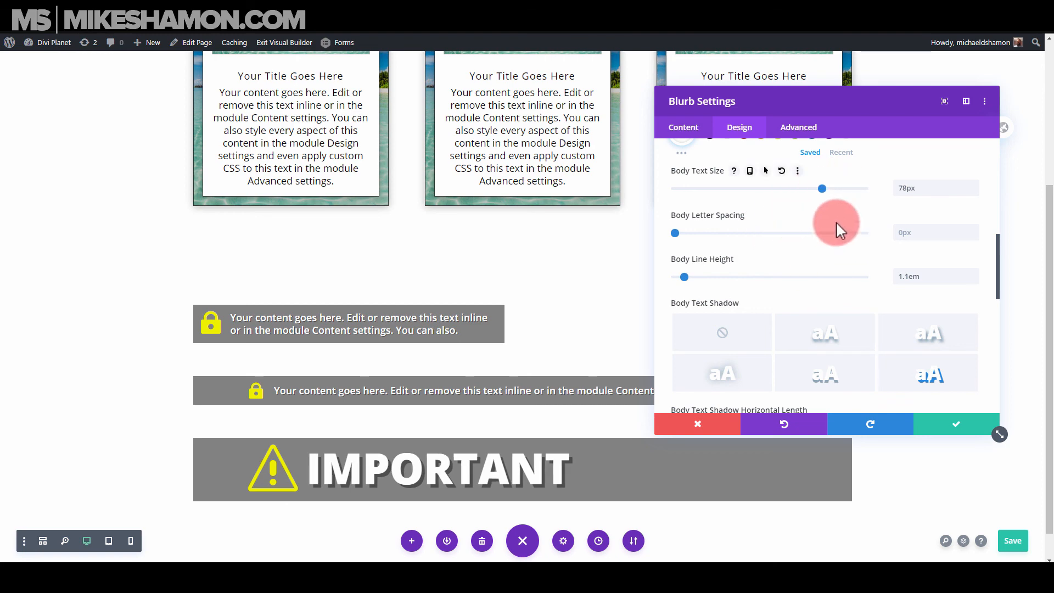
scroll(780, 220, up, 3)
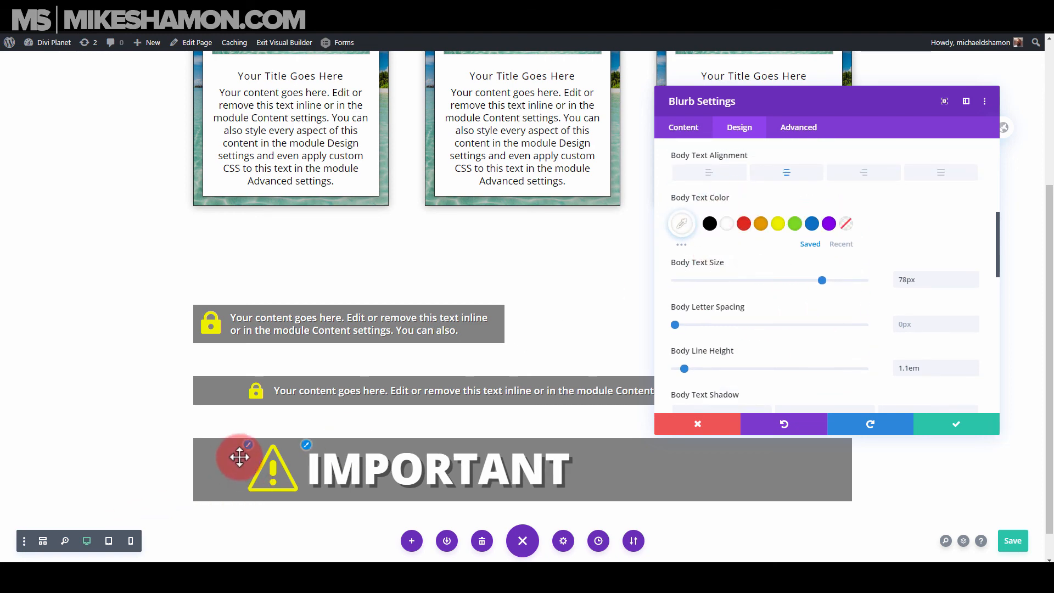
- Change the "IMPORTANT" blurb's background color to the saved red #e02b20
click(694, 131)
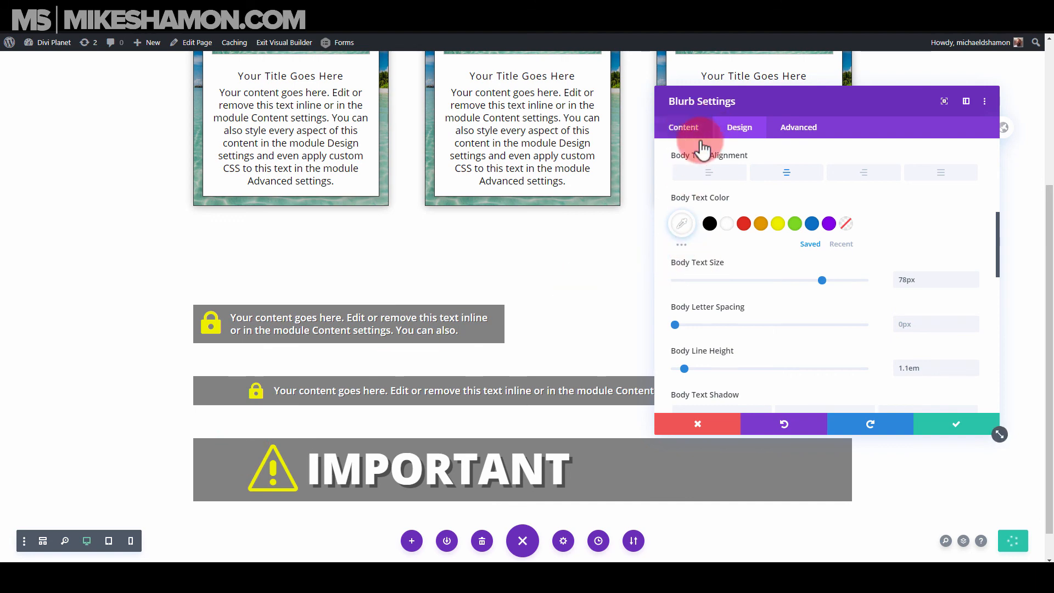
scroll(728, 192, up, 6)
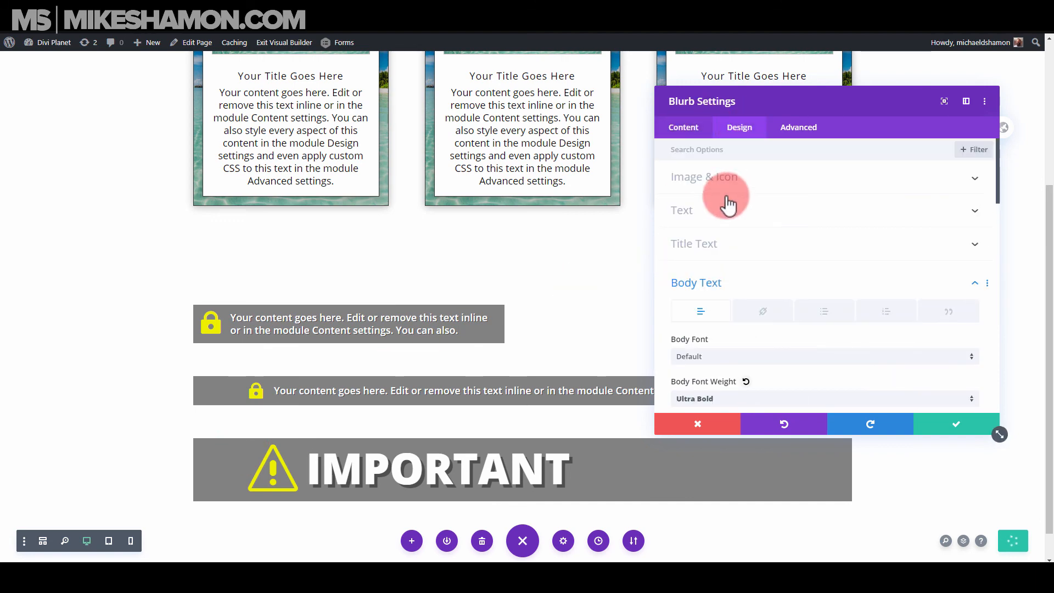
click(752, 177)
click(701, 146)
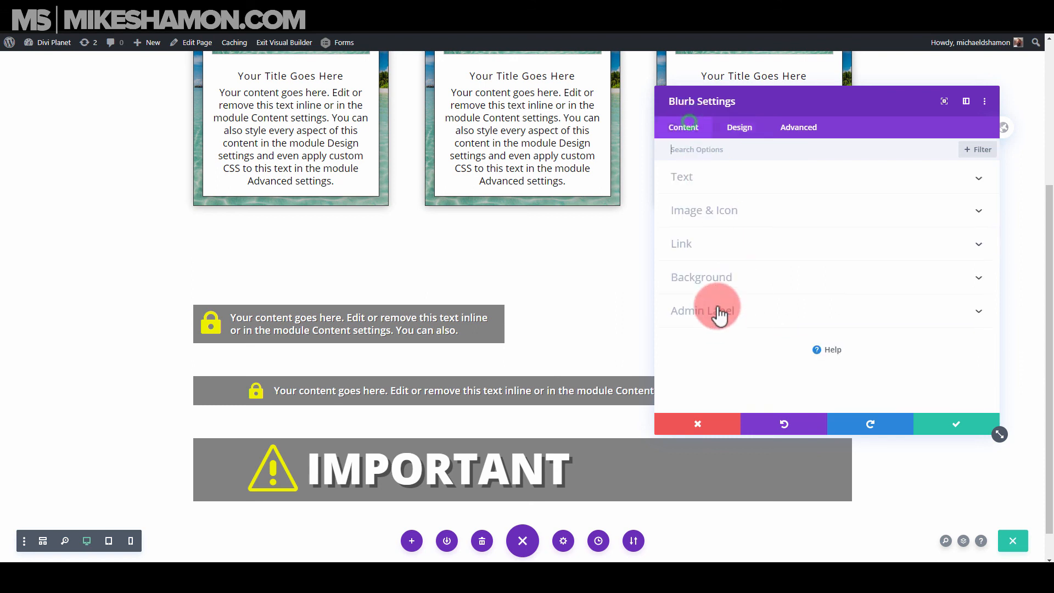
click(735, 278)
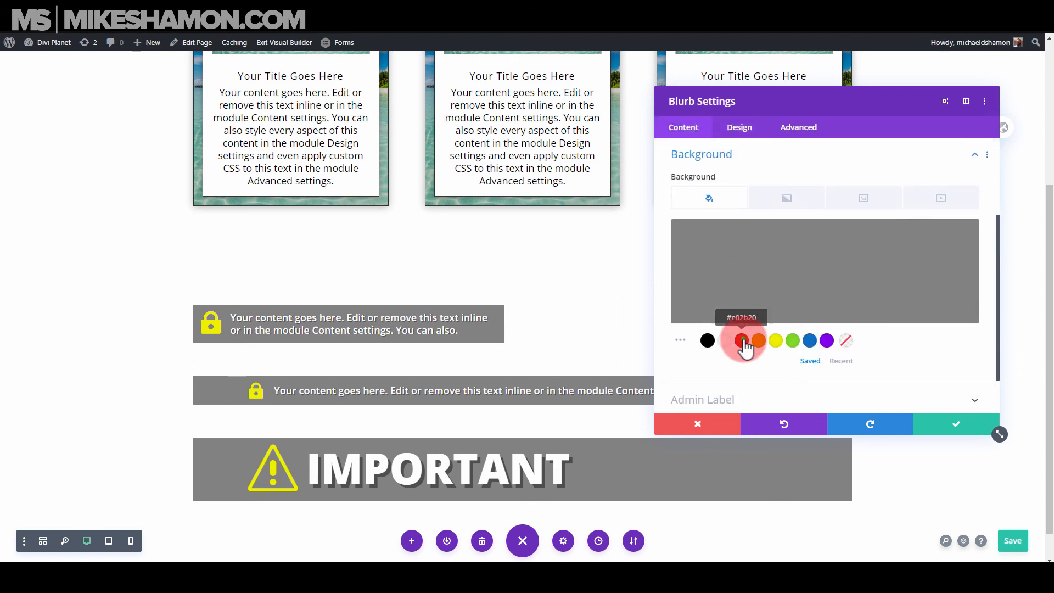
click(742, 341)
click(345, 484)
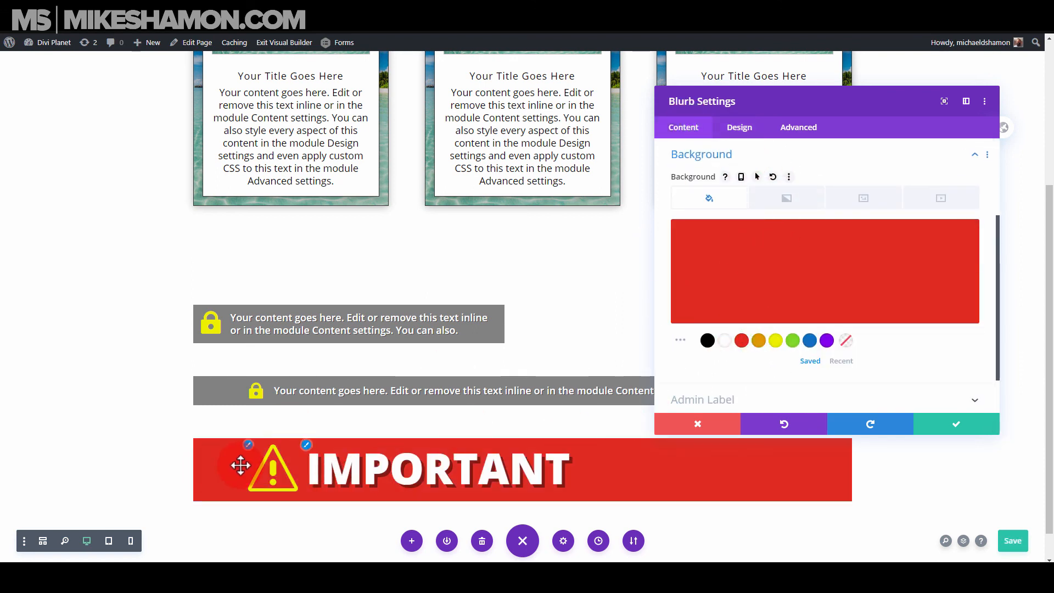
- Change the warning triangle icon's color to white #ffffff
click(250, 450)
click(724, 244)
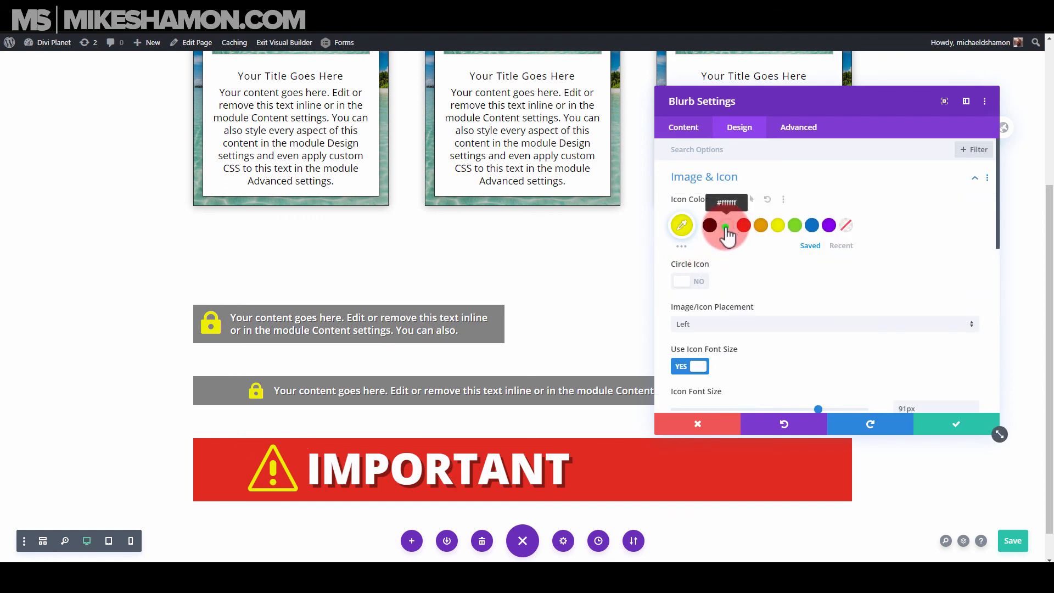
click(726, 226)
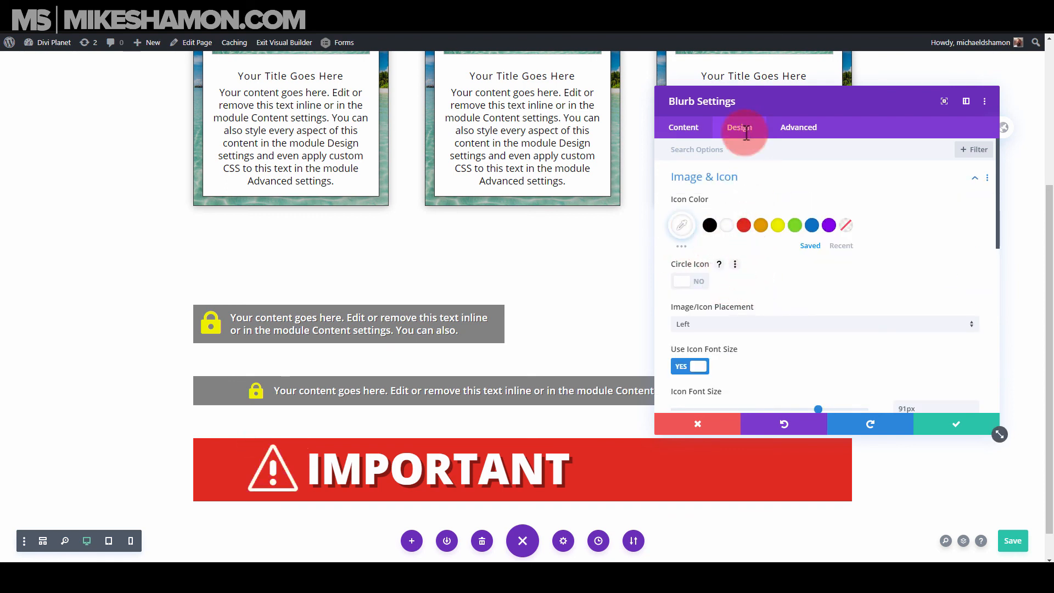
- Set the "IMPORTANT" blurb's content width to 55% and save the module's settings
click(752, 170)
click(723, 312)
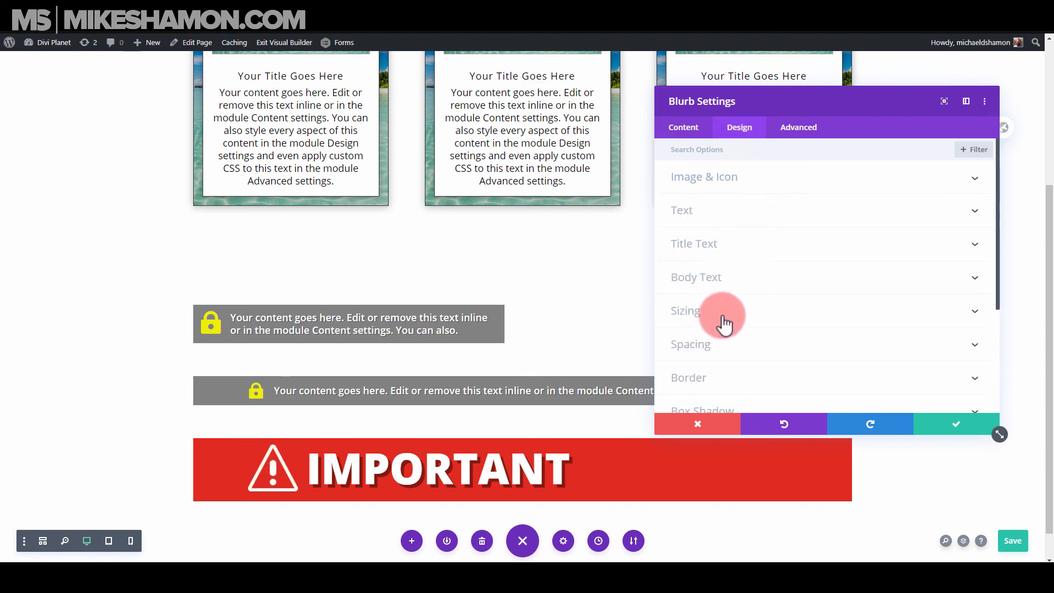
mouse_move(690, 198)
mouse_down()
mouse_move(709, 197)
mouse_move(683, 195)
mouse_up()
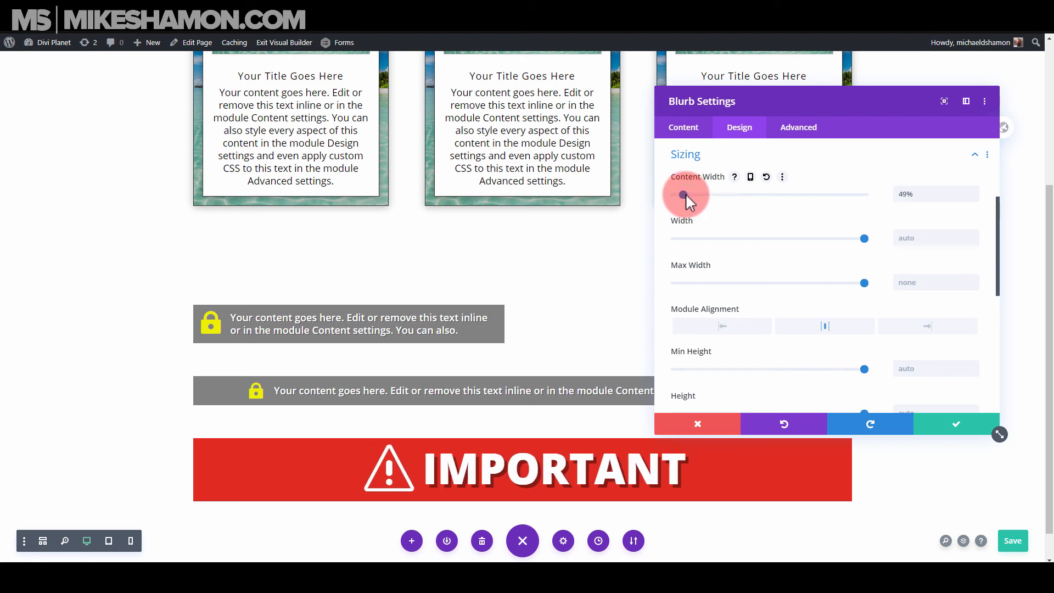
double_click(930, 196)
text(55px)
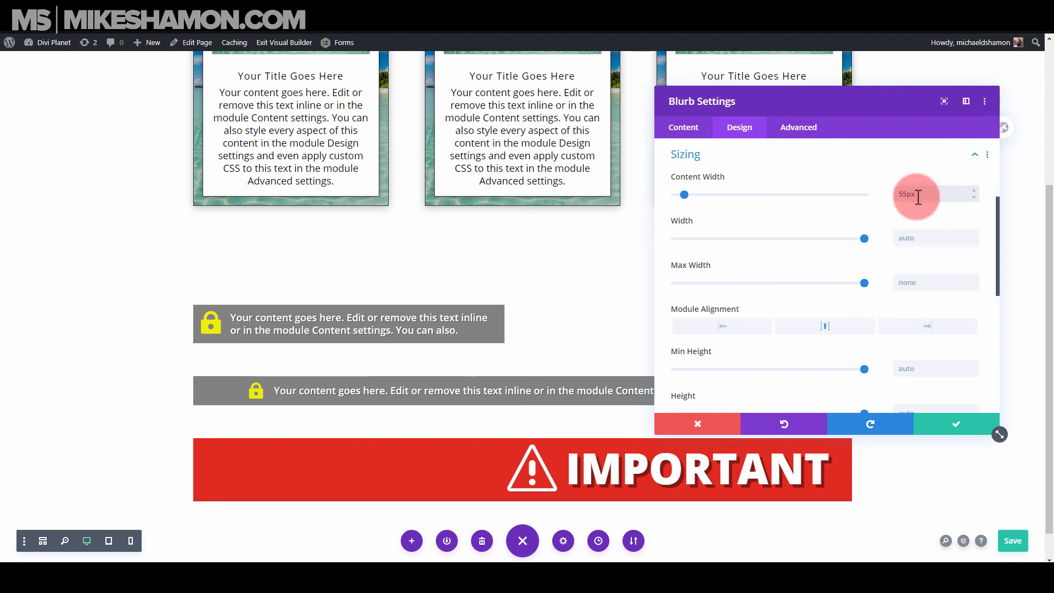
drag(920, 197, 909, 199)
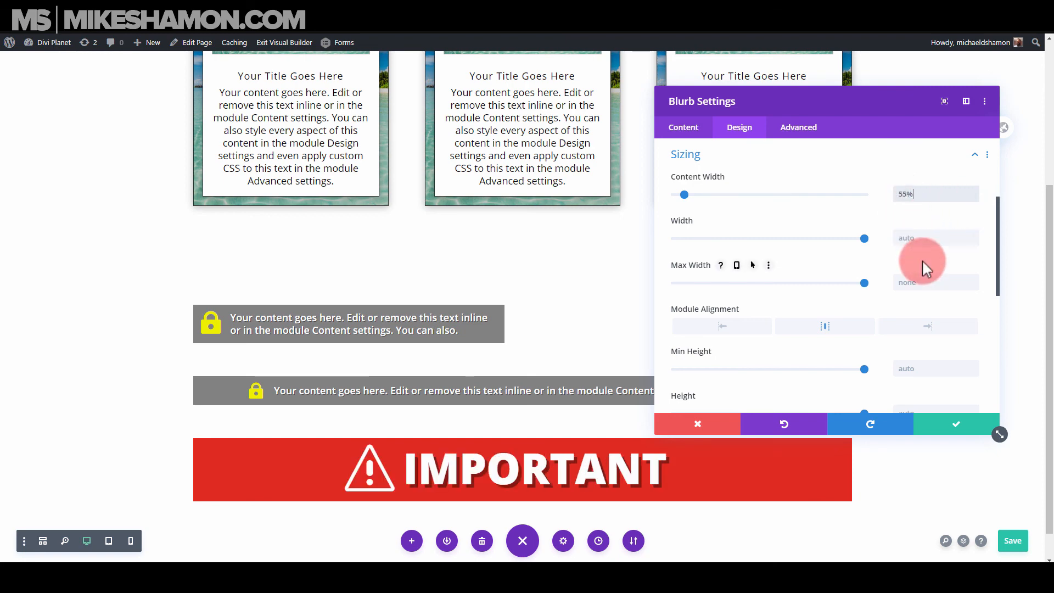
click(942, 426)
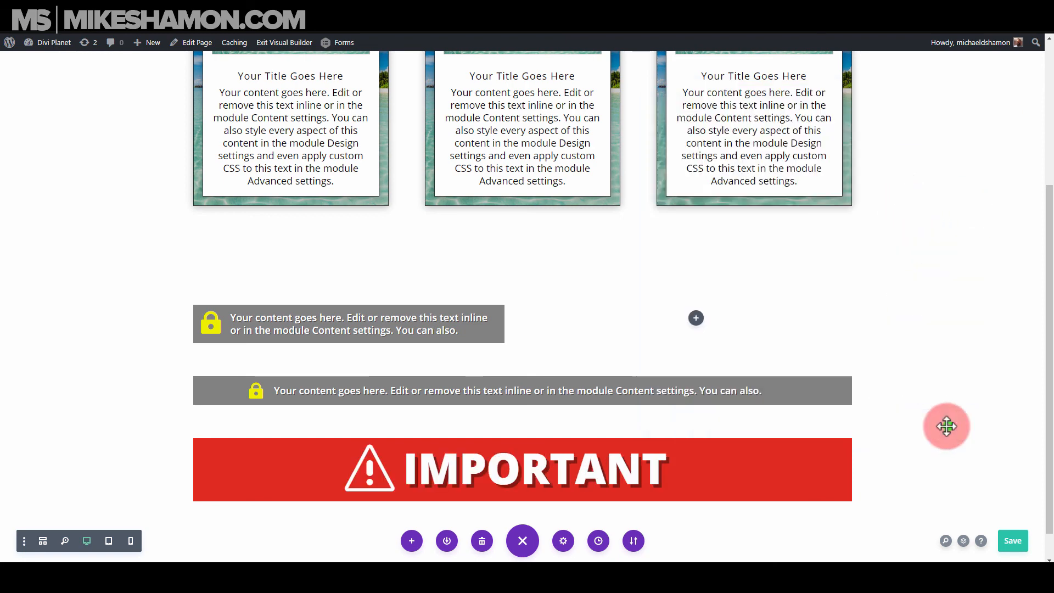
- Try several arrow and chevron icons in place of the red banner's warning triangle, ending with the solid down-pointing triangle
scroll(592, 431, down, 1)
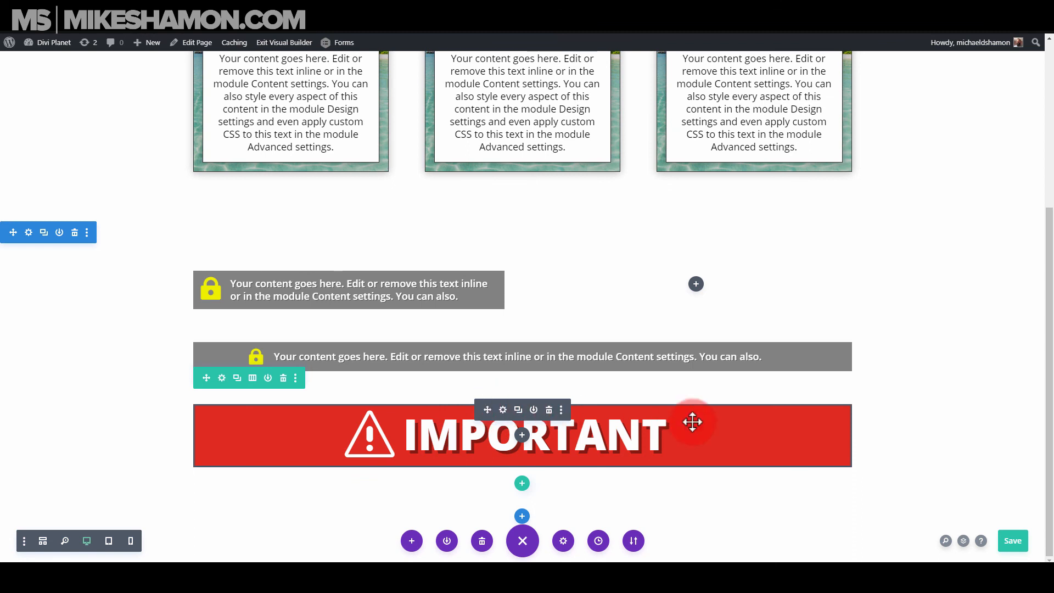
click(504, 409)
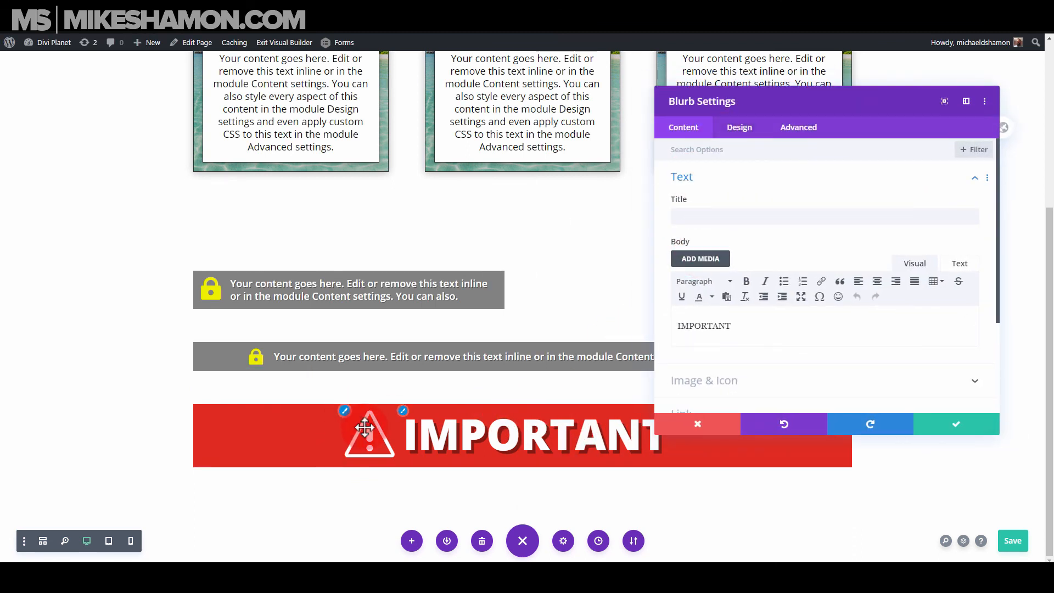
click(345, 412)
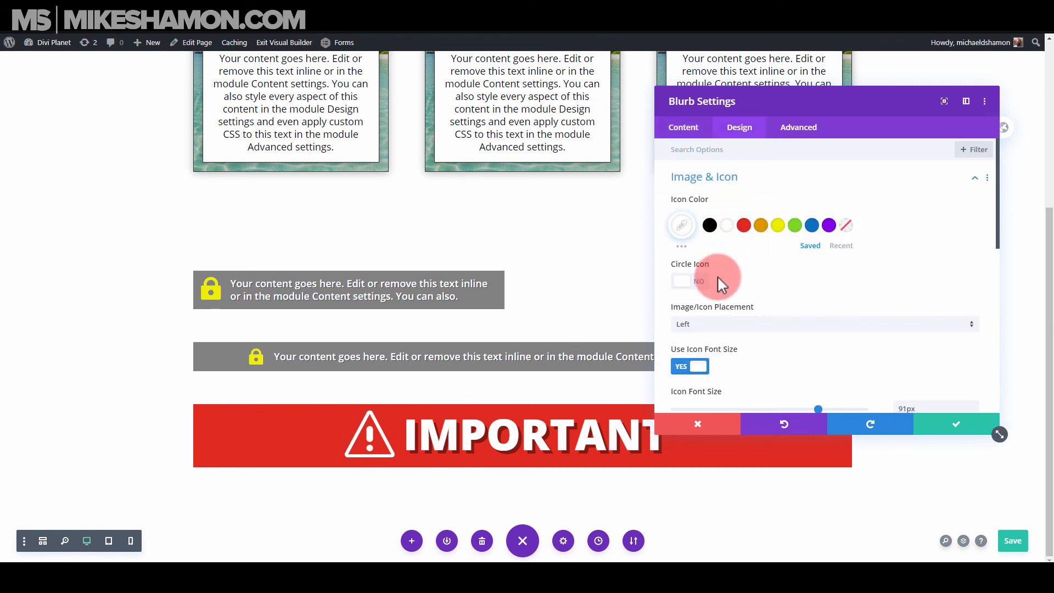
scroll(717, 275, down, 4)
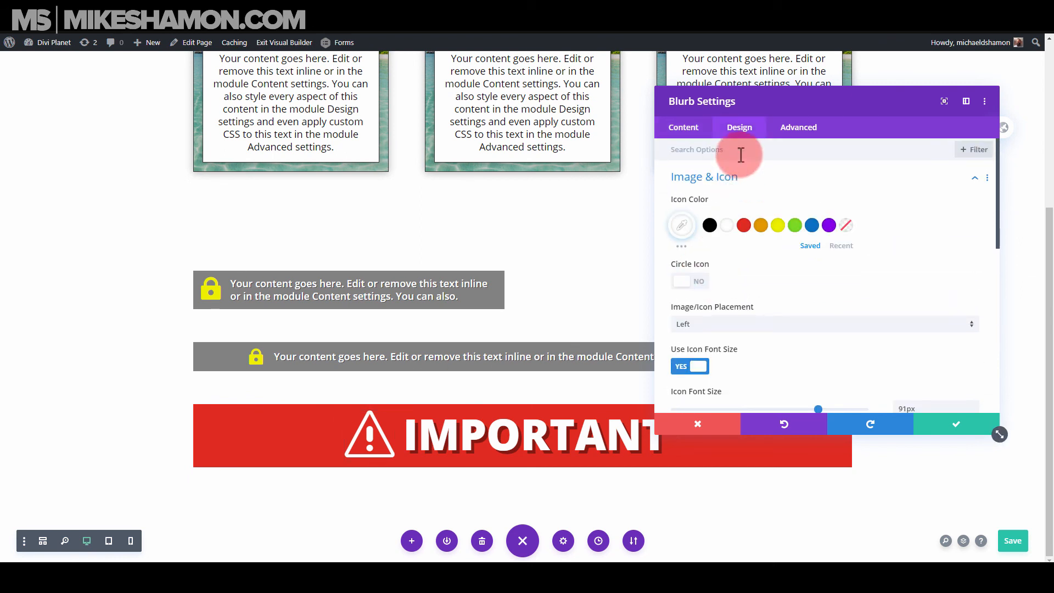
click(683, 127)
click(711, 207)
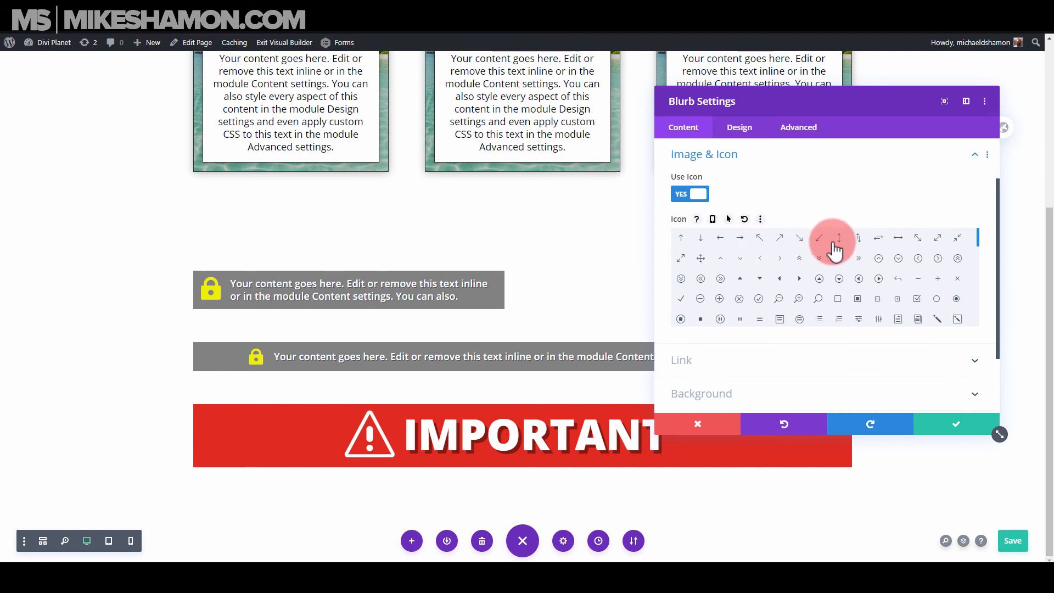
click(700, 240)
click(858, 237)
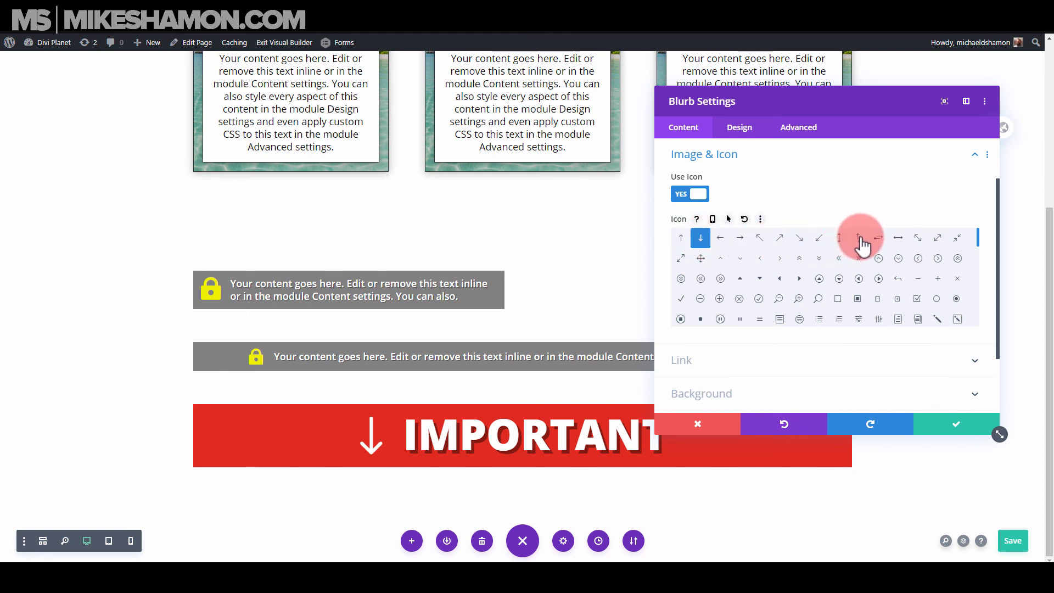
click(937, 258)
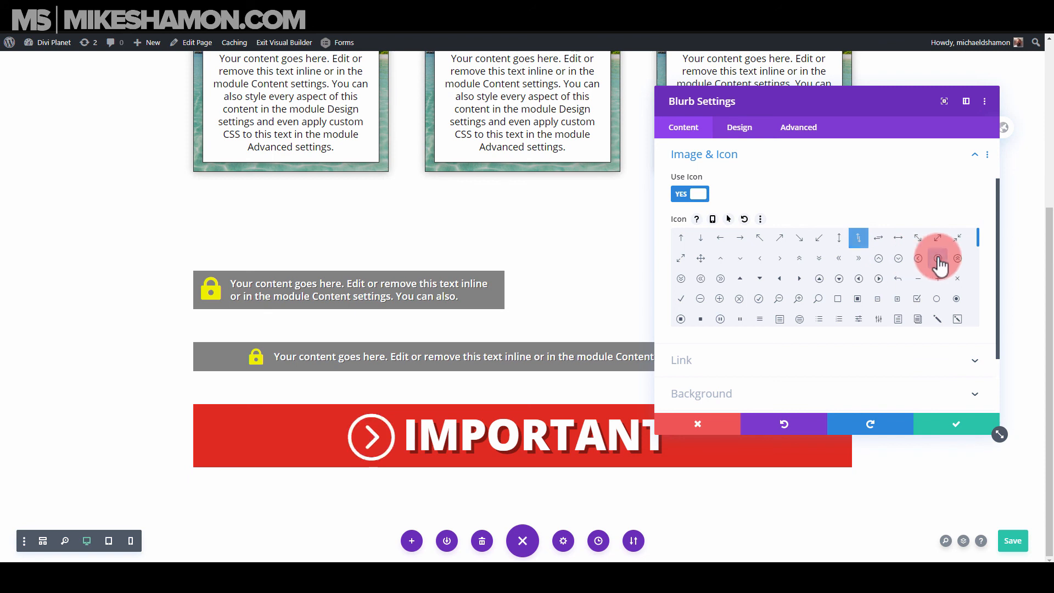
click(898, 259)
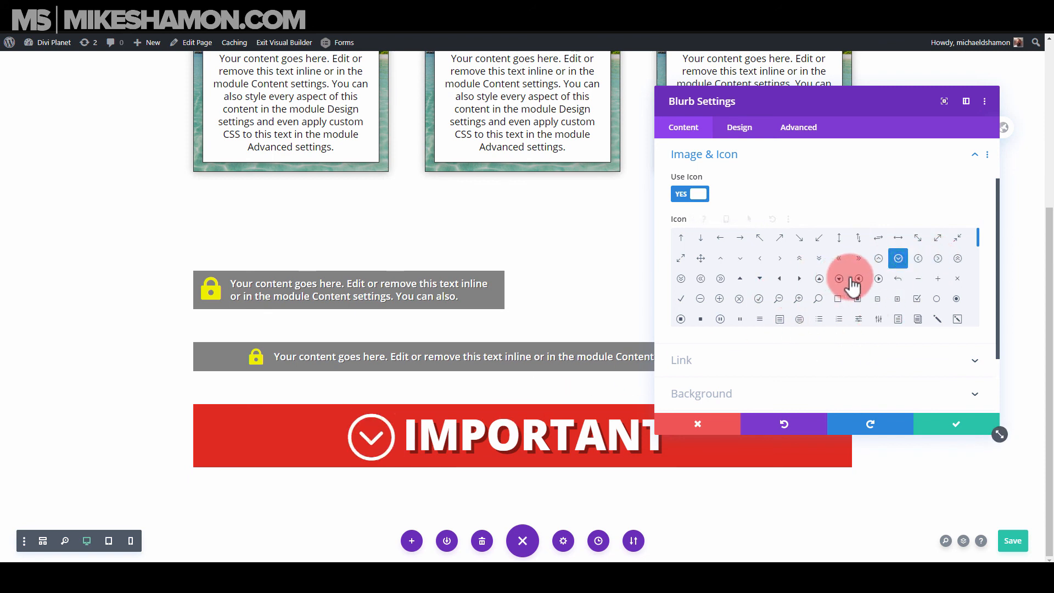
click(759, 279)
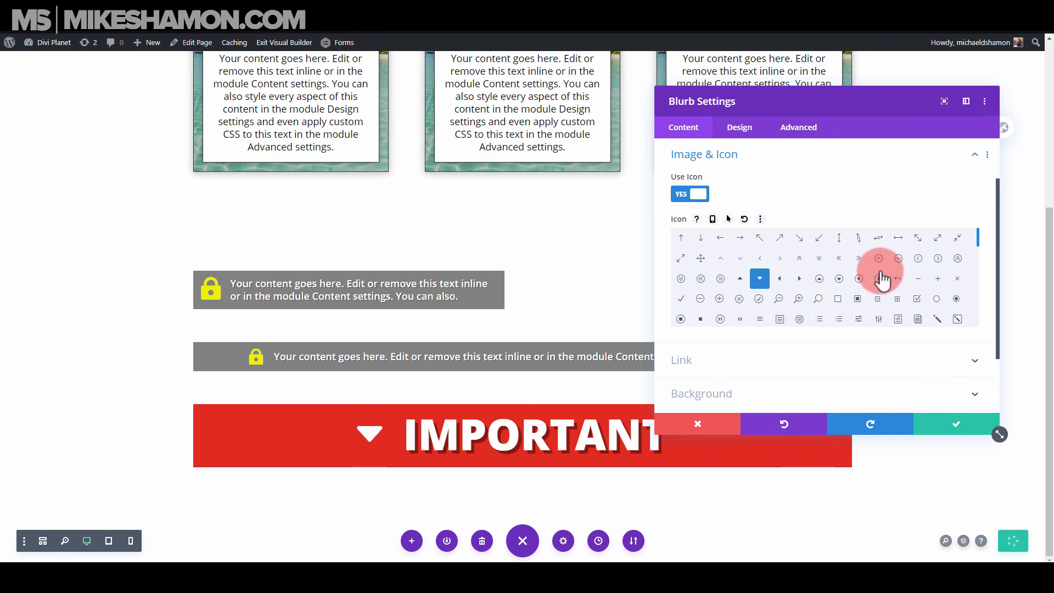
- Restore the warning triangle as the red banner's icon and save the module's settings
scroll(903, 291, down, 2)
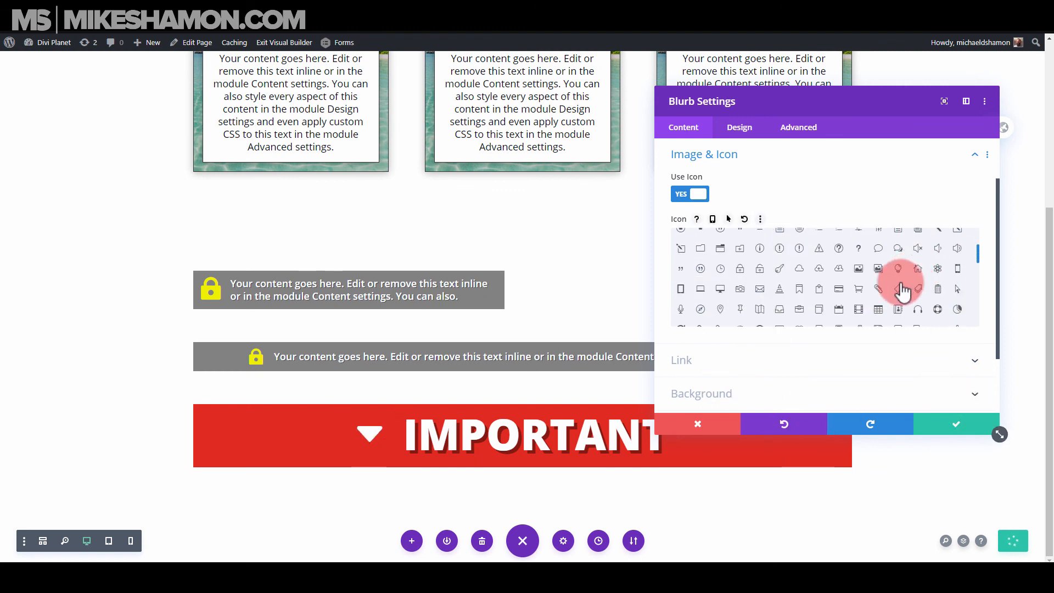
click(819, 248)
click(956, 416)
scroll(683, 242, up, 3)
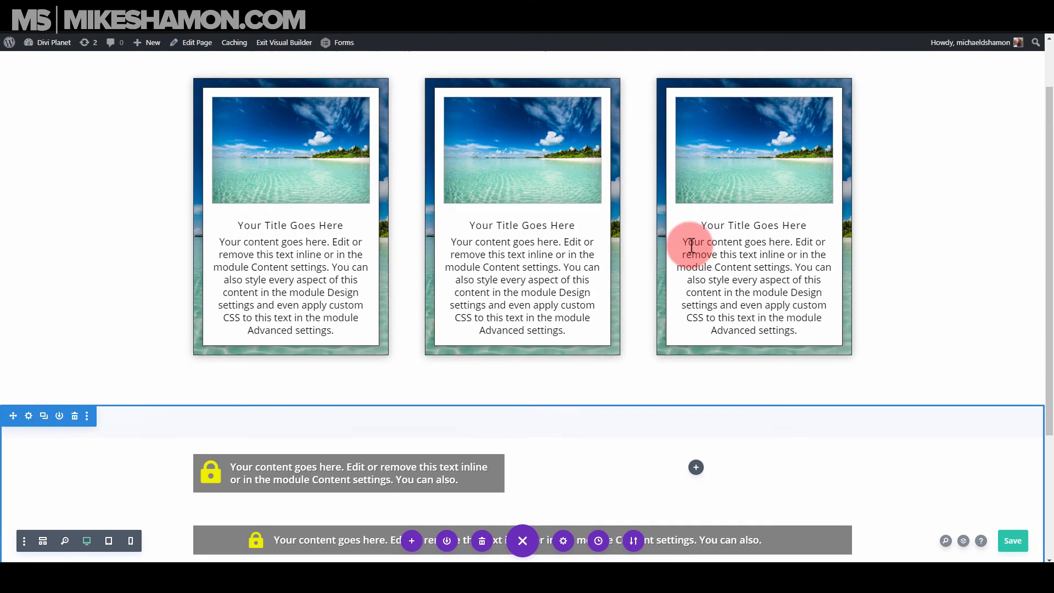
scroll(670, 258, down, 2)
scroll(658, 265, up, 3)
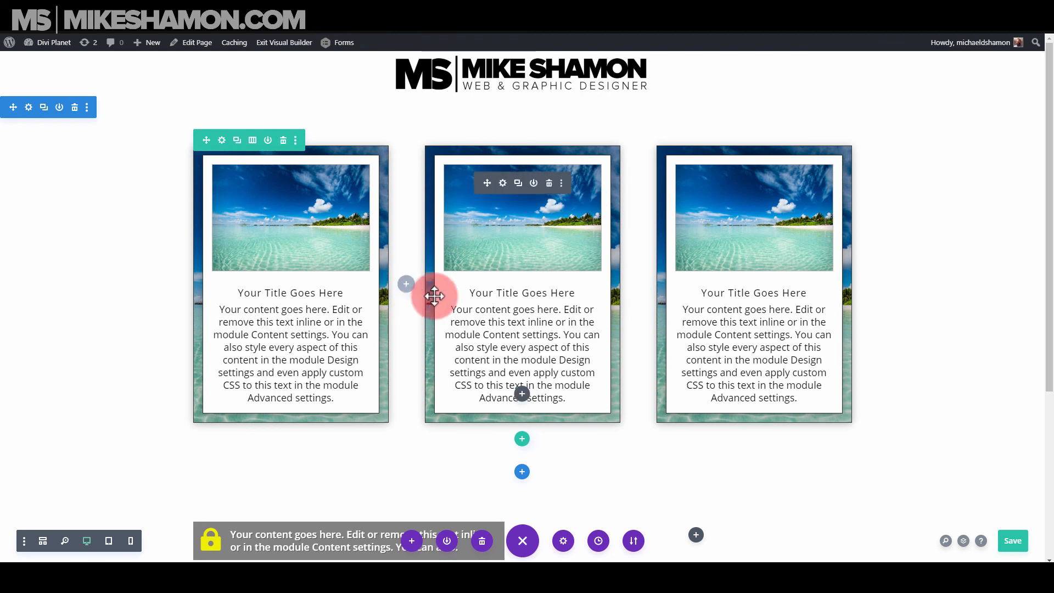
scroll(624, 400, down, 5)
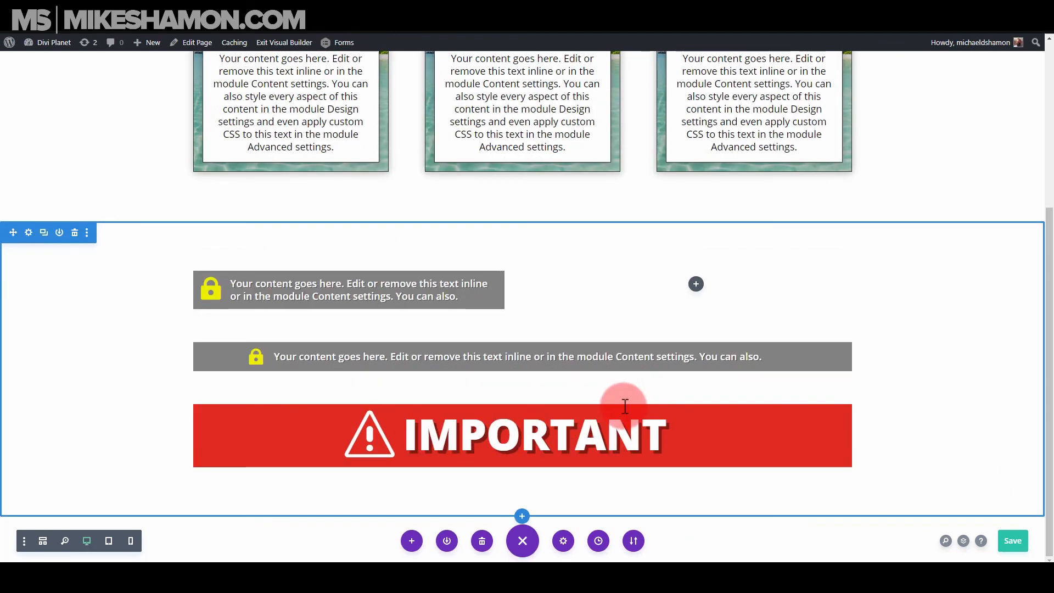